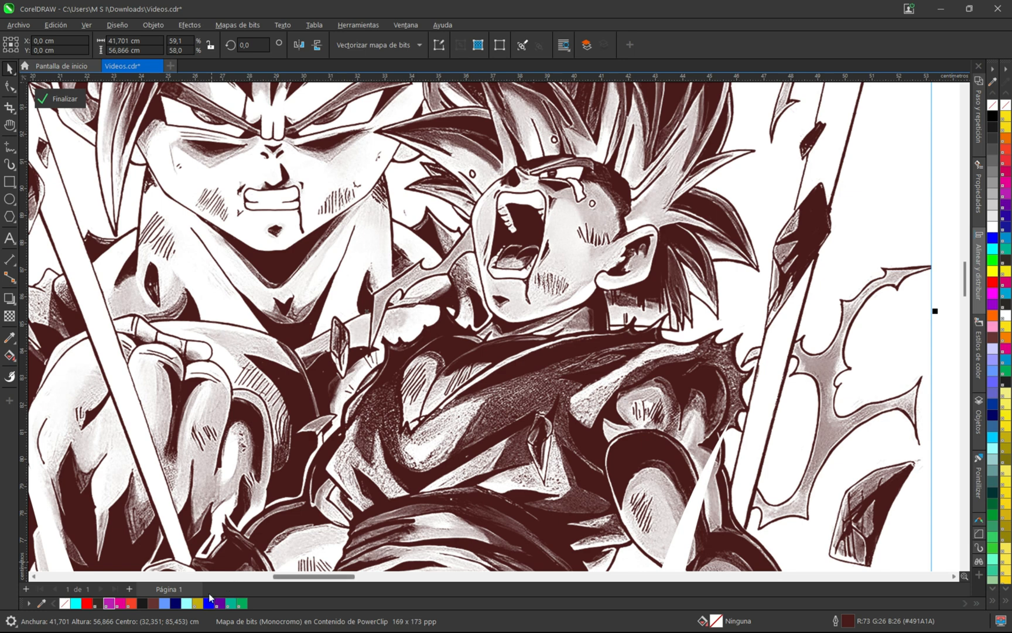
Try a dark navy (#000066) drawing colour with a blue (#0000FF) background on the monochrome Dragon Ball bitmap.
right_click(176, 606)
right_click(166, 603)
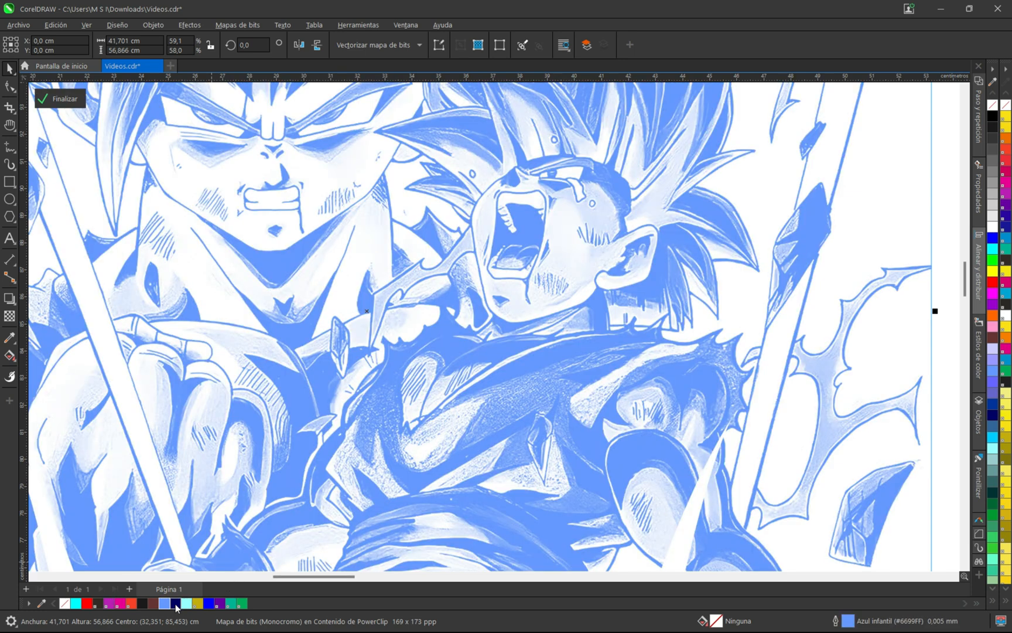
right_click(175, 604)
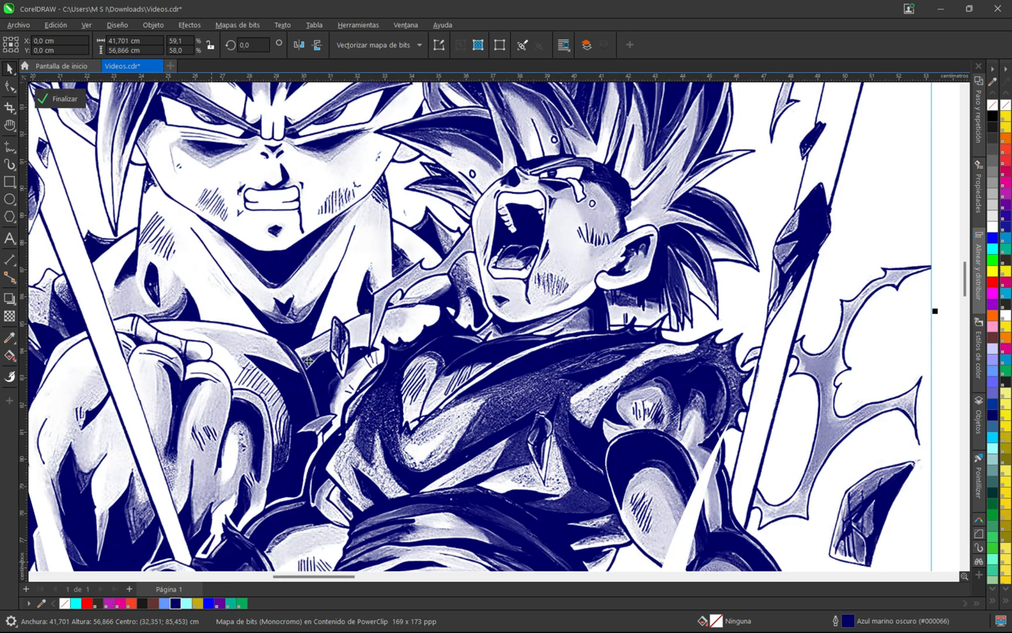
left_click(209, 602)
scroll(388, 316, "down", 2)
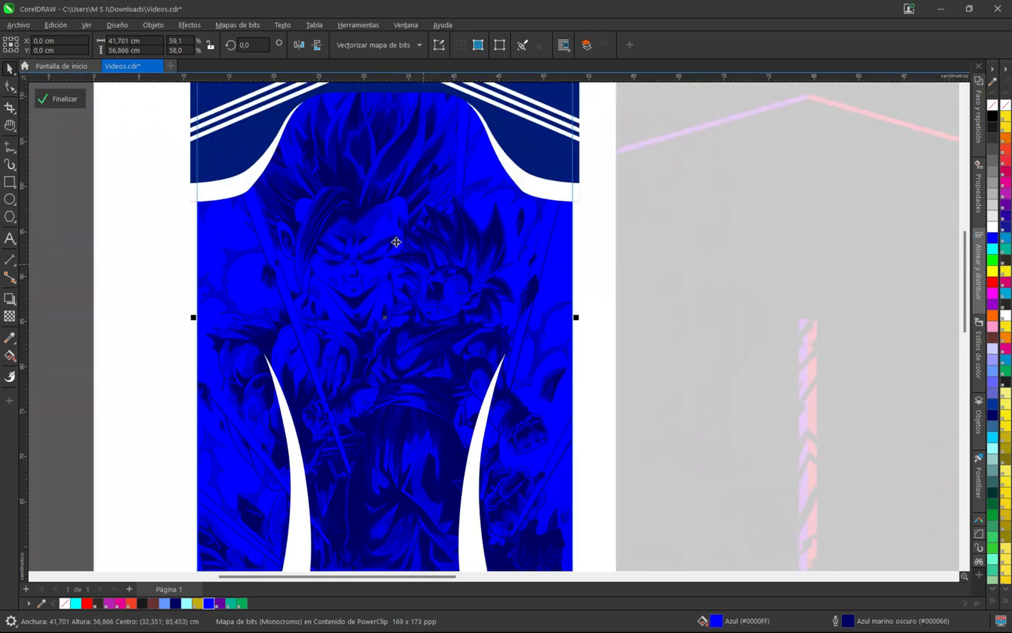
Try PANTONE 103 C with ice blue on the Dragon Ball bitmap, ending with no background and a dark navy drawing.
left_click(197, 603)
right_click(186, 603)
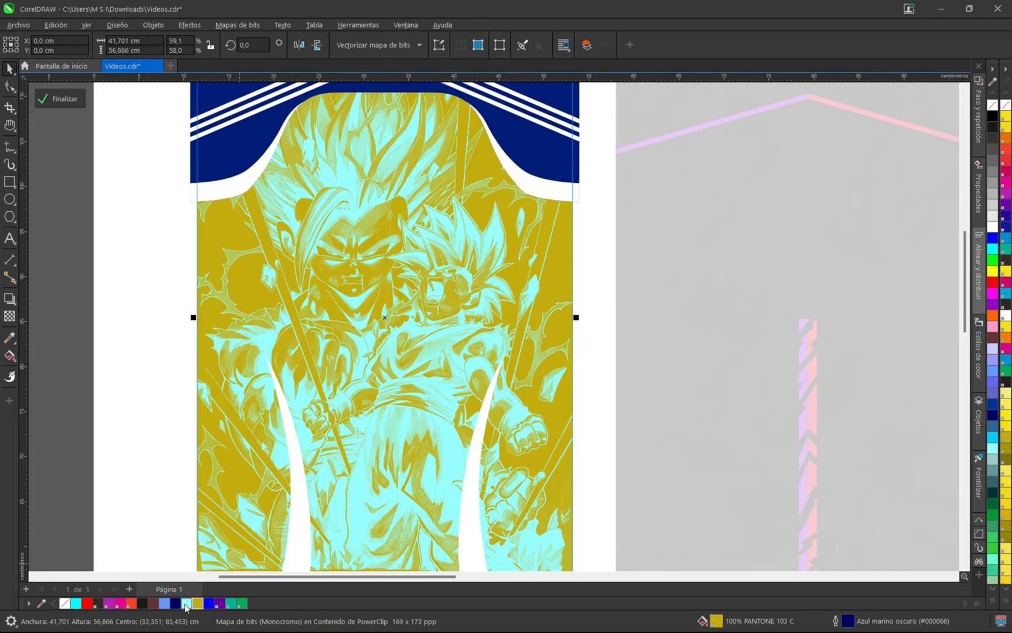
left_click(65, 603)
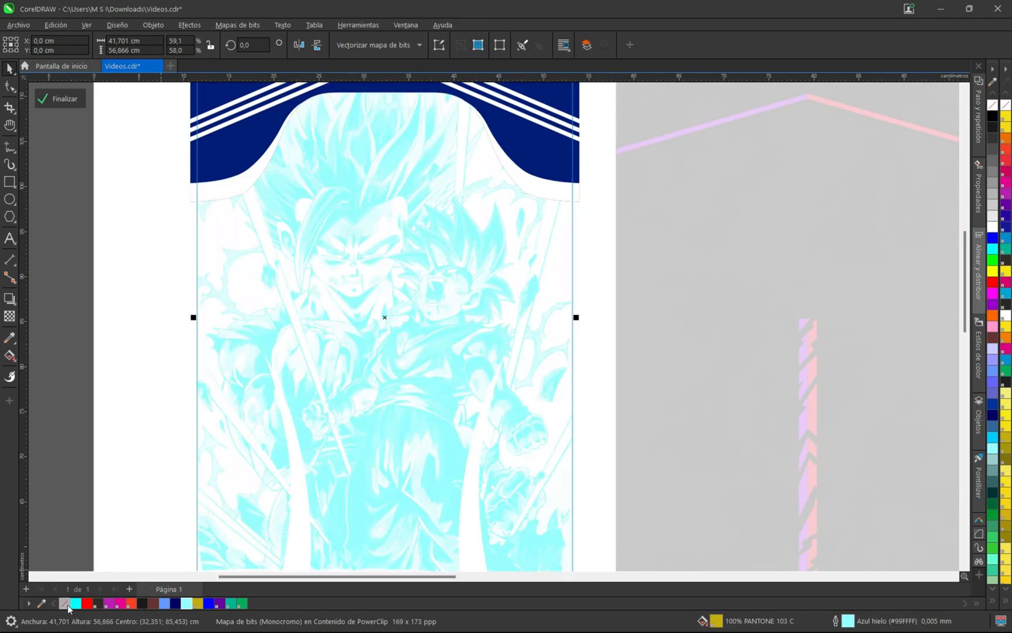
right_click(176, 604)
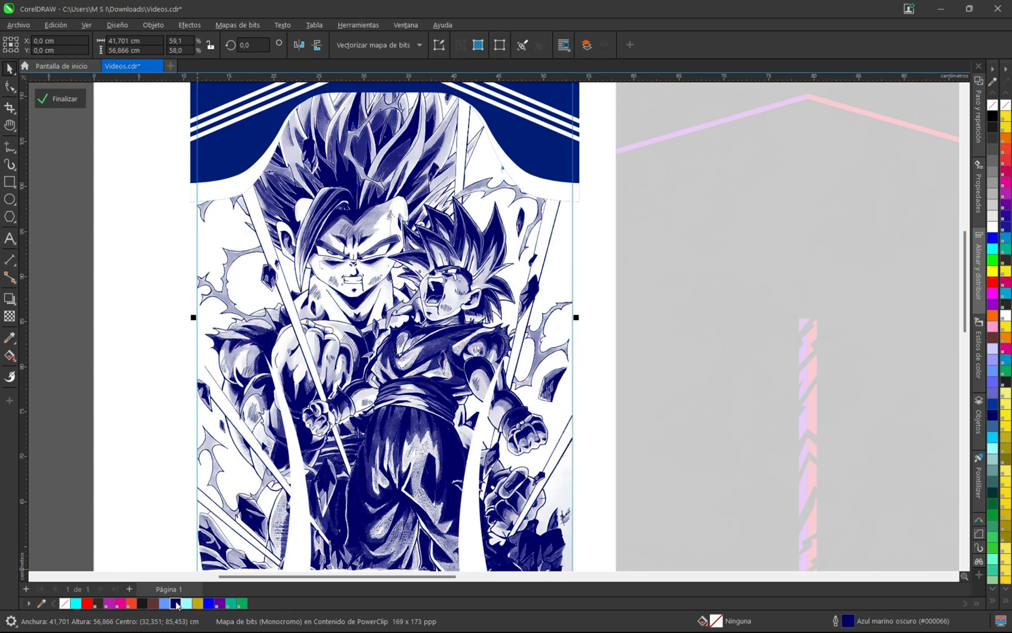
scroll(401, 340, "up", 4)
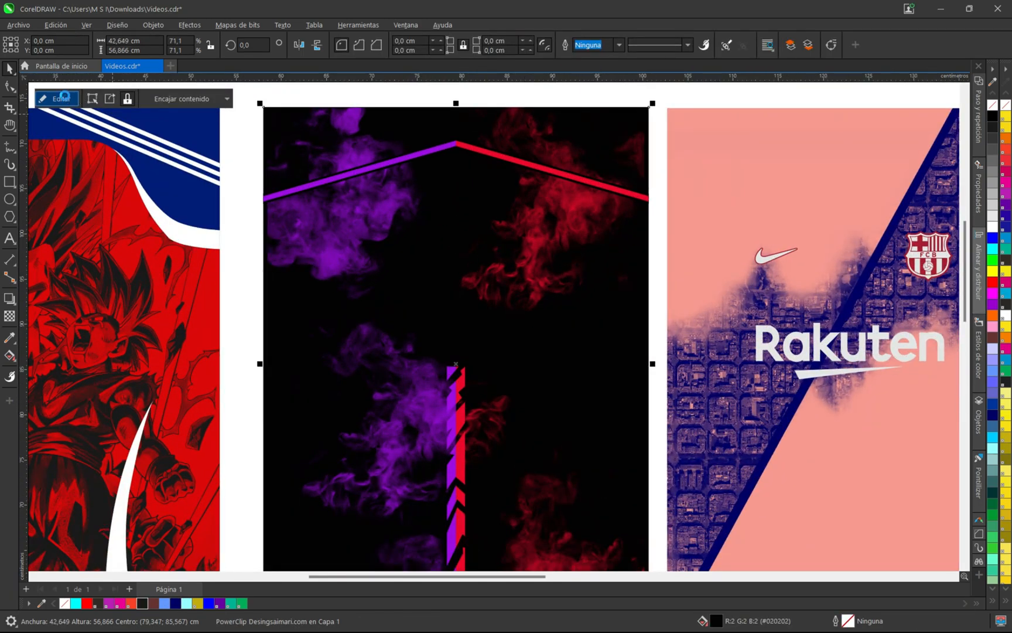
Edit the black design's PowerClip contents, recolouring the purple smoke bitmap green and the red one gold, and finish editing.
left_click(64, 97)
left_click(332, 247)
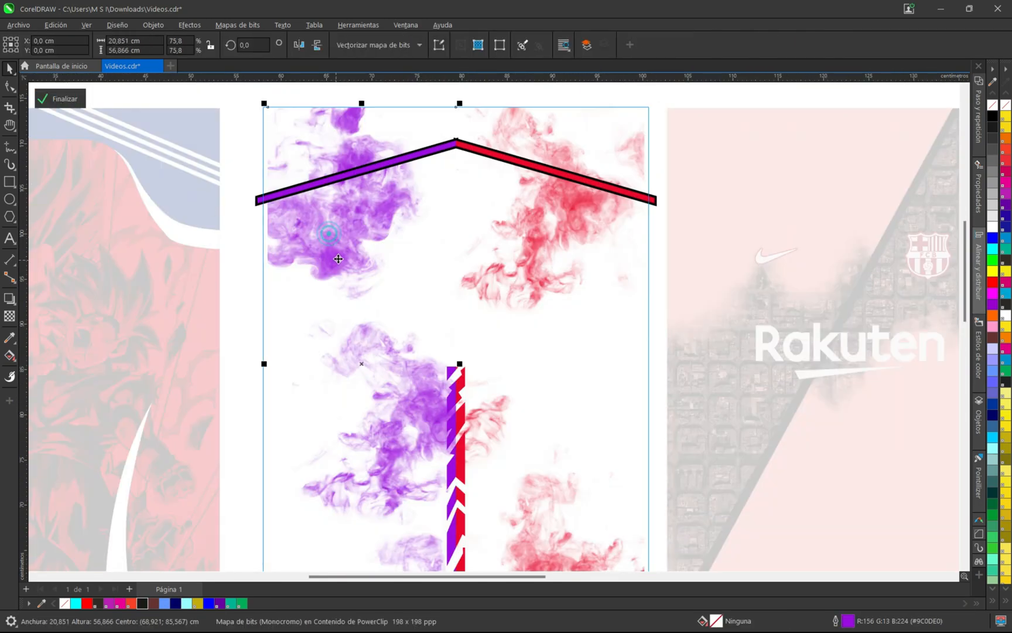
left_click(242, 603)
left_click(558, 226)
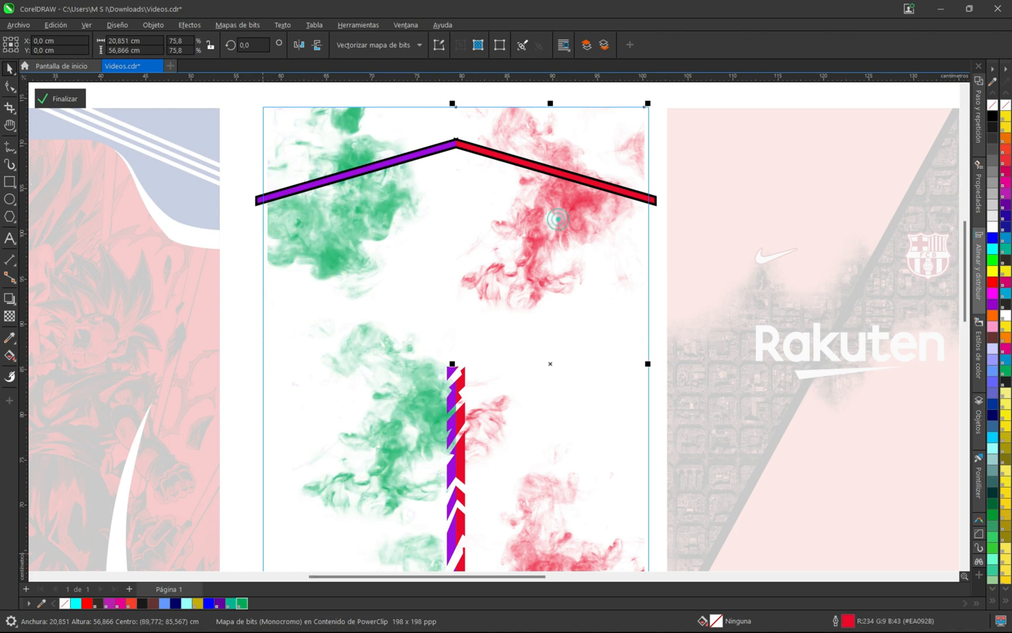
left_click(200, 603)
left_click(71, 99)
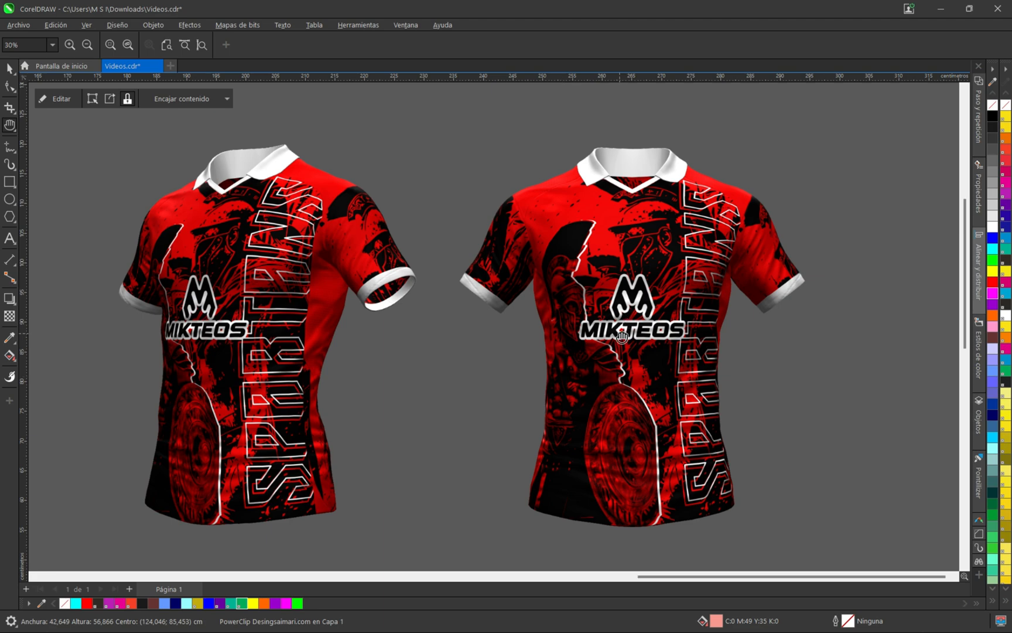
scroll(626, 330, "up", 1)
scroll(585, 345, "up", 4)
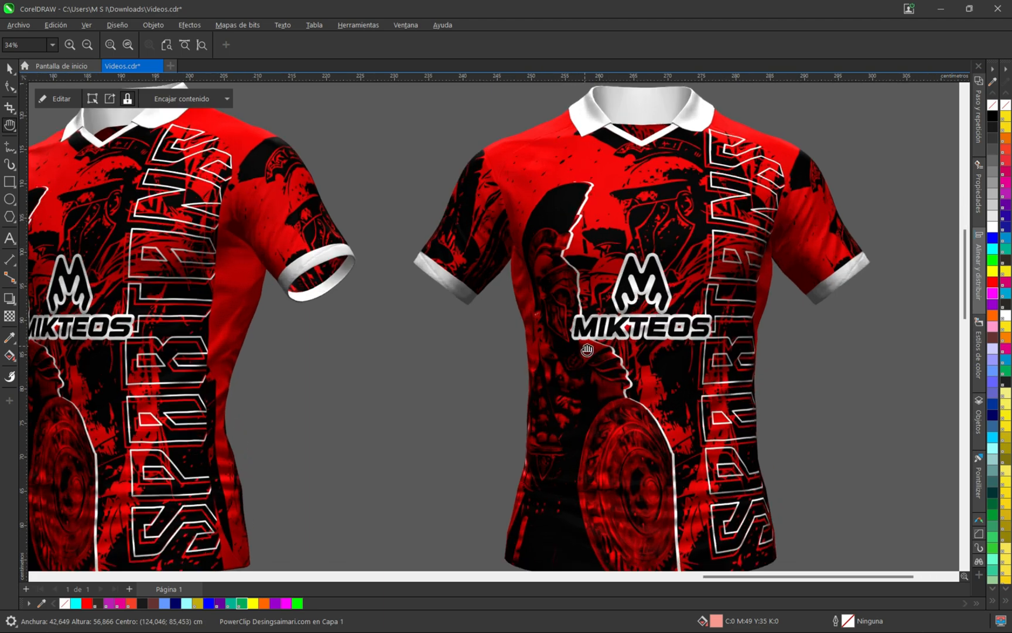
scroll(524, 352, "down", 3)
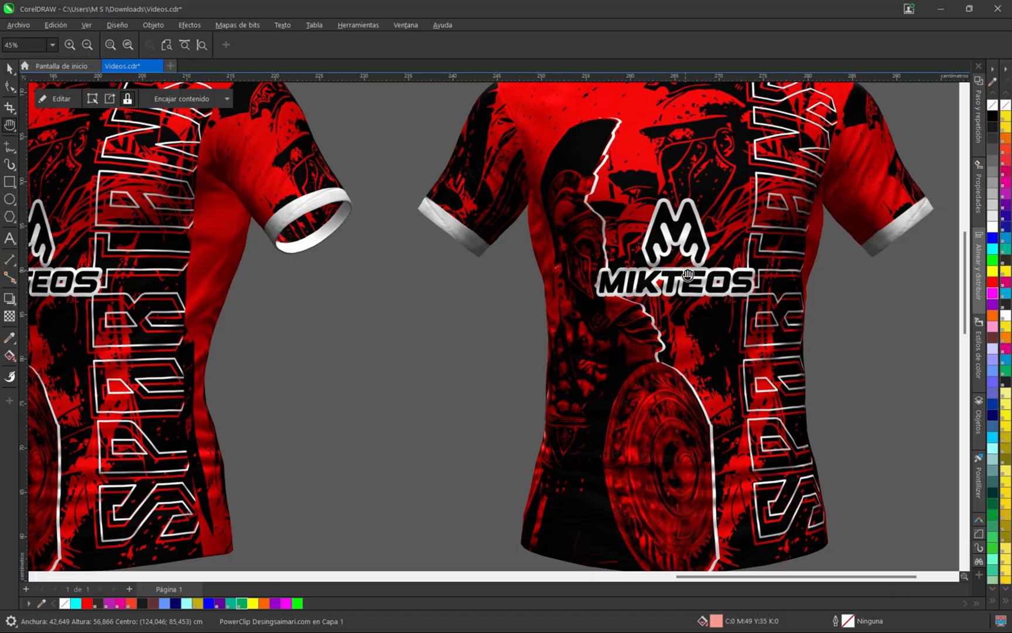
Switch to Illustrator and recolour the city-grid design purple, and adjust the colour of the red smoke image inside its clip group.
key("alt+Tab")
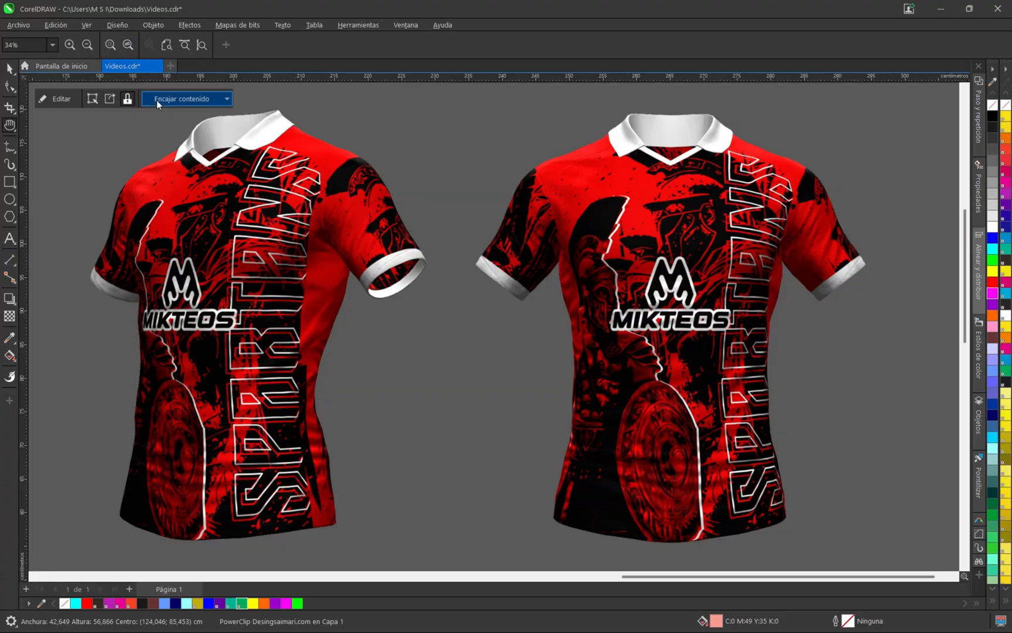
key("alt+Tab")
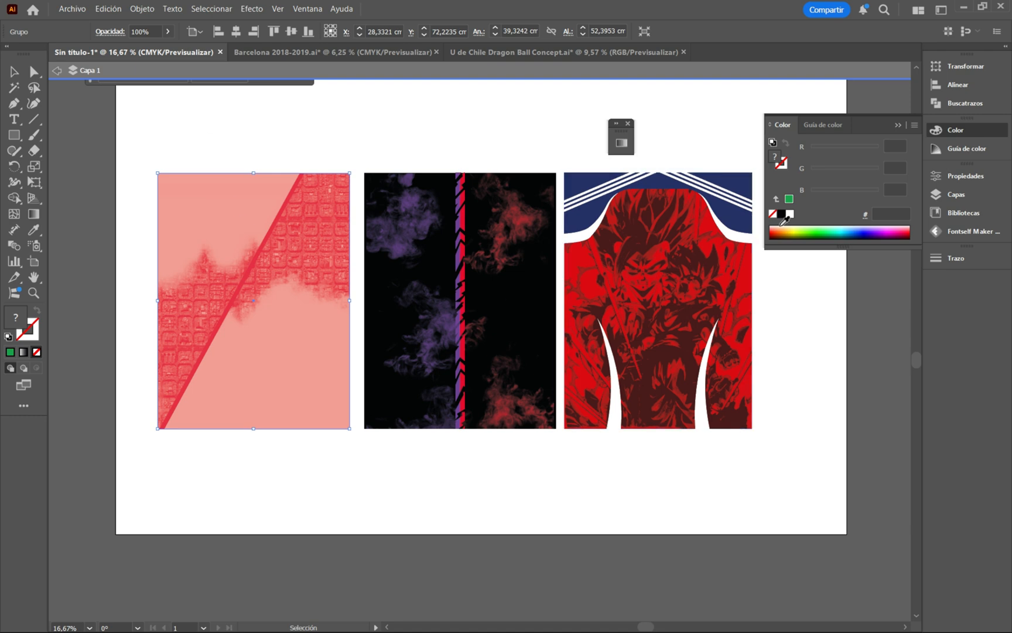
left_click_drag(814, 223, 888, 224)
double_click(495, 225)
left_click(520, 218)
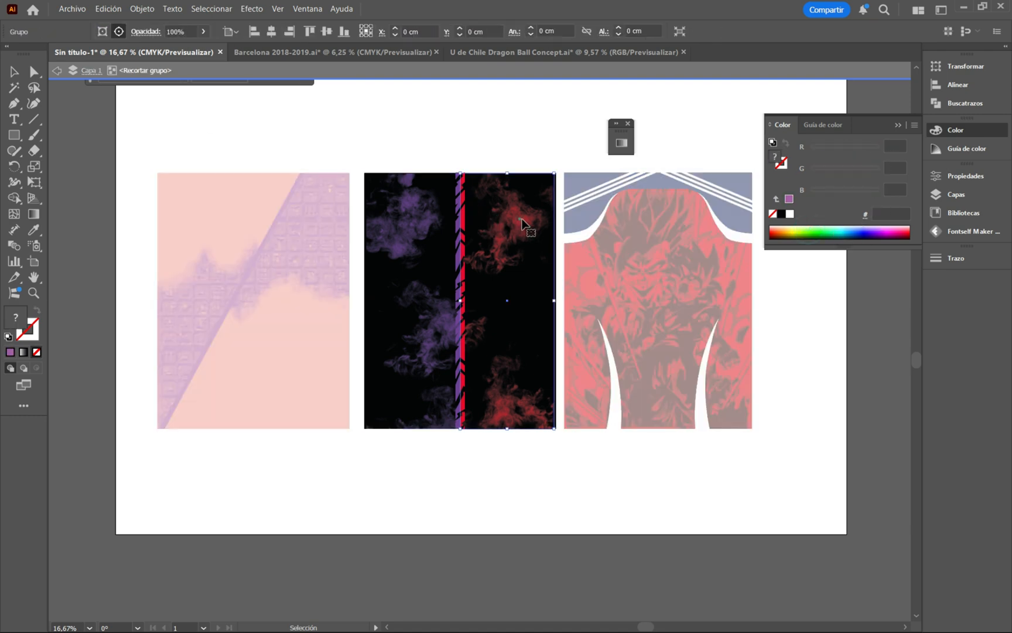
mouse_move(810, 223)
left_mouse_down()
mouse_move(867, 231)
mouse_move(793, 228)
left_mouse_up()
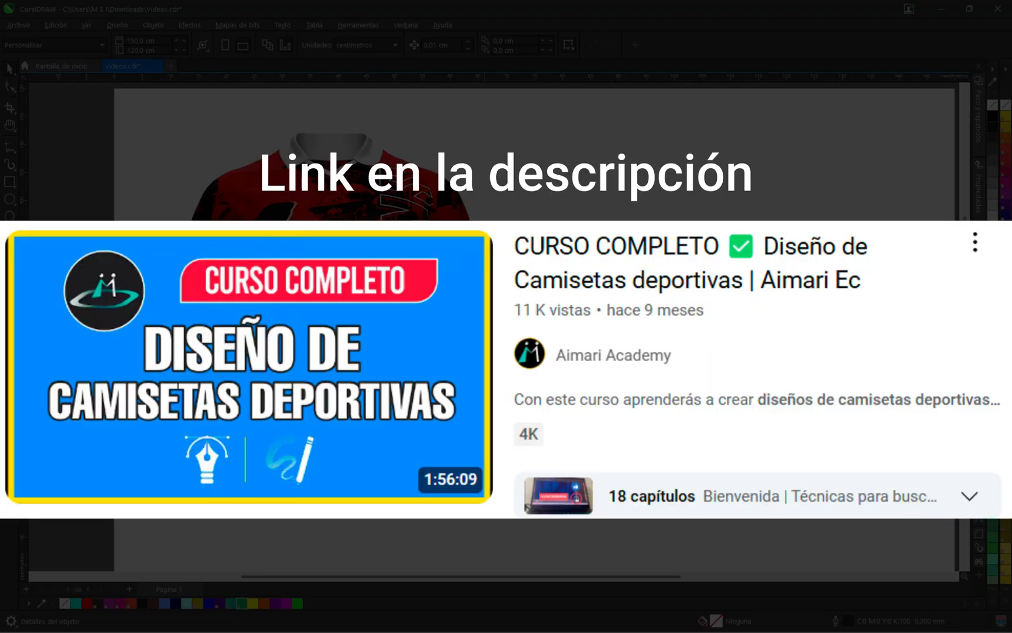
scroll(487, 306, "up", 1)
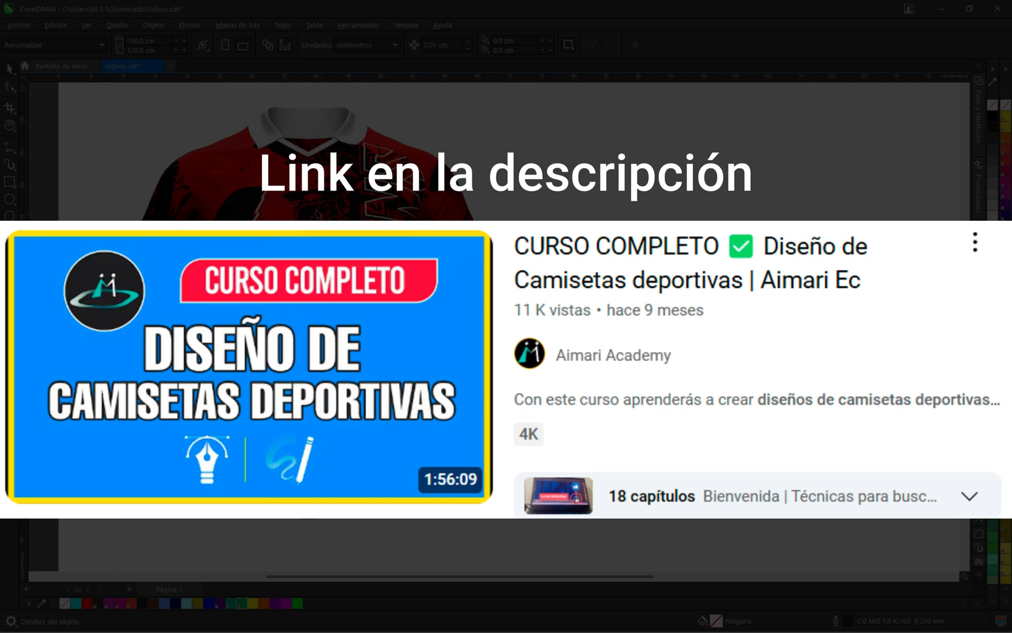
scroll(244, 346, "up", 3)
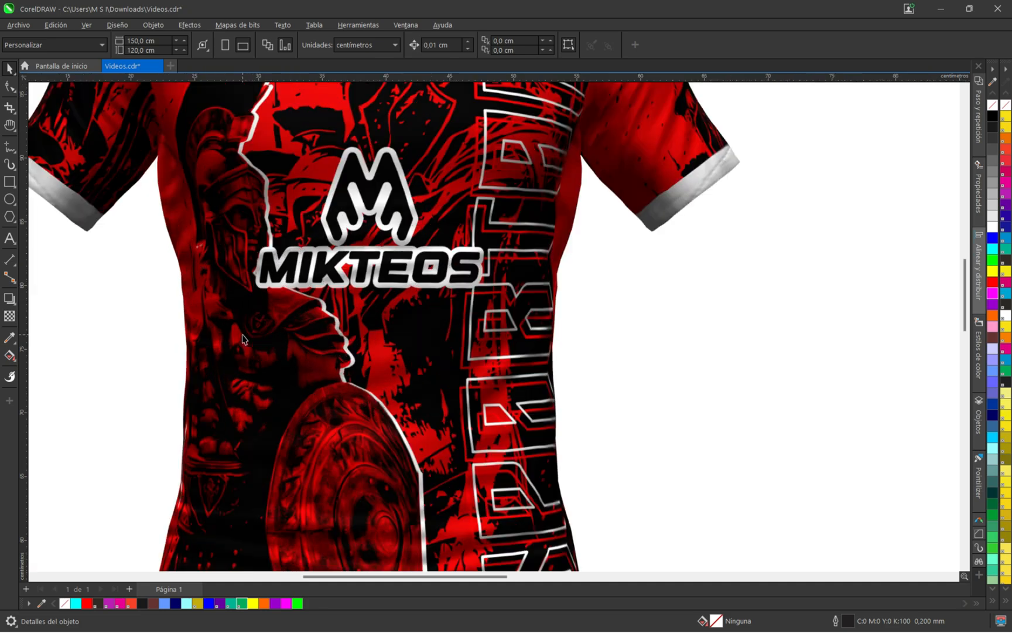
scroll(244, 339, "up", 1)
scroll(247, 373, "down", 2)
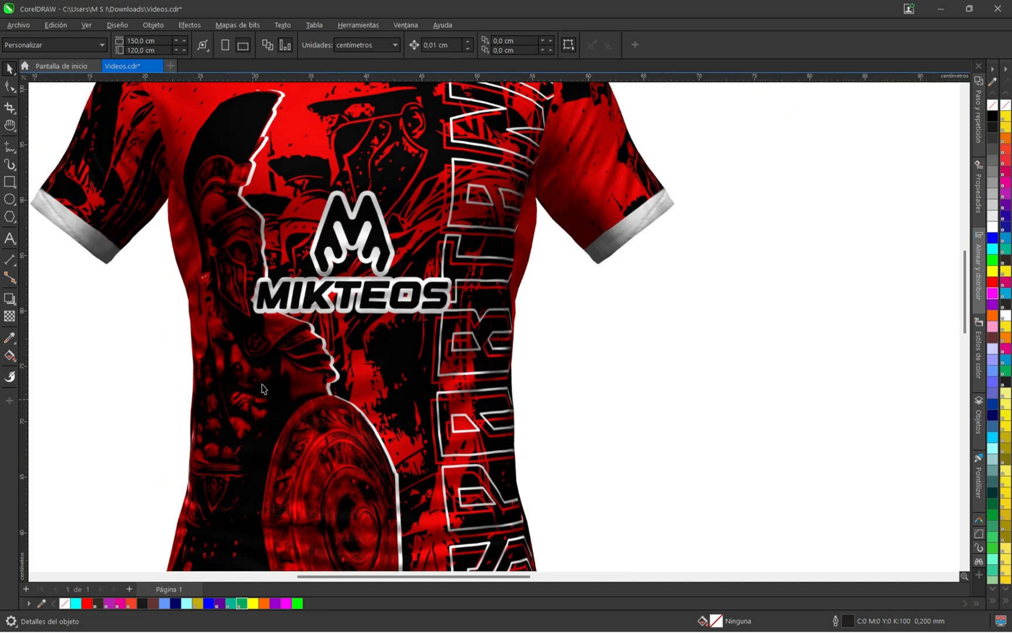
scroll(263, 389, "down", 2)
scroll(363, 170, "up", 3)
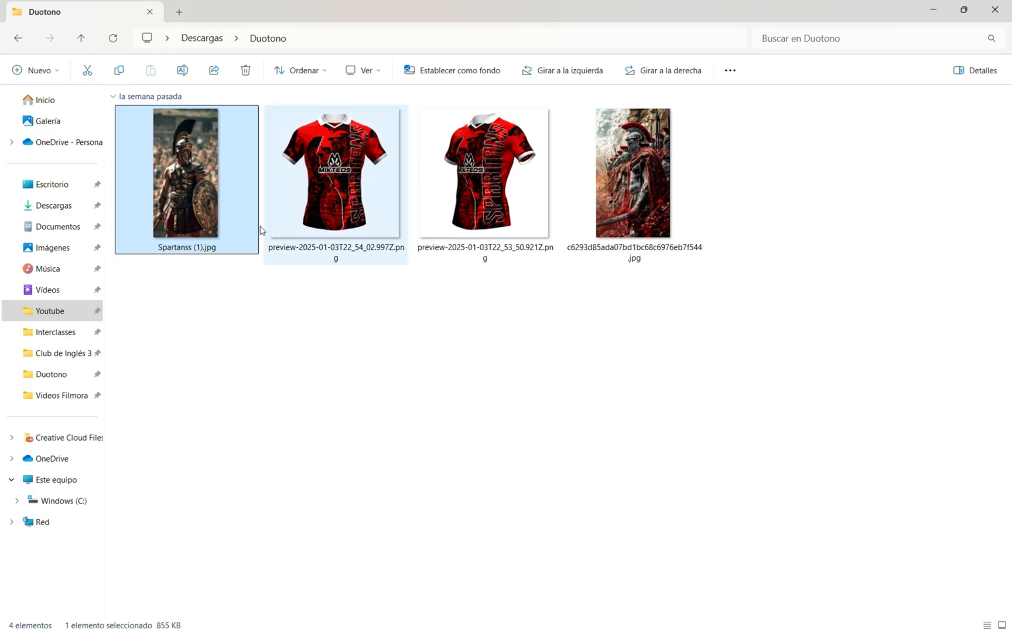
Inspect the two Spartan reference photos in the Duotono folder and compare them with the jersey mockup in CorelDRAW.
double_click(193, 188)
scroll(555, 231, "up", 5)
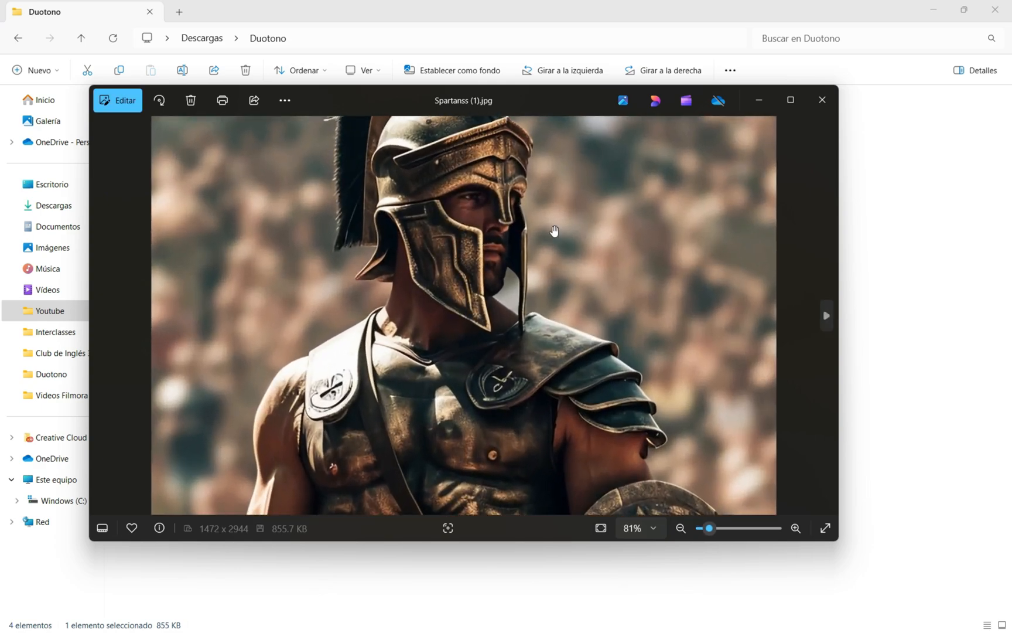
left_click(821, 99)
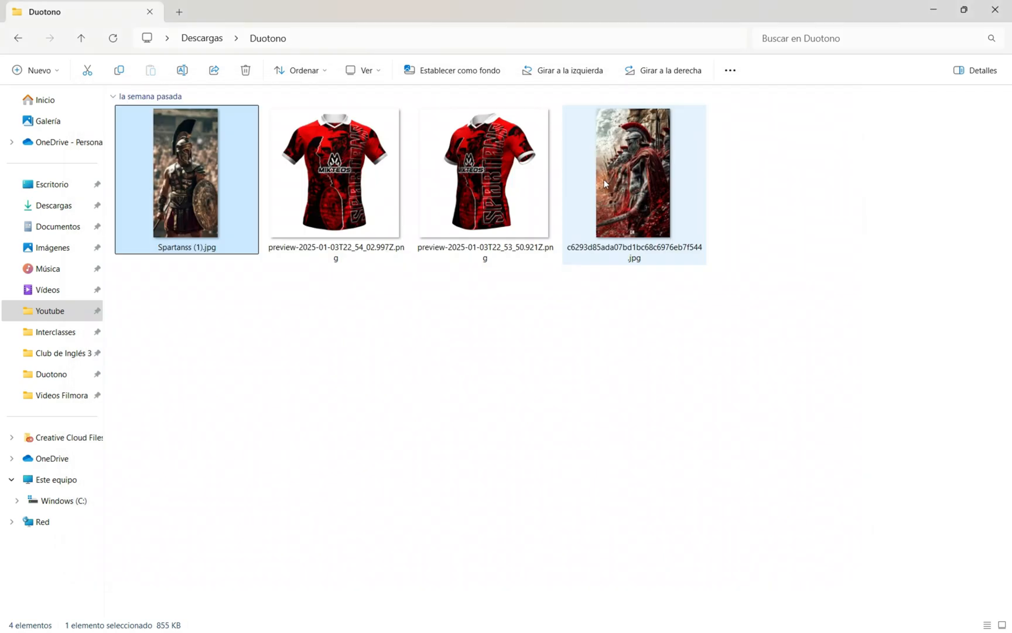
double_click(649, 167)
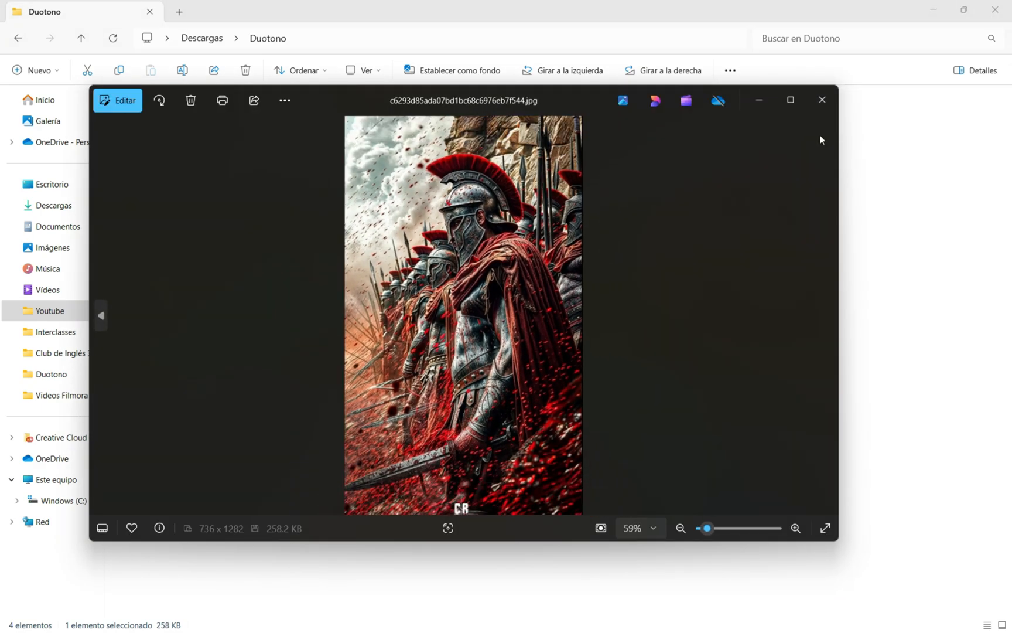
left_click(822, 99)
key("alt+Tab")
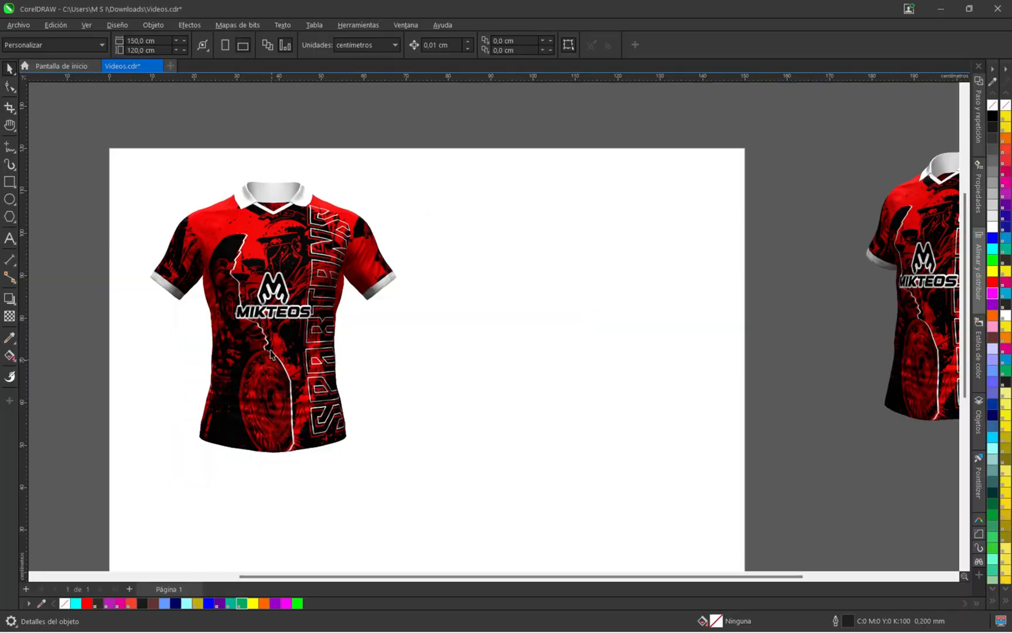
scroll(267, 334, "up", 1)
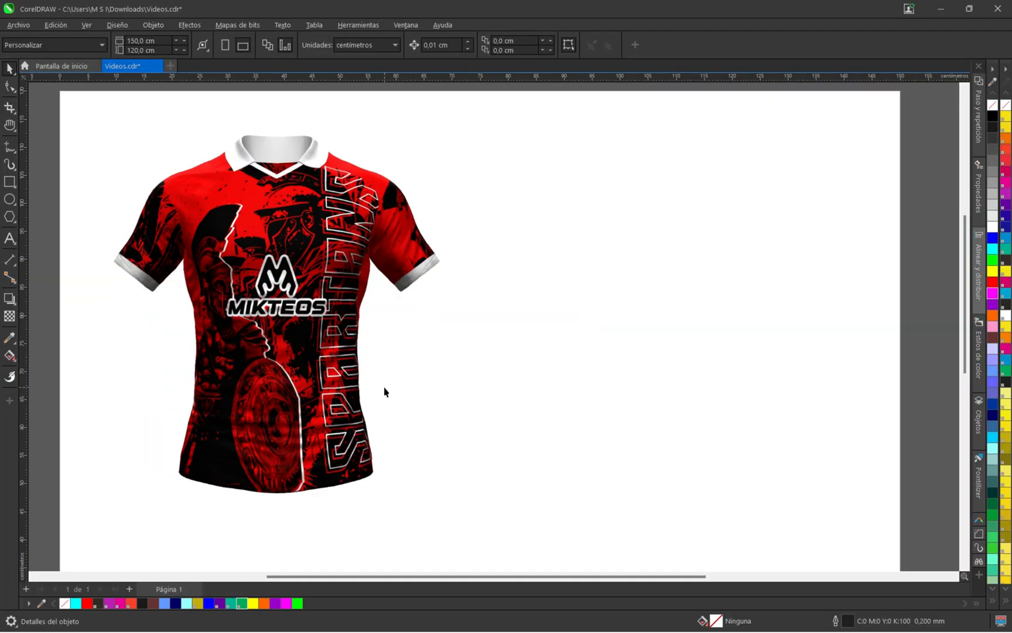
Switch to the Duotono folder and open Spartanss (1).jpg with Adobe Photoshop 2025.
key("alt+Tab")
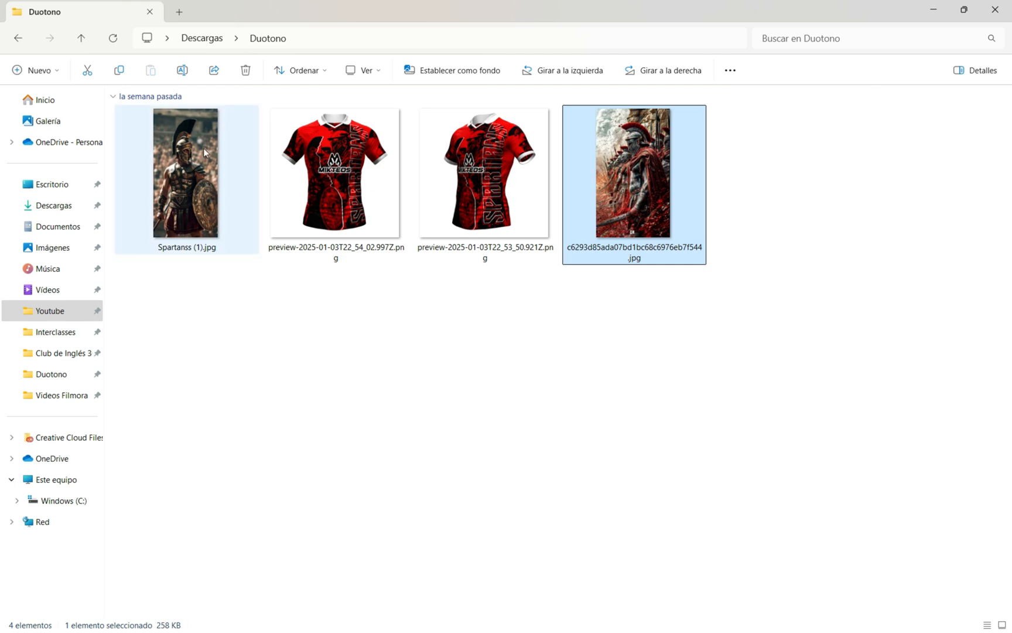
left_click(203, 147)
right_click(199, 147)
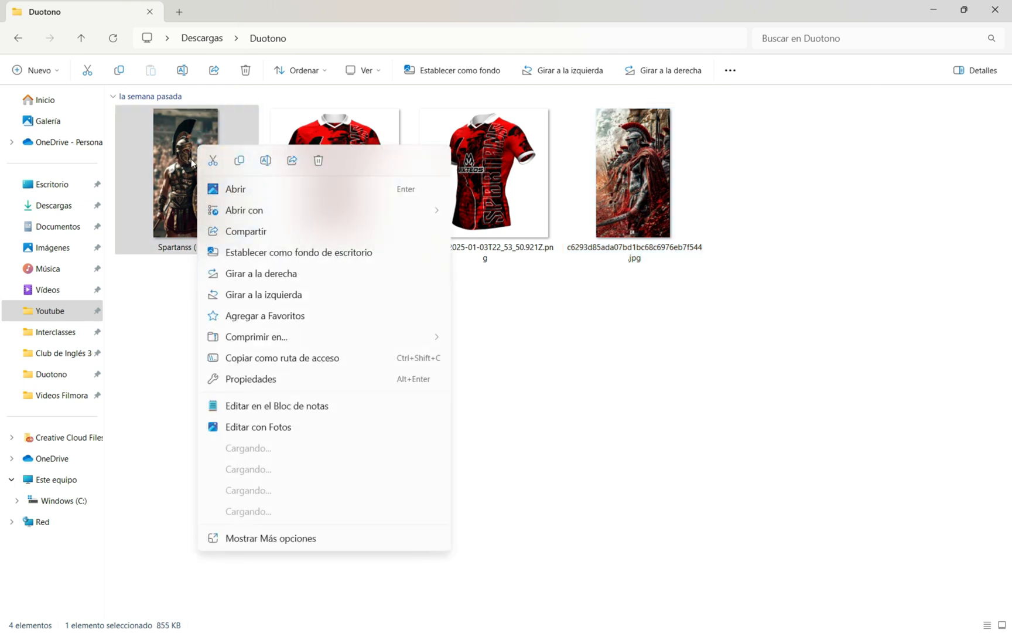
mouse_move(237, 210)
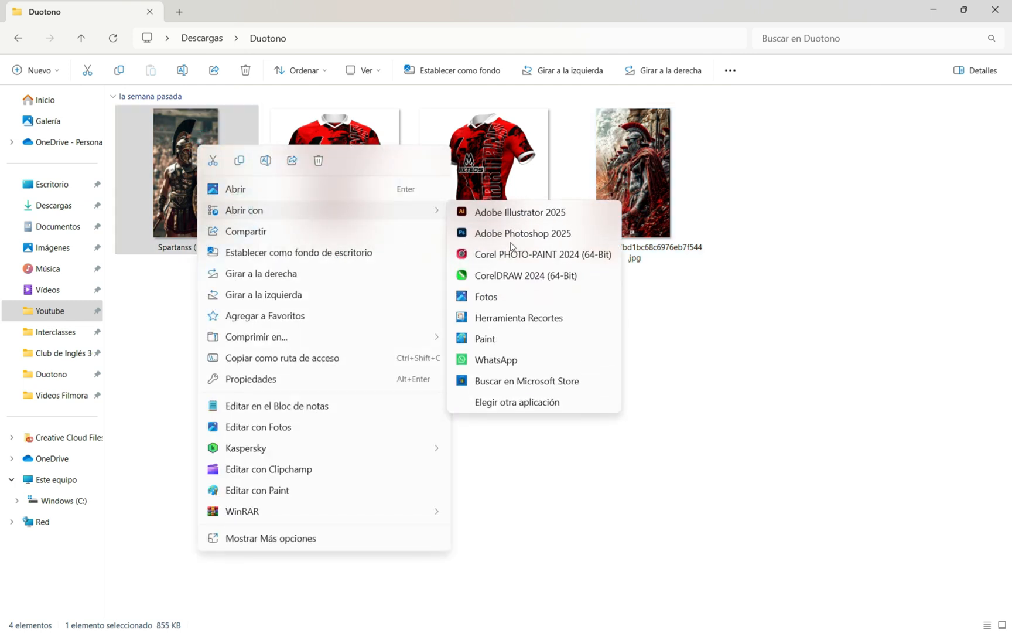
left_click(523, 233)
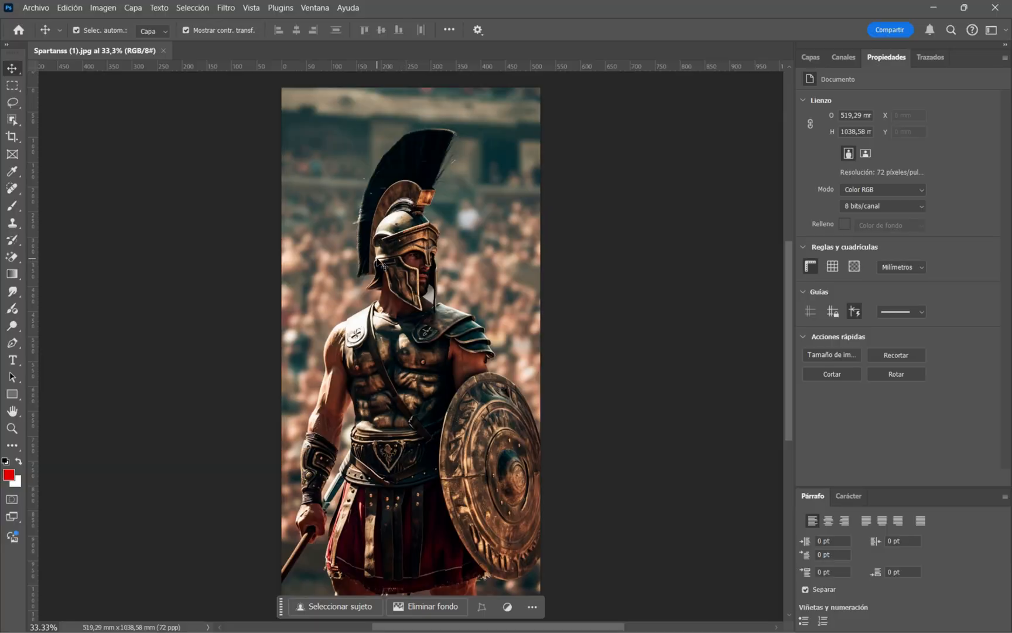
Convert the Spartan photo to grayscale mode (Escala de grises), discarding its colour information.
left_click(113, 10)
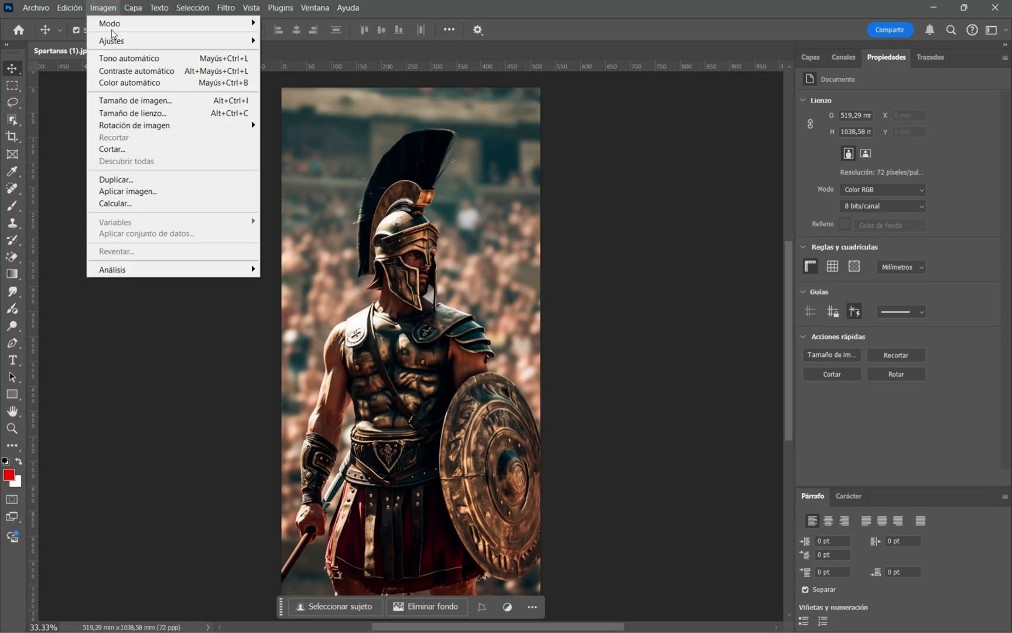
mouse_move(117, 26)
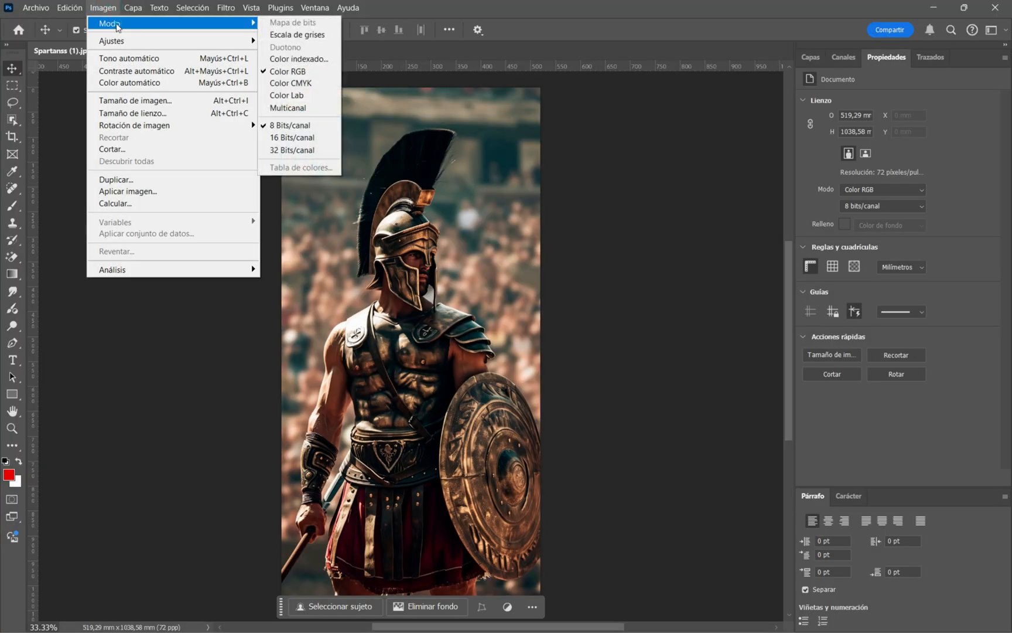
left_click(310, 36)
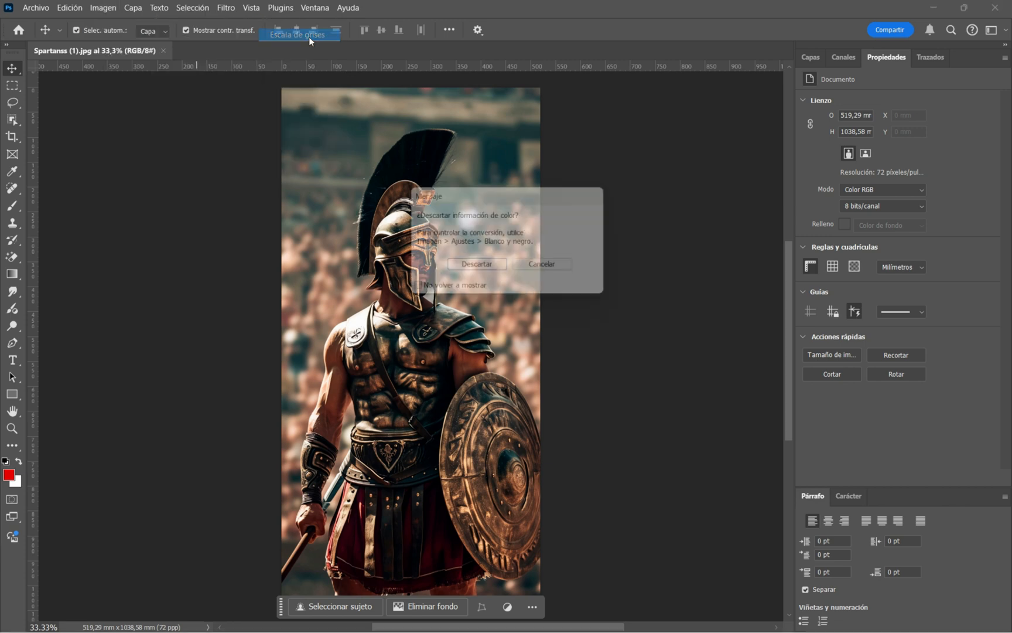
left_click(493, 270)
Select the Spartan warrior with the Object Selection tool and add his shield to the selection.
left_click(12, 120)
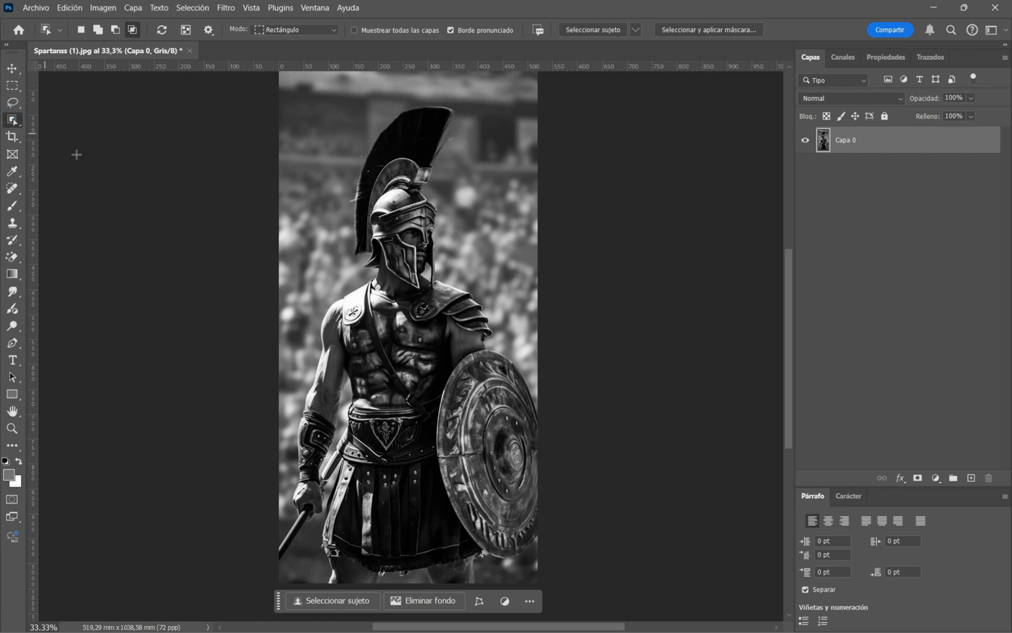
left_click(383, 359)
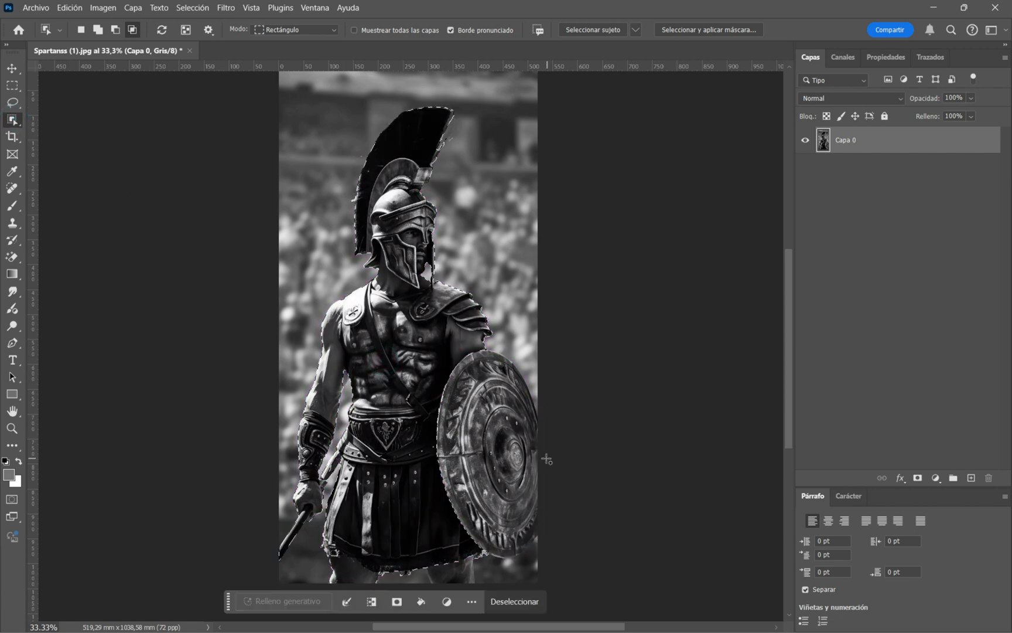
key("shift")
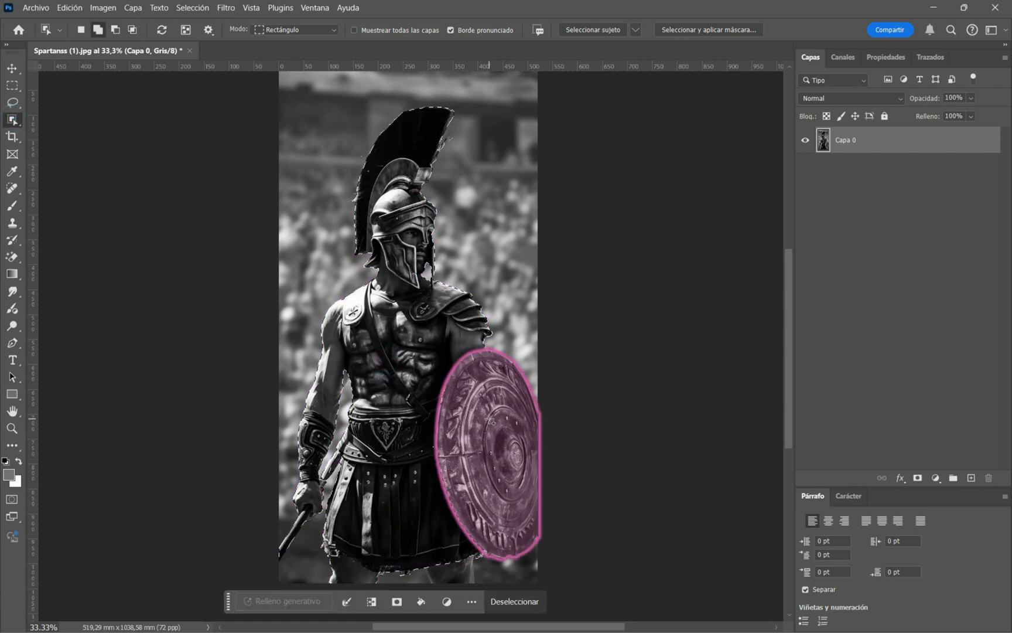
left_click(490, 420, "shift")
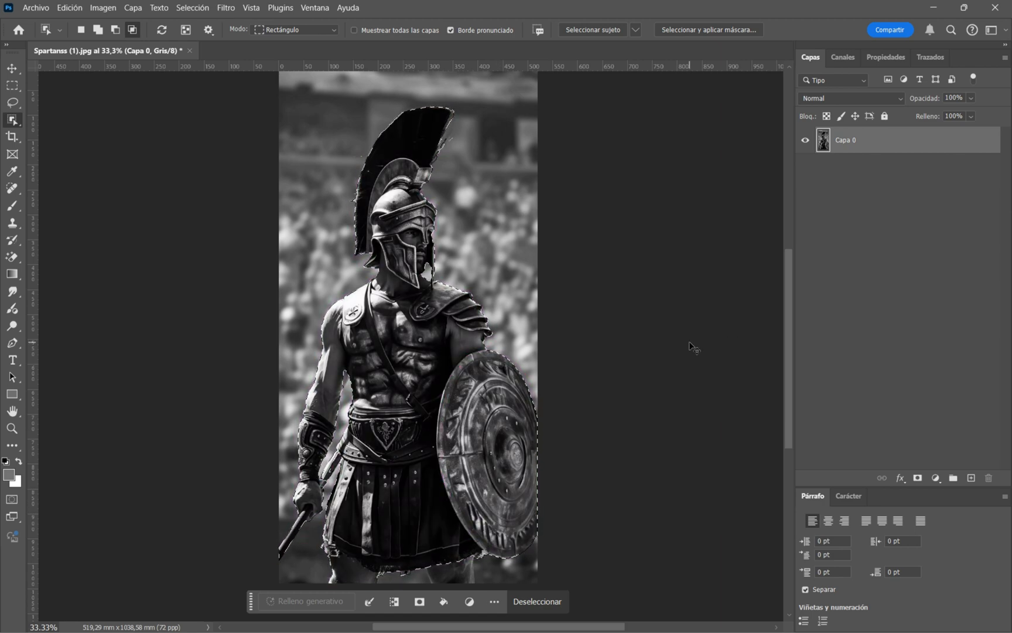
Copy the selected warrior and shield to a new layer and hide the original photo layer, Capa 0.
key("ctrl+j")
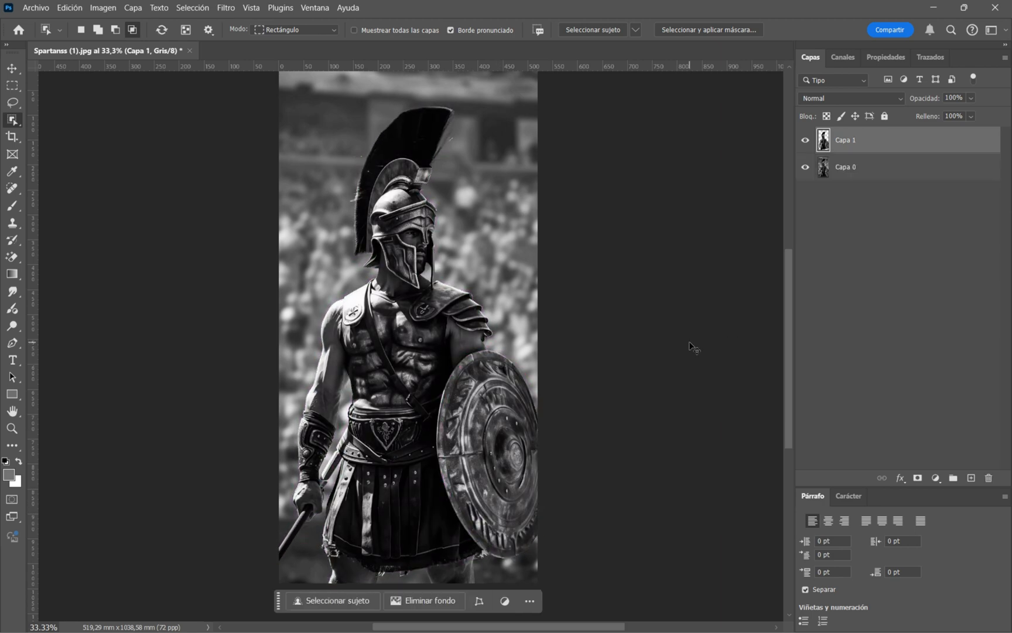
left_click(804, 168)
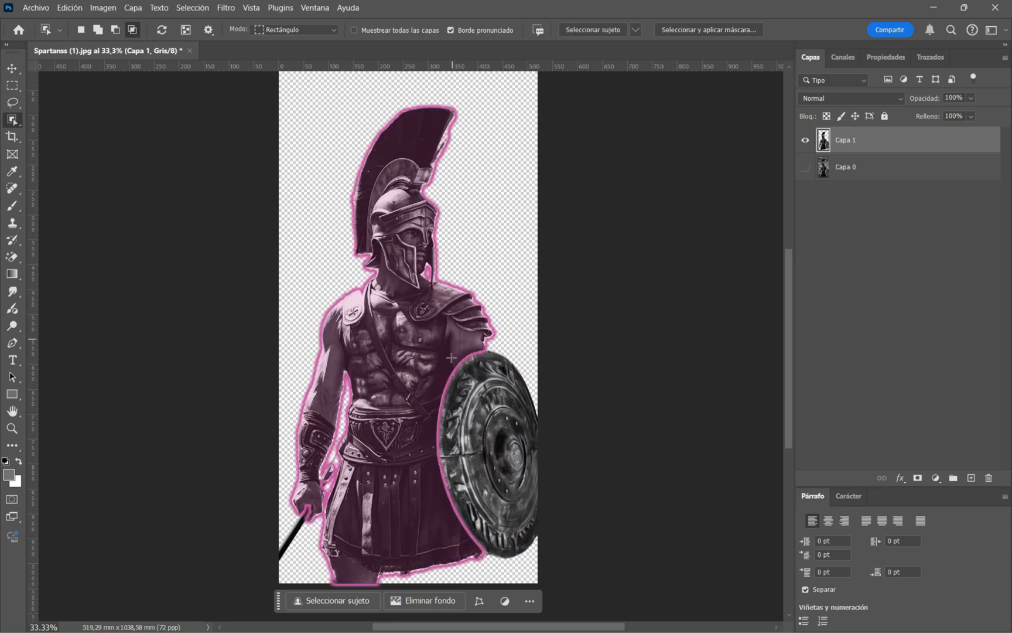
left_click(13, 69)
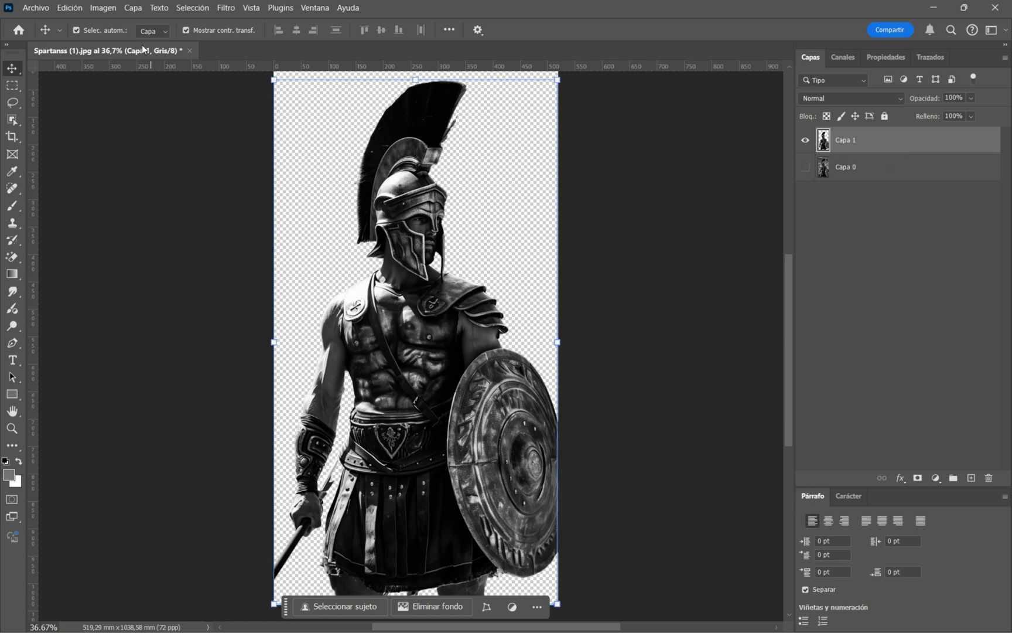
Increase the cut-out's contrast with a Levels (Niveles) adjustment using input levels 19, 1,95 and 97.
left_click(106, 13)
mouse_move(109, 44)
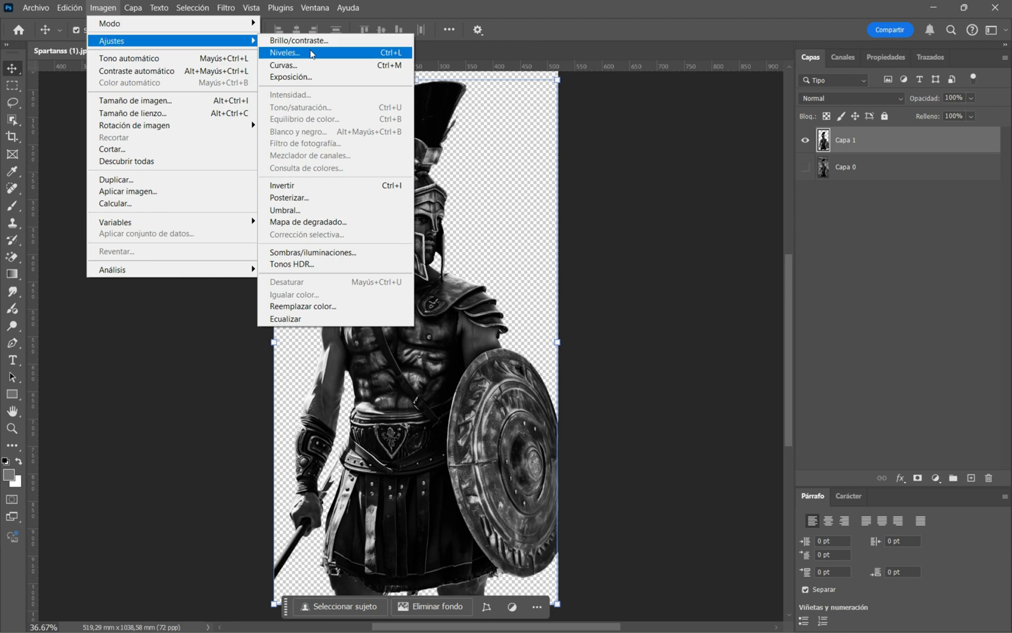
left_click(311, 54)
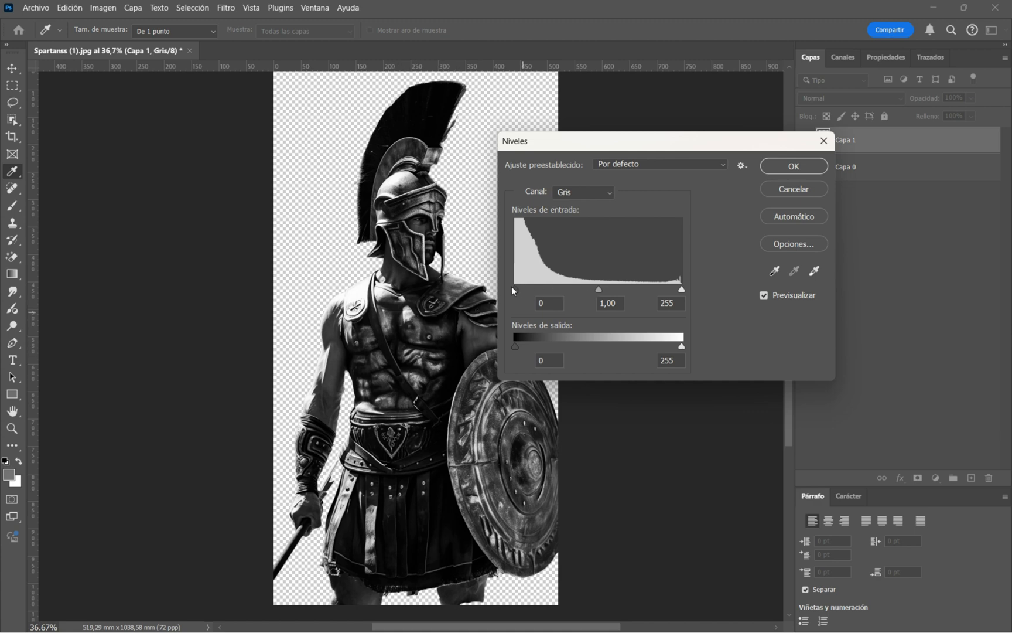
left_click_drag(515, 289, 527, 286)
left_click_drag(604, 289, 570, 287)
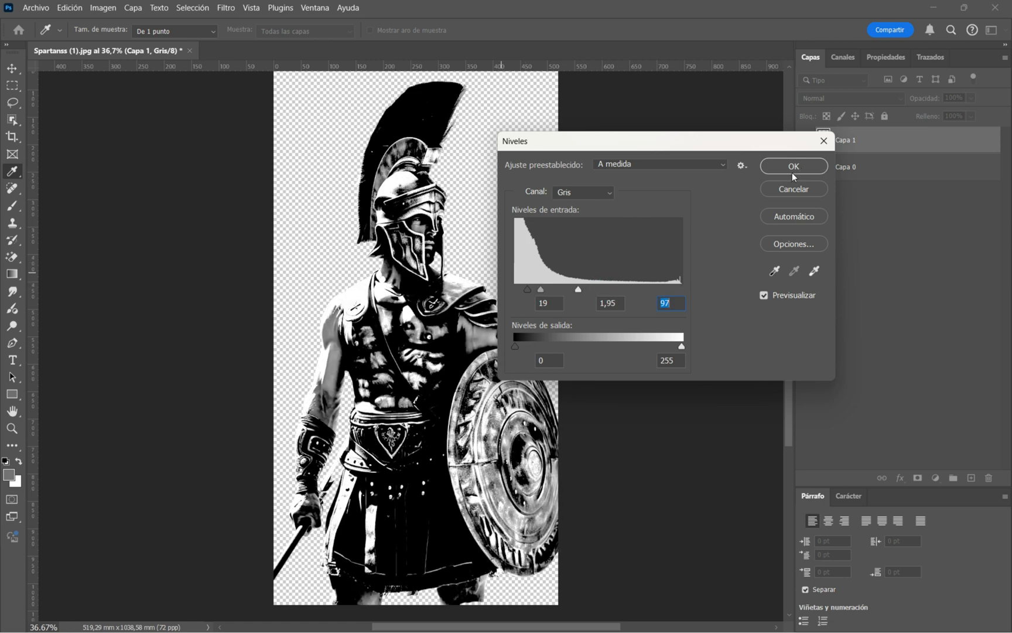
left_click(792, 169)
key("v")
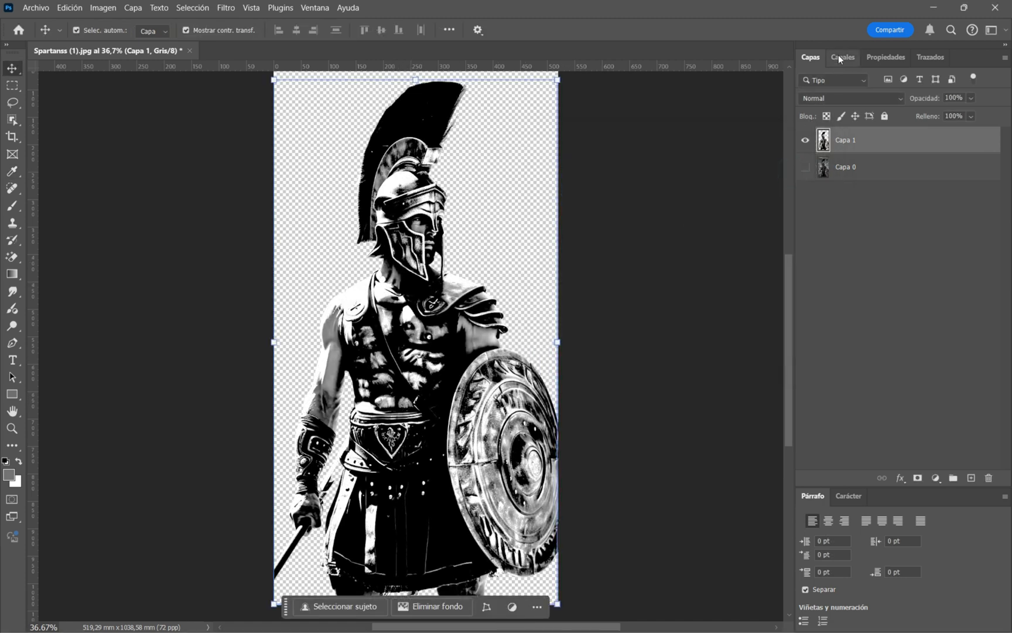
Load the Gris channel as a selection and invert it to target the dark areas of the warrior.
left_click(838, 55)
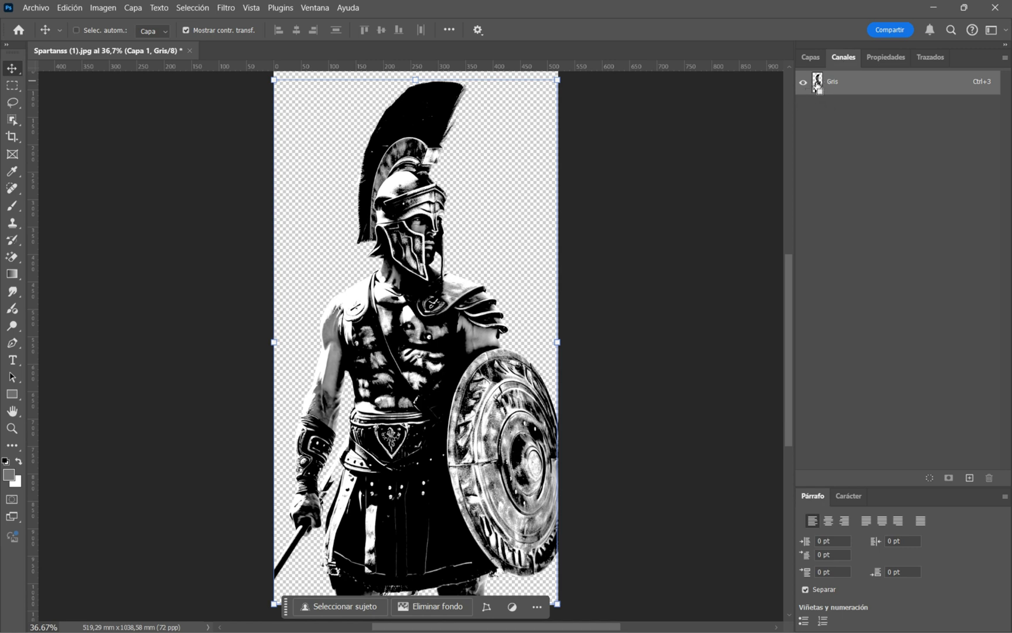
left_click(818, 82, "ctrl")
left_click(810, 57)
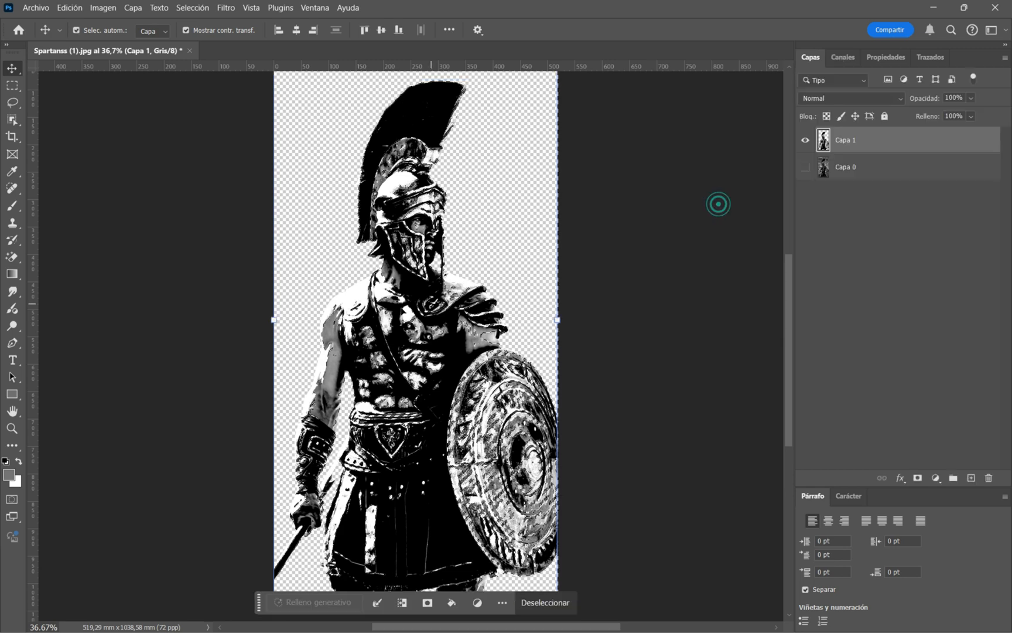
left_click(190, 9)
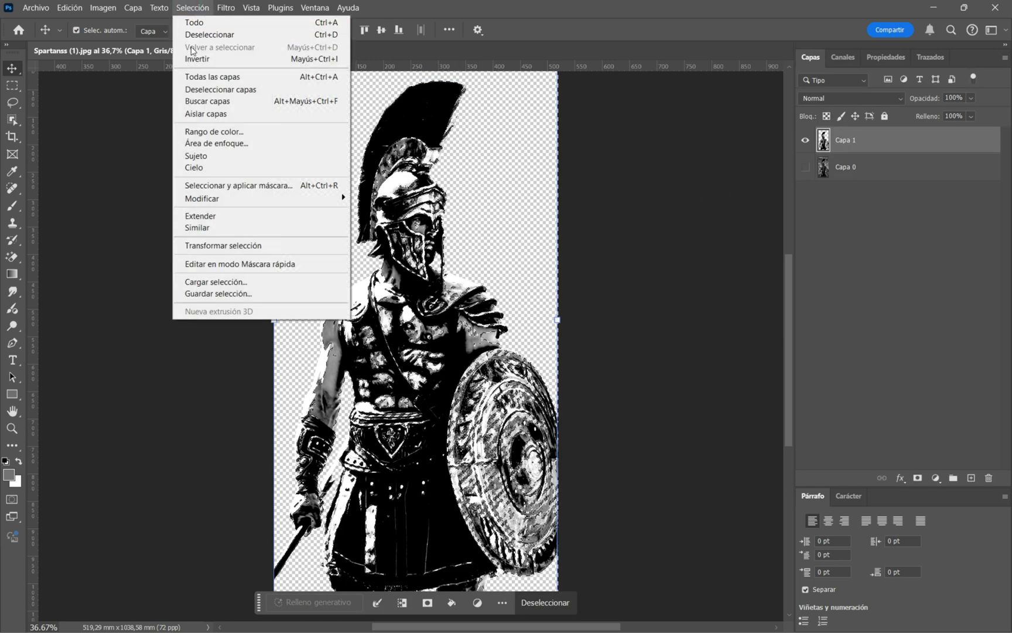
left_click(227, 59)
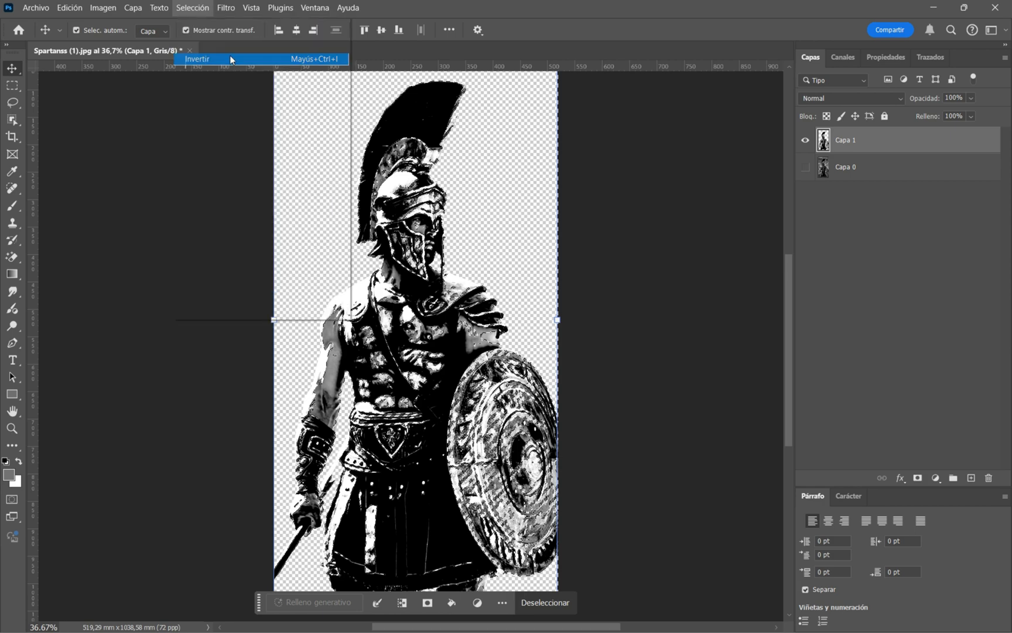
Add a solid black (000000) colour fill layer from the selection and hide Capa 1.
left_click(936, 478)
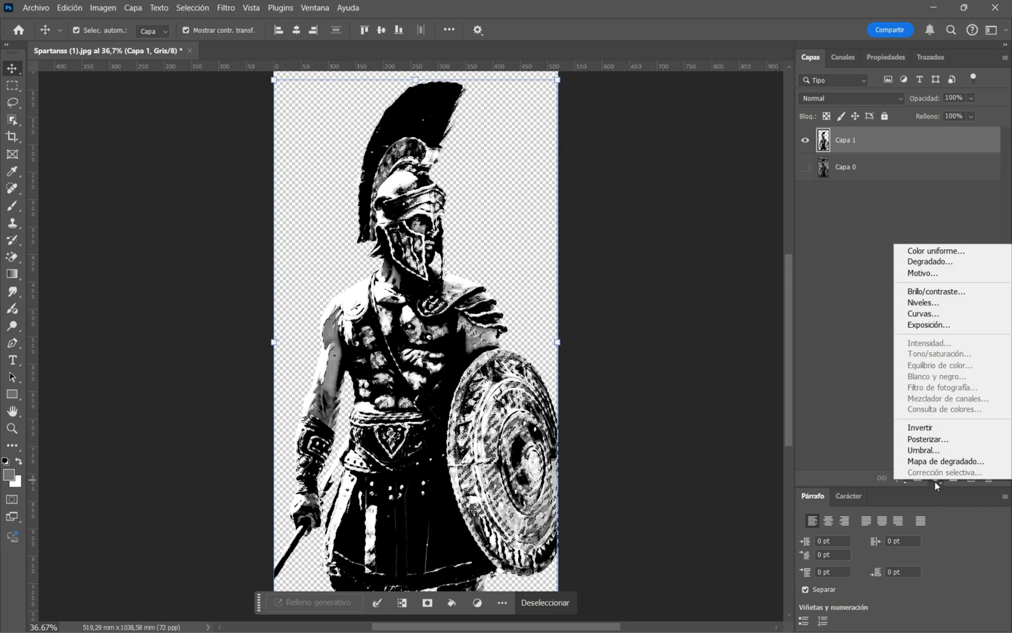
left_click(928, 250)
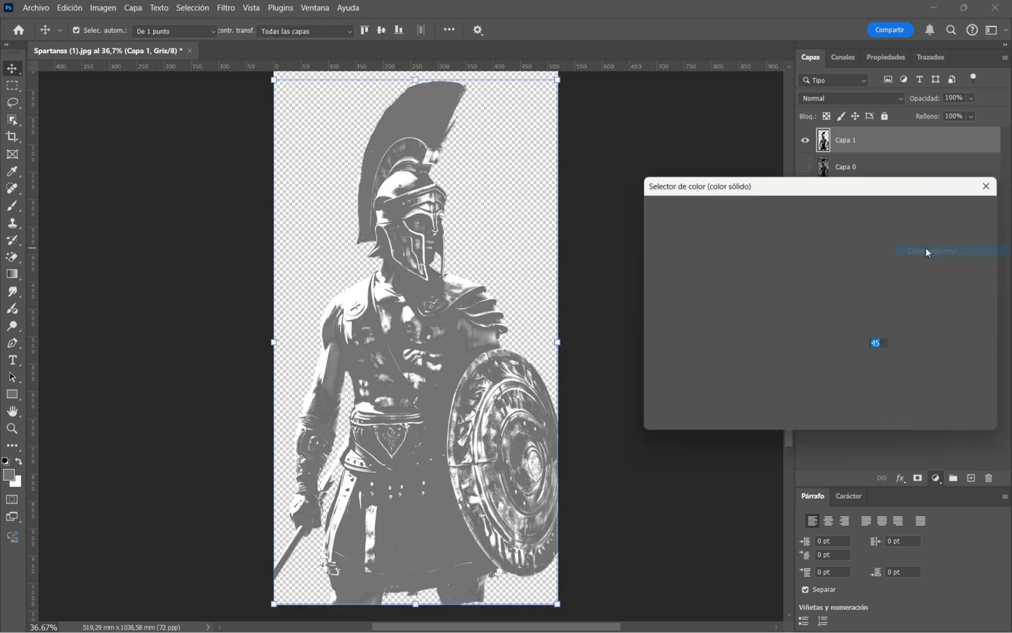
type("0")
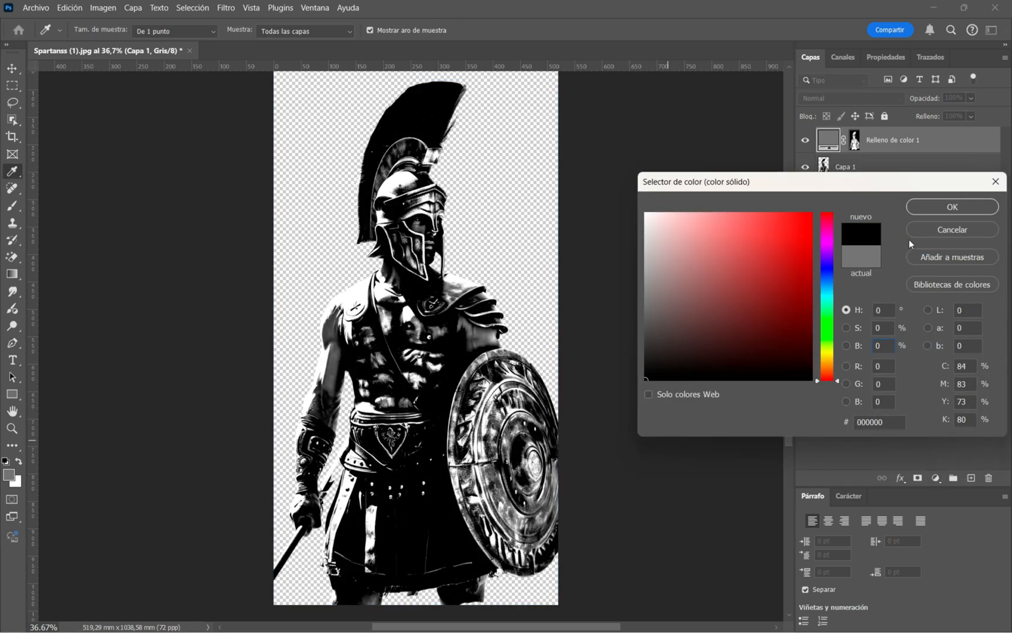
left_click(938, 206)
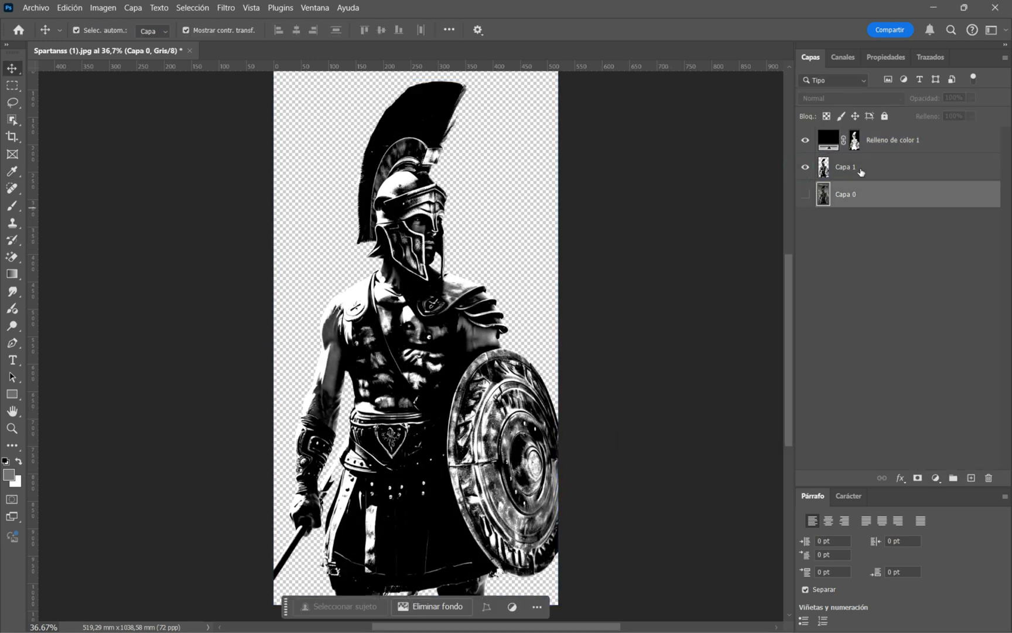
left_click(850, 169)
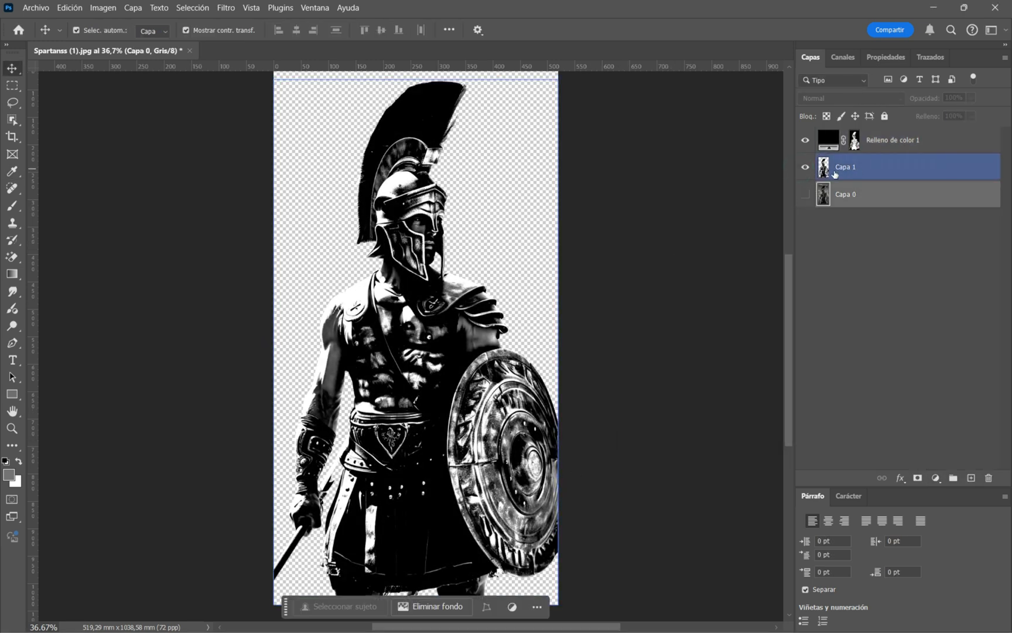
left_click(803, 168)
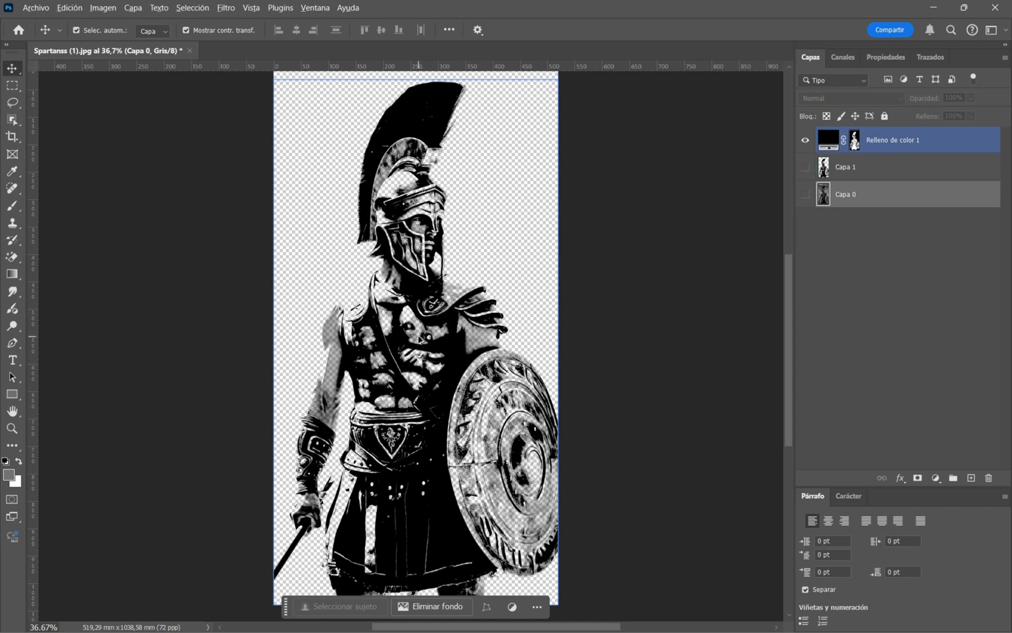
Examine the black warrior cut-out, compare it with the red Spartan jersey mockup in CorelDRAW, and return to Photoshop.
scroll(410, 318, "up", 6)
scroll(407, 319, "down", 8)
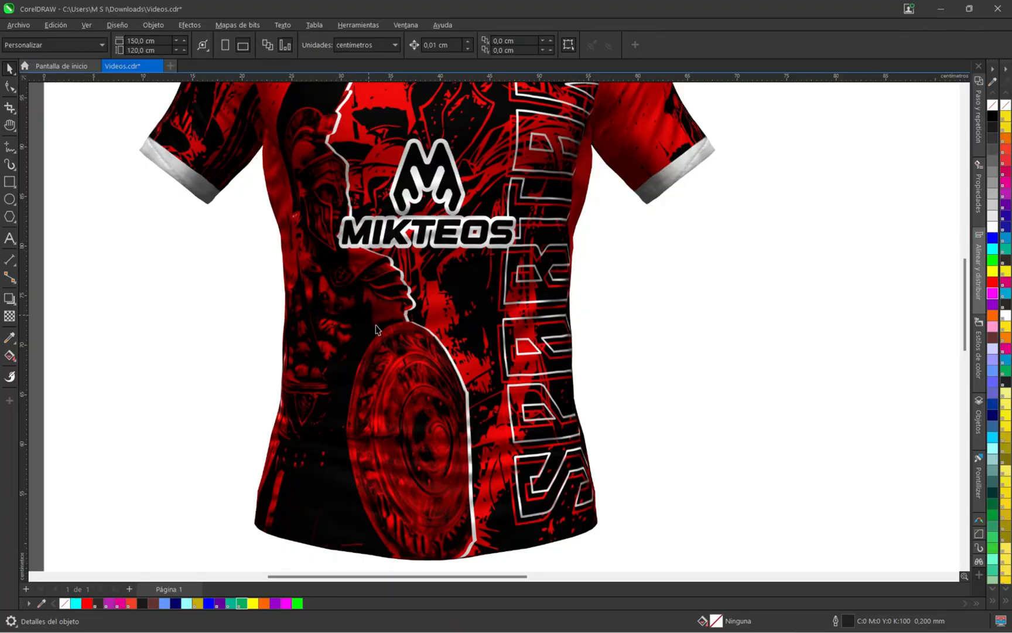
scroll(376, 329, "down", 4)
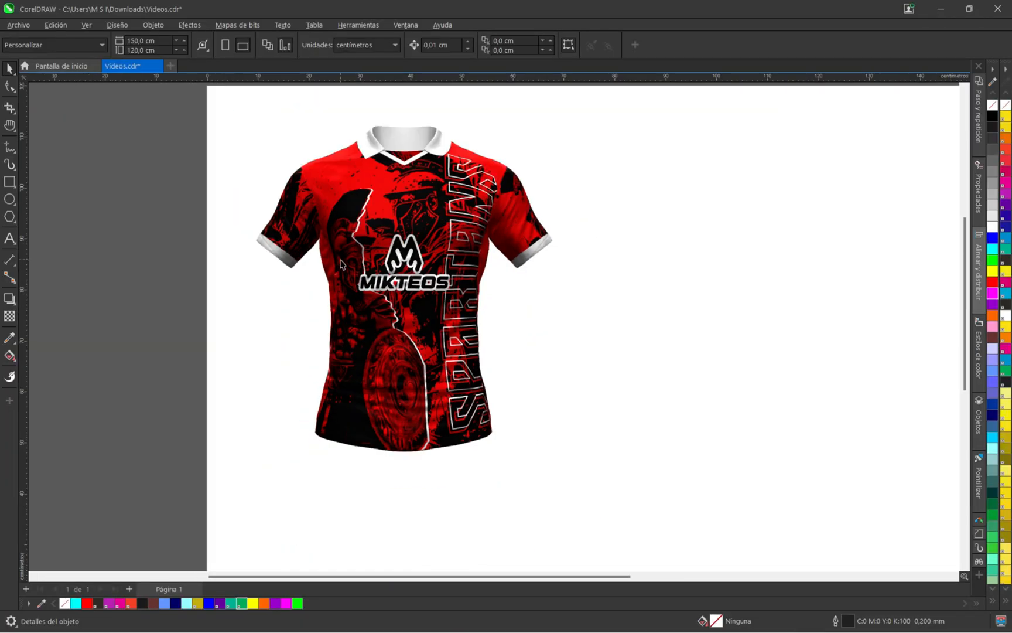
scroll(341, 264, "up", 3)
key("alt+Tab")
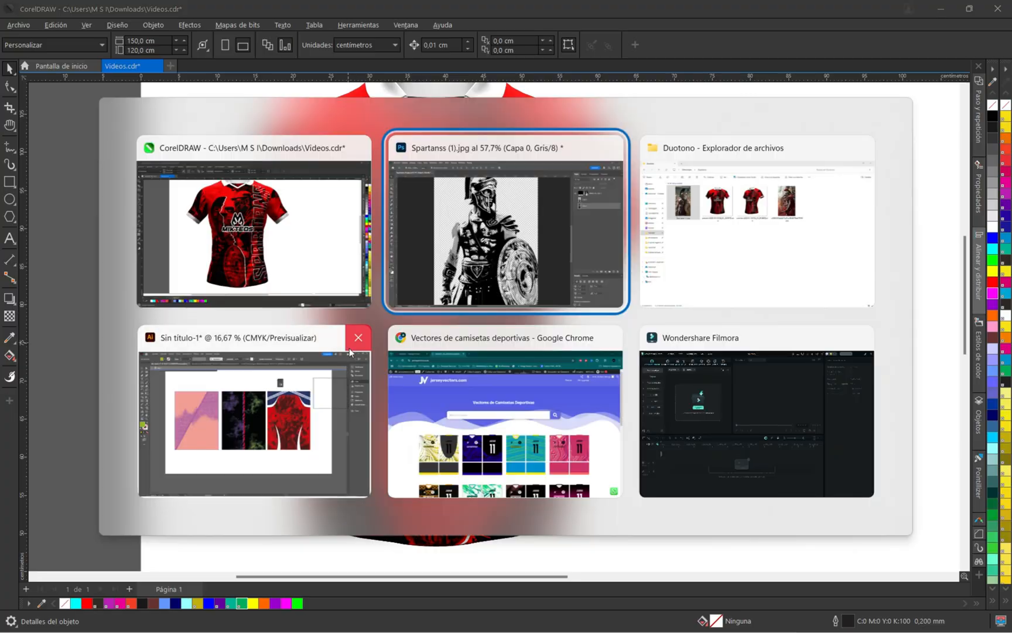
key("alt+Tab")
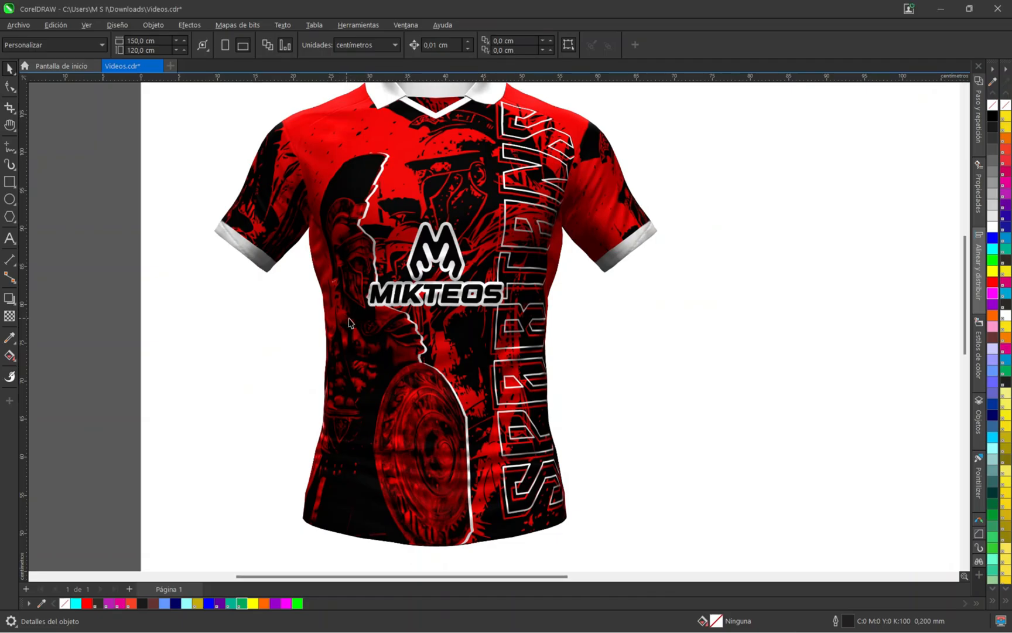
scroll(384, 314, "up", 3)
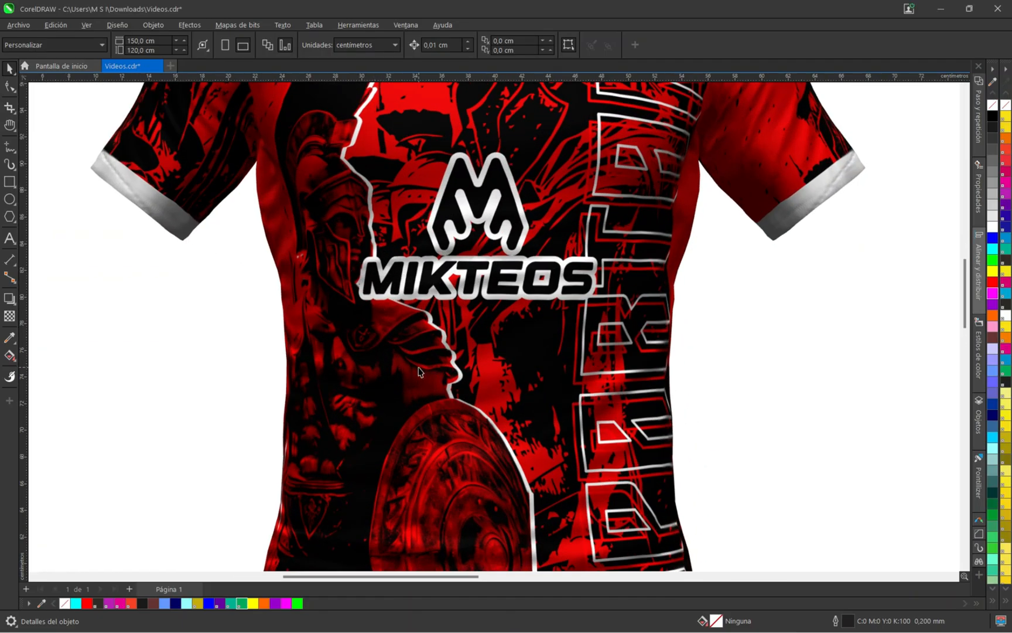
key("alt+Tab")
scroll(426, 327, "down", 5)
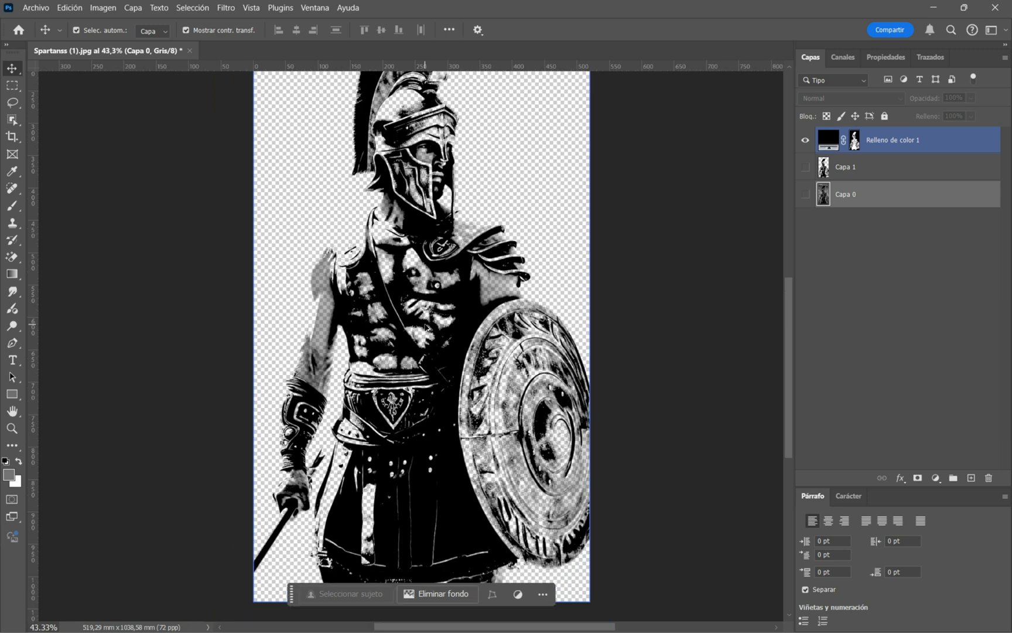
scroll(448, 184, "up", 1)
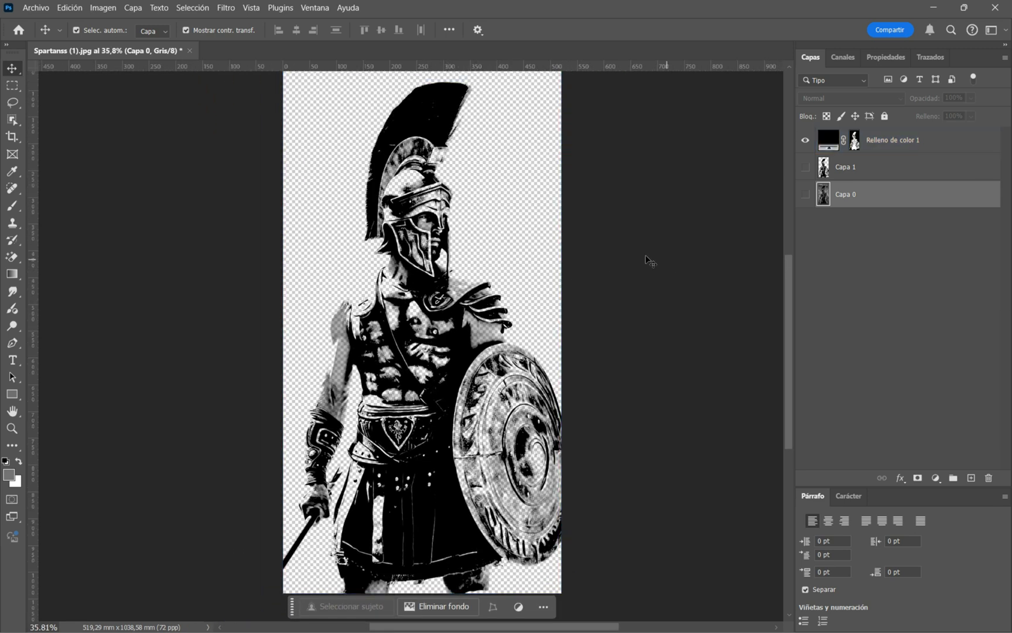
Quick-export the black-filled warrior as a PNG named Spartanss Gris in the Duotono folder.
left_click(36, 8)
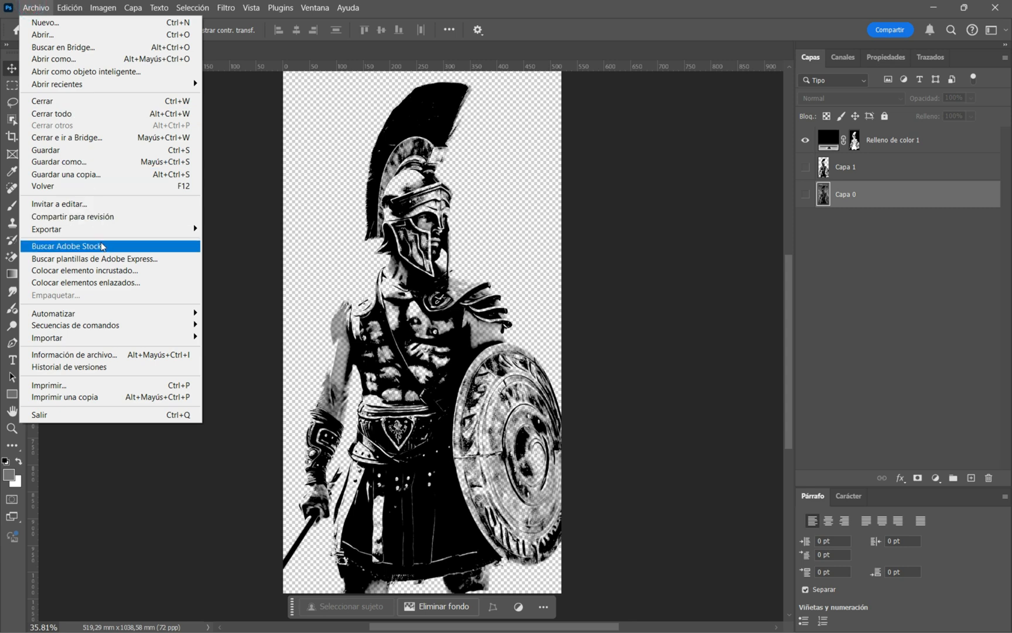
mouse_move(117, 234)
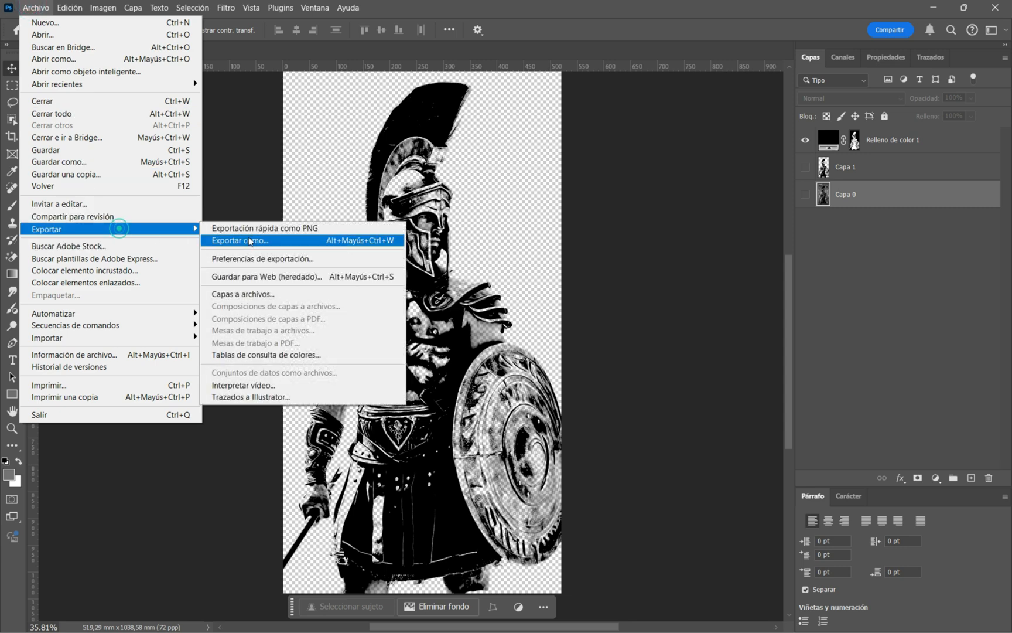
left_click(302, 230)
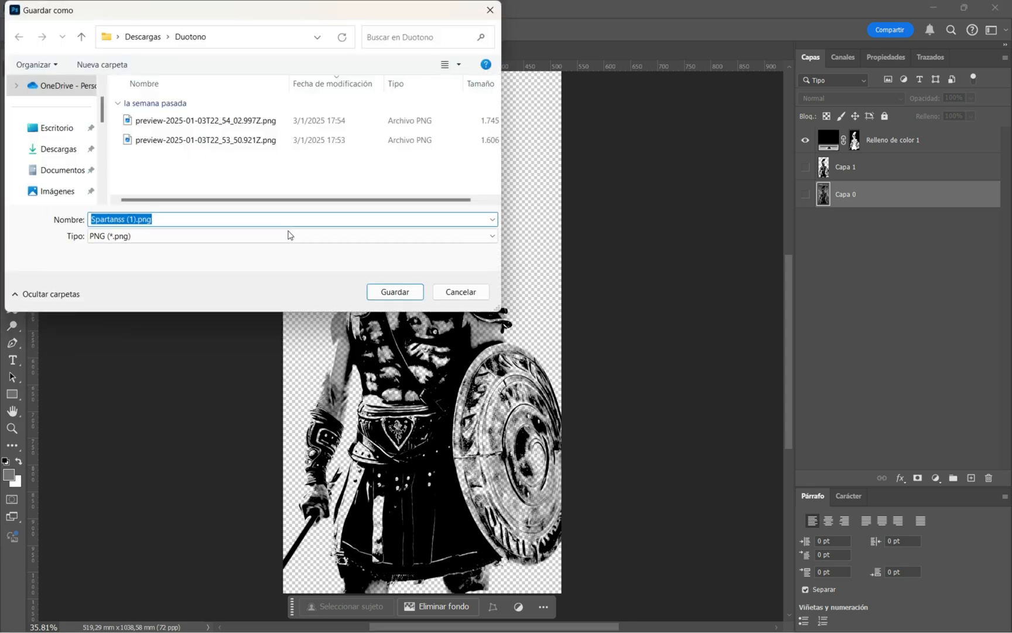
type("Spartanss Gris")
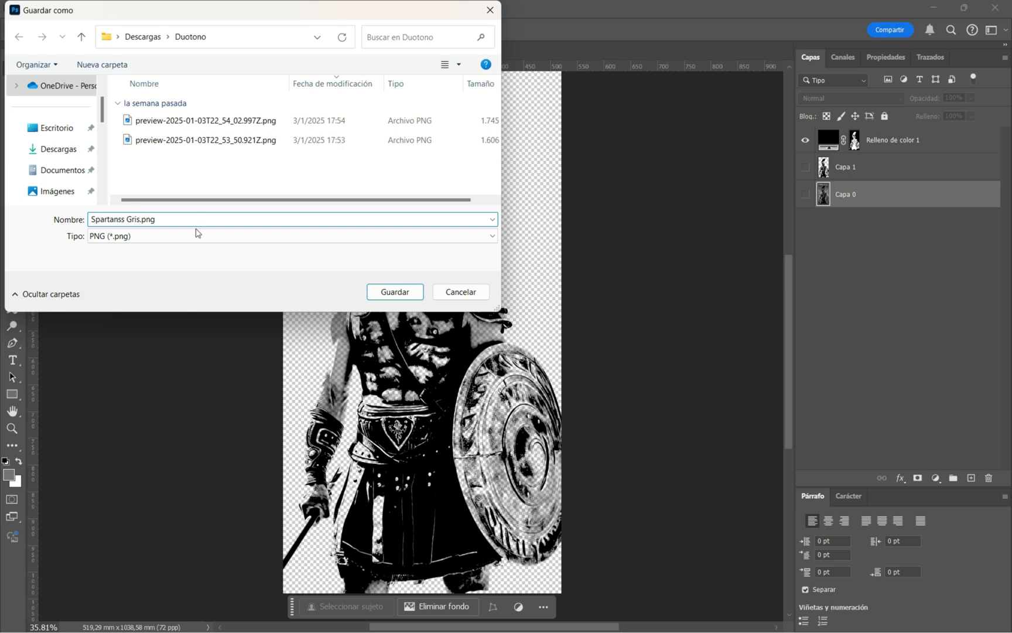
left_click(394, 291)
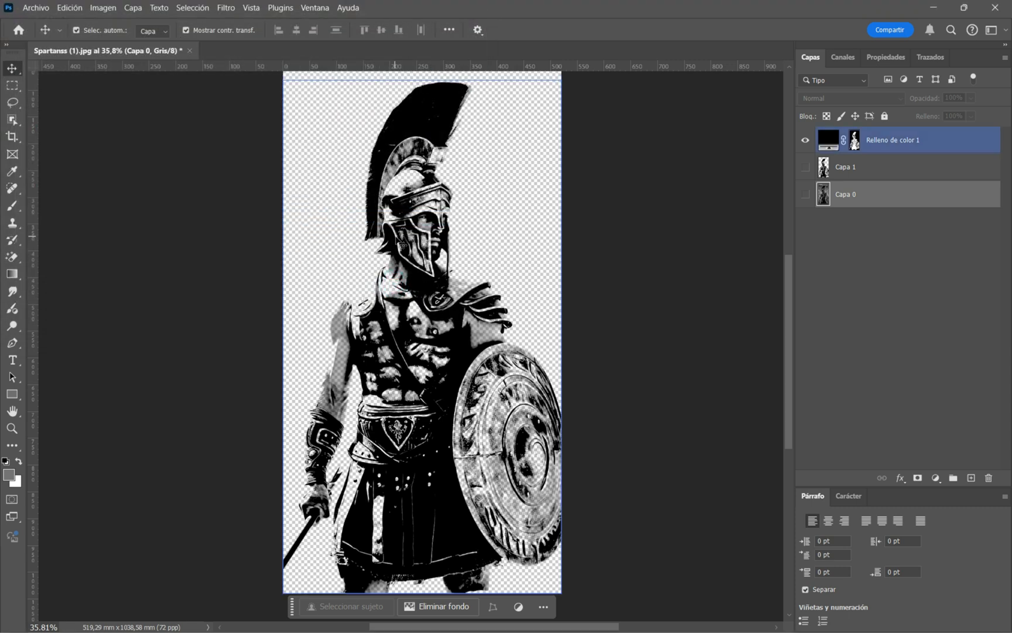
Show Capa 1 in place of the black colour fill layer and load its silhouette as a selection.
left_click(805, 167)
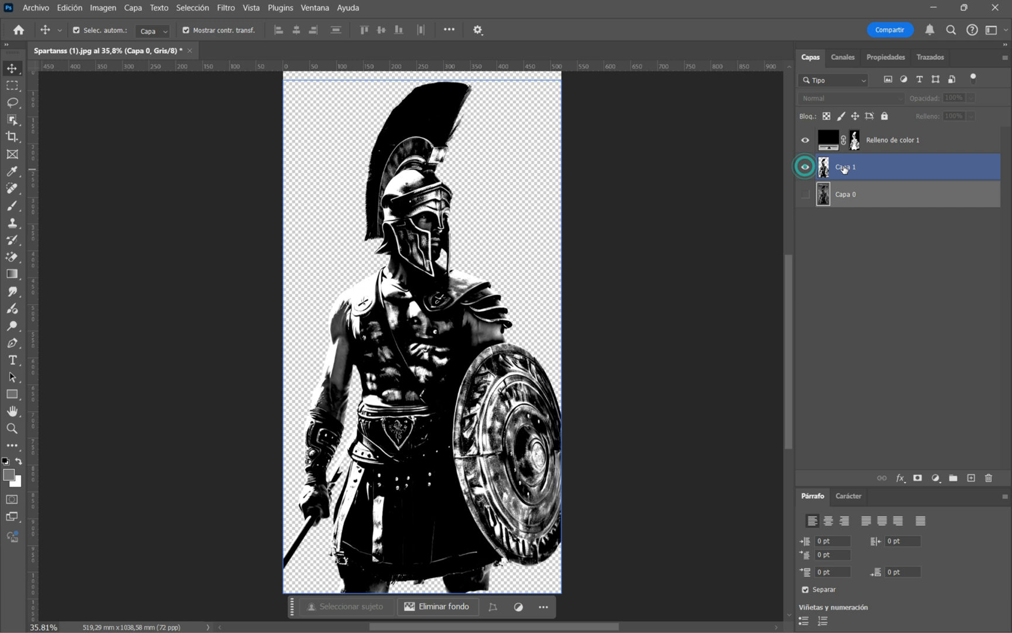
left_click(805, 140)
left_click(829, 176, "ctrl")
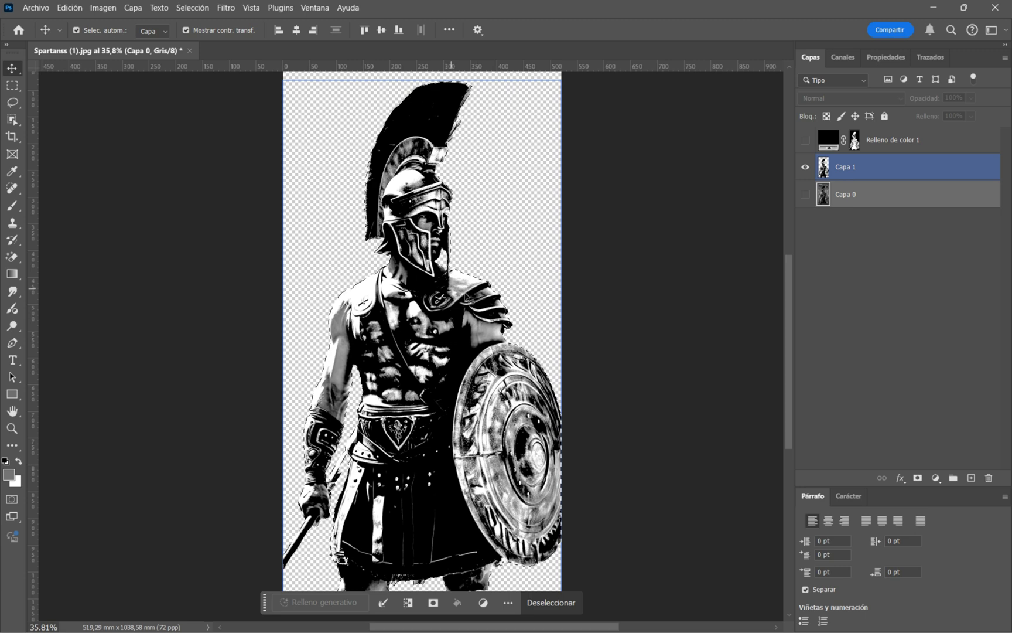
Add a solid black (000000) colour fill layer from the silhouette selection and hide Capa 1.
left_click(936, 478)
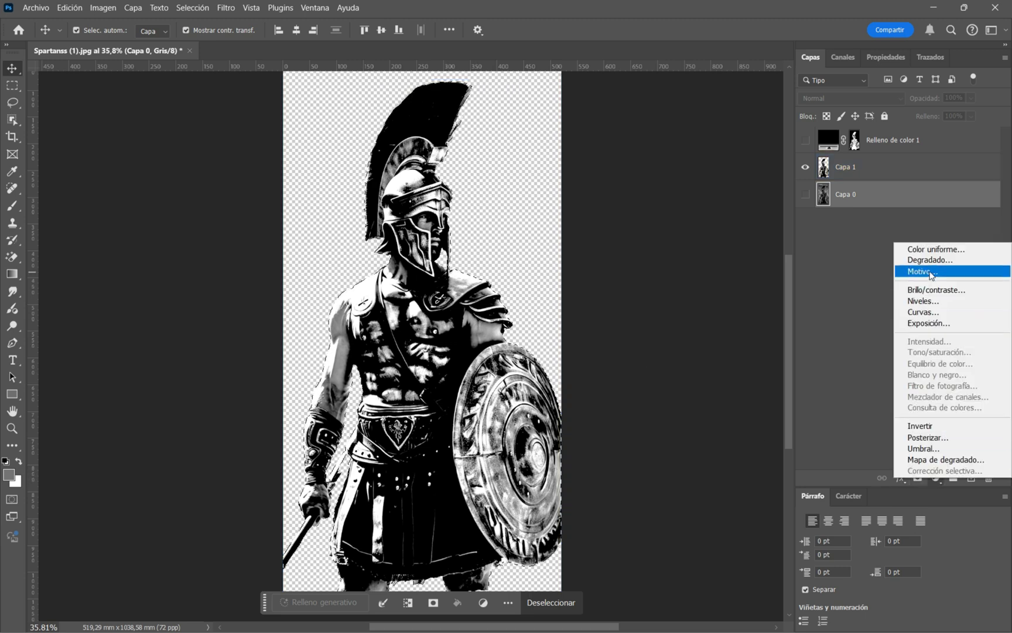
left_click(938, 254)
left_click_drag(739, 277, 578, 460)
left_click(949, 207)
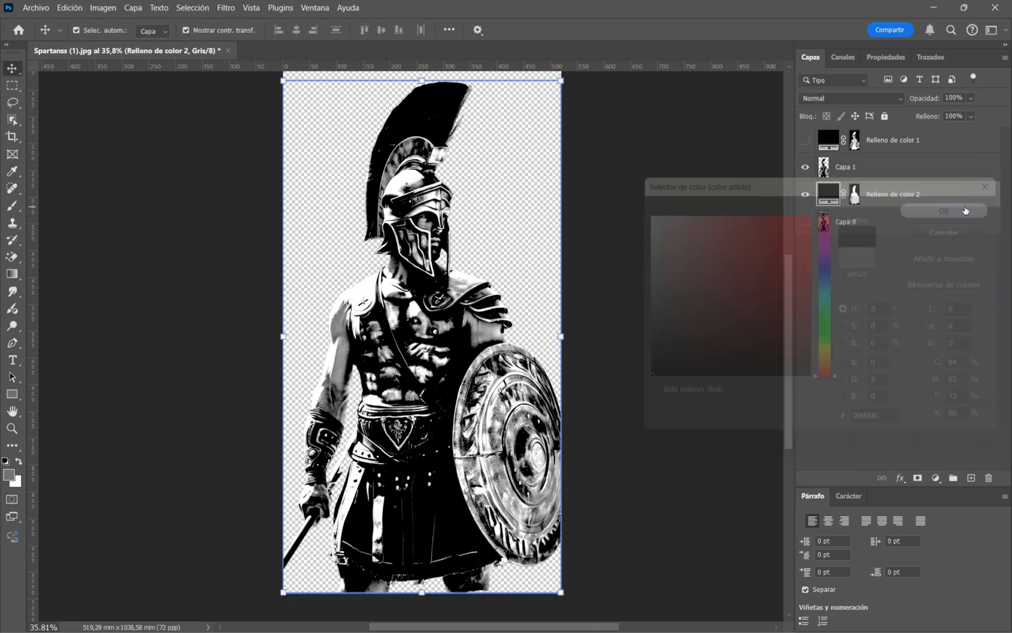
left_click(804, 176)
left_click(805, 168)
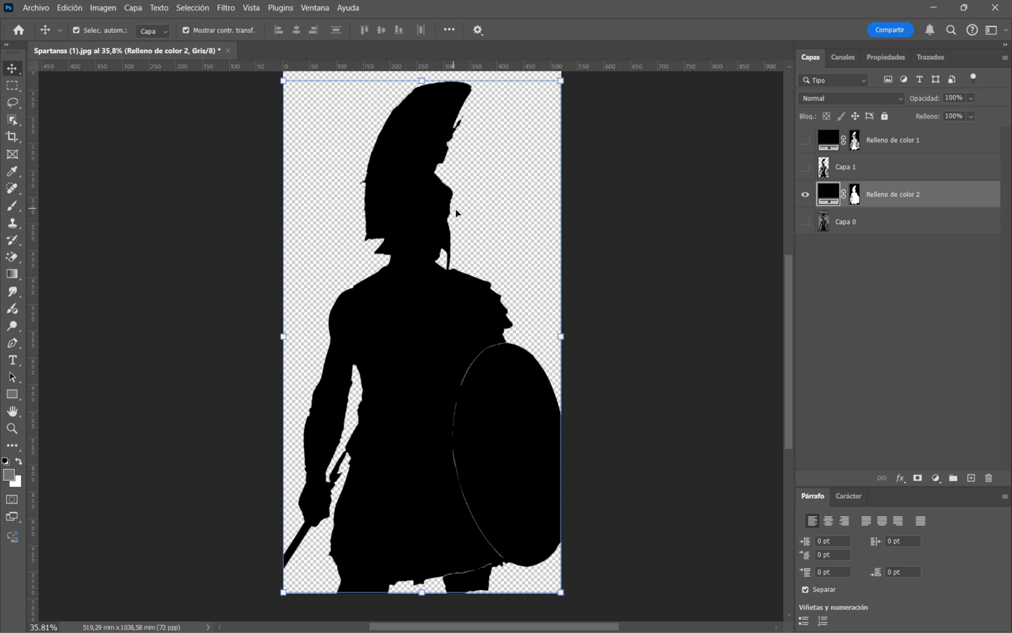
Quick-export the solid black silhouette as a PNG named Spartanss Gris 2 in the Duotono folder.
left_click(35, 7)
mouse_move(82, 229)
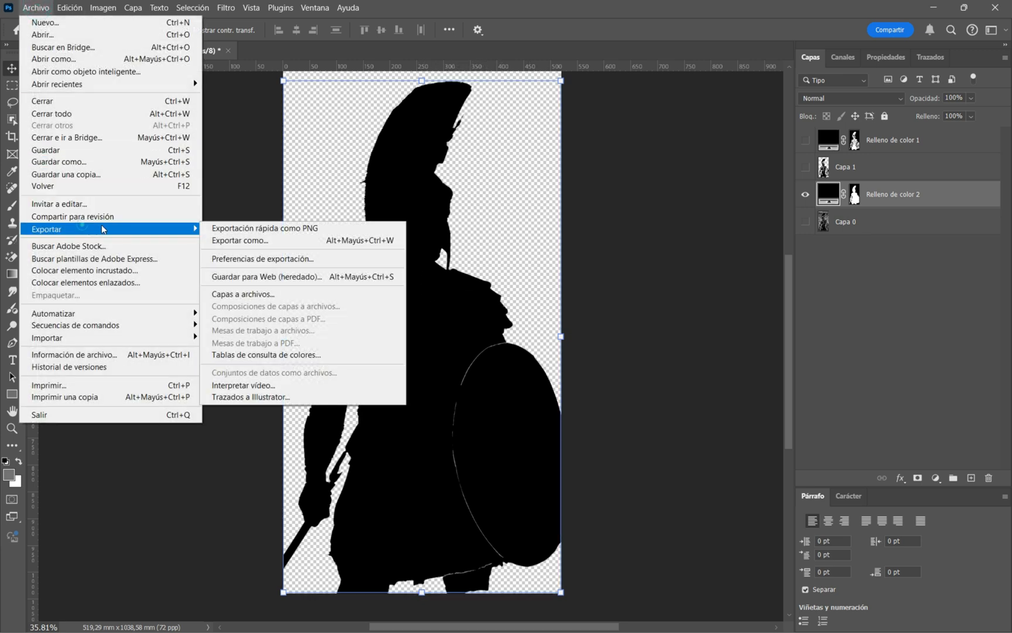
left_click(230, 228)
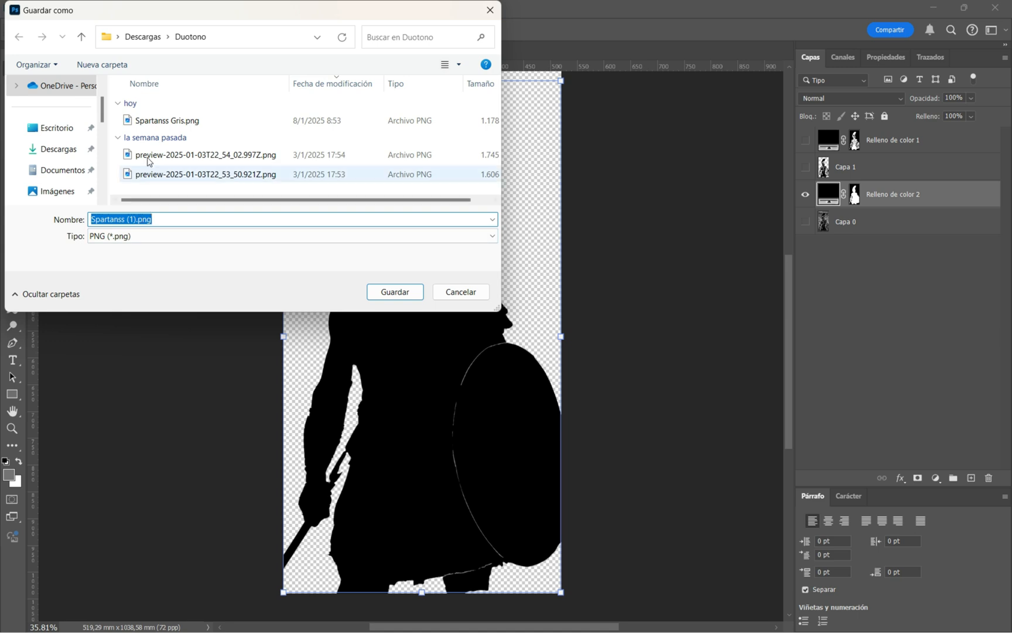
left_click(156, 121)
left_click(139, 221)
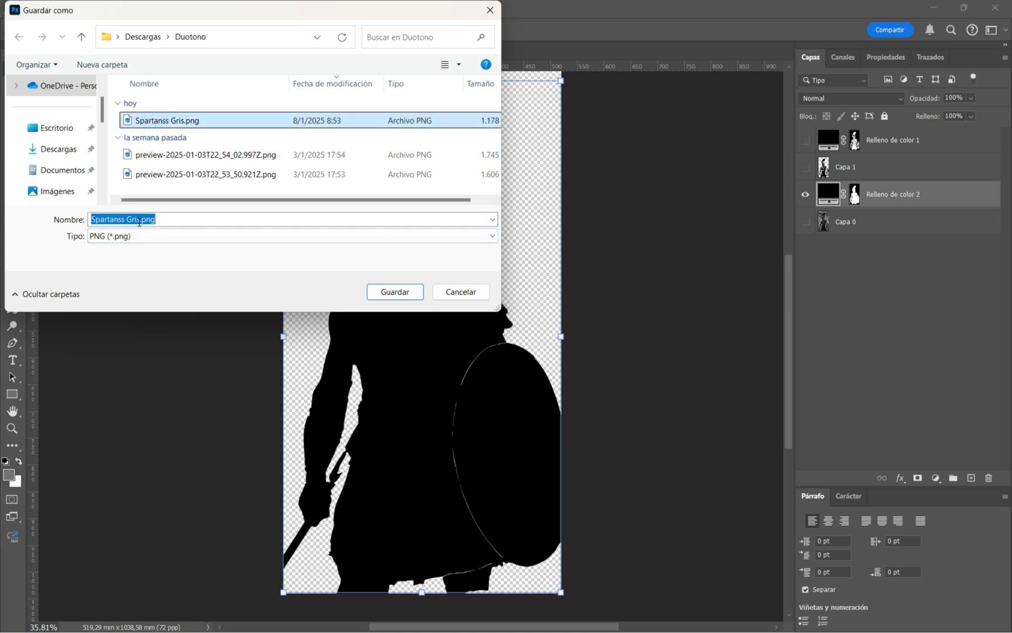
double_click(138, 220)
left_click(141, 220)
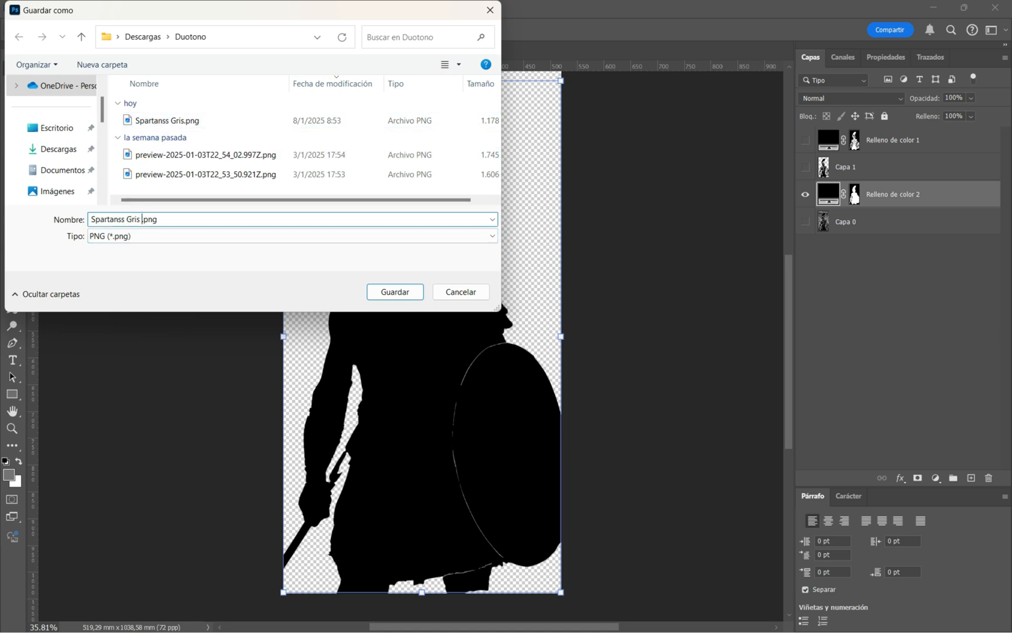
key("Return")
Switch to CorelDRAW and draw a rectangle beside the jersey mockup, sized 55 cm wide by 75 cm high.
key("alt+Tab")
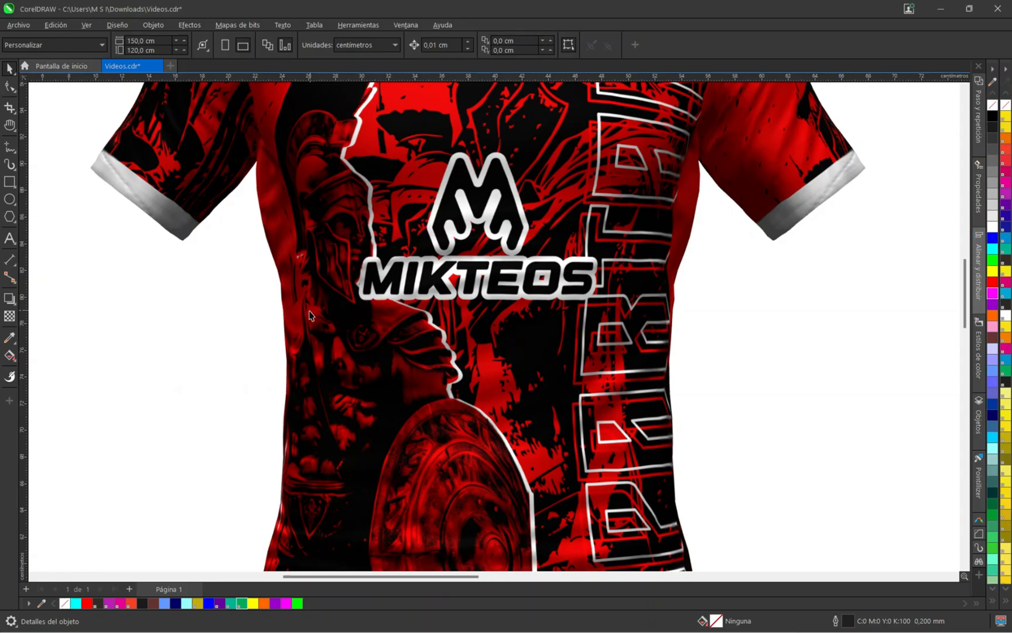
scroll(309, 316, "down", 3)
left_click(9, 181)
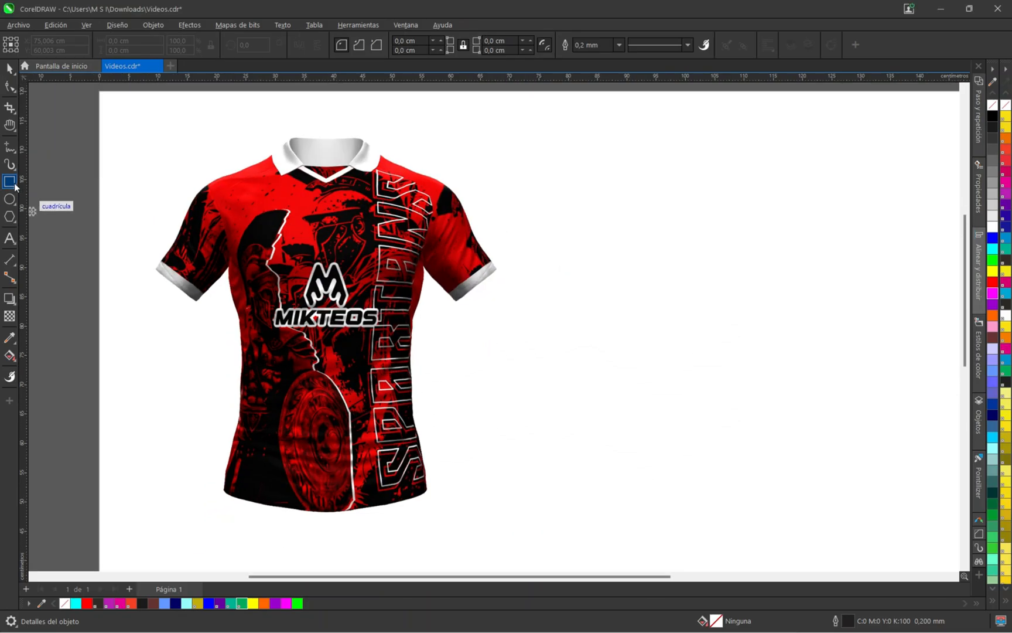
left_click_drag(527, 167, 709, 454)
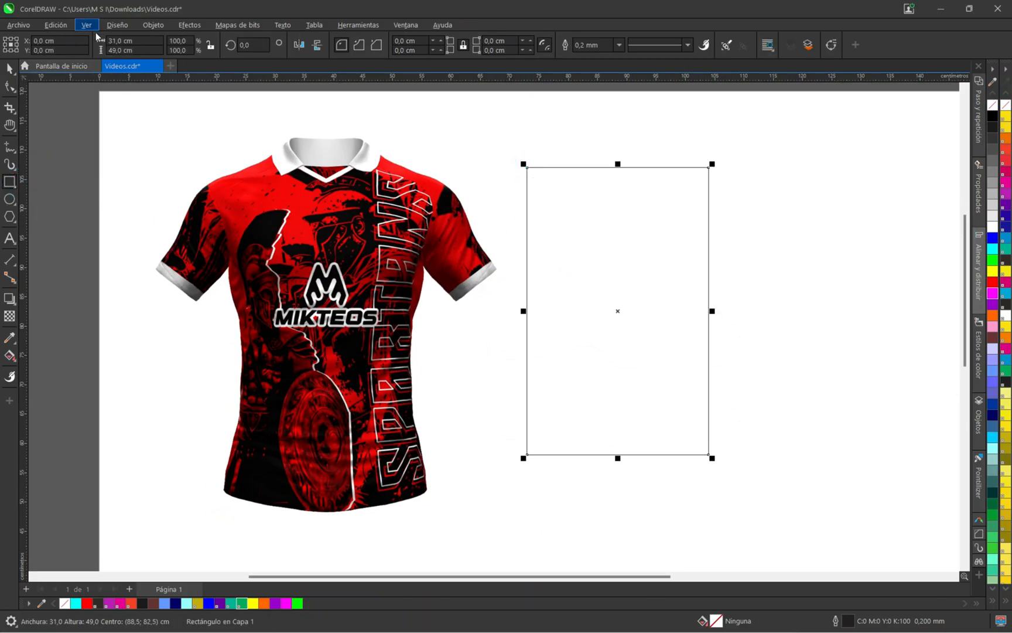
left_click(131, 40)
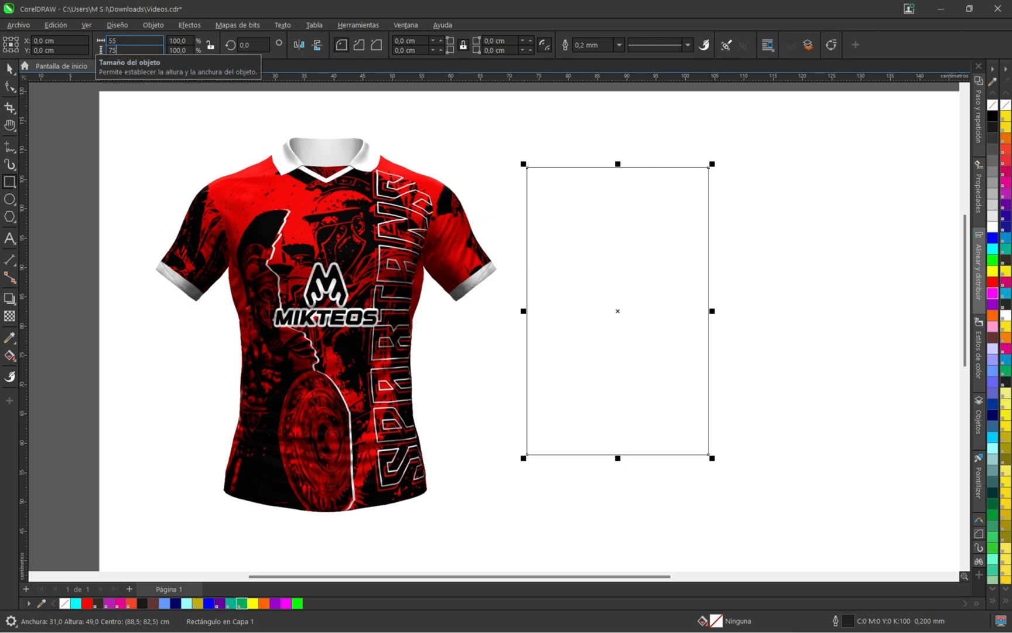
key("Return")
scroll(213, 205, "down", 2)
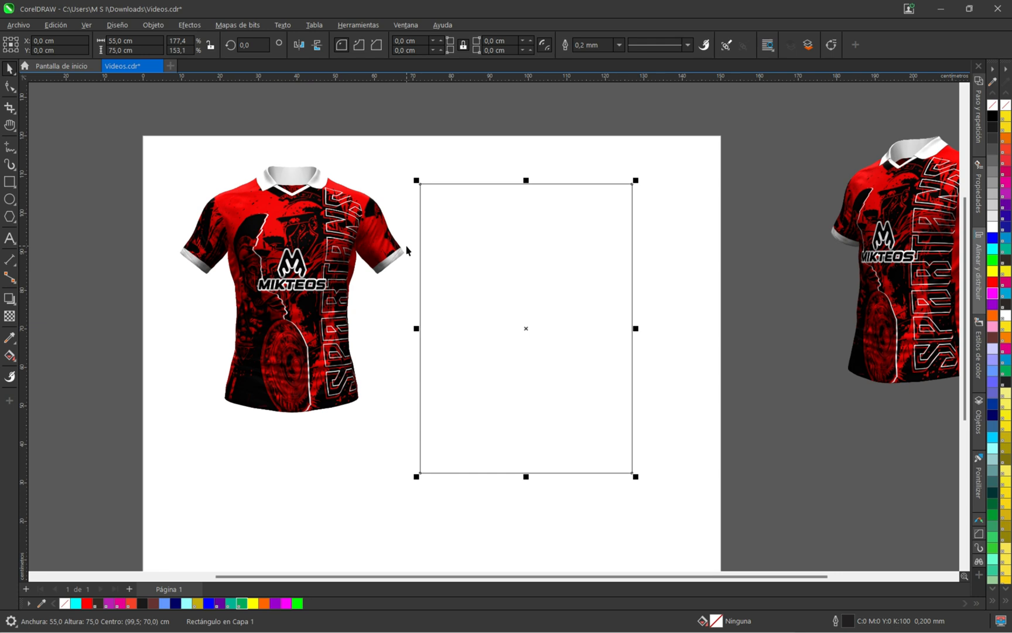
Import Spartanss Gris 2.png and Spartanss Gris.png from the Duotono folder and place both at their original size.
key("ctrl+i")
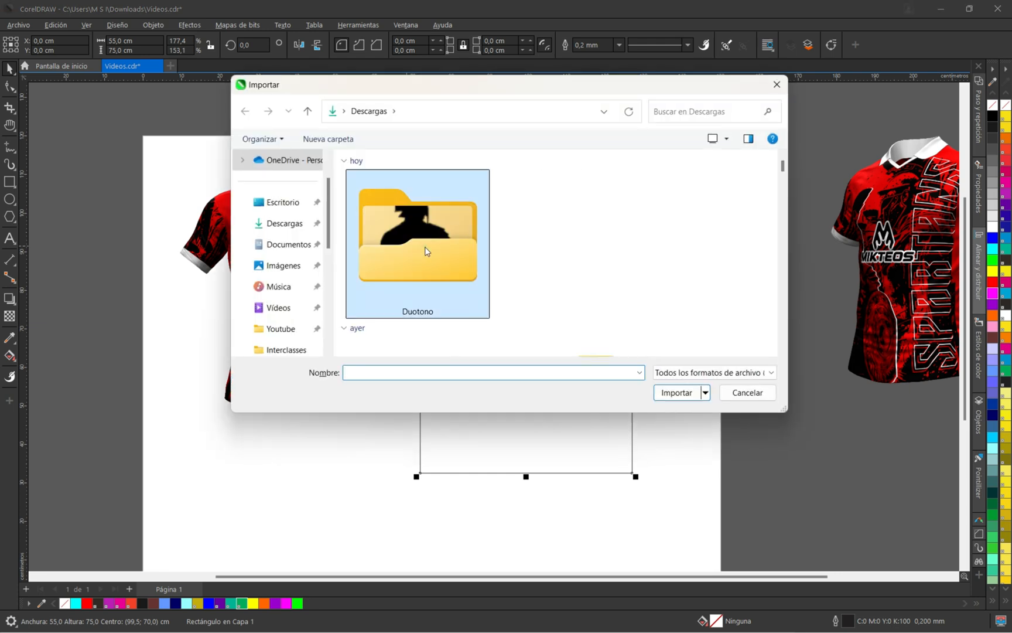
double_click(426, 252)
right_click(467, 198)
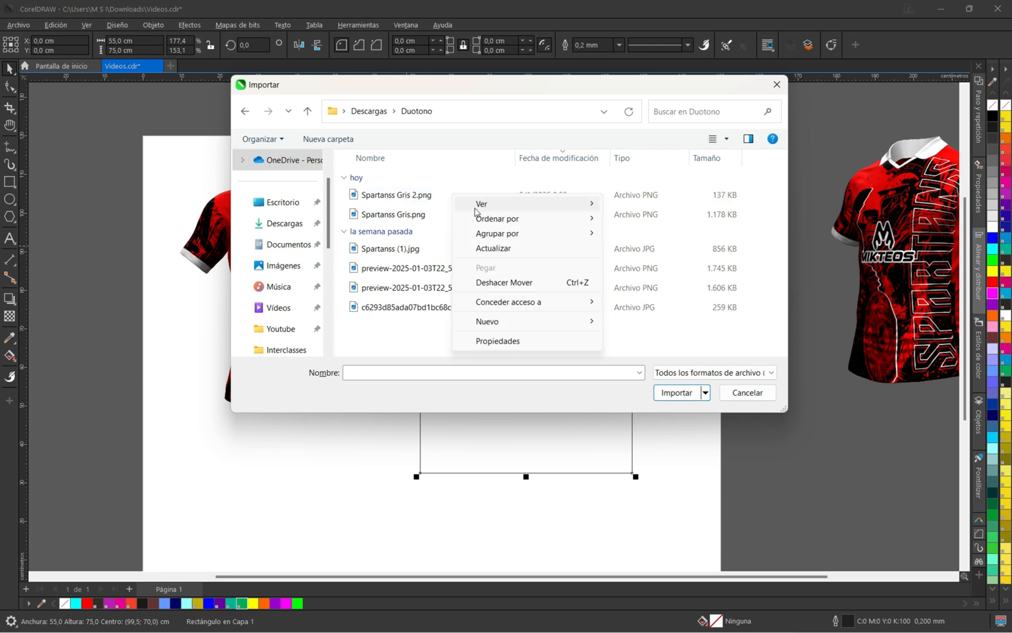
mouse_move(486, 201)
left_click(666, 200)
left_click(414, 242)
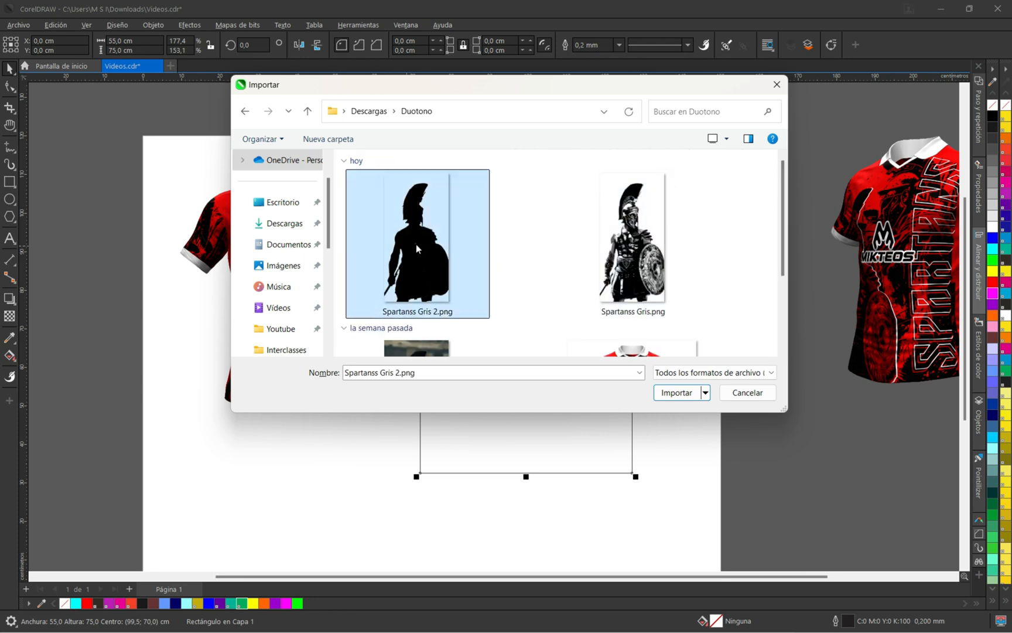
left_click(625, 242, "ctrl")
left_click(681, 398)
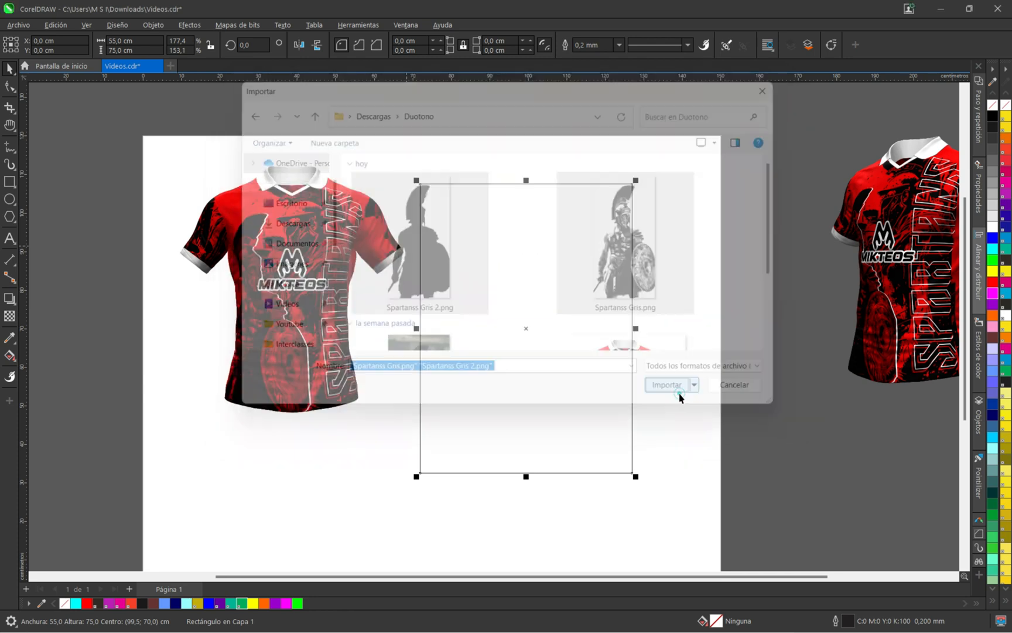
left_click(108, 283)
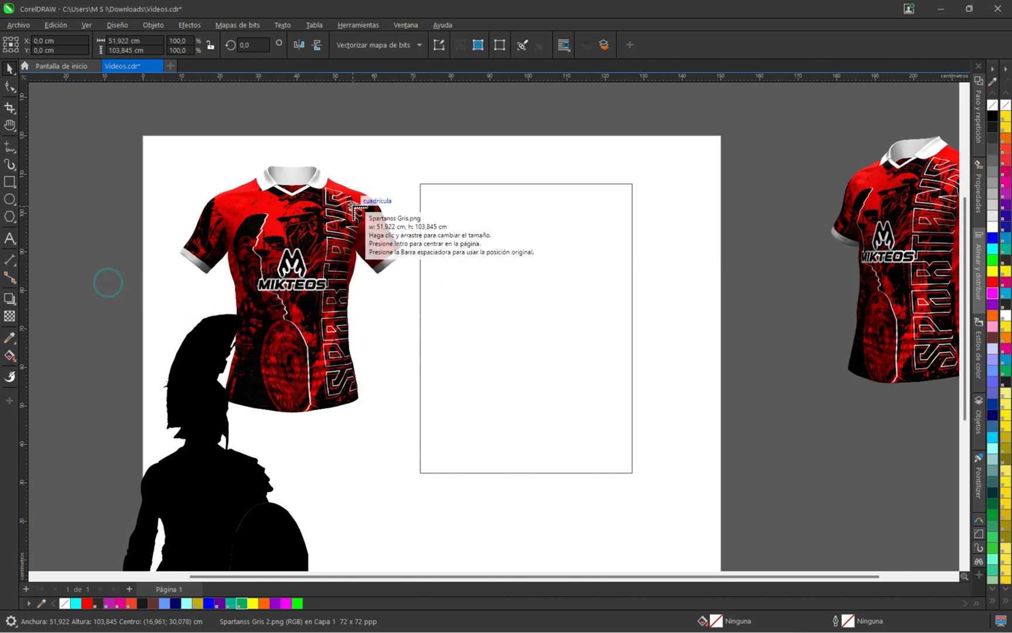
scroll(351, 191, "down", 1)
left_click(344, 282)
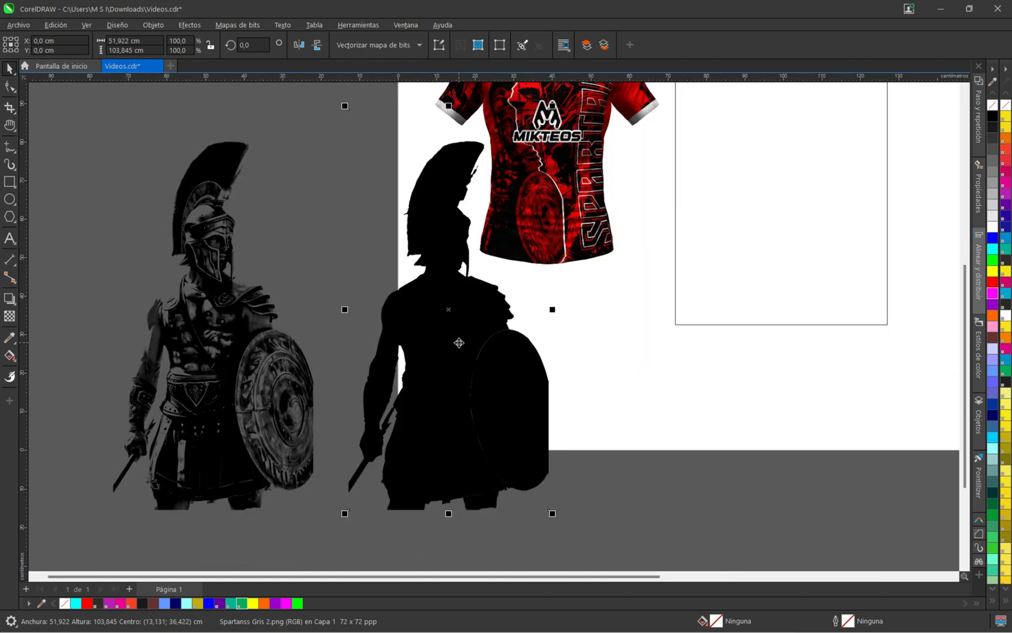
Outline-trace the black silhouette bitmap as a detailed logo, with the background colour to remove set to Specify instead of Automatic.
scroll(458, 343, "up", 3)
scroll(500, 361, "down", 3)
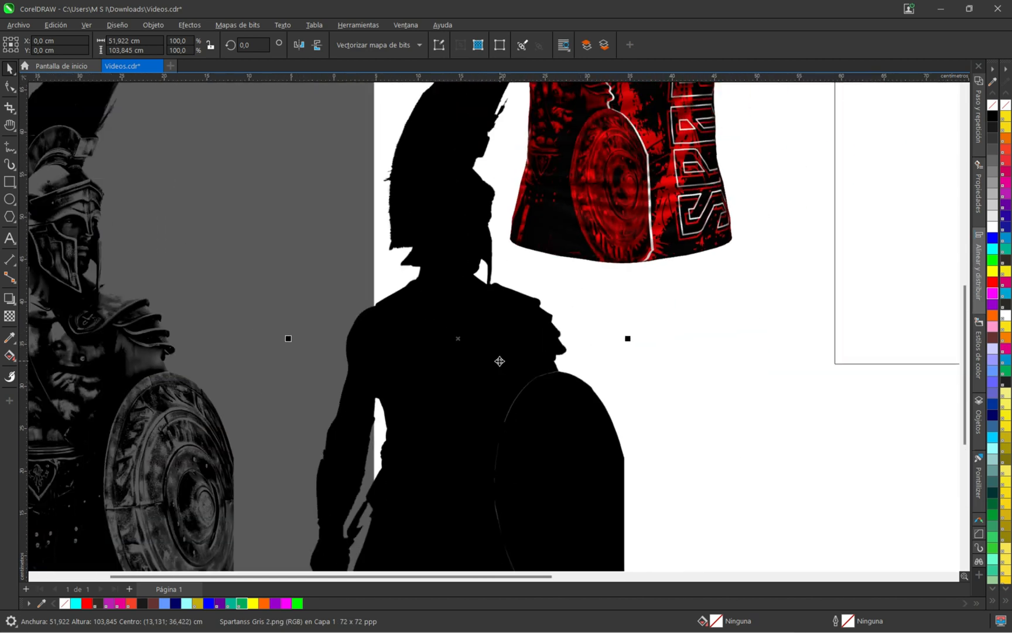
scroll(435, 232, "down", 1)
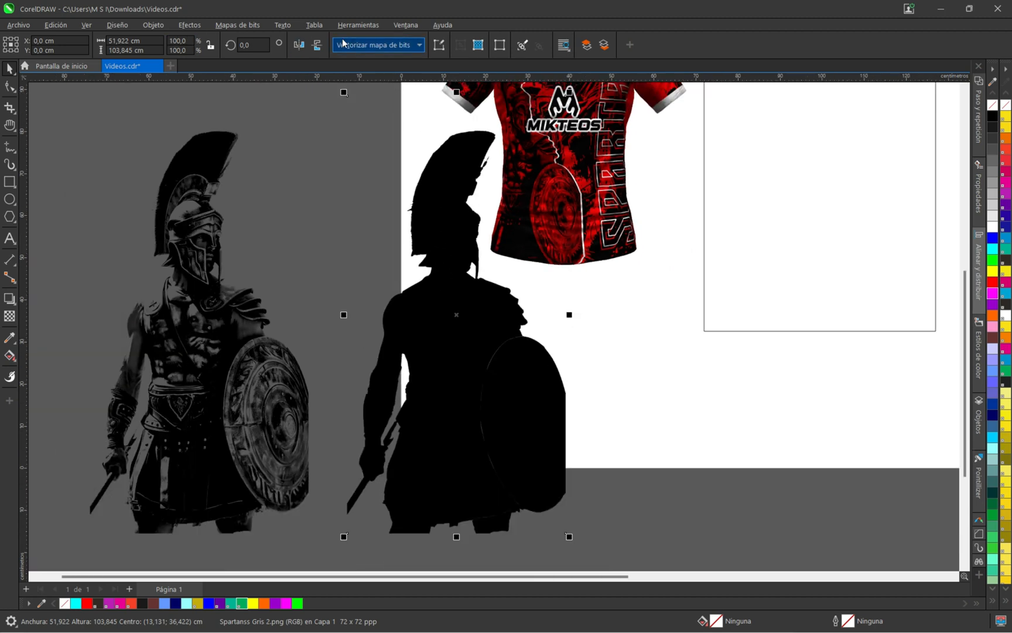
right_click(452, 311)
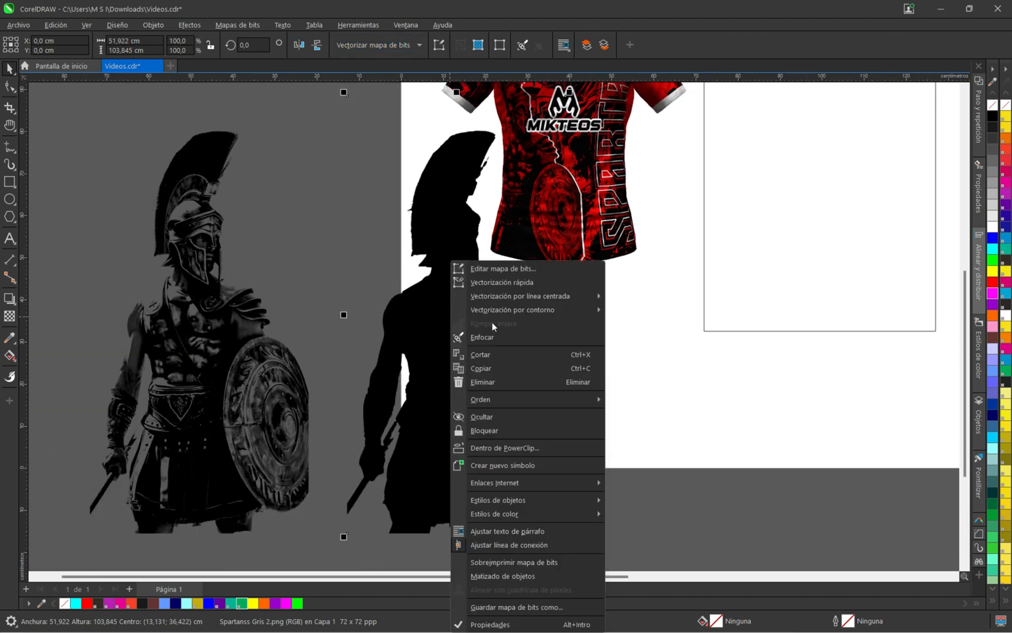
mouse_move(541, 309)
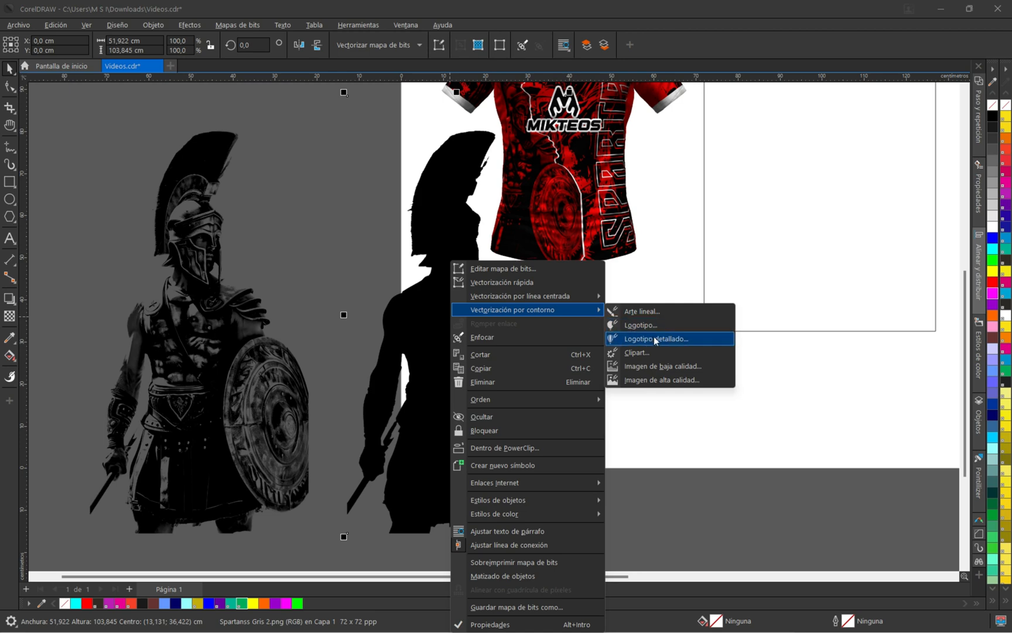
left_click(659, 338)
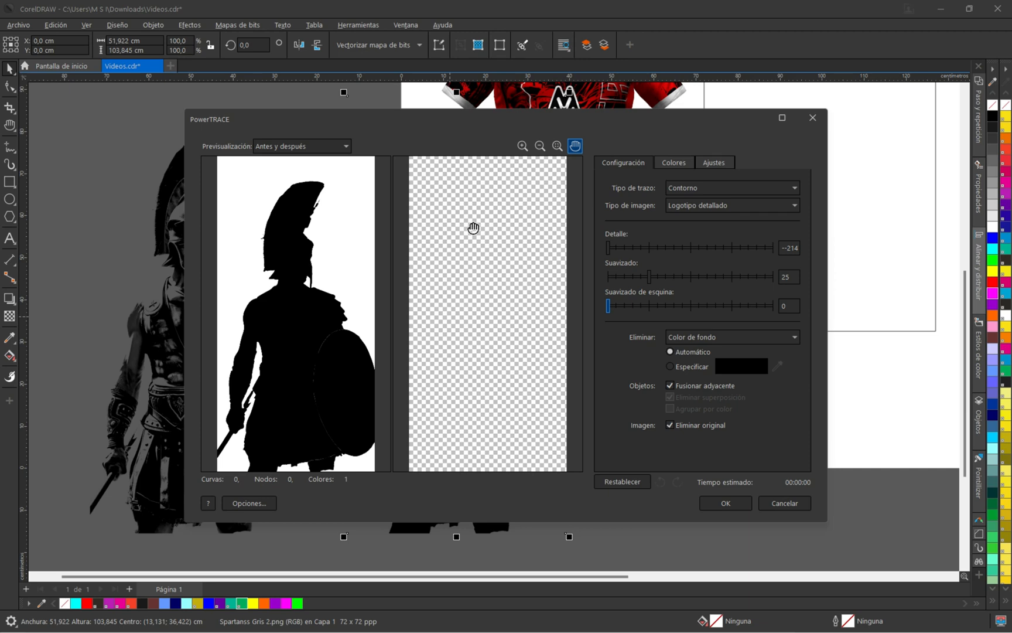
left_click(671, 366)
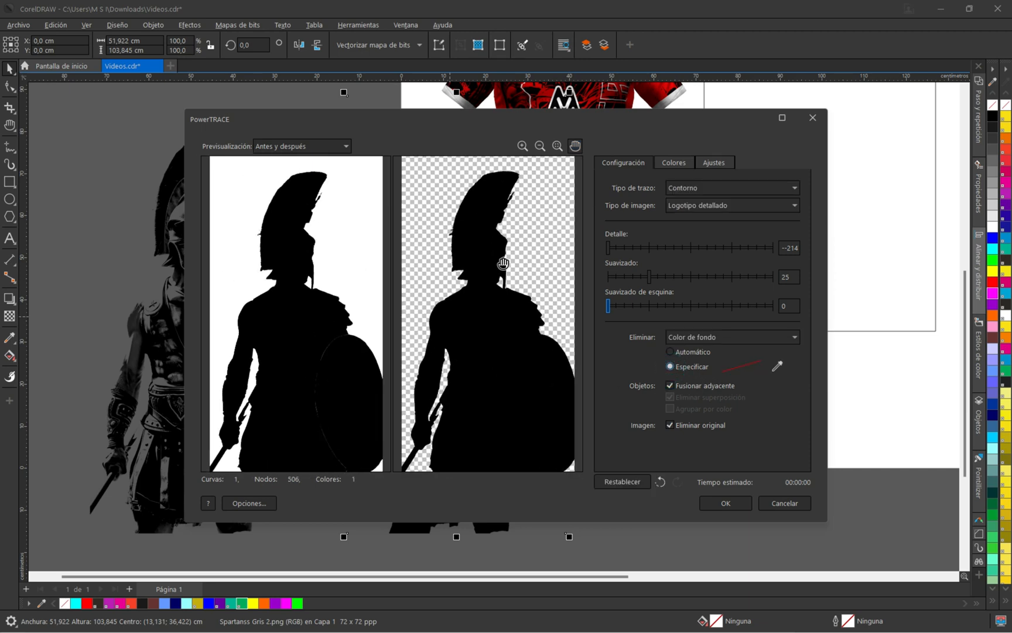
left_click(725, 503)
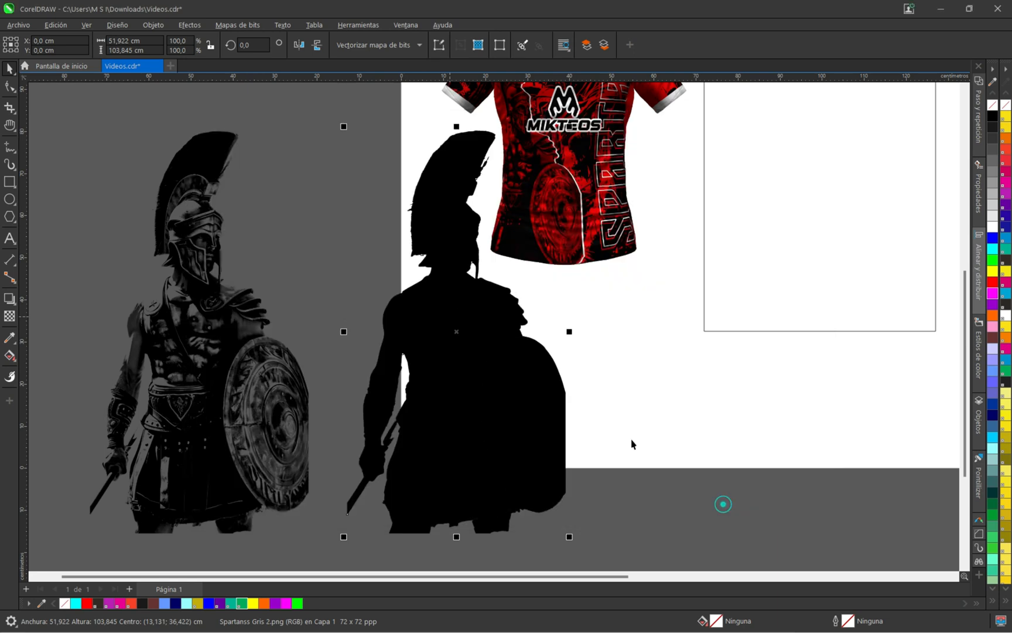
Move the traced silhouette off the page, beside the imported detailed warrior.
scroll(398, 269, "down", 2)
mouse_move(427, 313)
left_mouse_down()
mouse_move(583, 328)
mouse_move(657, 403)
mouse_move(637, 383)
mouse_move(497, 384)
mouse_move(479, 374)
left_mouse_up()
left_click_drag(455, 330, 402, 328)
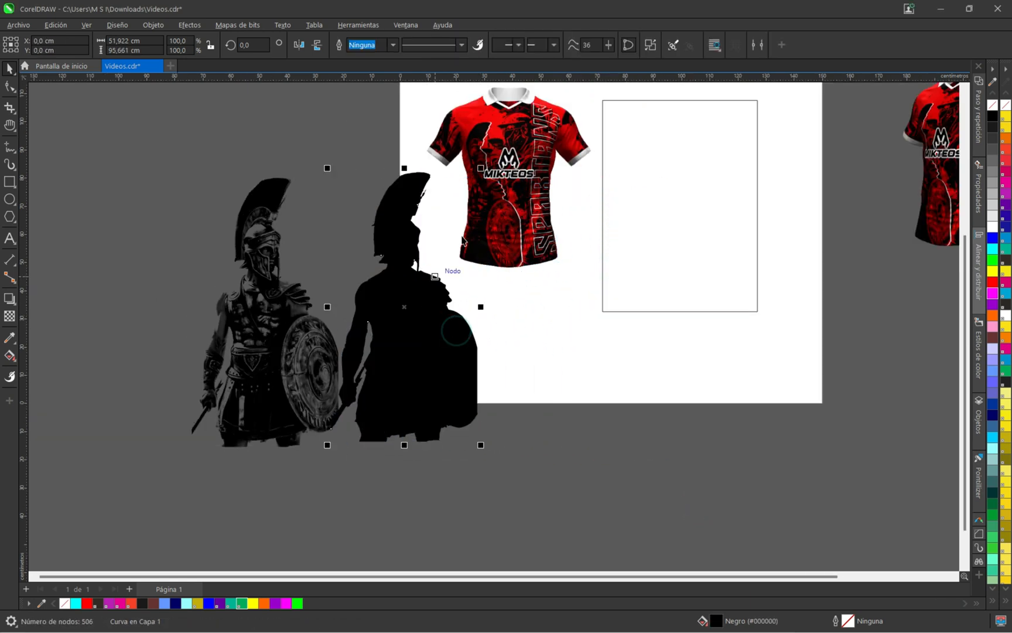
scroll(527, 199, "up", 4)
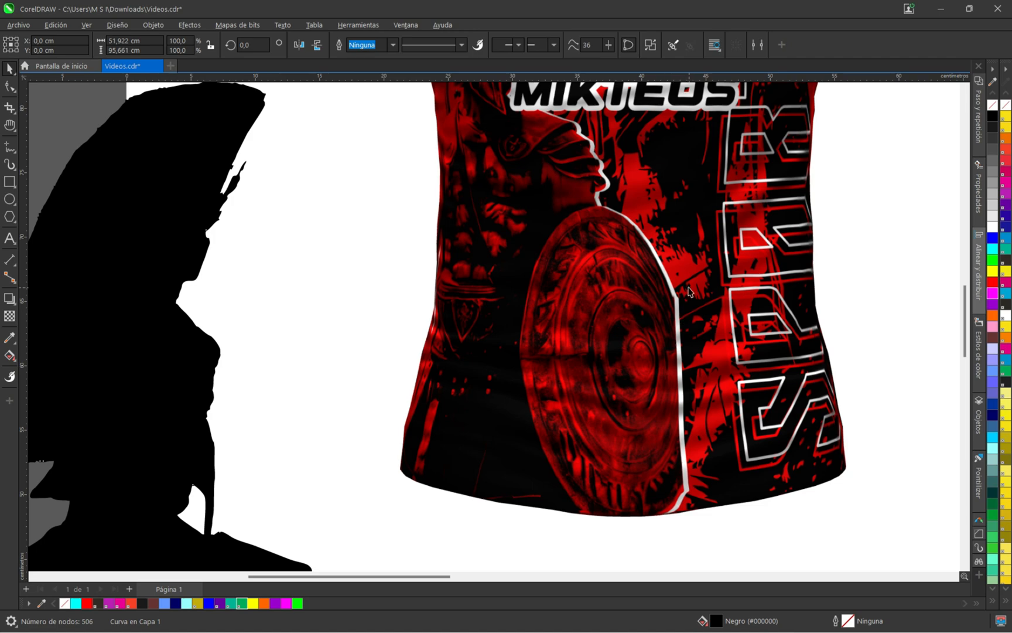
scroll(688, 292, "down", 4)
scroll(487, 363, "up", 3)
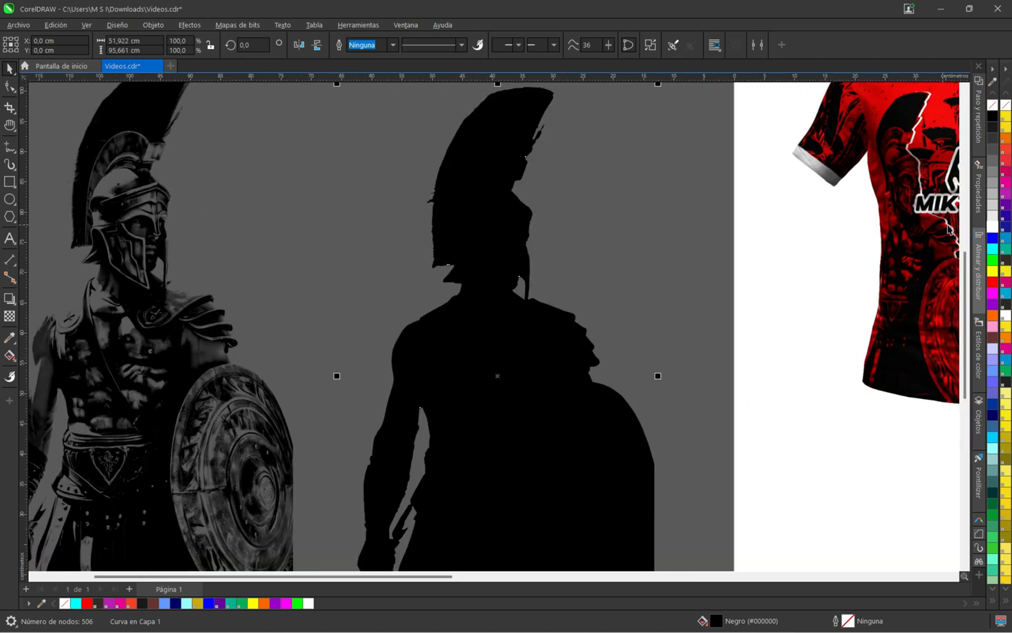
Fill the traced silhouette white and place a slightly left-offset black copy over it, leaving a thin white edge.
left_click(995, 228)
scroll(603, 362, "up", 3)
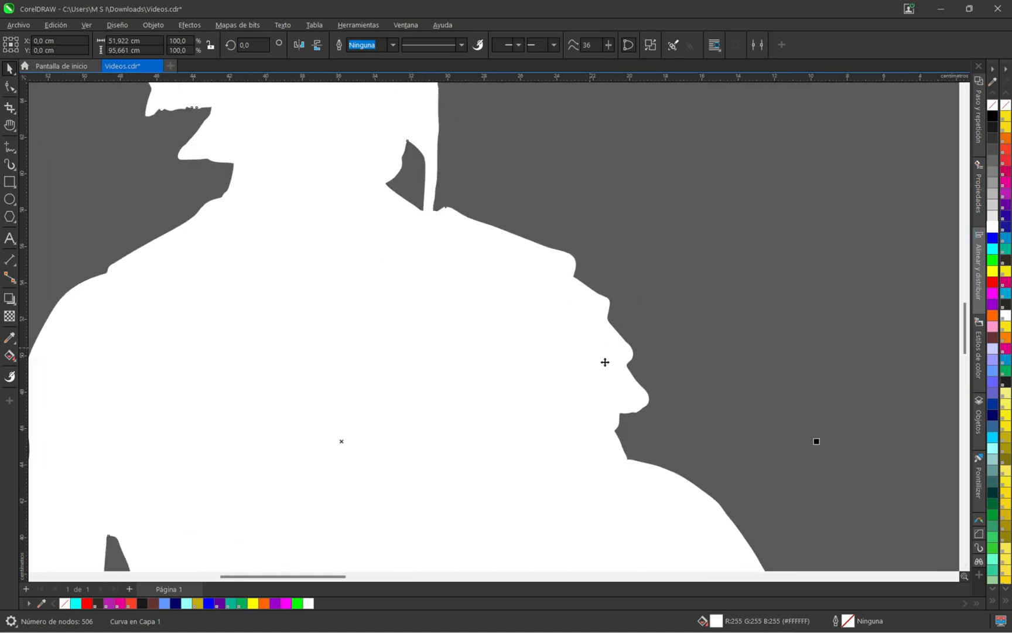
left_click_drag(605, 363, 598, 361)
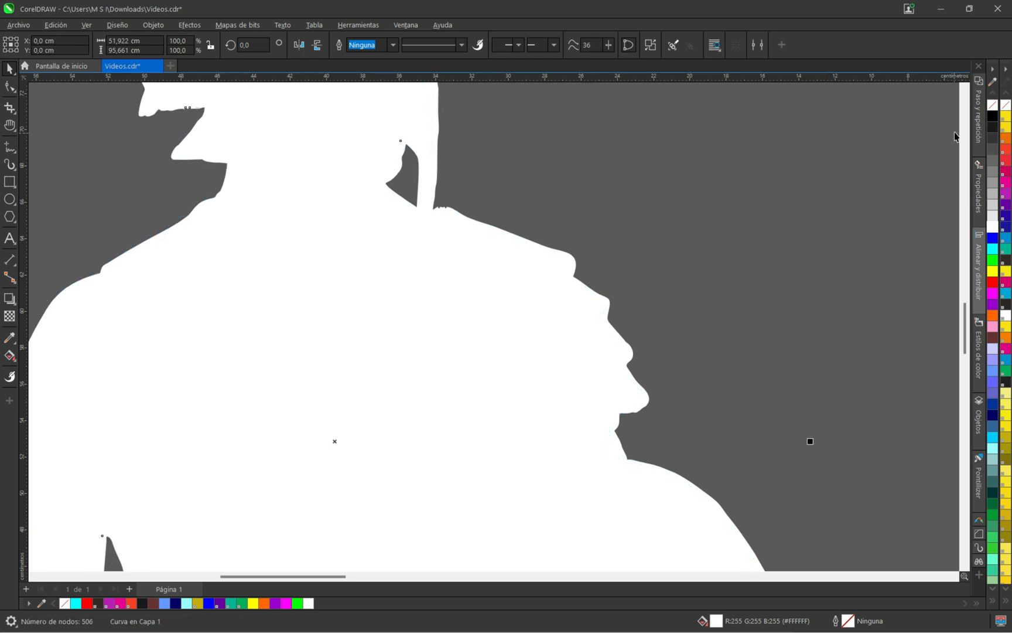
left_click(993, 116)
scroll(551, 316, "down", 5)
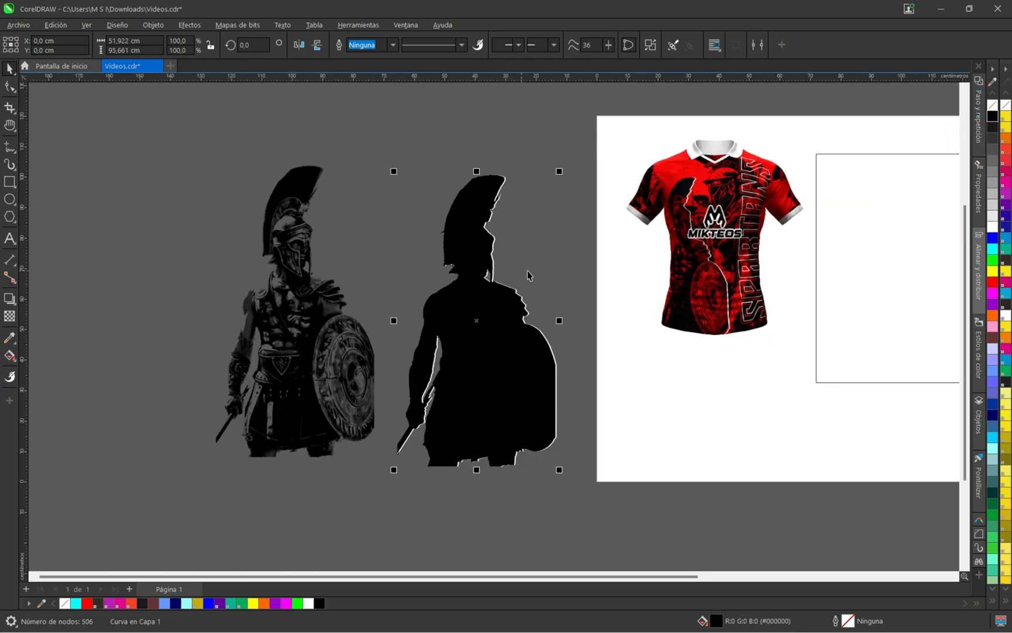
scroll(719, 267, "up", 3)
scroll(754, 367, "down", 2)
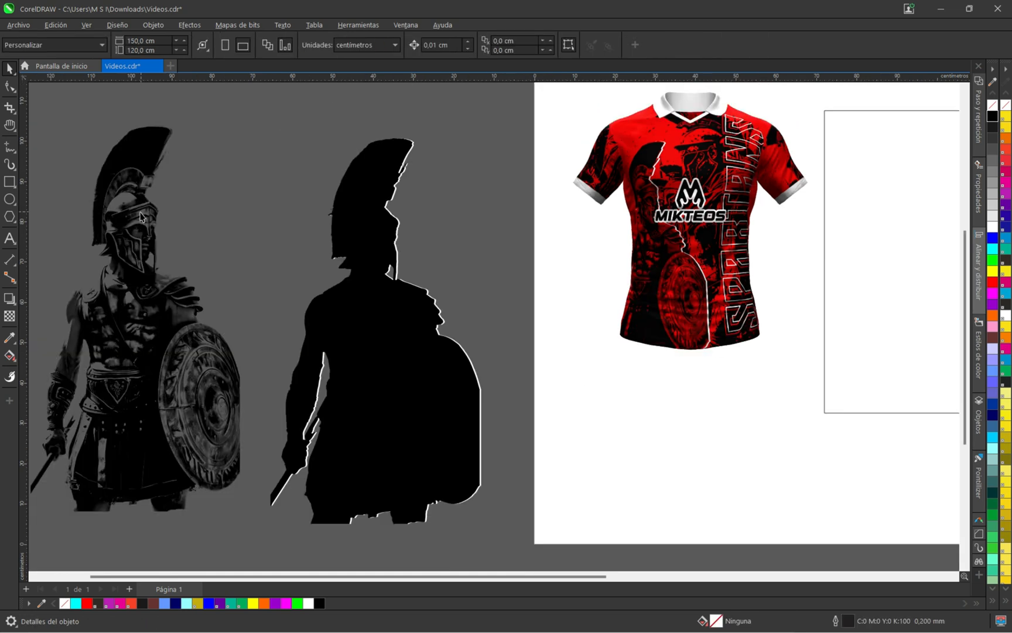
Move the detailed warrior bitmap slightly toward the silhouette and convert it to a 1-bit black and white bitmap at 150 ppi without dithering.
left_click(115, 340)
left_click_drag(114, 307, 147, 307)
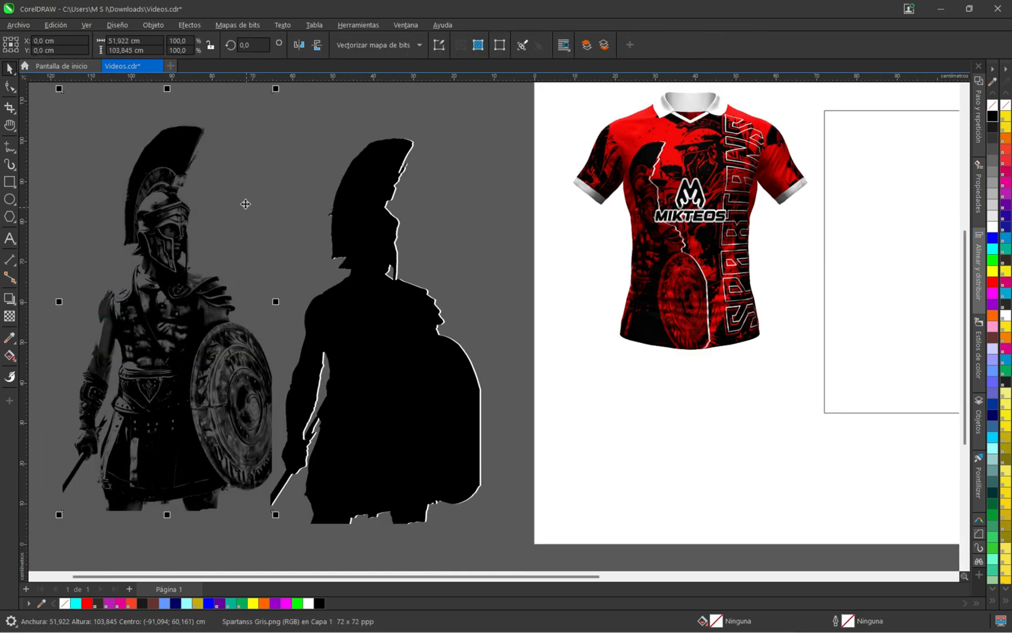
left_click(238, 24)
left_click(251, 24)
left_click(242, 38)
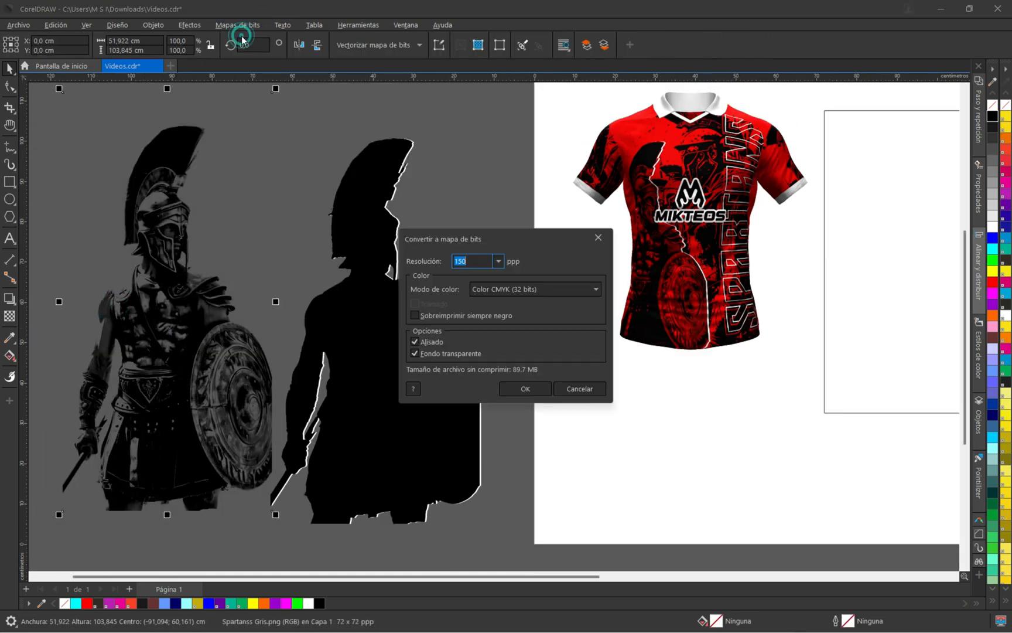
left_click(506, 287)
left_click(531, 303)
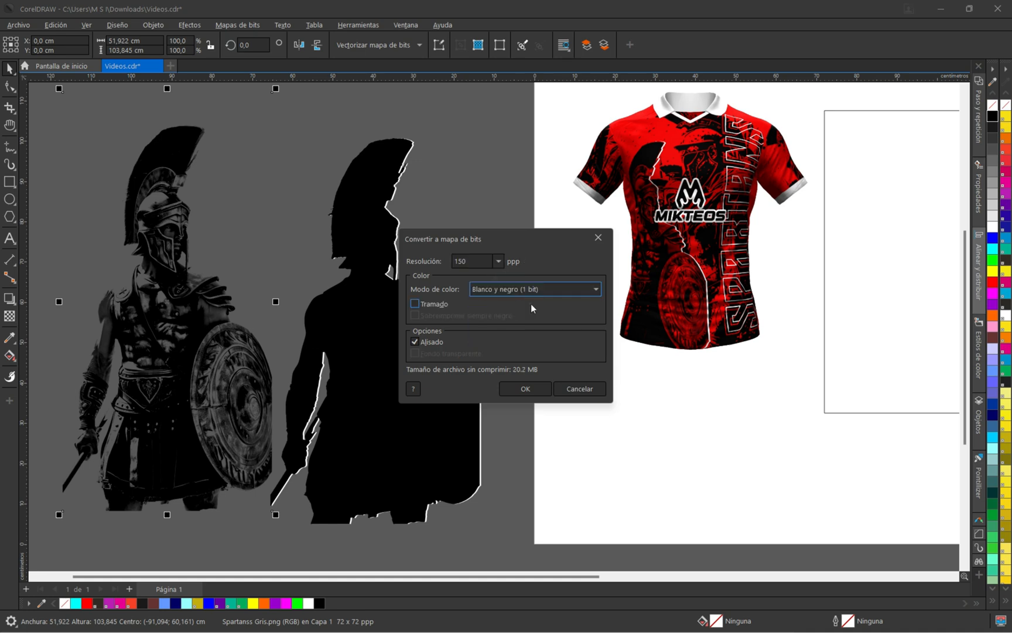
left_click(476, 263)
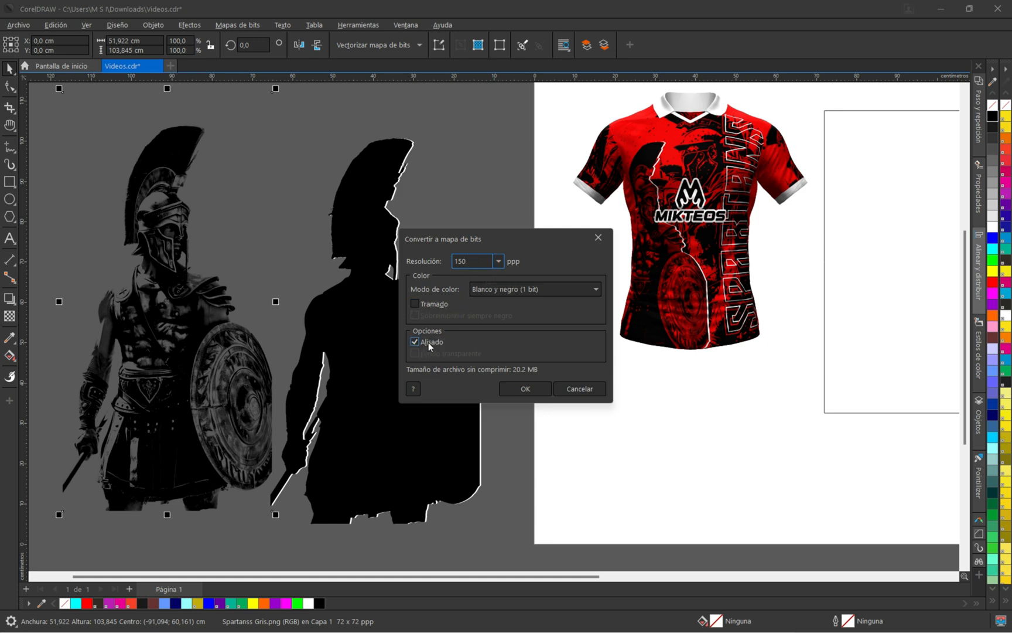
left_click(524, 388)
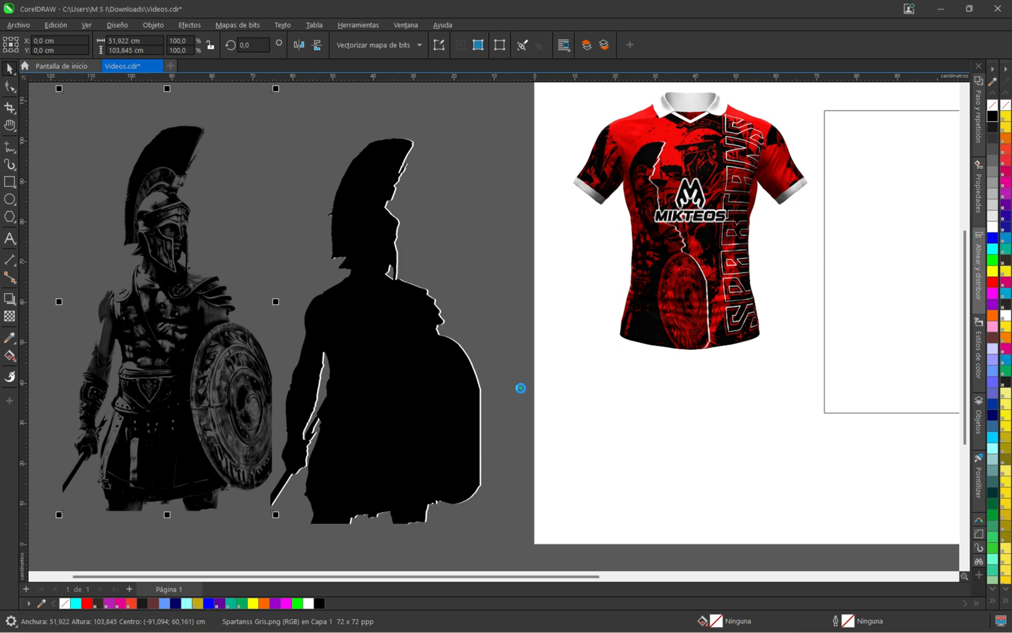
Try navy blue for the monochrome warrior's dark pixels and Pantone Green for its background.
key("shift+F2")
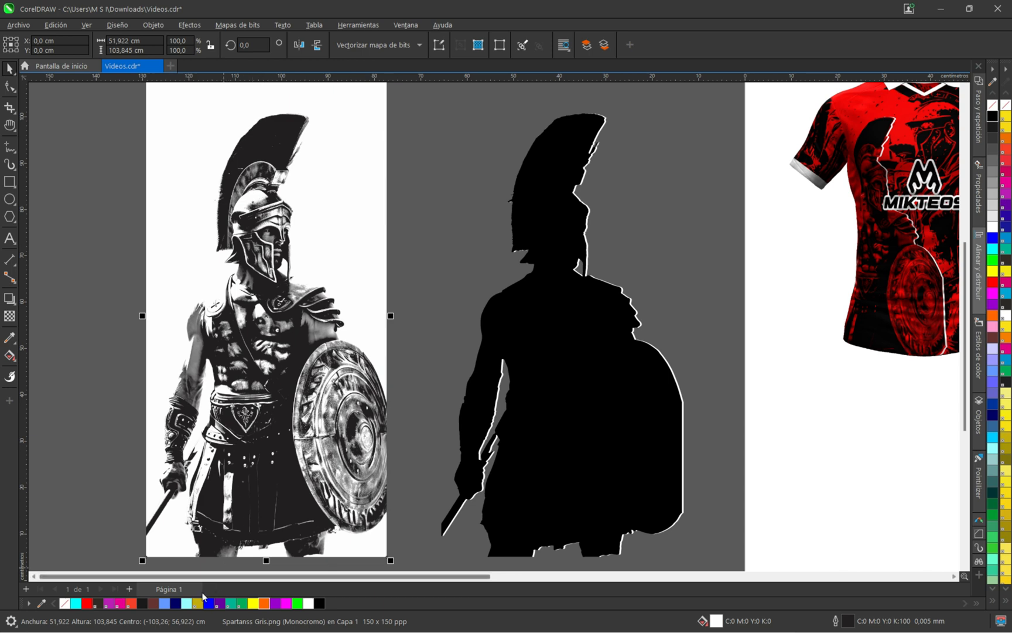
right_click(178, 604)
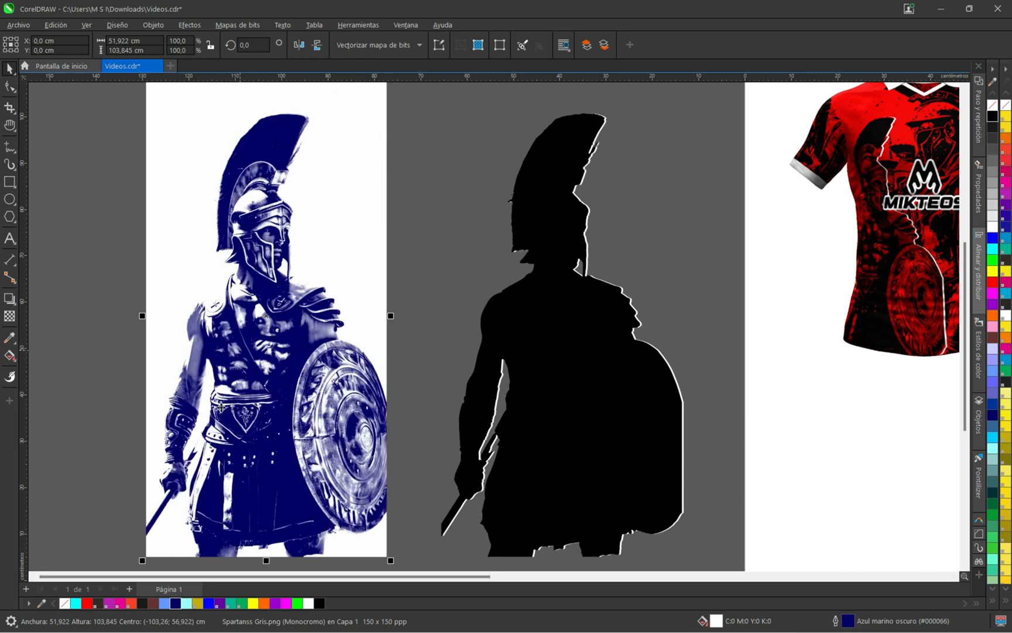
left_click(165, 604)
left_click(229, 603)
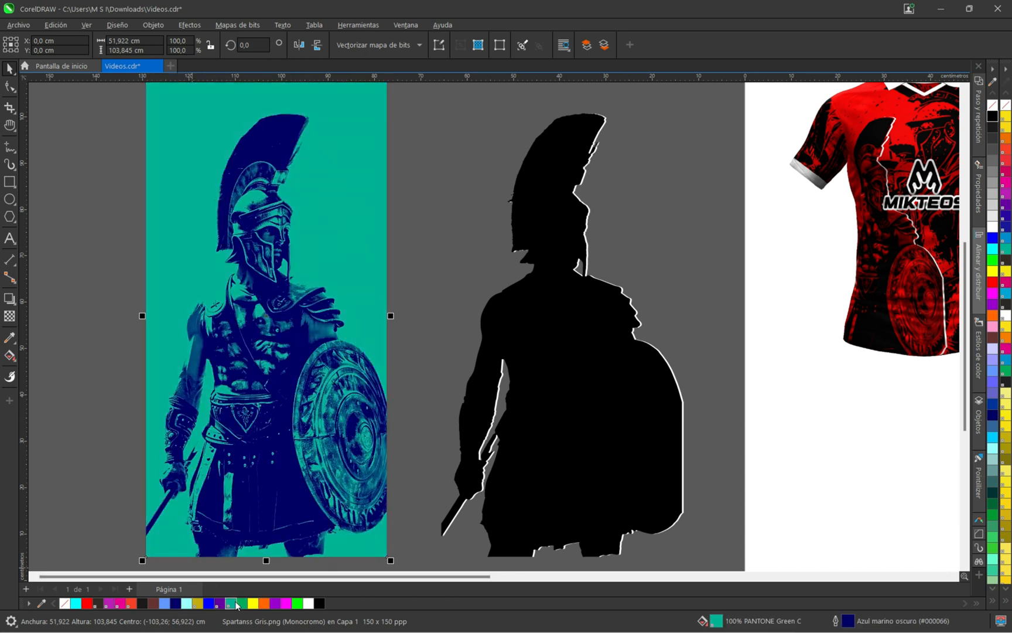
scroll(278, 304, "down", 1)
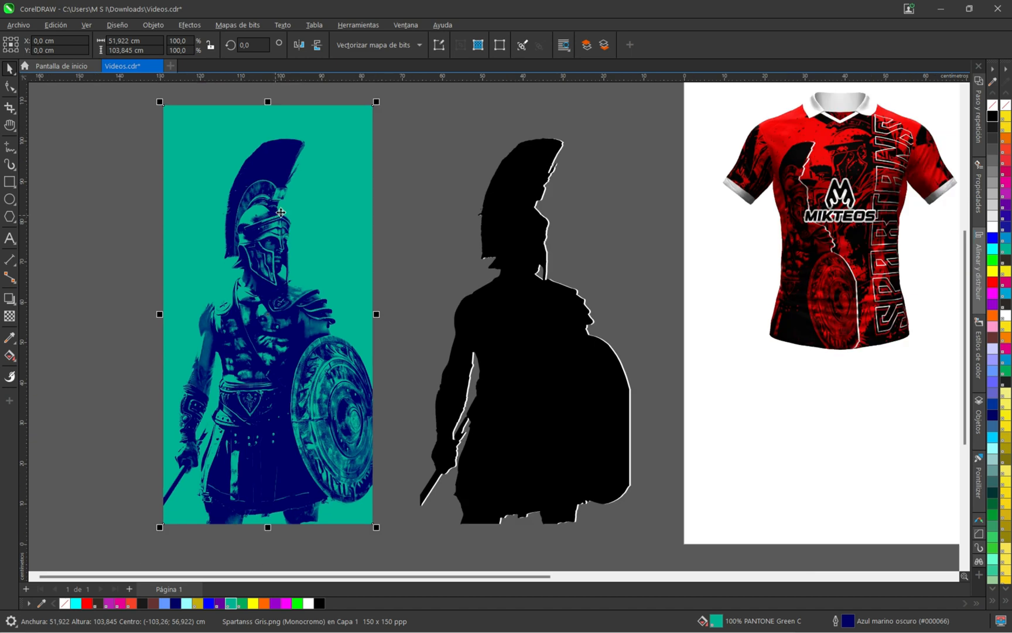
Remove the monochrome warrior's background colour and set its dark pixels to black.
left_click(62, 603)
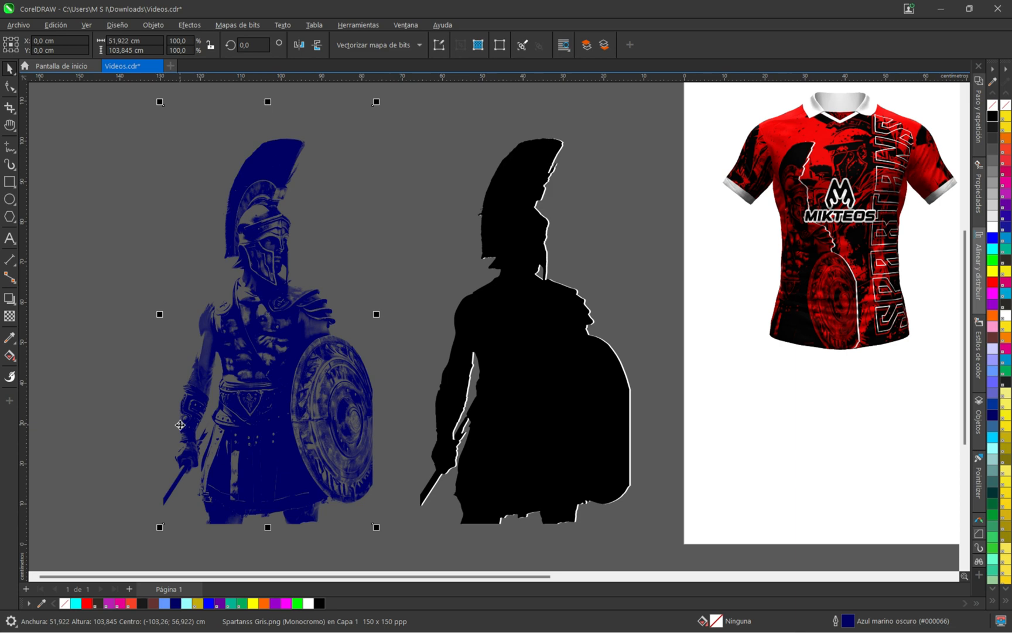
right_click(319, 603)
scroll(264, 455, "down", 1)
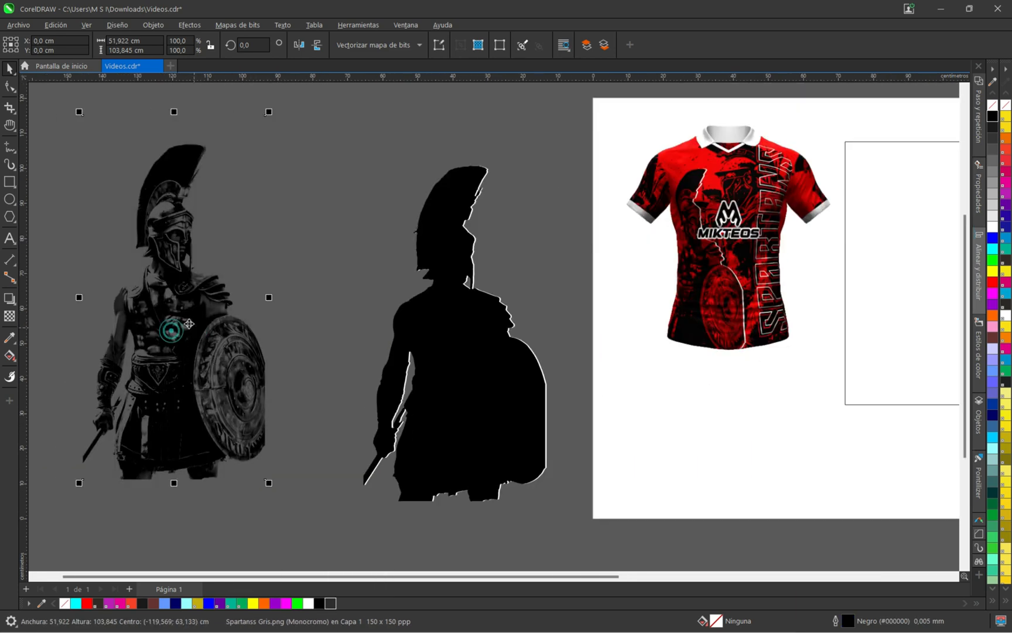
Place the monochrome warrior bitmap inside the black silhouette as a PowerClip.
right_click(164, 301)
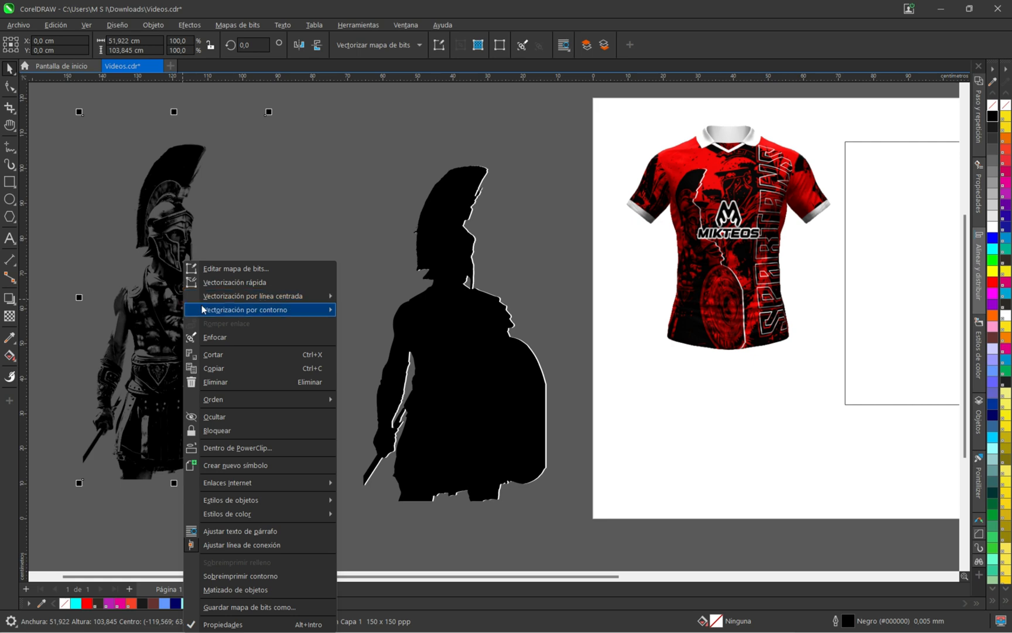
right_click(168, 241)
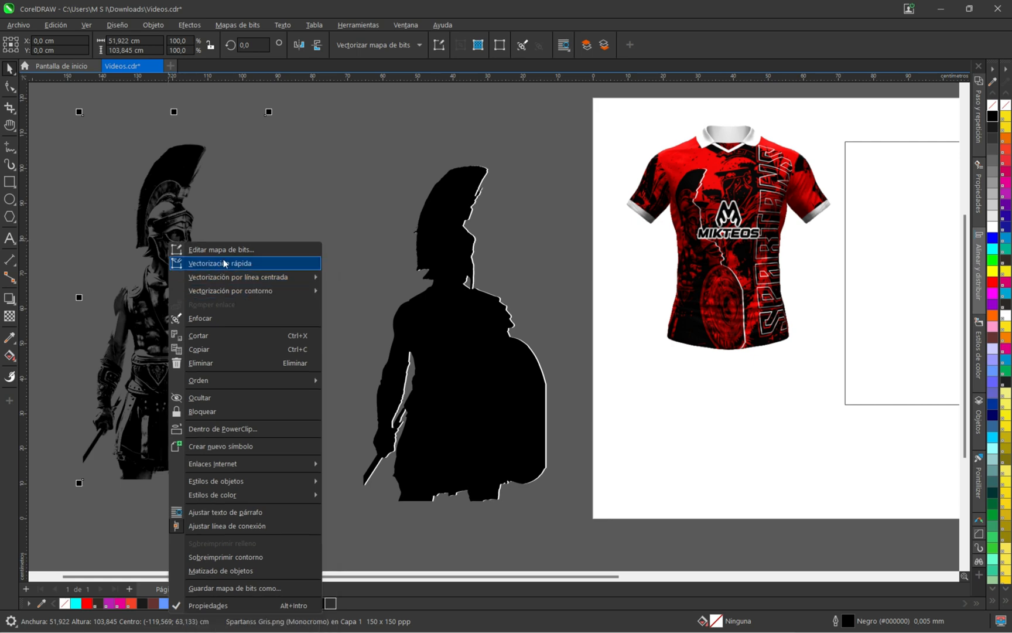
left_click(250, 427)
left_click(443, 237)
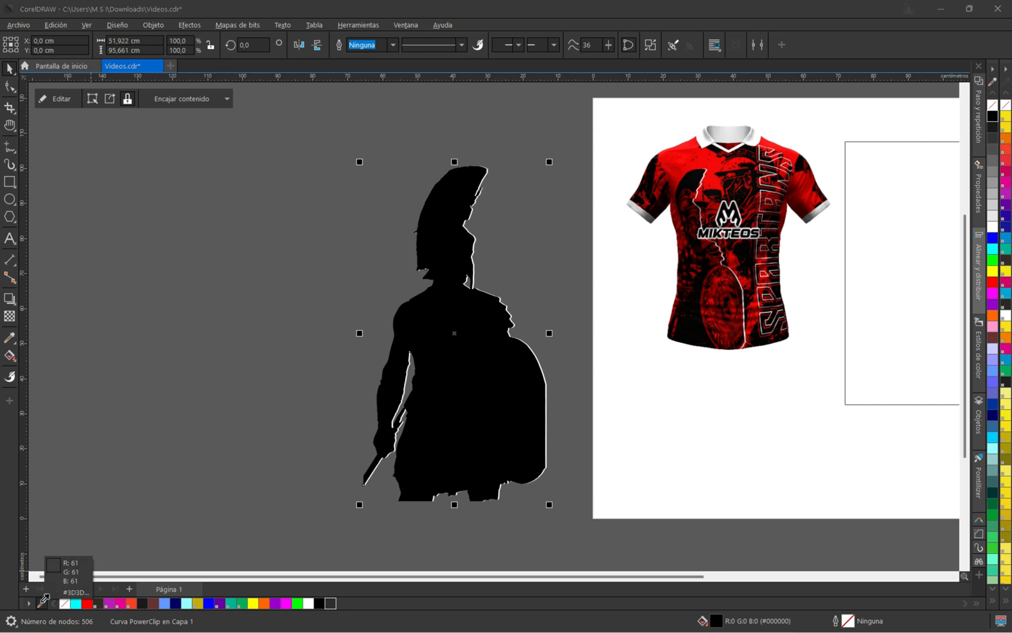
Sample the bright red from the jersey mockup and fill the PowerClip silhouette with it.
left_click(41, 603)
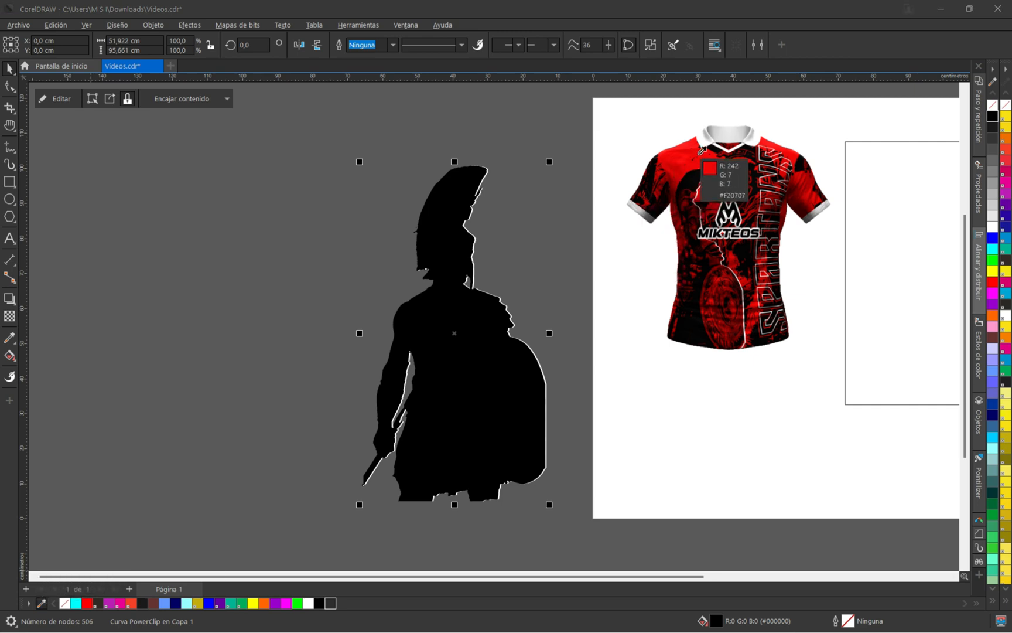
left_click(700, 151)
left_click(453, 338)
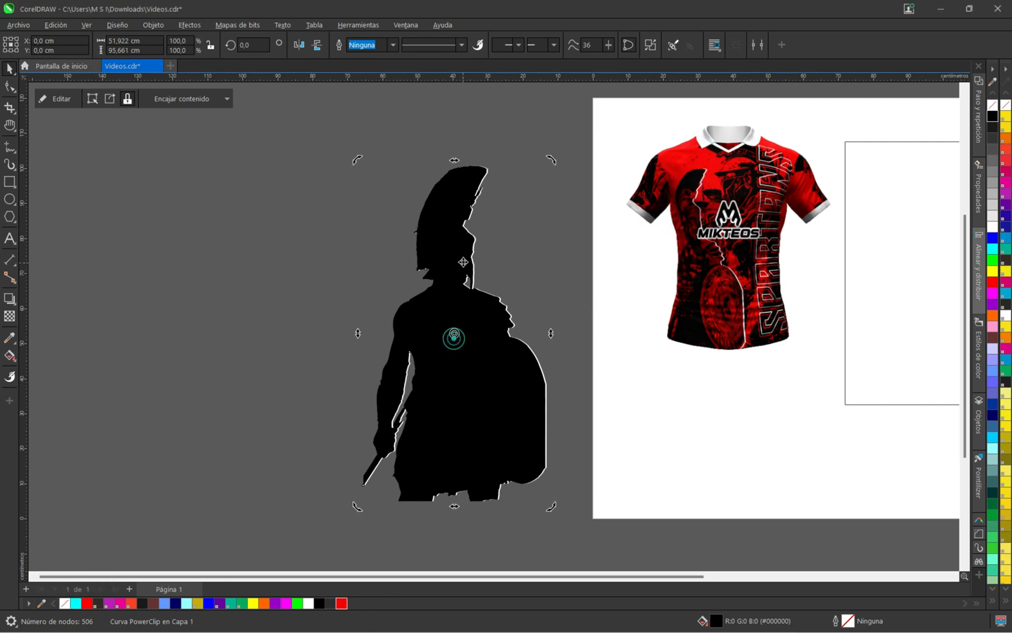
left_click(341, 603)
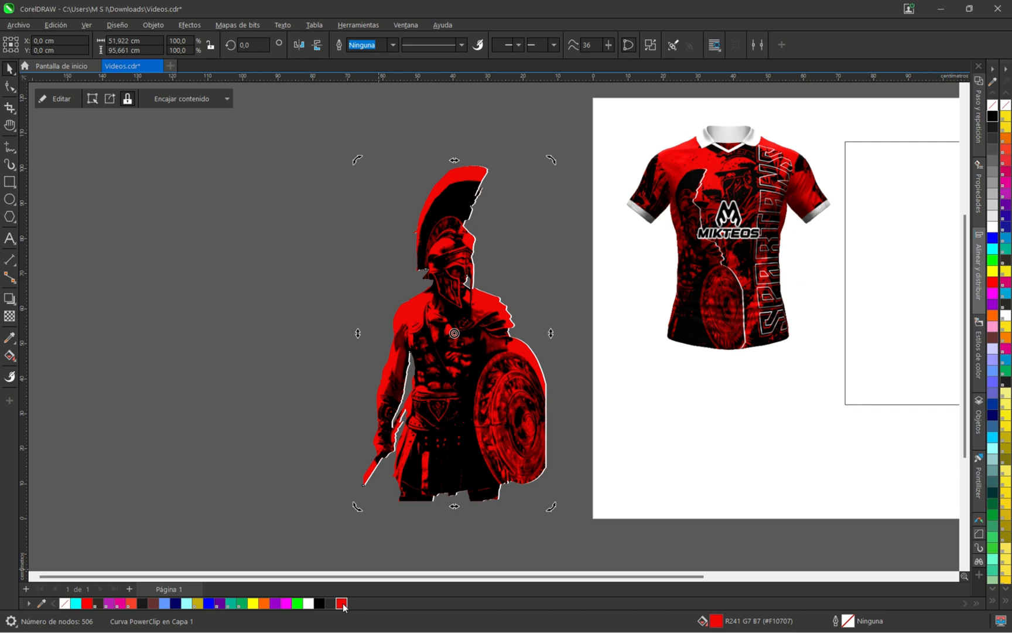
left_click(305, 416)
Edit the PowerClip contents and move the warrior bitmap up so its crest and body line up with the silhouette outline, then finish editing.
scroll(467, 362, "up", 1)
scroll(470, 443, "down", 1)
scroll(458, 234, "up", 1)
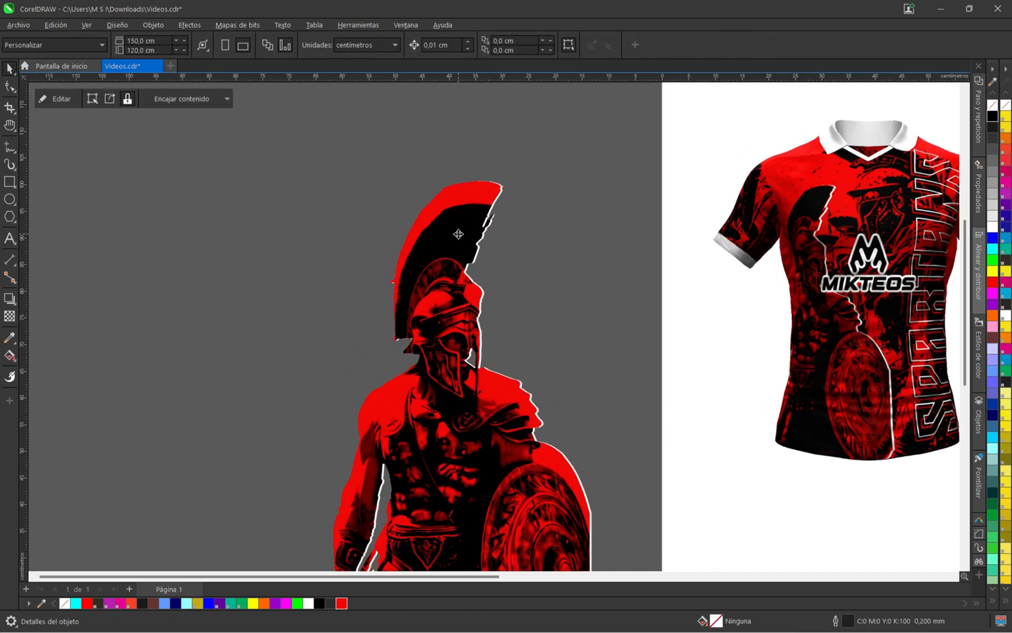
left_click(458, 234)
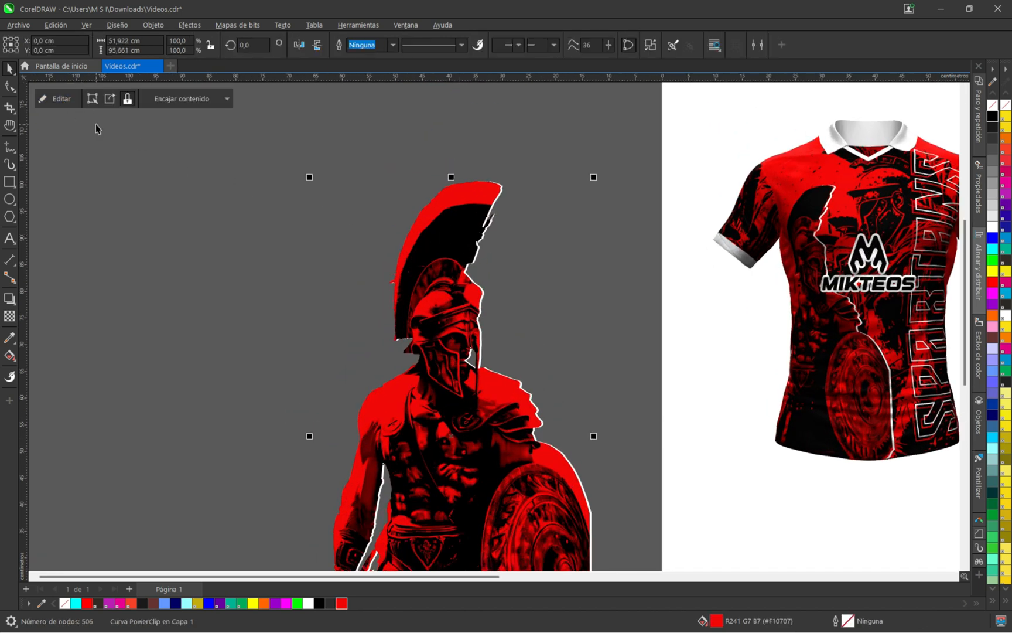
left_click(61, 98)
scroll(458, 177, "up", 3)
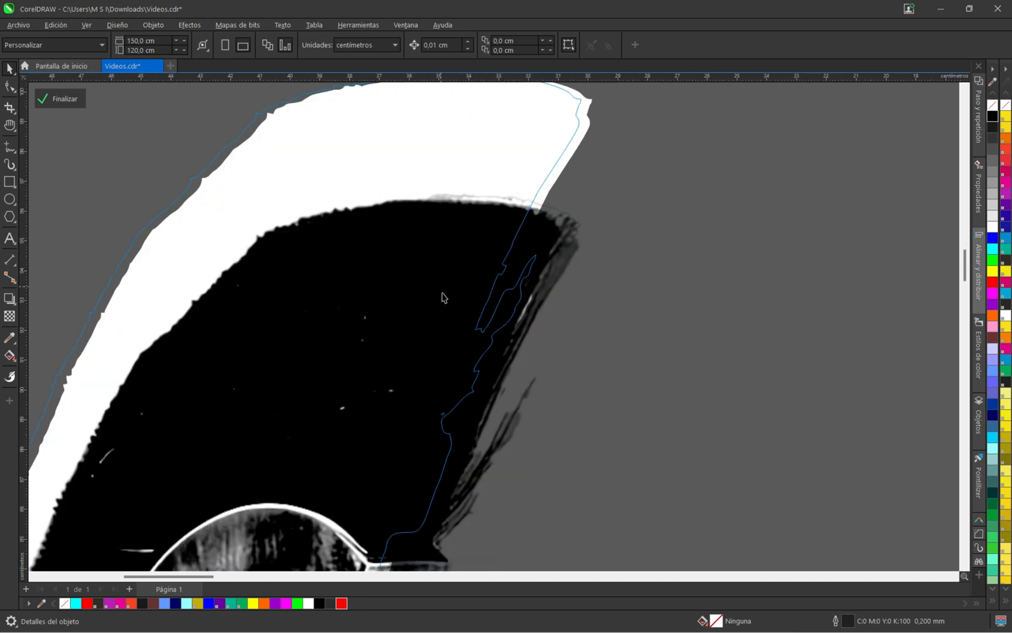
left_click_drag(431, 305, 424, 239)
scroll(444, 259, "down", 3)
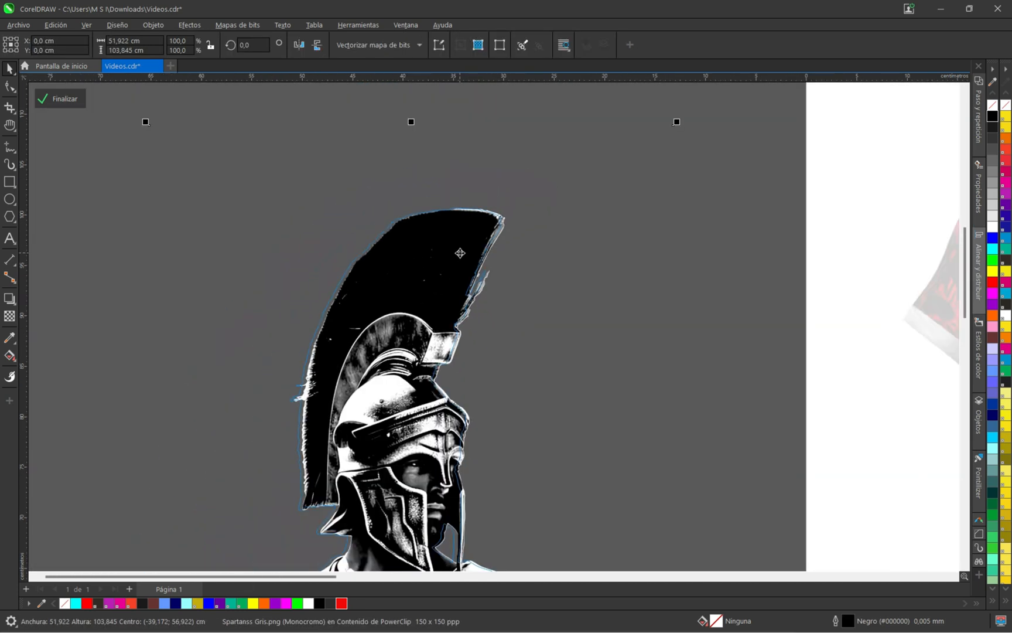
scroll(459, 252, "down", 2)
scroll(454, 256, "down", 1)
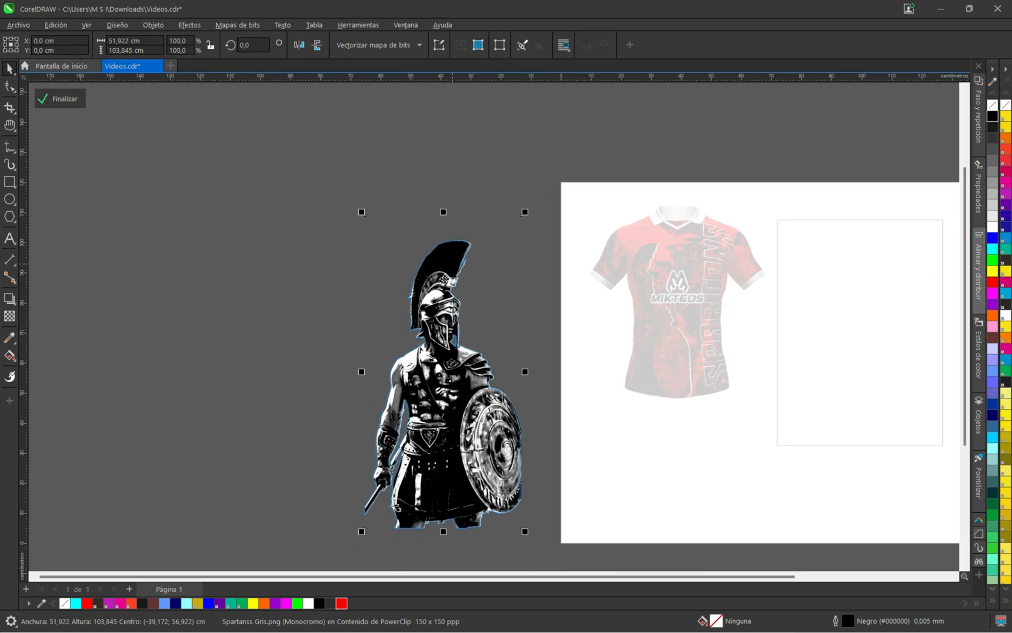
left_click(59, 101)
scroll(494, 307, "up", 1)
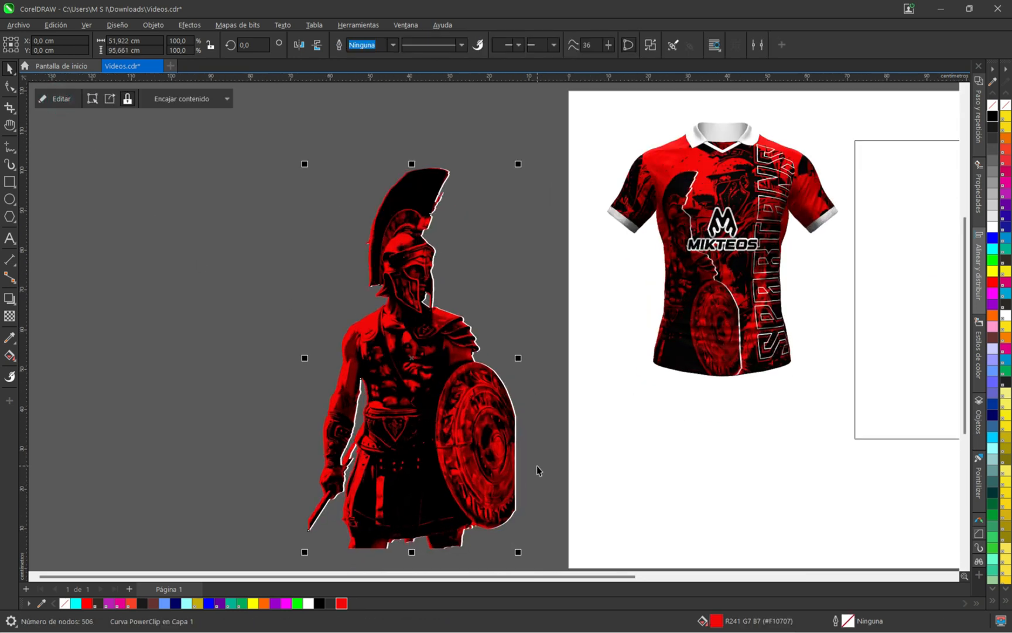
Try a bright green fill on the warrior silhouette and open its PowerClip contents for editing.
left_click(494, 305)
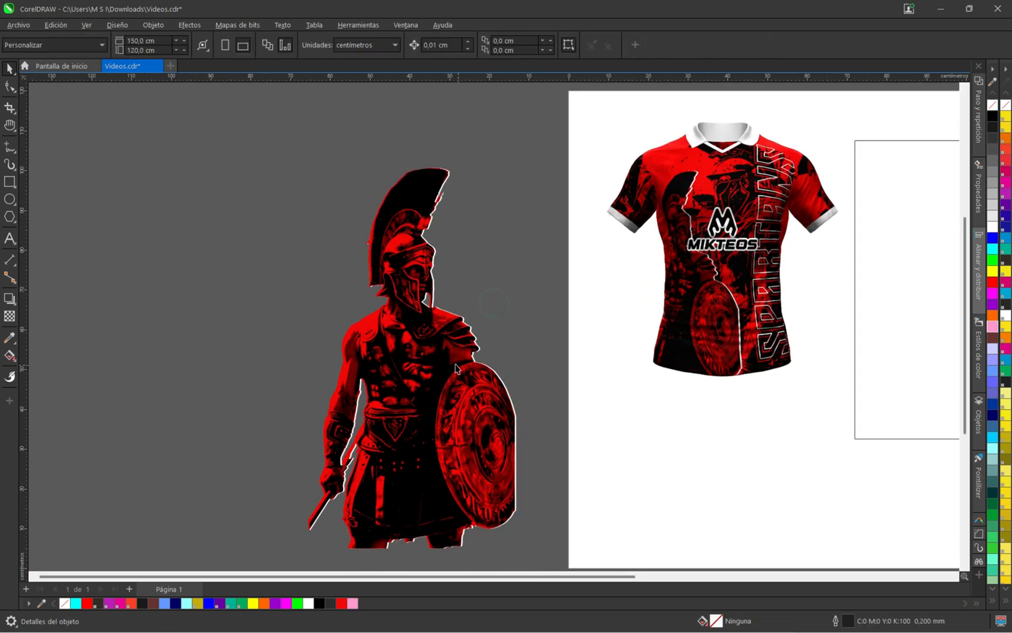
left_click(404, 236)
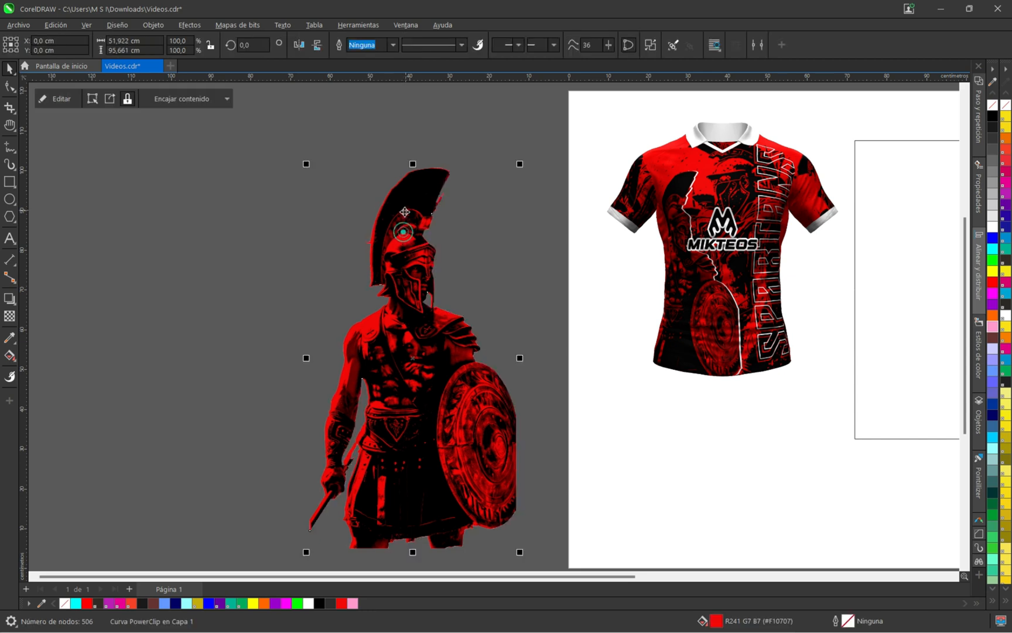
left_click(297, 603)
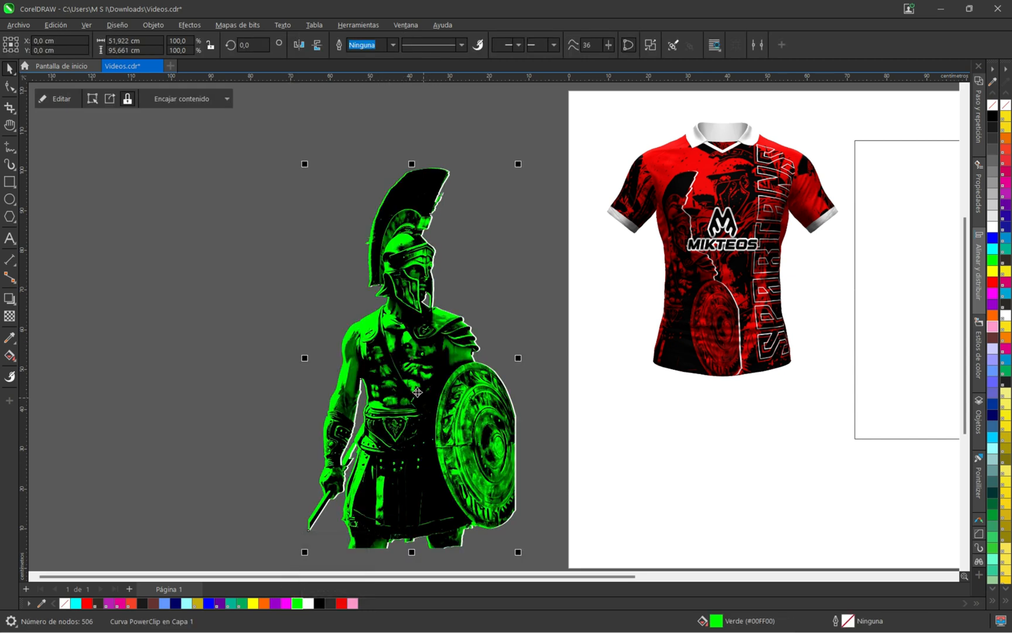
left_click(59, 98)
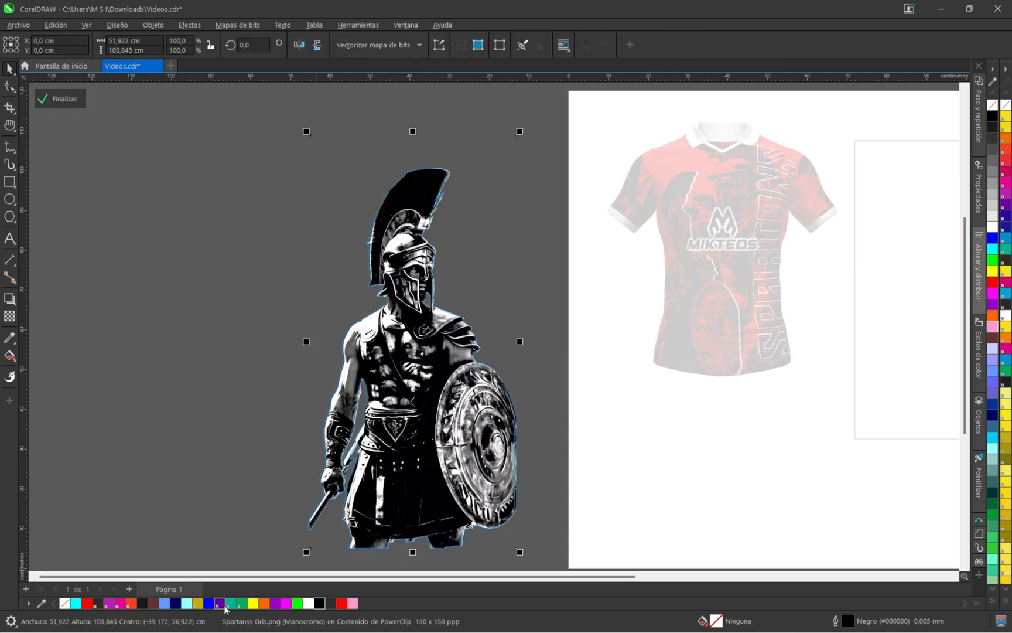
Place the grouped red warrior, scaled to about 29.6 × 54.1 cm, over the matching warrior on the jersey mockup.
left_click_drag(429, 501, 500, 375)
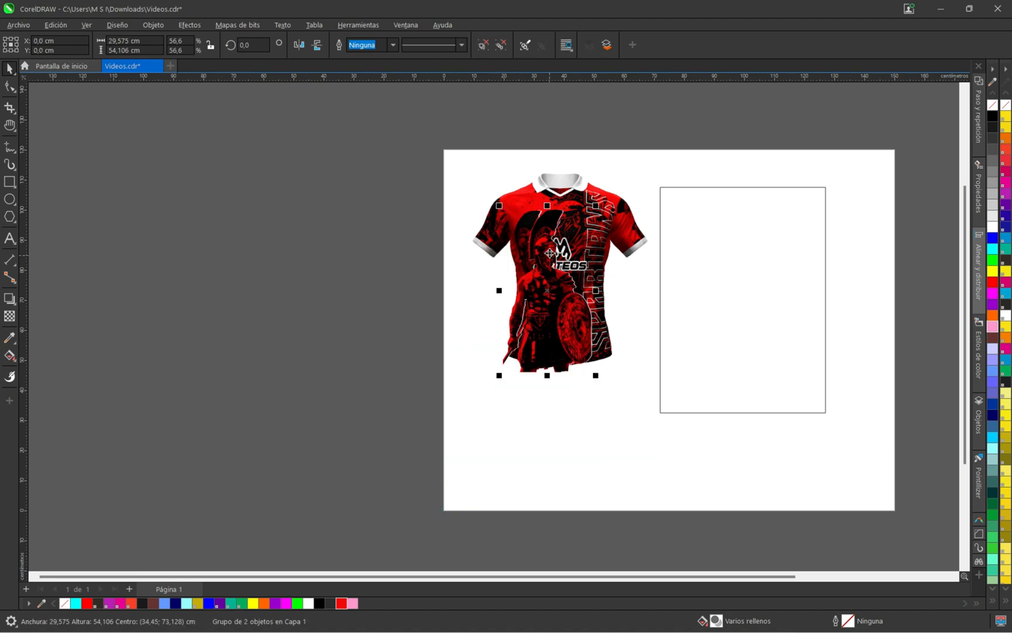
scroll(551, 233, "up", 4)
left_click_drag(552, 197, 499, 186)
scroll(509, 181, "up", 2)
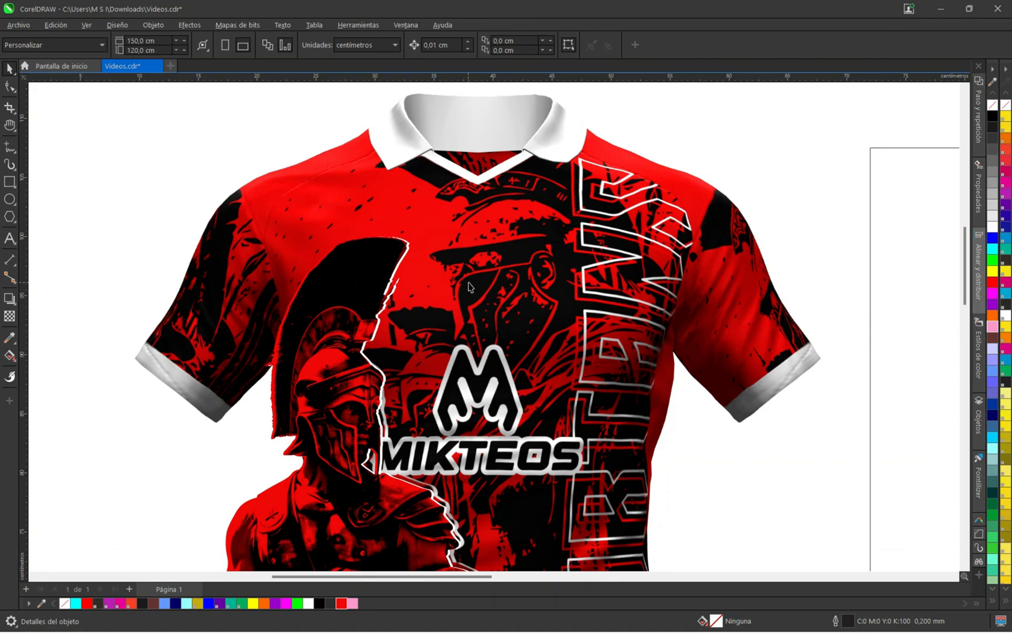
scroll(472, 280, "up", 3)
scroll(521, 261, "down", 3)
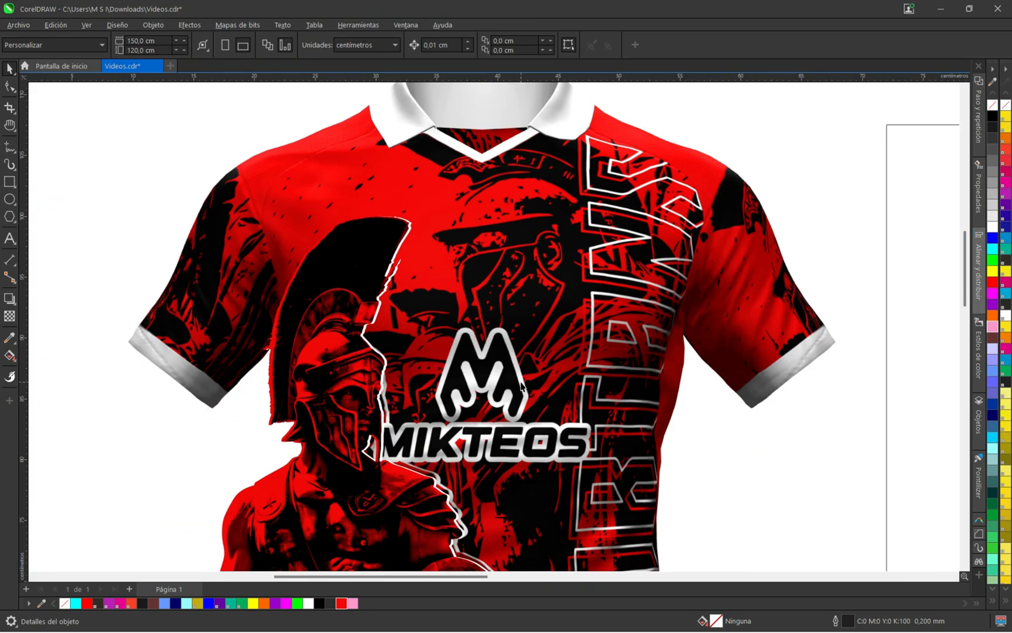
scroll(493, 271, "down", 2)
Open c6293d85ada07bd1bc68c6976eb7f544.jpg from the Duotono folder in Adobe Photoshop 2025, using its embedded colour profile.
key("alt+Tab")
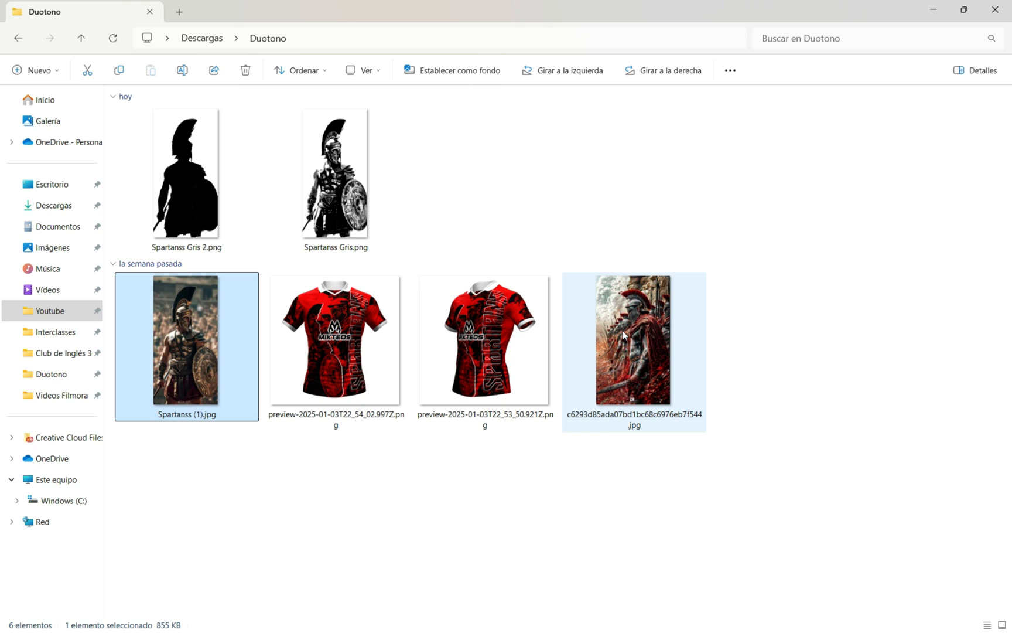
left_click(626, 325)
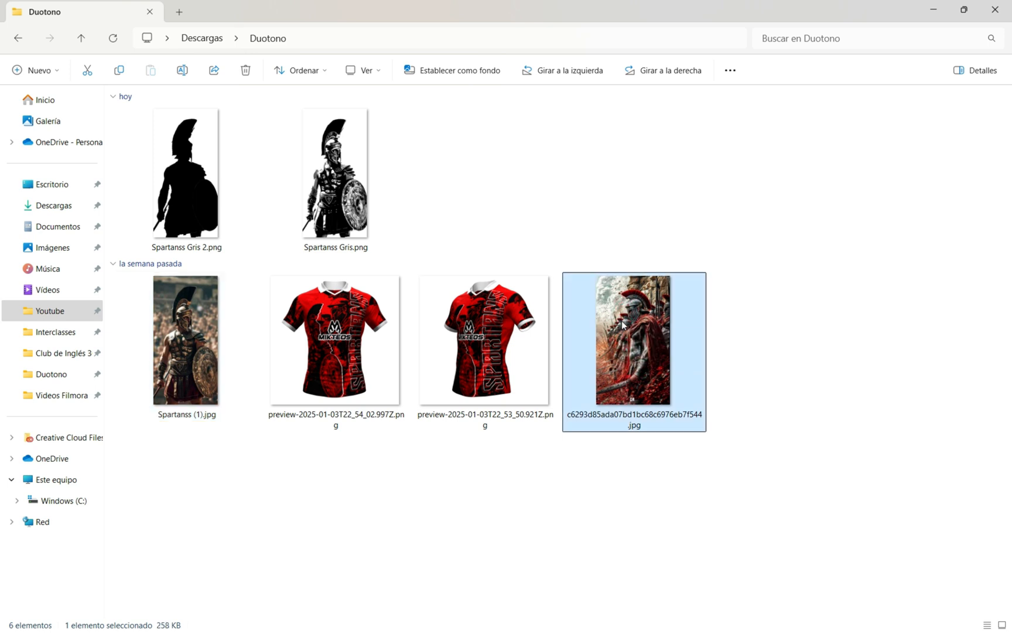
right_click(624, 326)
left_click(679, 210)
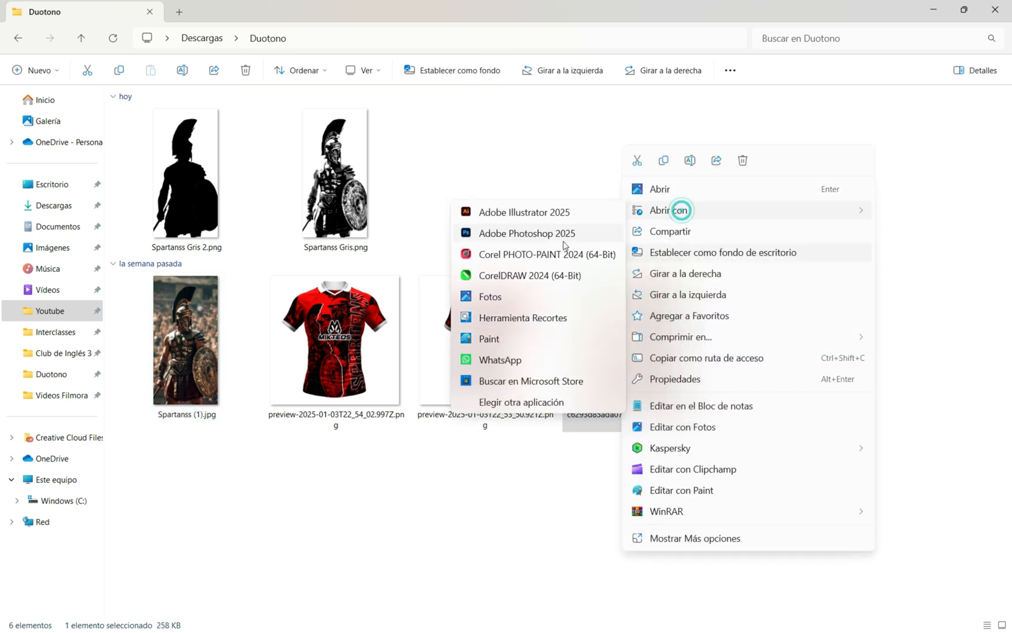
left_click(541, 237)
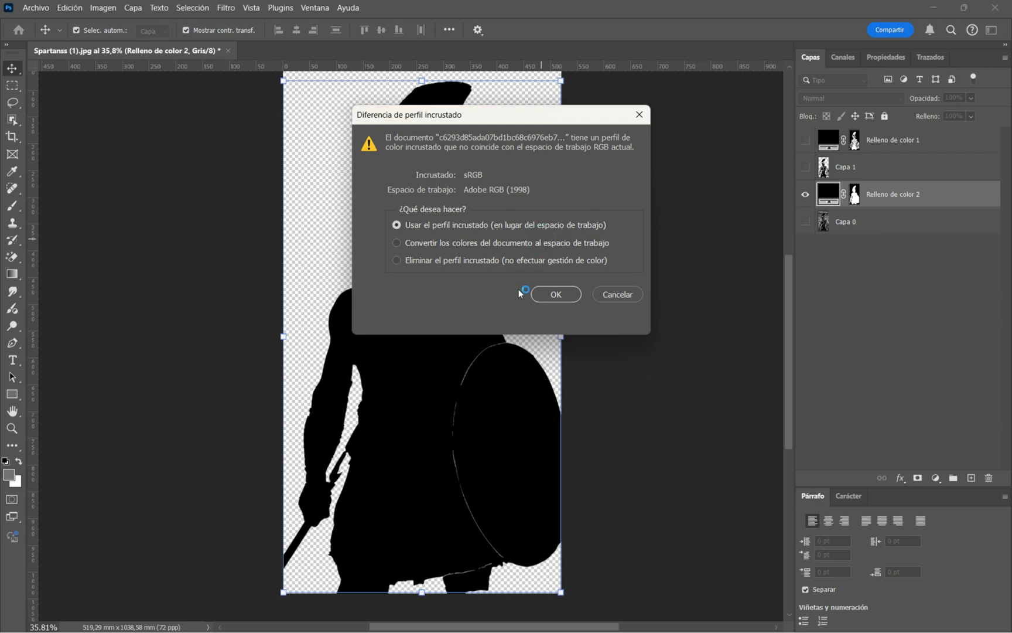
left_click(549, 288)
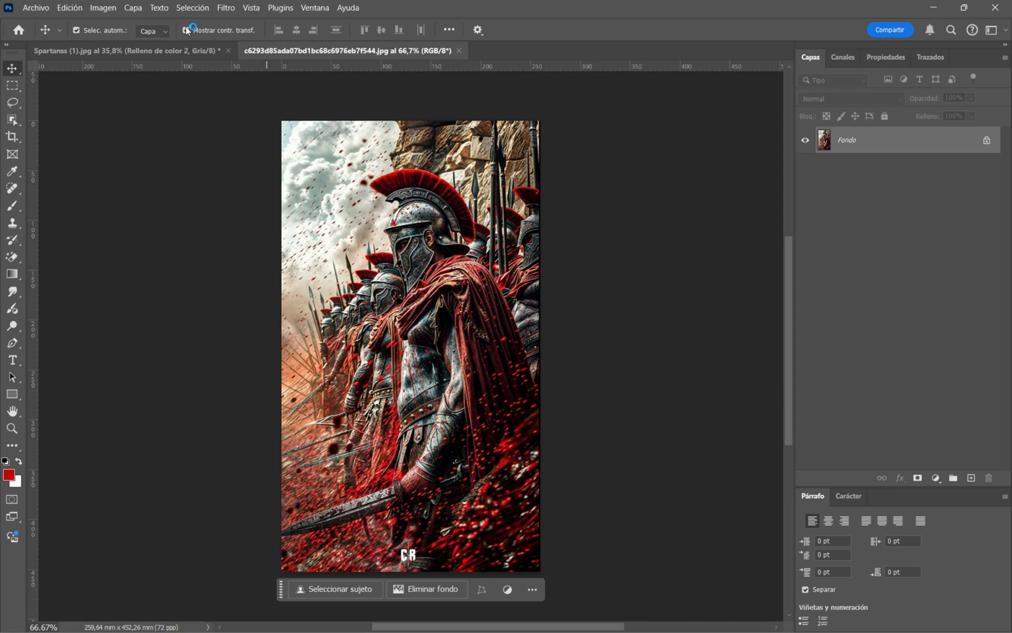
Convert the Spartan army image to greyscale mode, discarding its colour information.
left_click(103, 7)
mouse_move(109, 24)
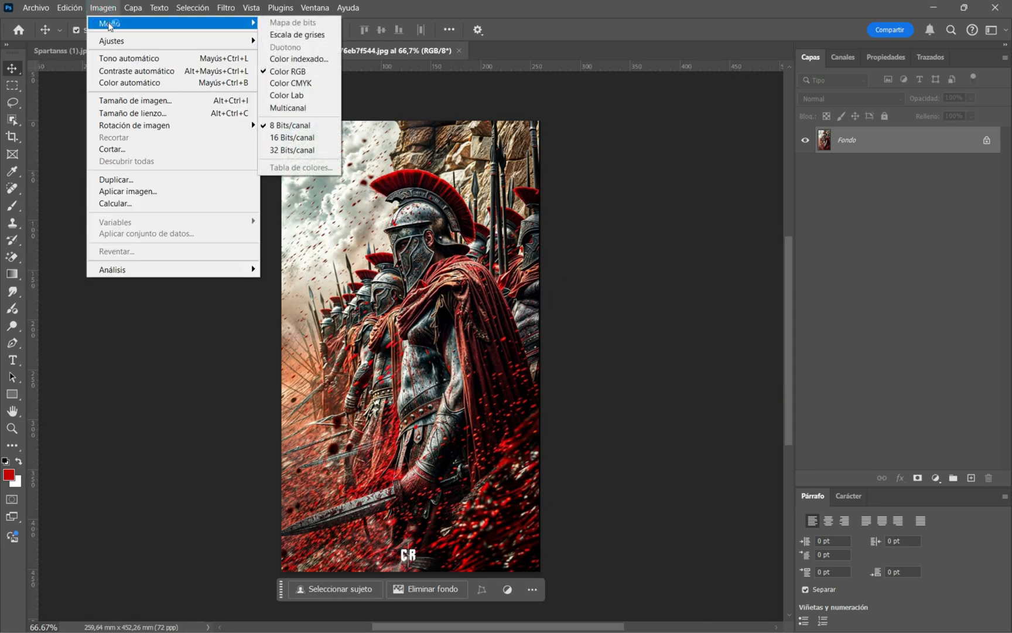
left_click(297, 35)
left_click(488, 267)
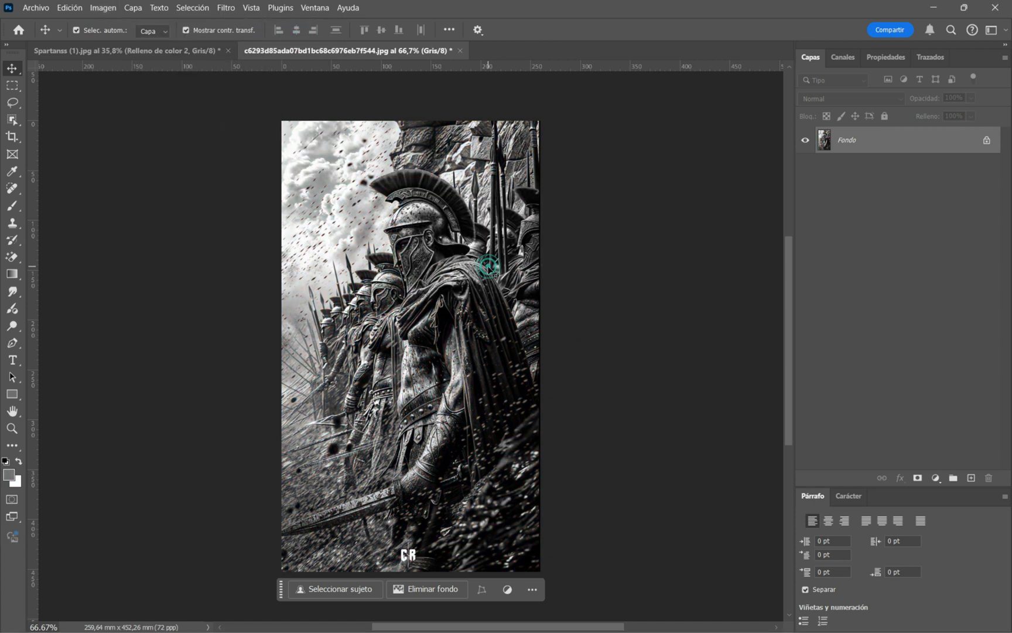
Apply Levels to turn the image into stark black and white, with input black at 53 and input white at 62.
scroll(364, 188, "up", 5)
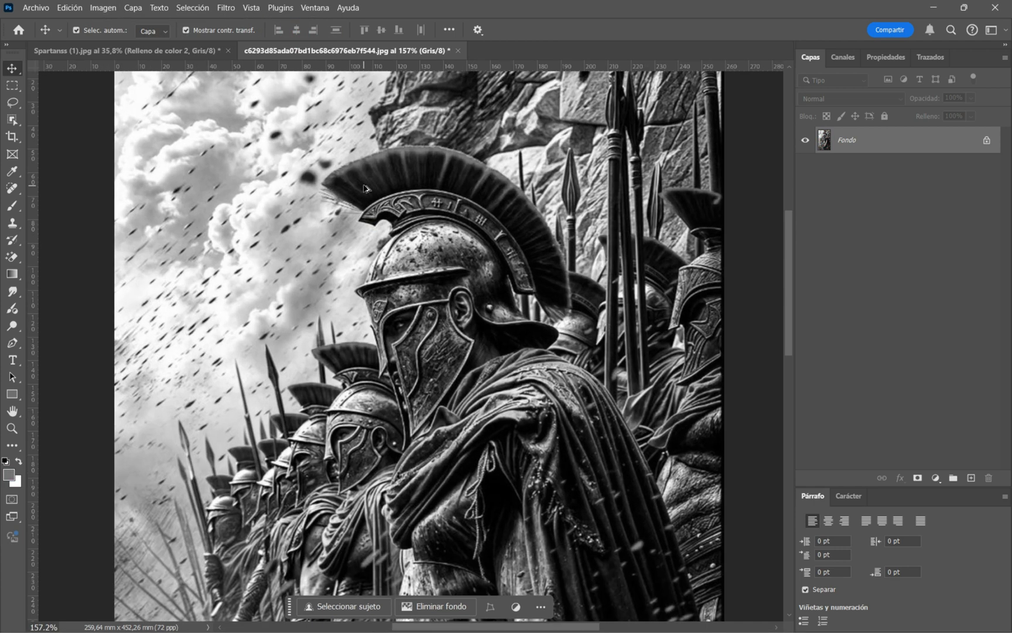
left_click(102, 7)
mouse_move(119, 39)
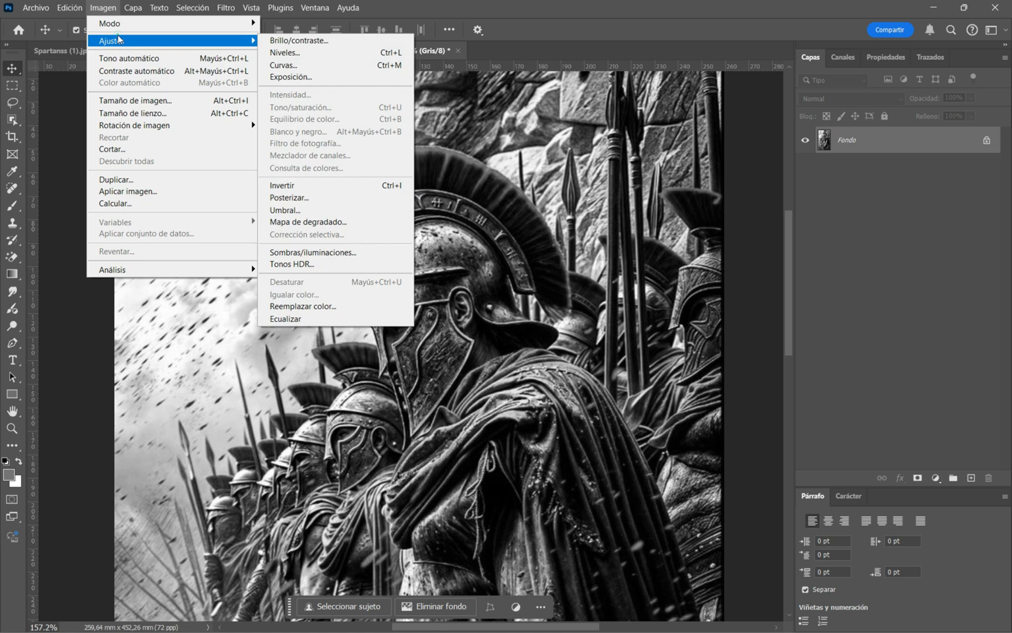
left_click(313, 52)
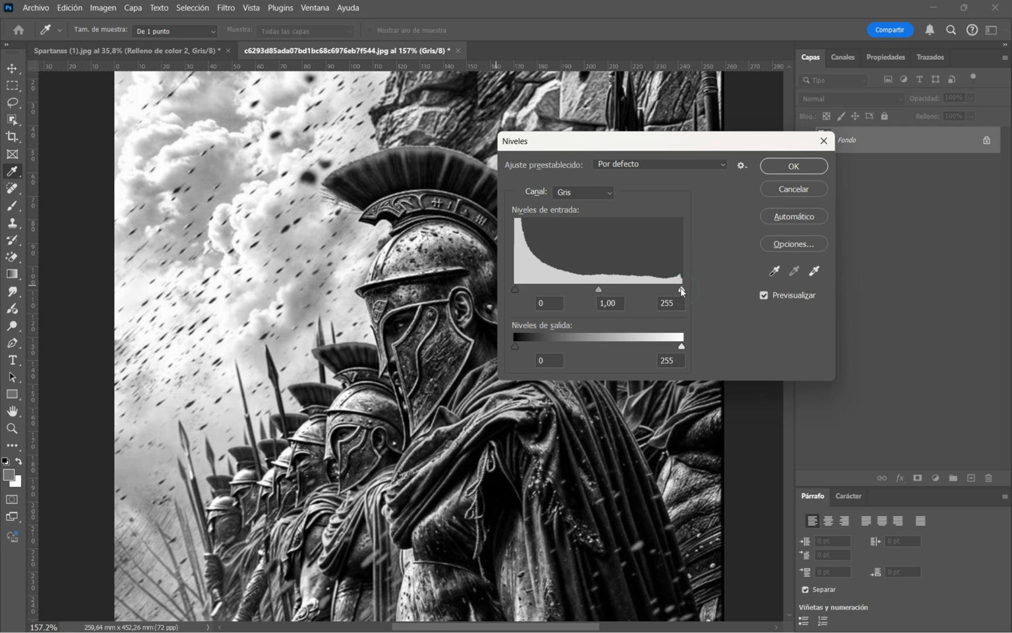
left_click_drag(681, 288, 588, 288)
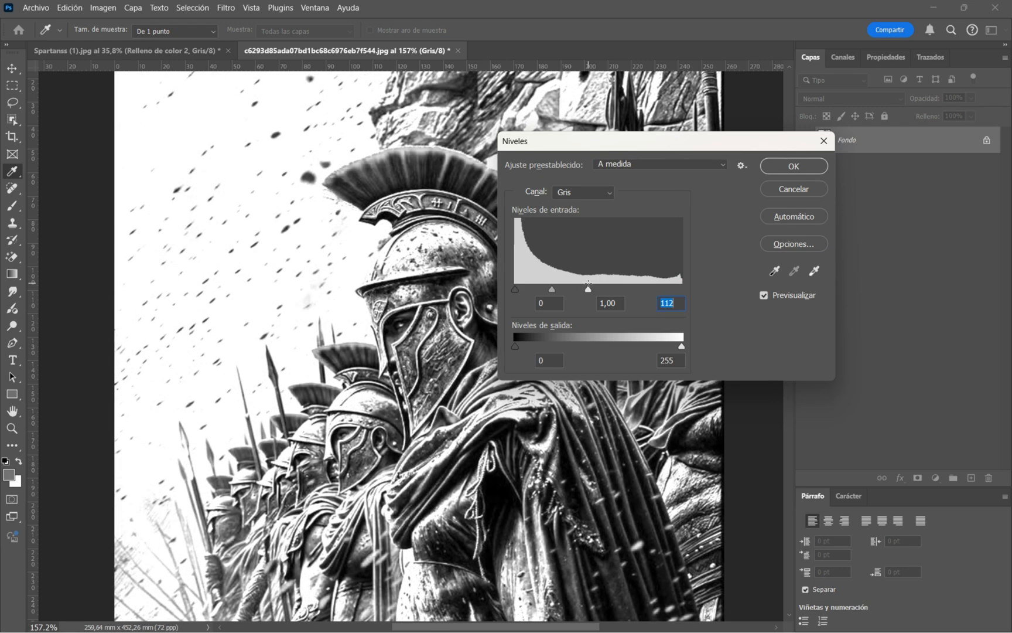
left_click_drag(516, 289, 554, 288)
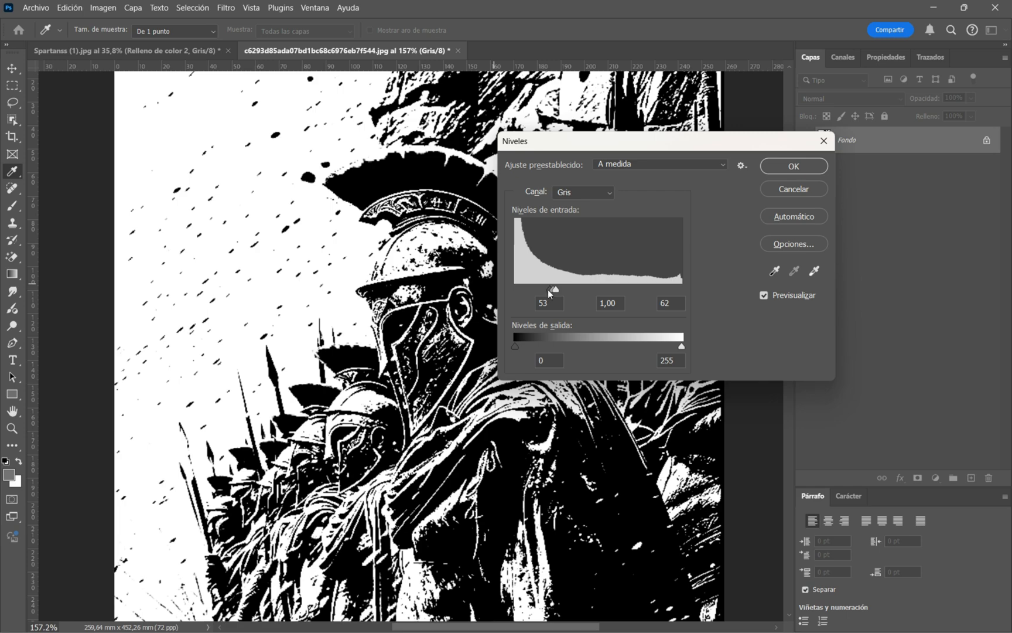
left_click(804, 169)
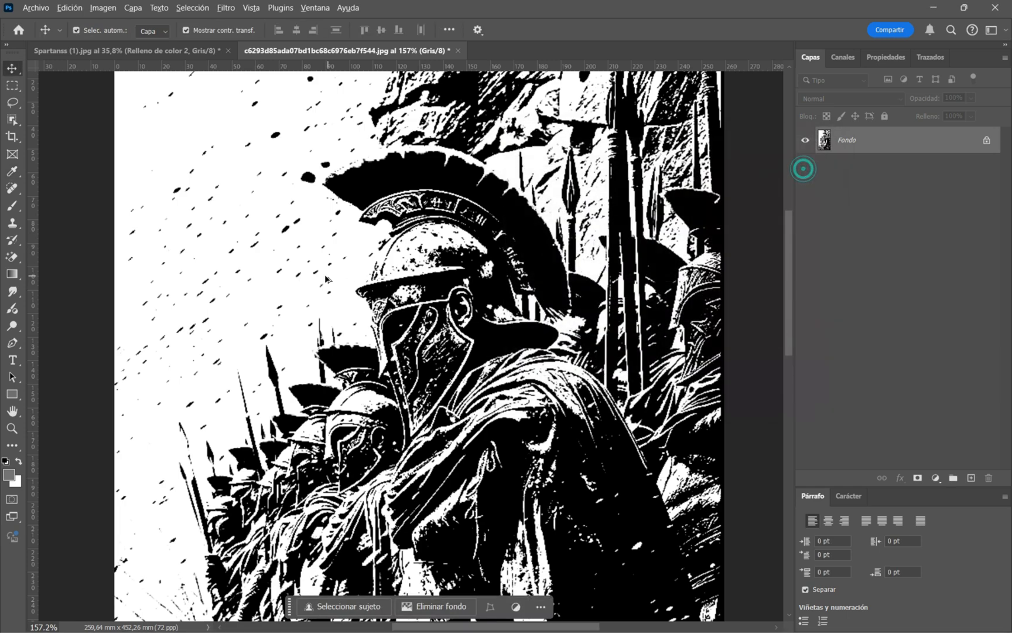
Load the grey channel as a selection and invert it so the dark areas are selected.
scroll(289, 255, "down", 8)
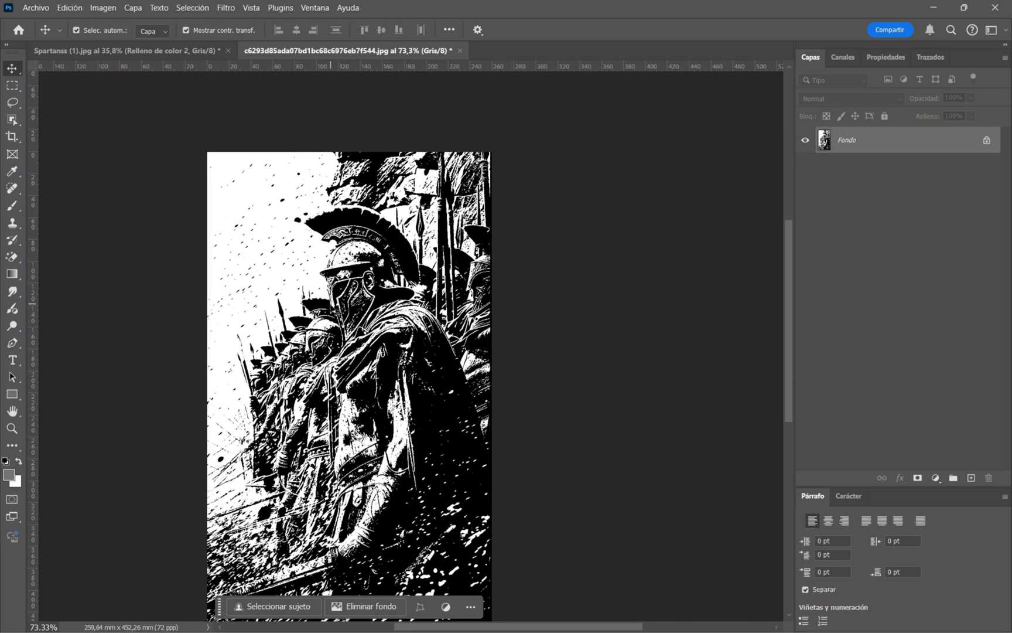
left_click(844, 56)
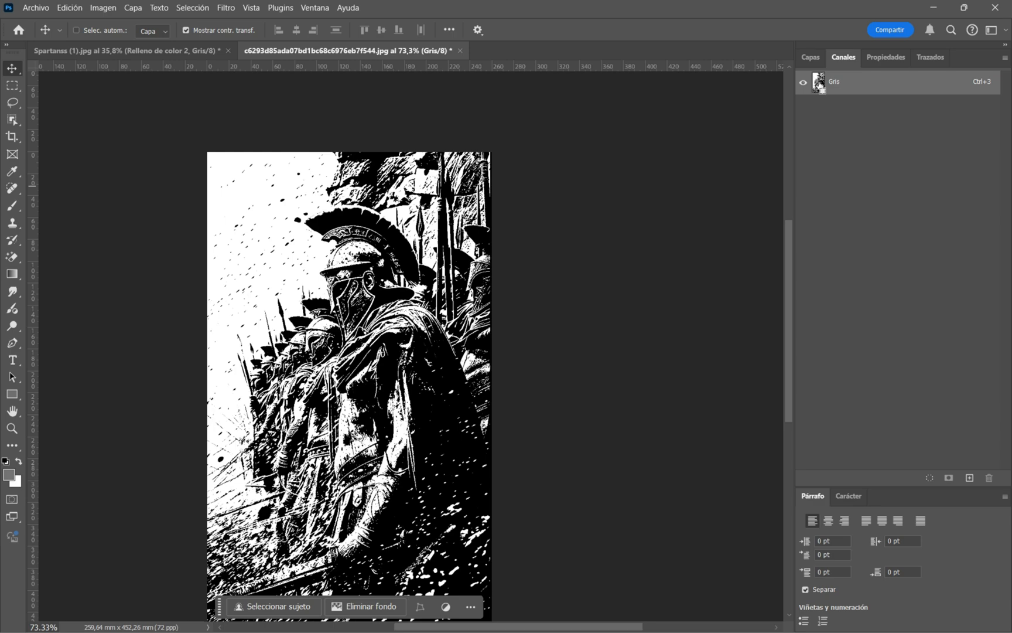
left_click(819, 82, "ctrl")
left_click(811, 56)
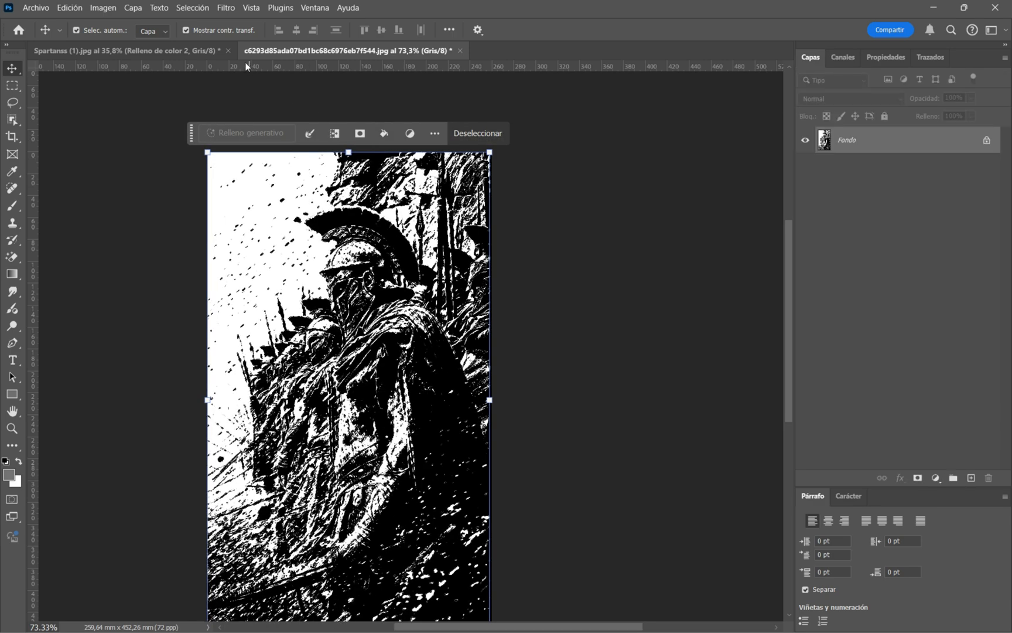
left_click(192, 7)
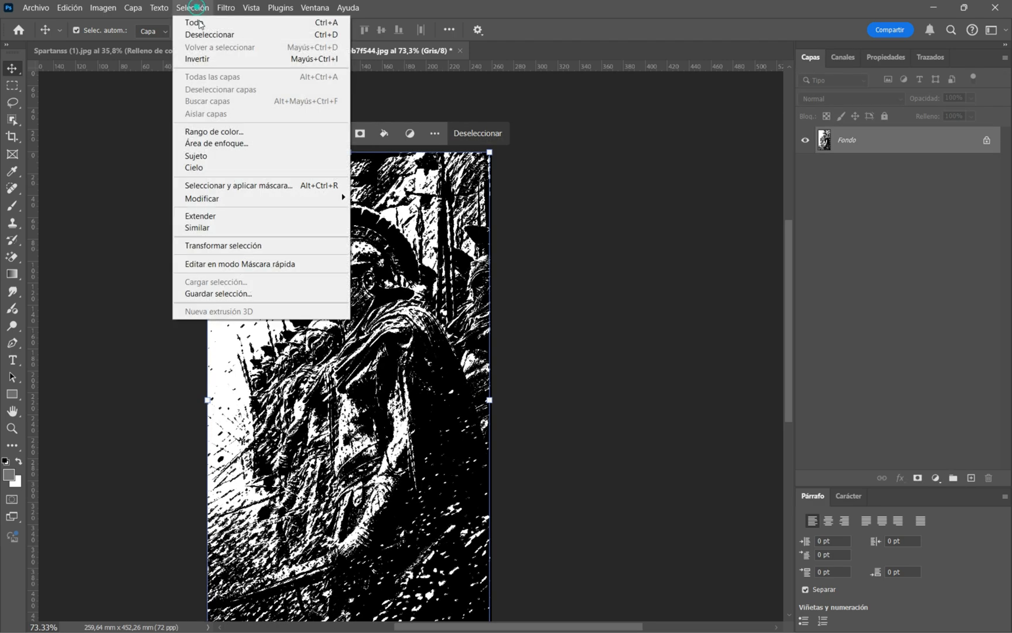
left_click(202, 61)
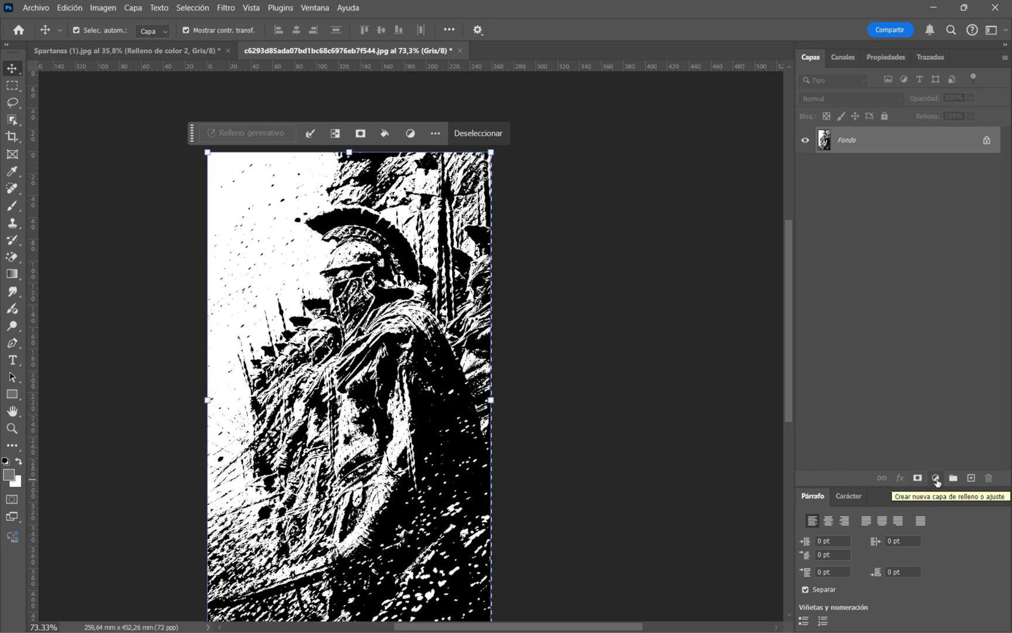
Create a solid colour fill layer in black (000000) from the selection and hide the Fondo layer.
left_click(936, 479)
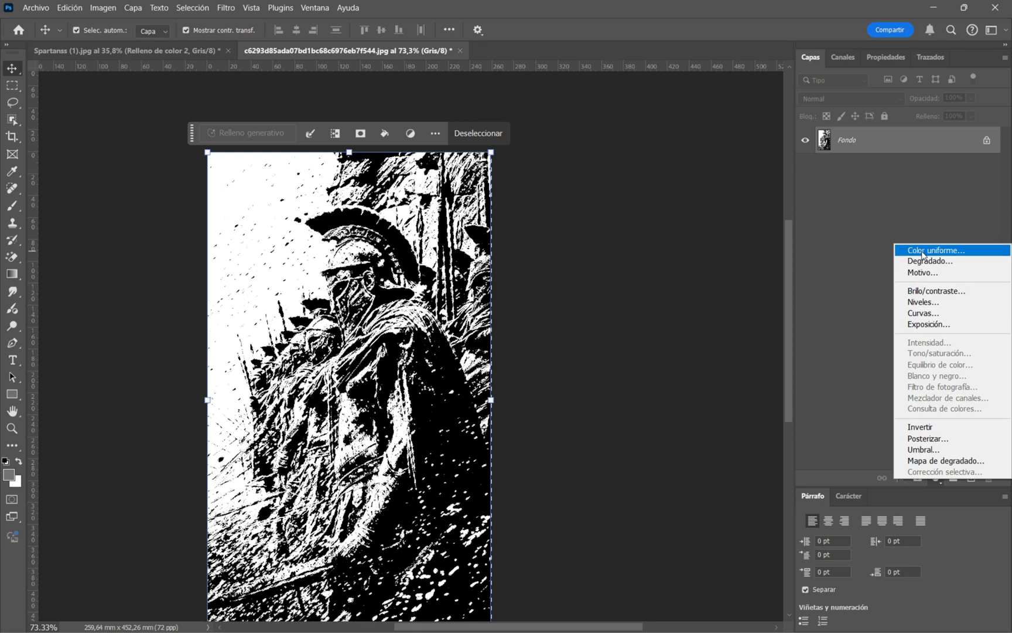
left_click(921, 252)
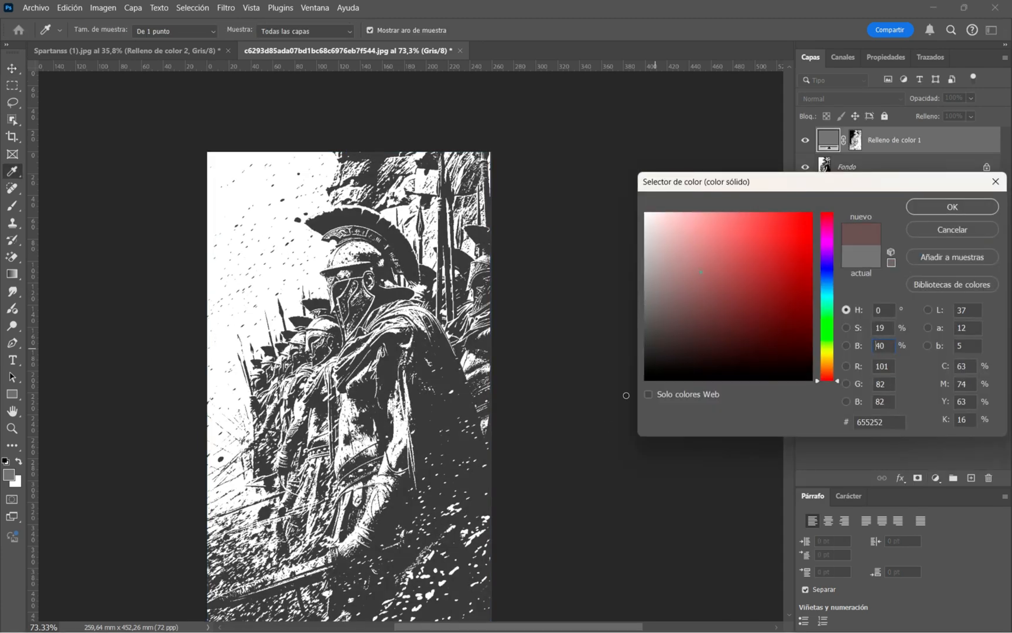
key("Delete")
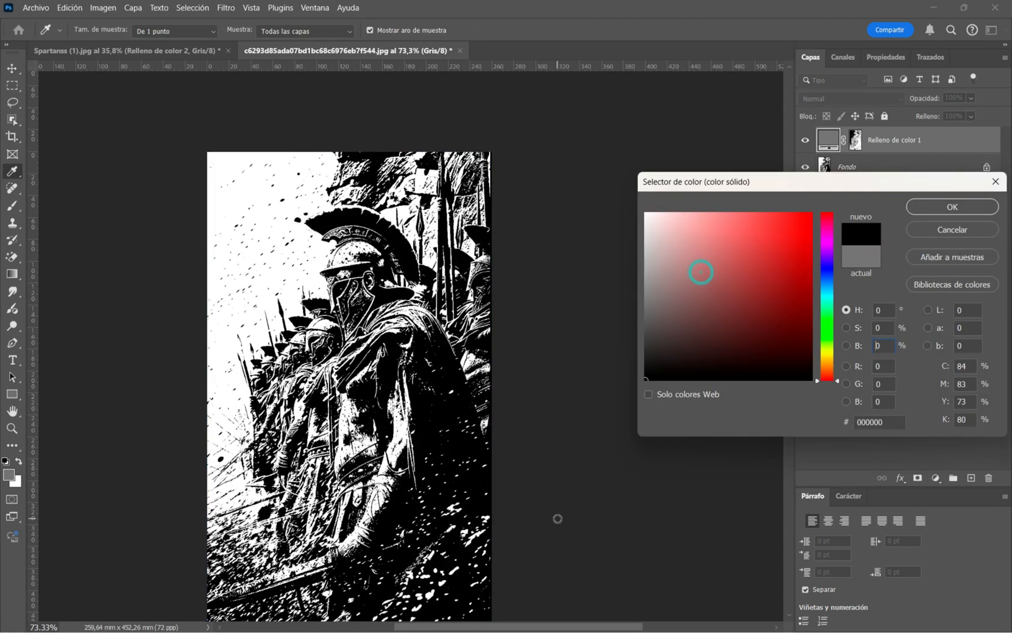
left_click(952, 208)
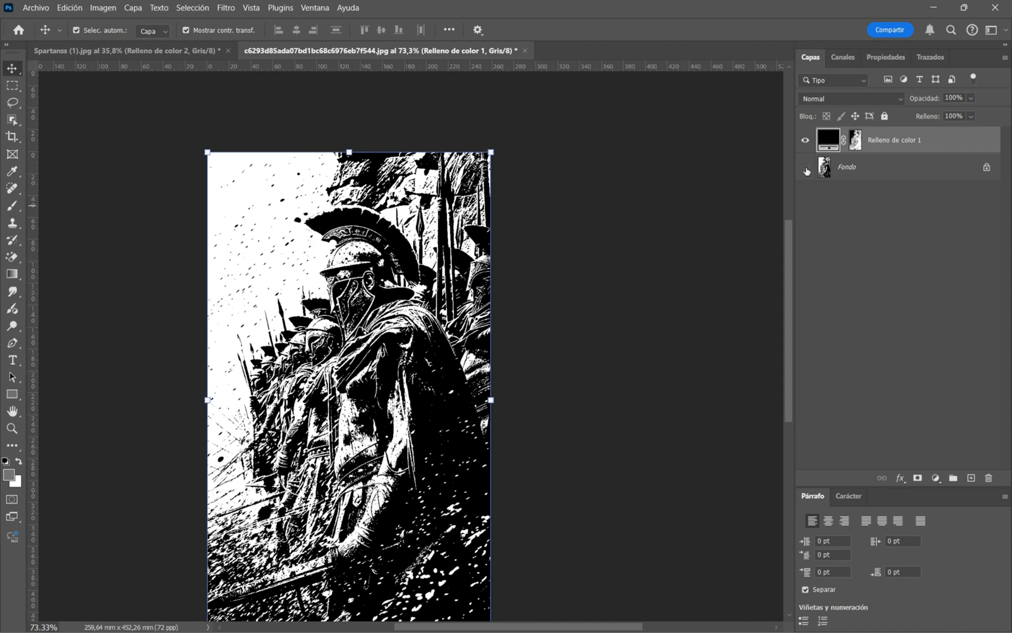
left_click(806, 168)
scroll(567, 241, "up", 1)
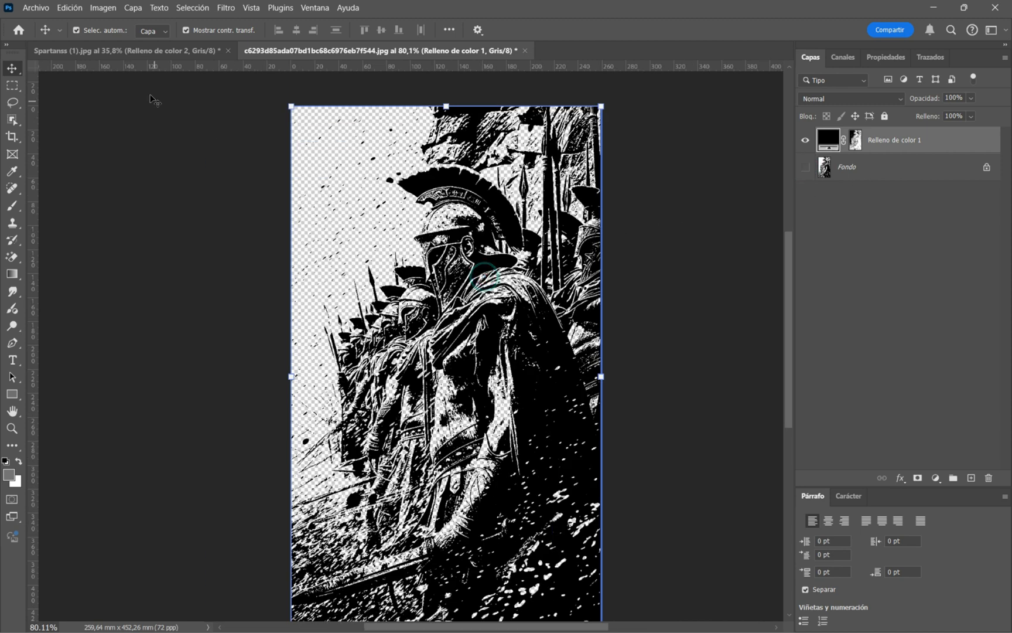
Export the transparent artwork as a PNG named Spartans 3 in the Duotono folder.
left_click(36, 7)
left_click(95, 226)
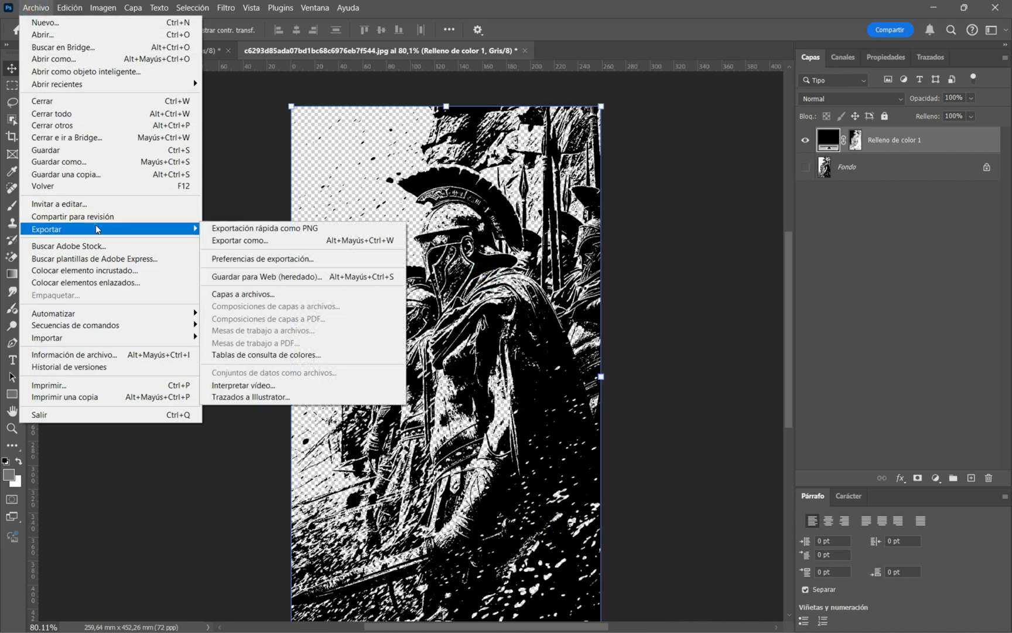
left_click(274, 230)
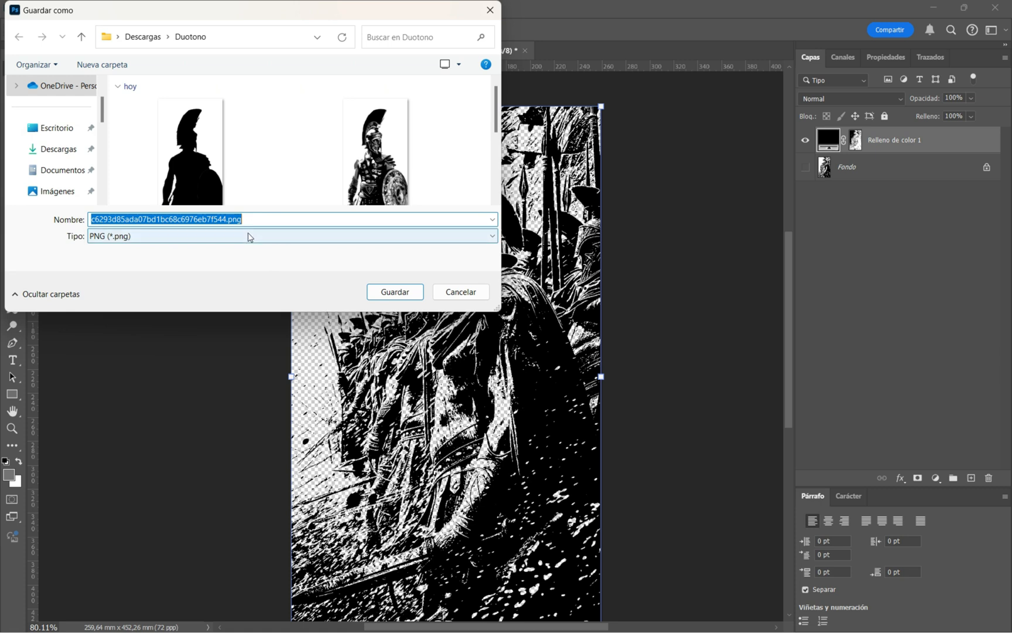
type("Sparta")
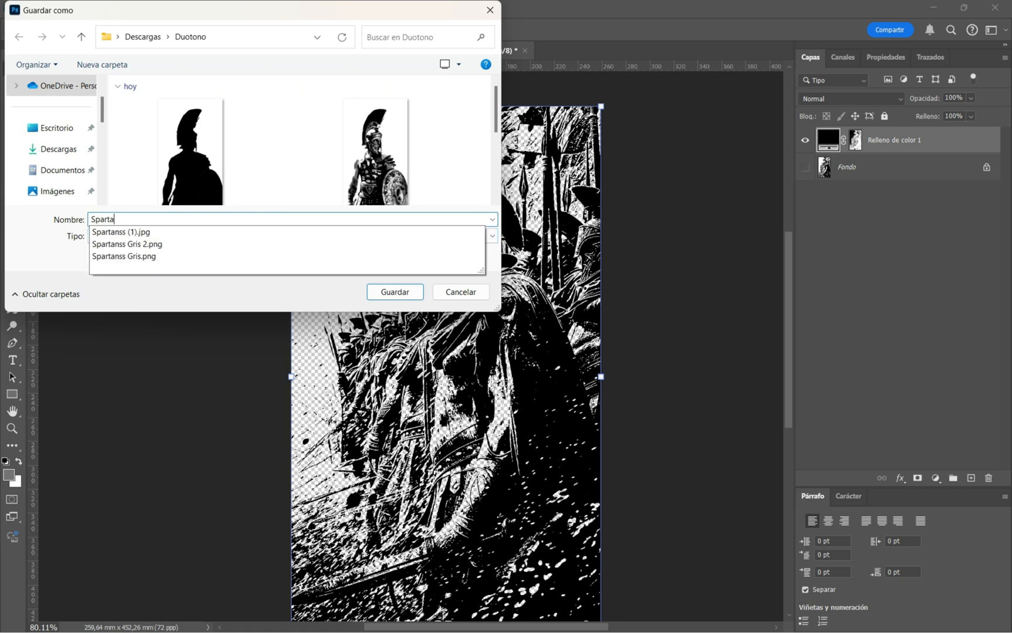
type("ns 3")
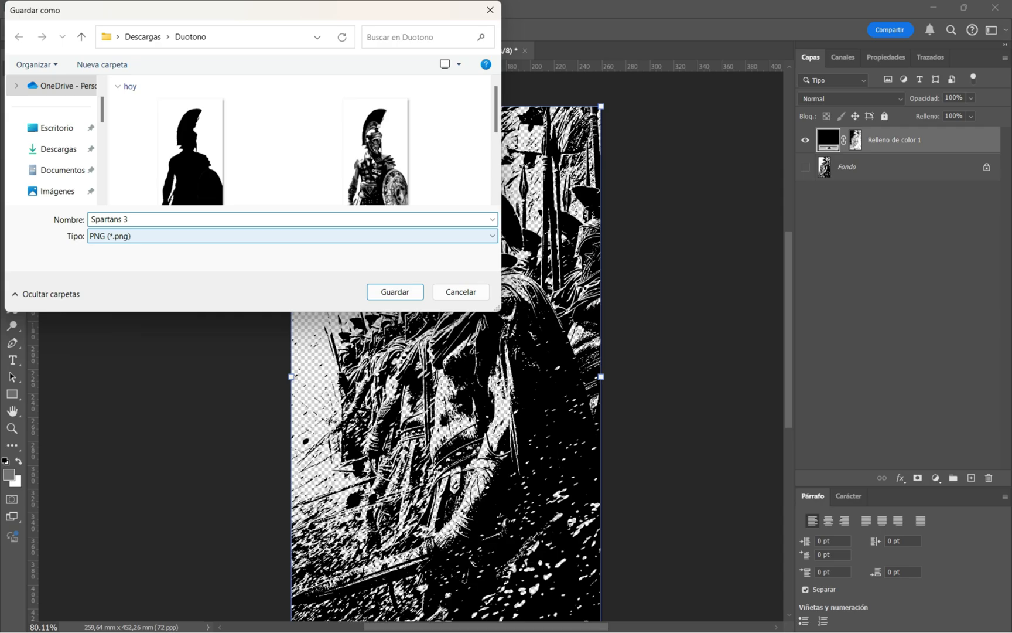
key("Return")
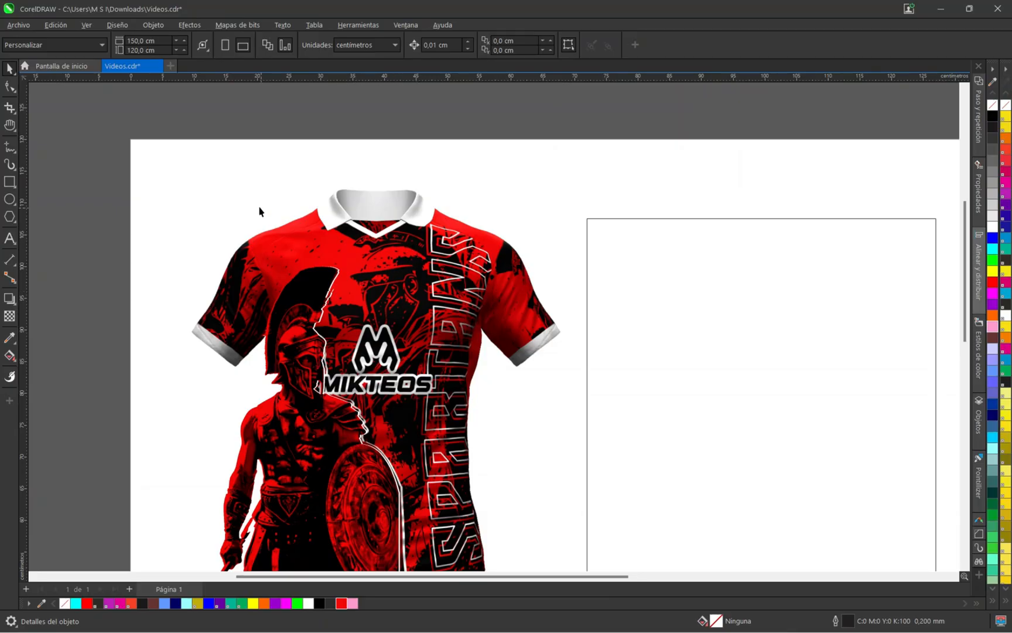
Switch to CorelDRAW and import Spartans 3.png, placing it about 40.6 × 70.8 cm over the empty rectangle beside the jersey.
scroll(261, 210, "down", 2)
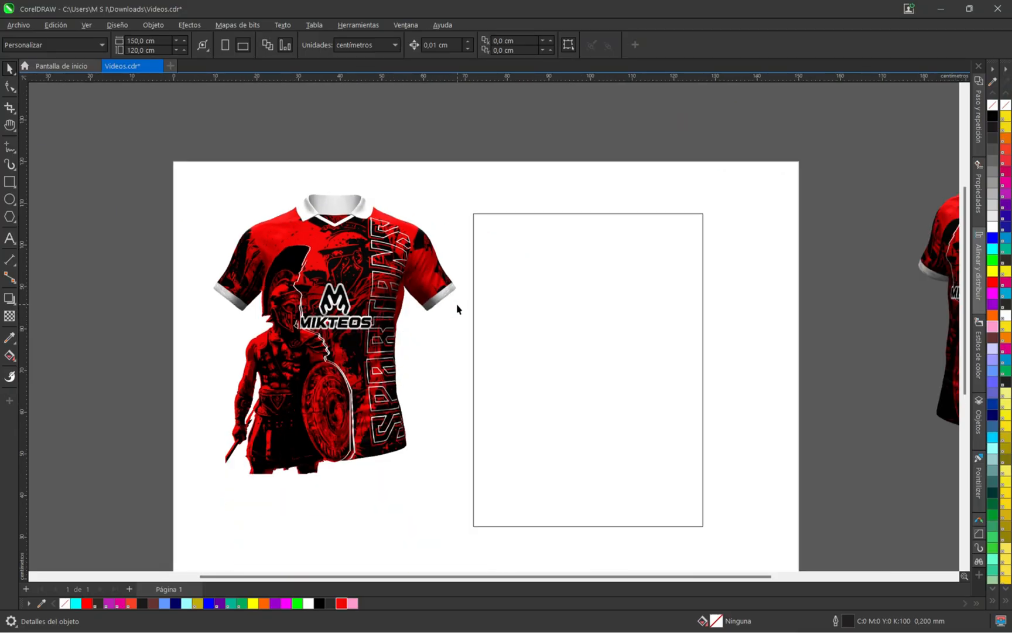
key("ctrl+i")
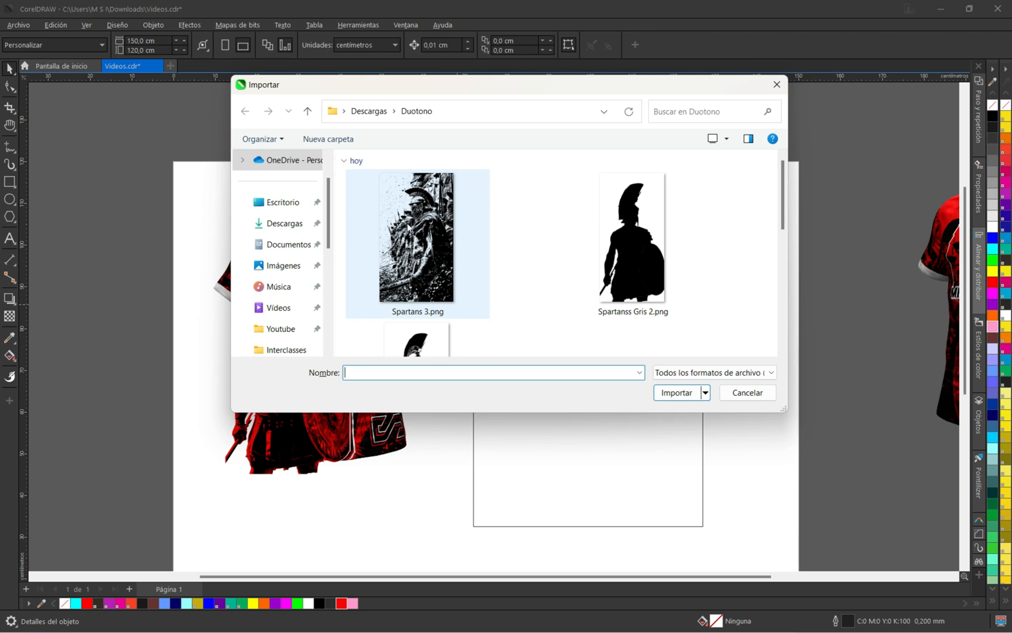
left_click(408, 227)
left_click(678, 393)
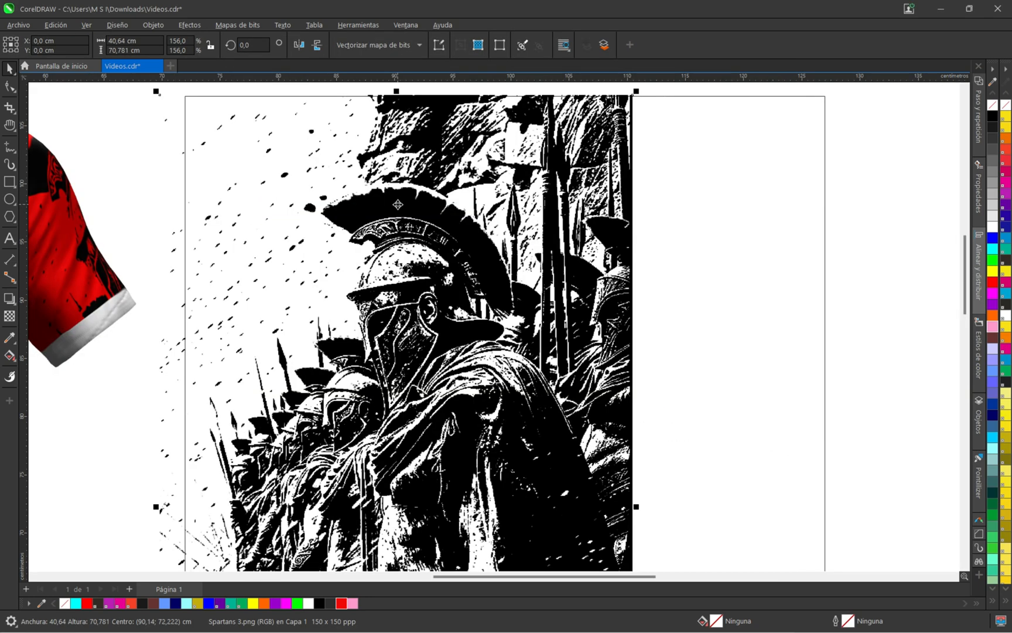
Outline-trace the imported bitmap as a detailed logo, with background removal set to a specified colour and detail at 97.
right_click(398, 204)
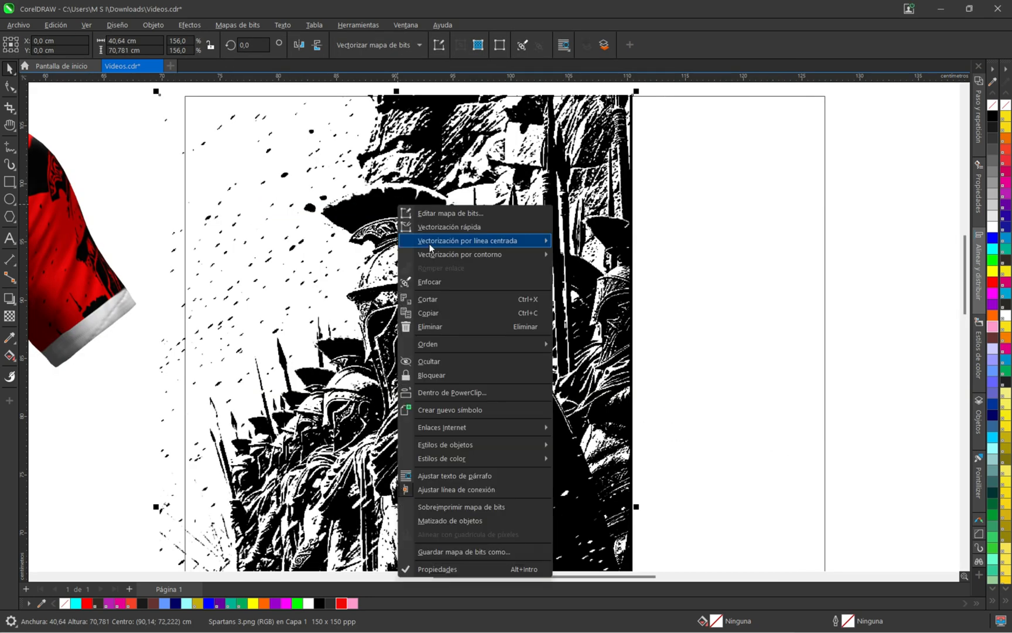
mouse_move(454, 255)
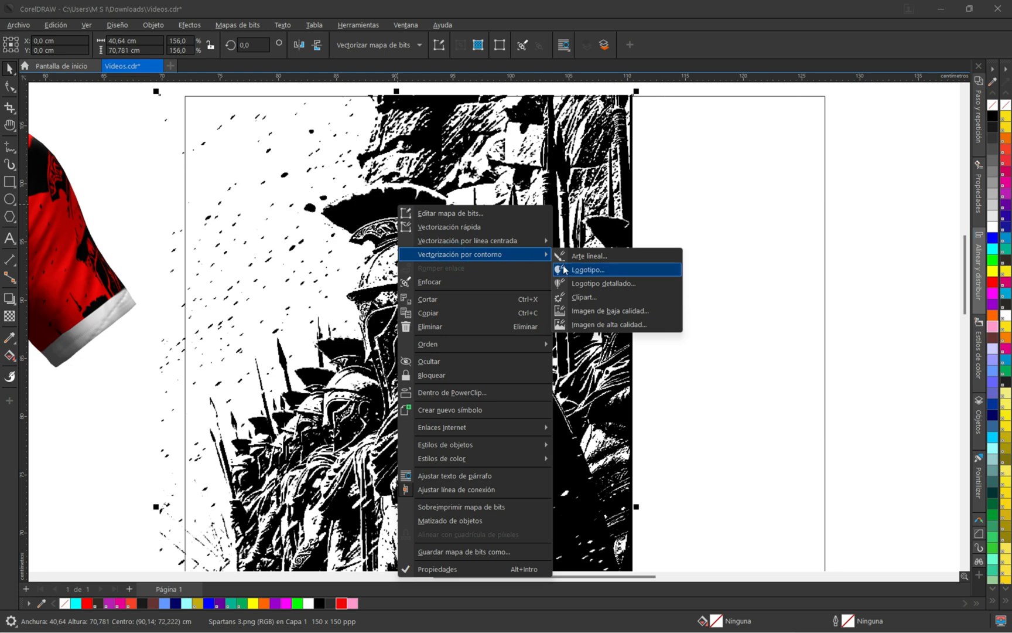
left_click(588, 284)
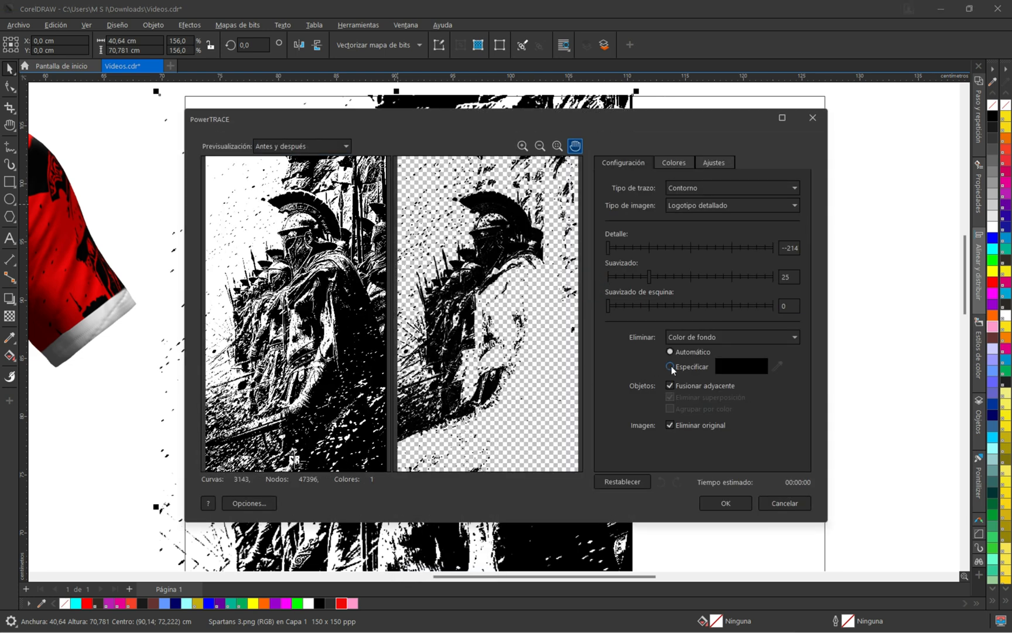
left_click(669, 364)
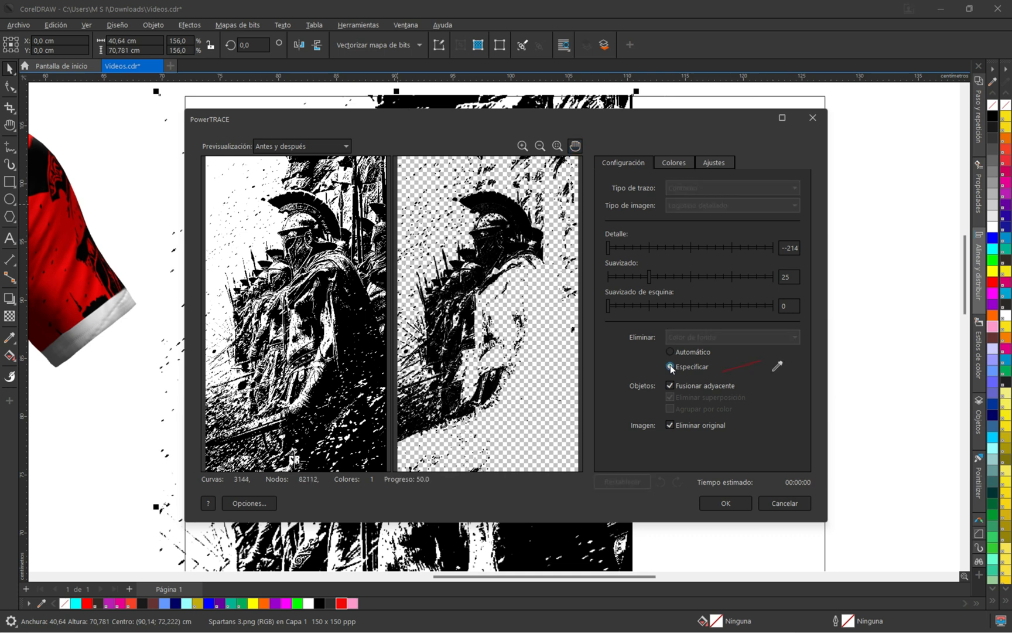
left_click(626, 247)
left_click(648, 247)
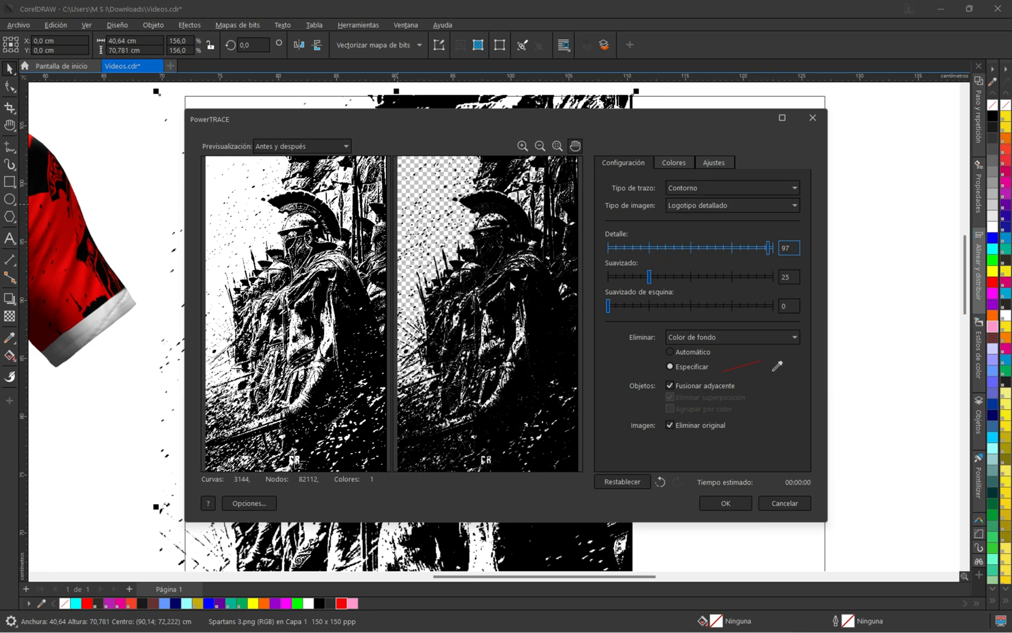
left_click(716, 502)
Move the traced background over the jersey and scale it to about 52 × 90.5 cm.
mouse_move(660, 334)
left_mouse_down()
mouse_move(474, 315)
mouse_move(461, 303)
left_mouse_up()
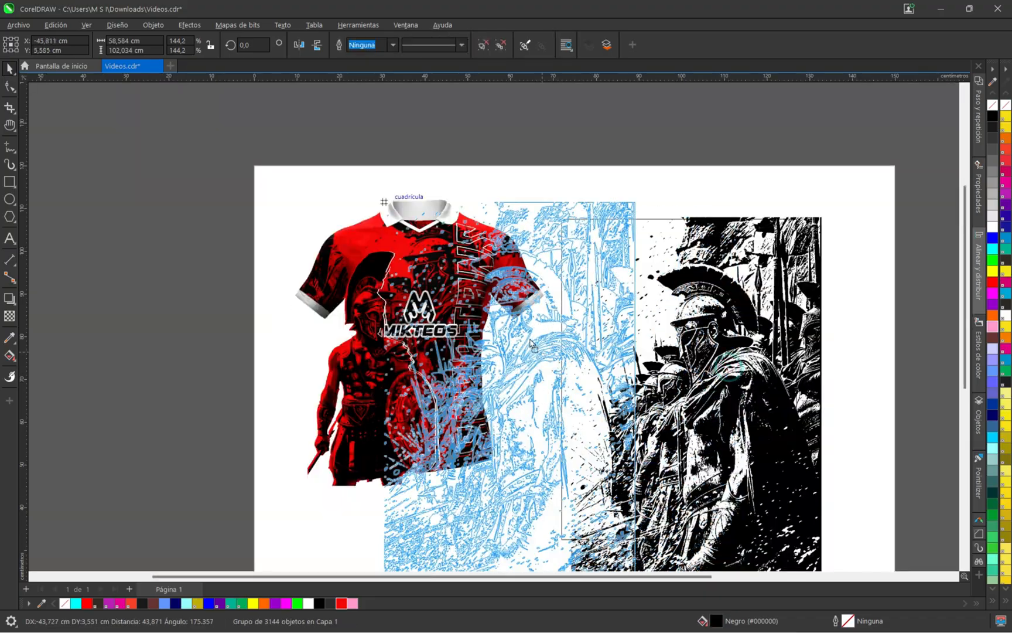
scroll(461, 303, "up", 2)
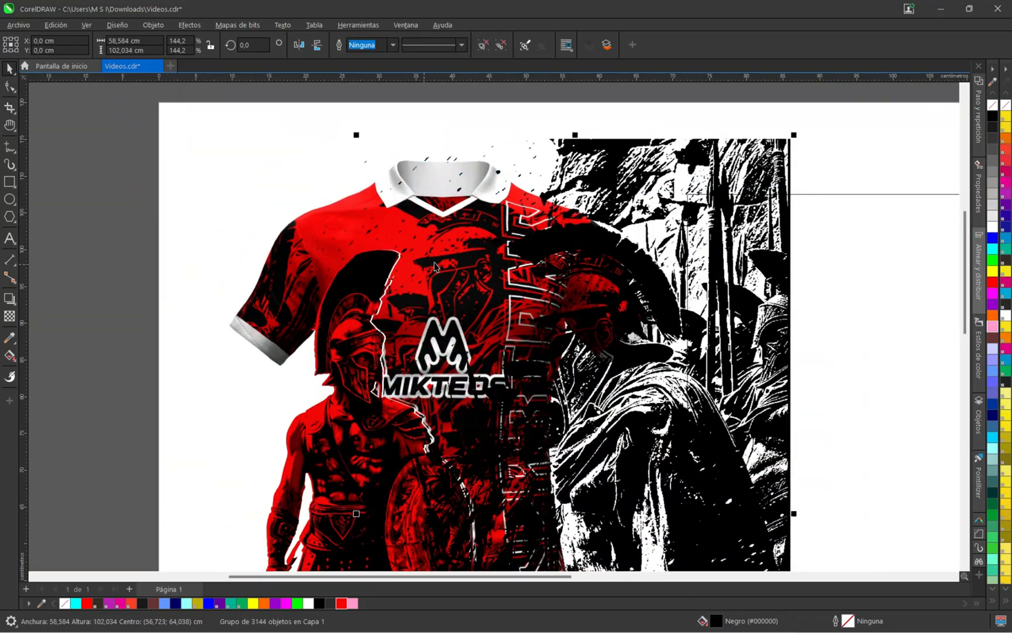
scroll(577, 320, "up", 2)
mouse_move(577, 319)
left_mouse_down()
mouse_move(450, 226)
mouse_move(383, 219)
left_mouse_up()
scroll(468, 352, "down", 4)
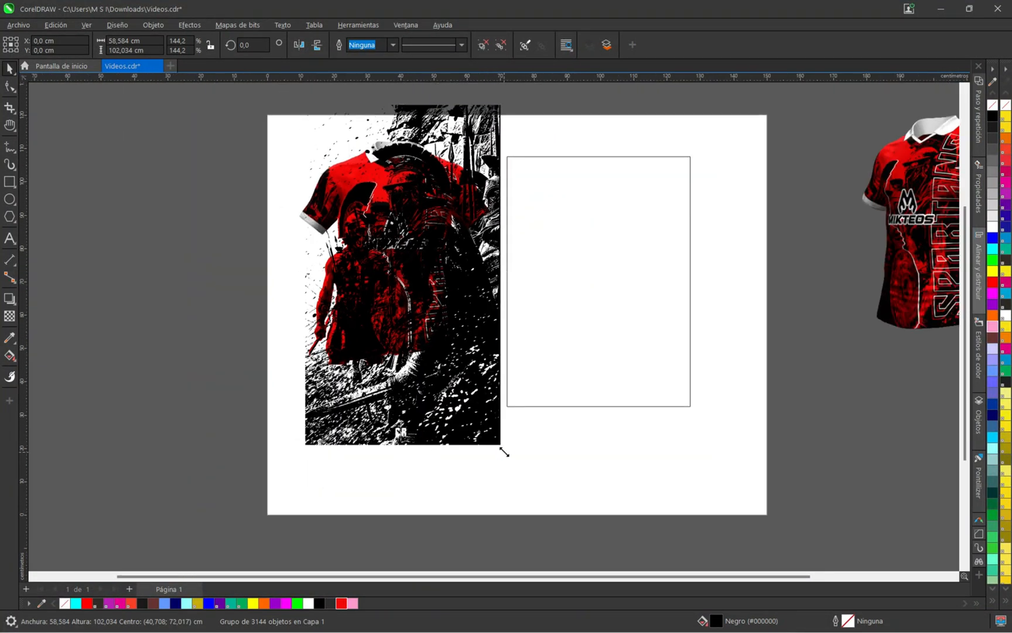
left_click_drag(503, 448, 480, 405)
scroll(417, 214, "up", 4)
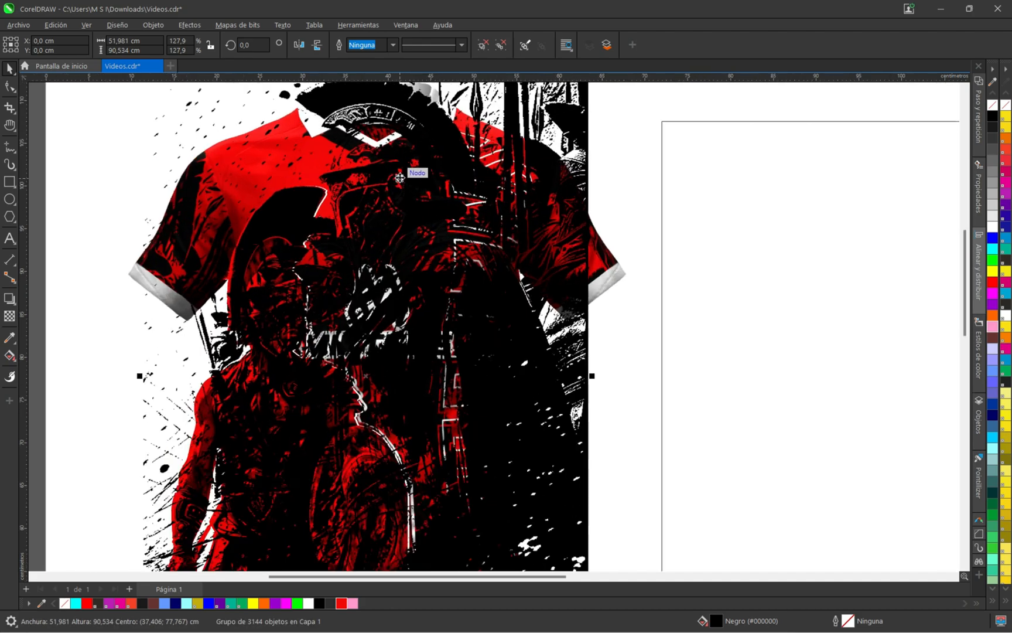
scroll(412, 230, "down", 2)
scroll(412, 230, "down", 2)
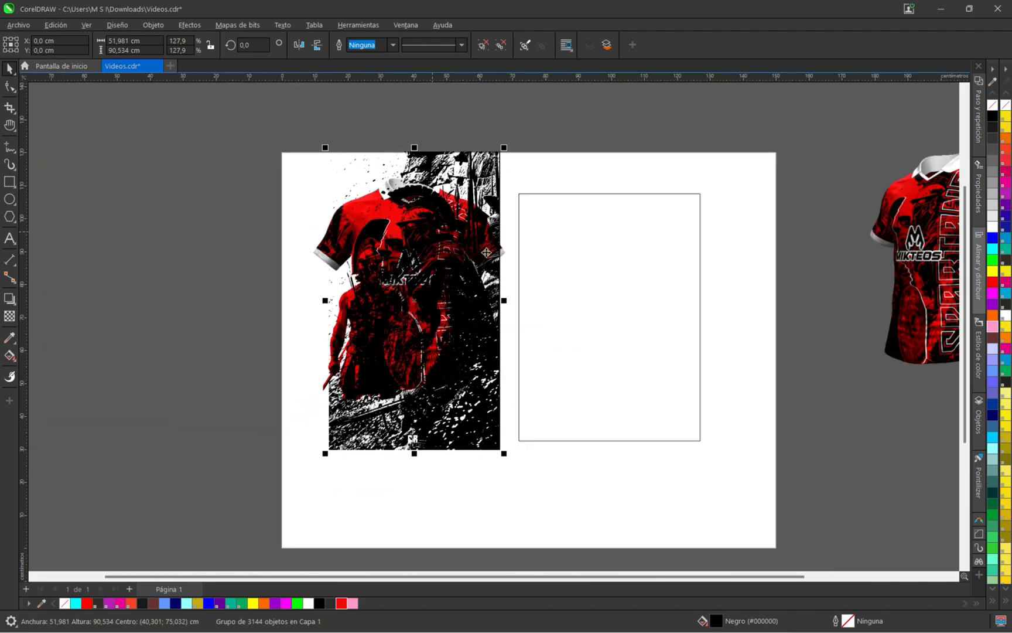
Move the empty rectangle over the jersey and resize it to about 50.8 × 69.2 cm to frame the traced background.
left_click(632, 317)
scroll(623, 315, "up", 1)
left_click_drag(665, 298, 434, 264)
left_click_drag(284, 141, 298, 158)
left_click_drag(295, 433, 303, 429)
scroll(303, 429, "down", 1)
Place the traced background inside the rectangle as a PowerClip.
left_click(404, 181)
scroll(404, 182, "up", 1)
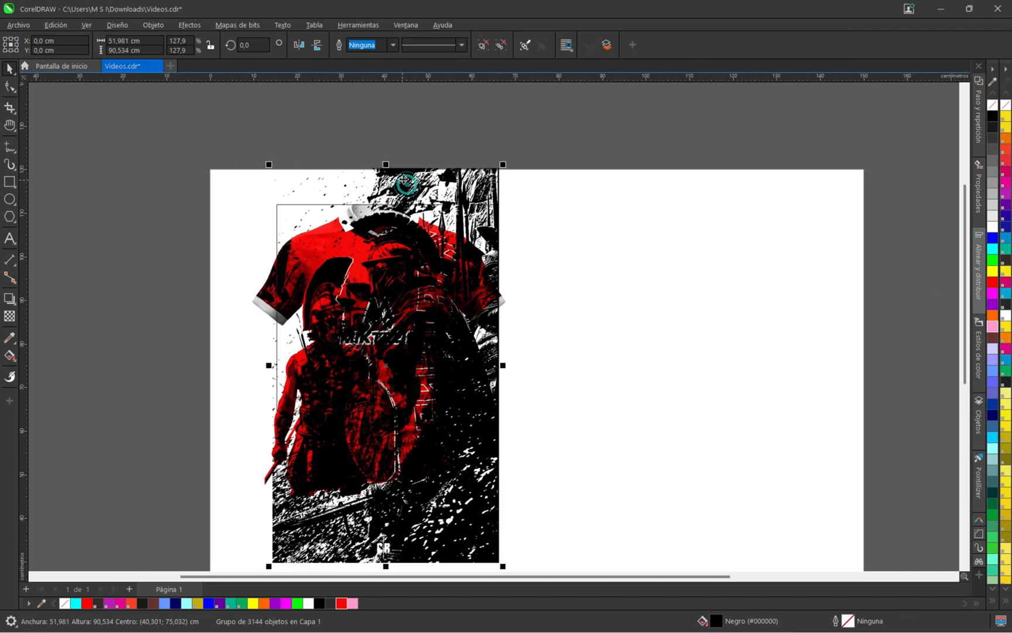
right_click(404, 181)
left_click(451, 339)
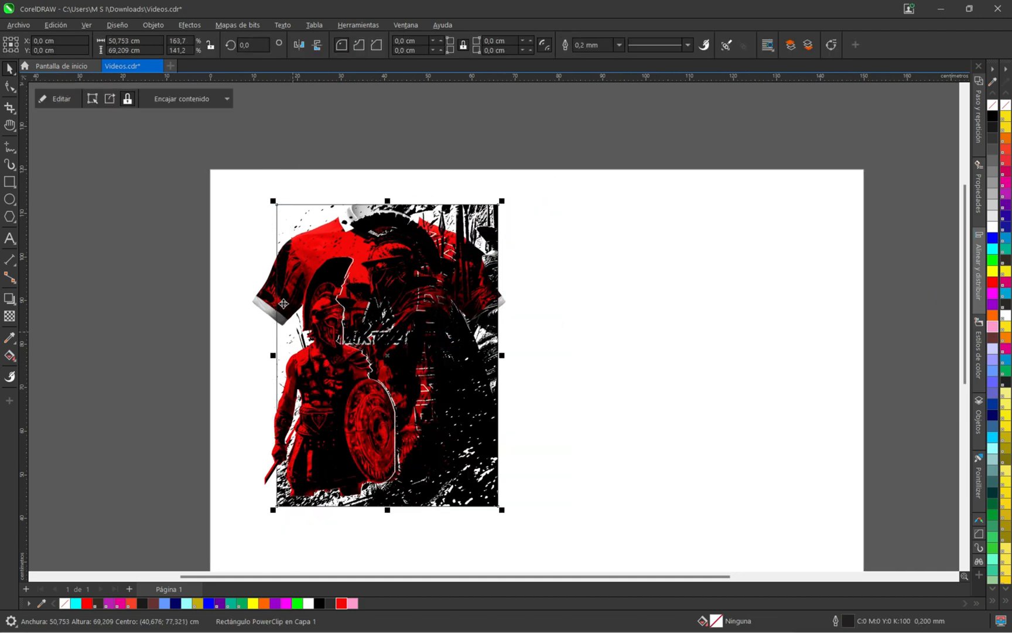
Place the red warrior group inside the same rectangle with PowerClip.
left_click(321, 304)
right_click(327, 319)
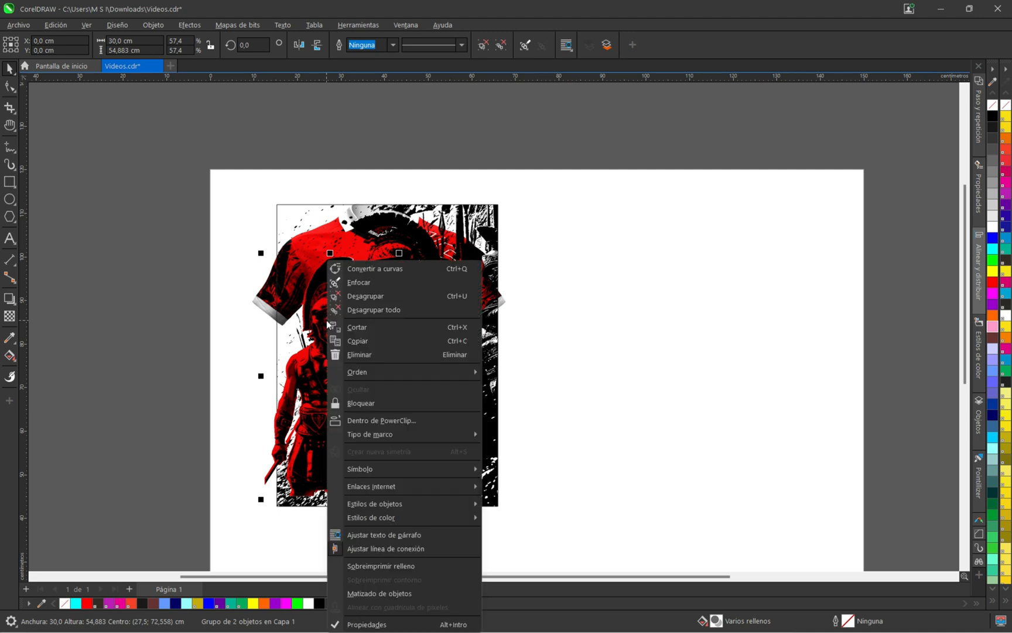
left_click(375, 420)
left_click(303, 218)
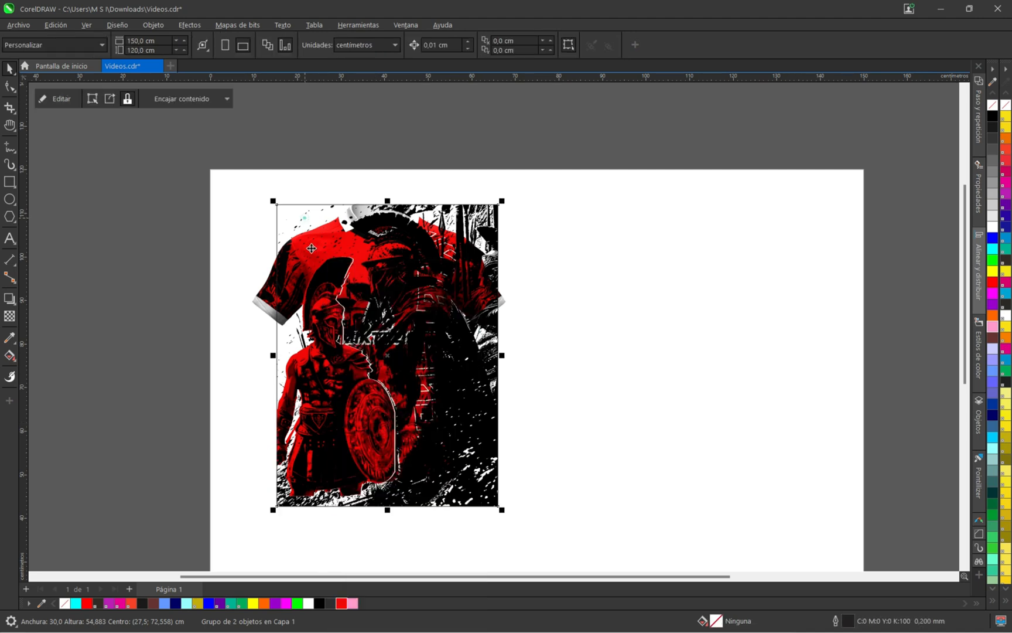
Move the clipped rectangle off the jersey to the empty area beside it and fill it with red (F10707).
scroll(333, 290, "down", 1)
left_click_drag(333, 291, 497, 291)
scroll(544, 310, "up", 1)
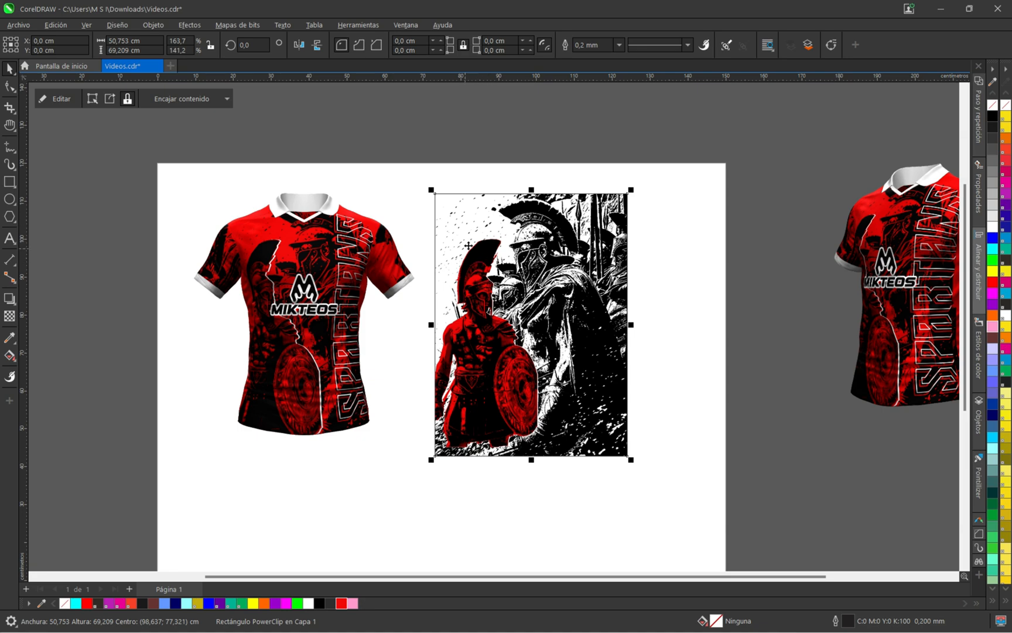
left_click(341, 603)
scroll(560, 323, "up", 1)
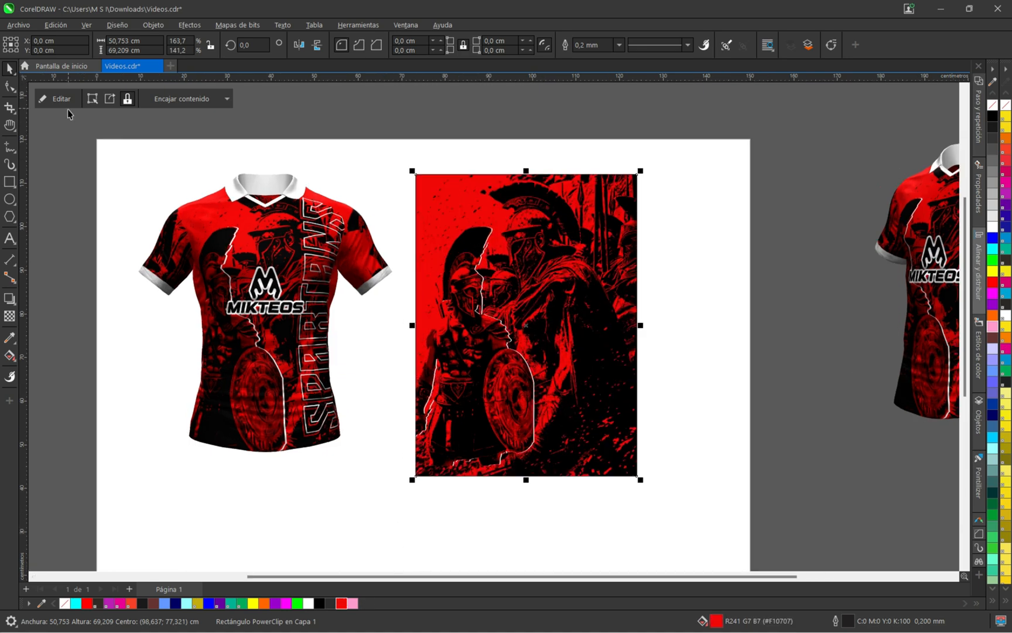
Edit the PowerClip contents, enlarging both images to about 59.8 × 100.7 cm and shifting them slightly down, and finish editing.
scroll(519, 471, "up", 2)
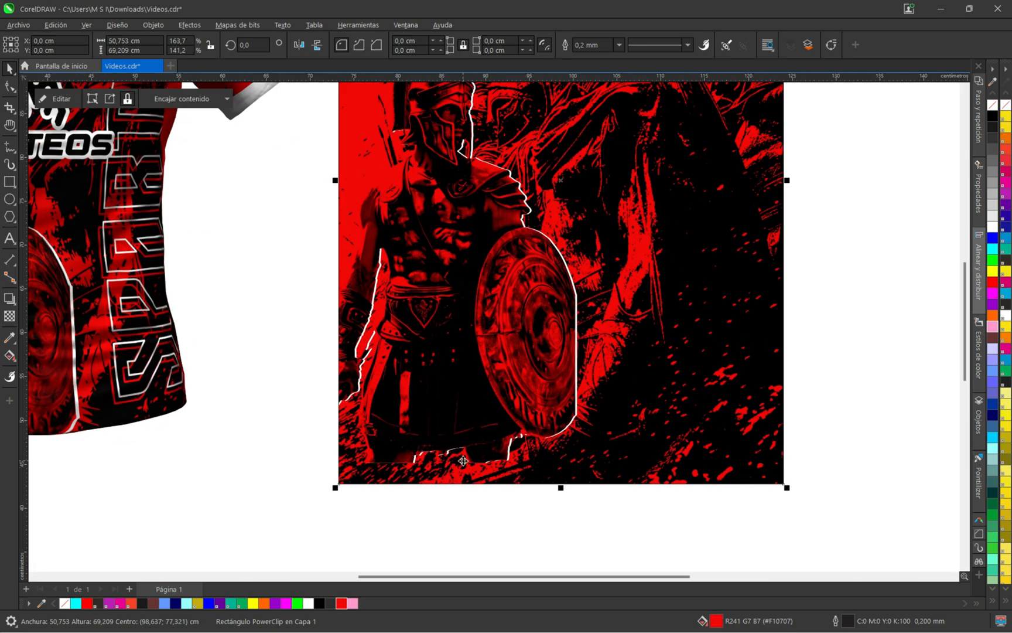
scroll(463, 461, "down", 1)
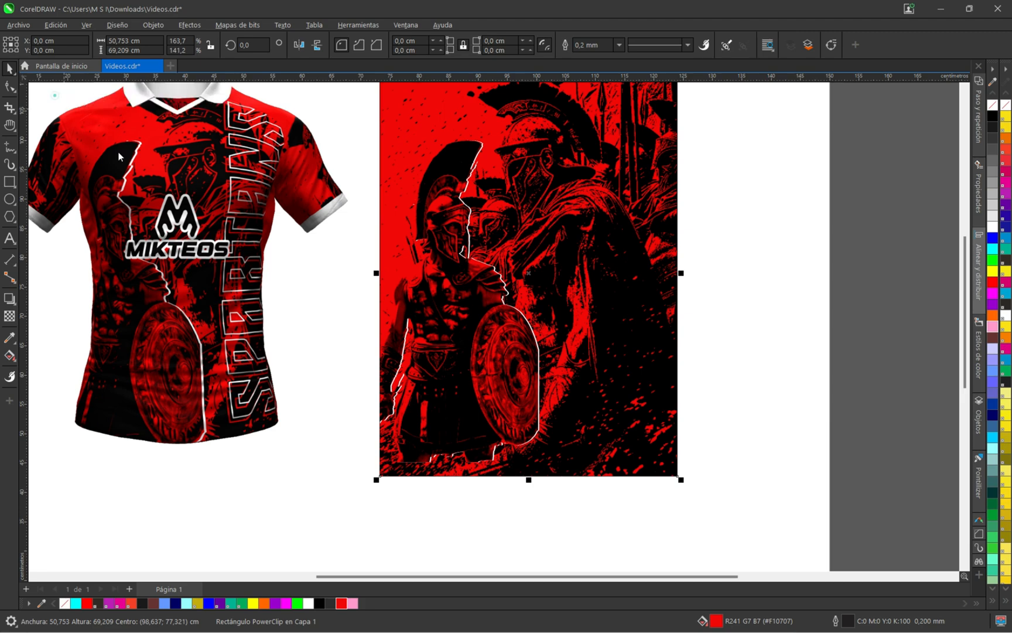
left_click(58, 99)
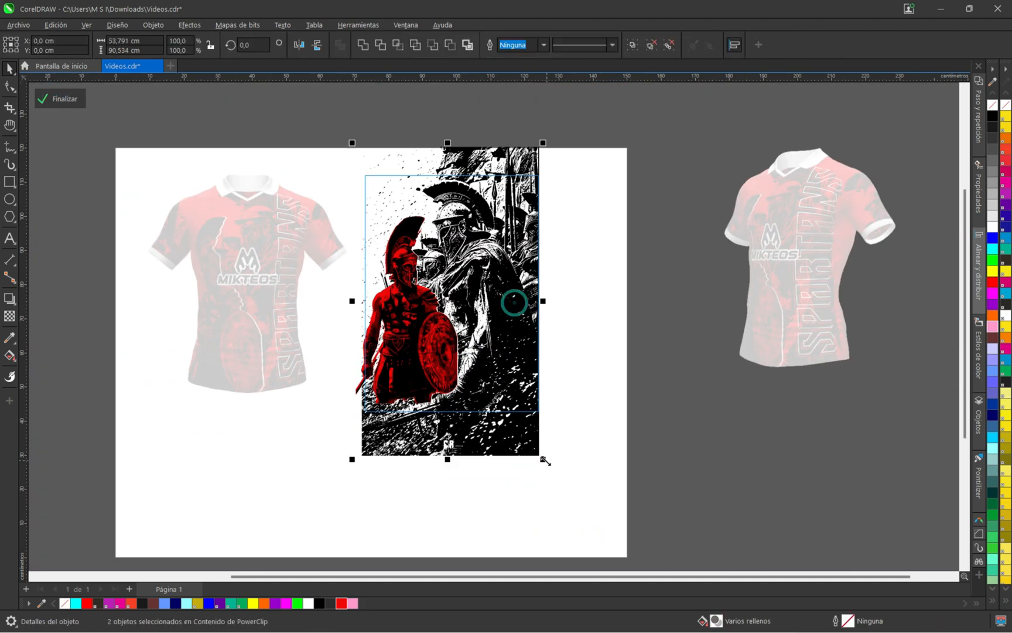
left_click_drag(543, 460, 562, 482)
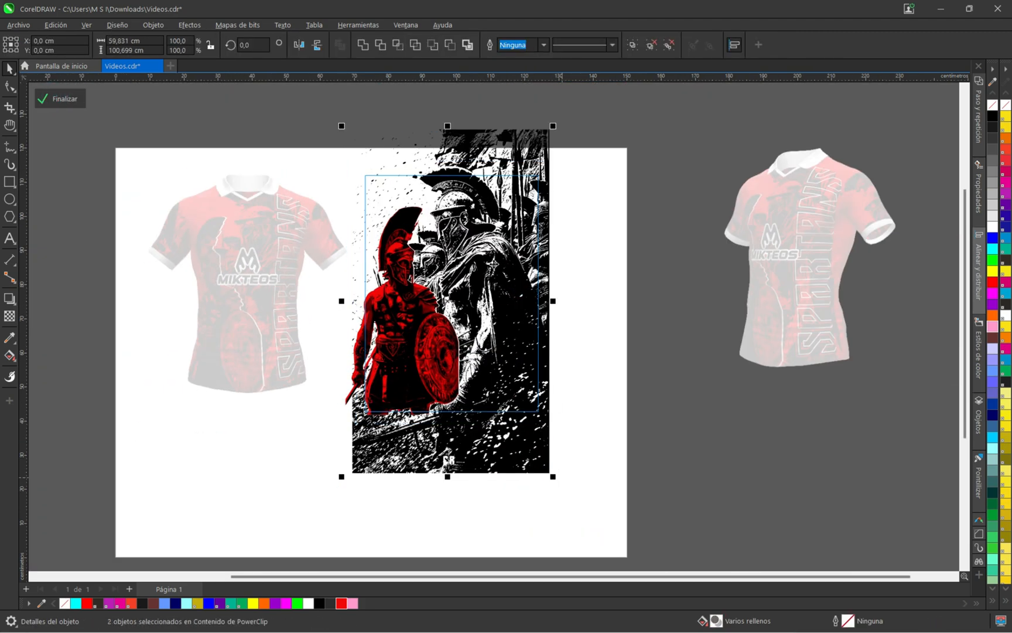
left_click_drag(498, 231, 498, 239)
left_click(58, 98)
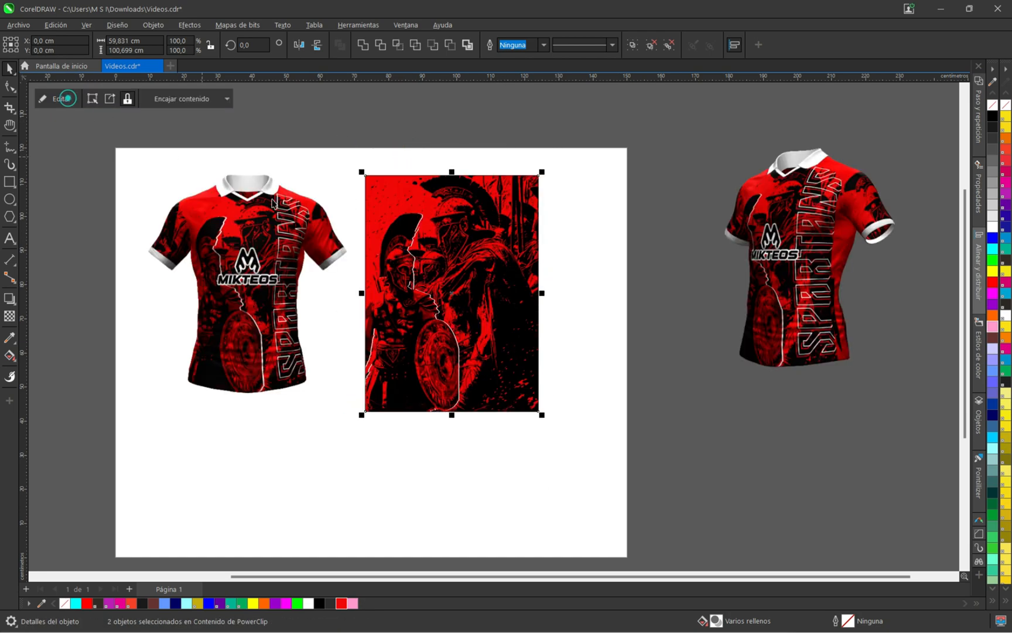
Add the text SPARTANS beside the artwork and enlarge it to about 44.3 × 6.4 cm.
scroll(384, 349, "down", 1)
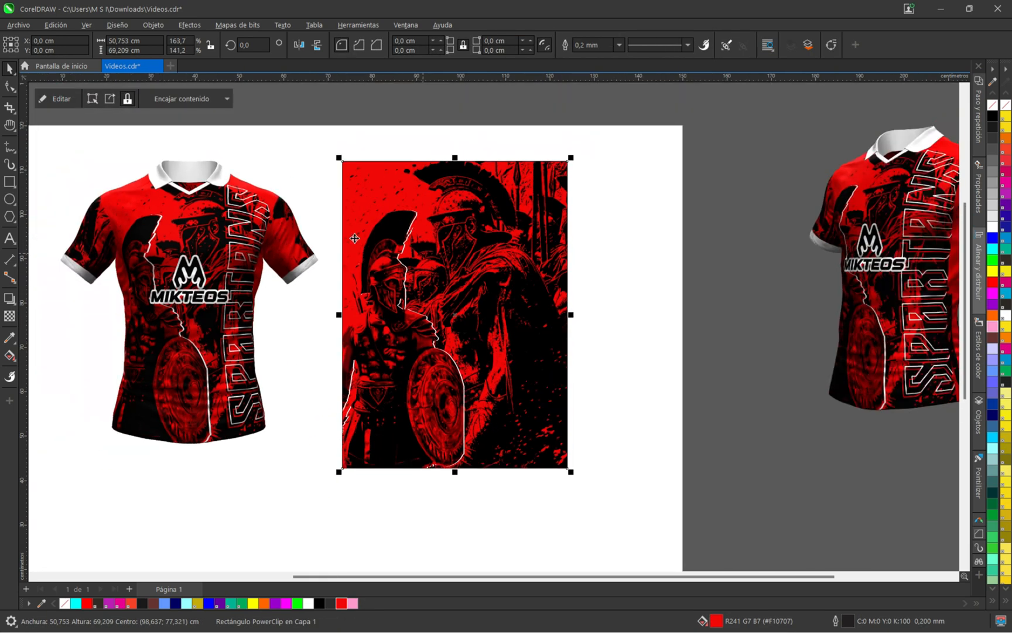
scroll(247, 290, "up", 3)
scroll(224, 390, "down", 2)
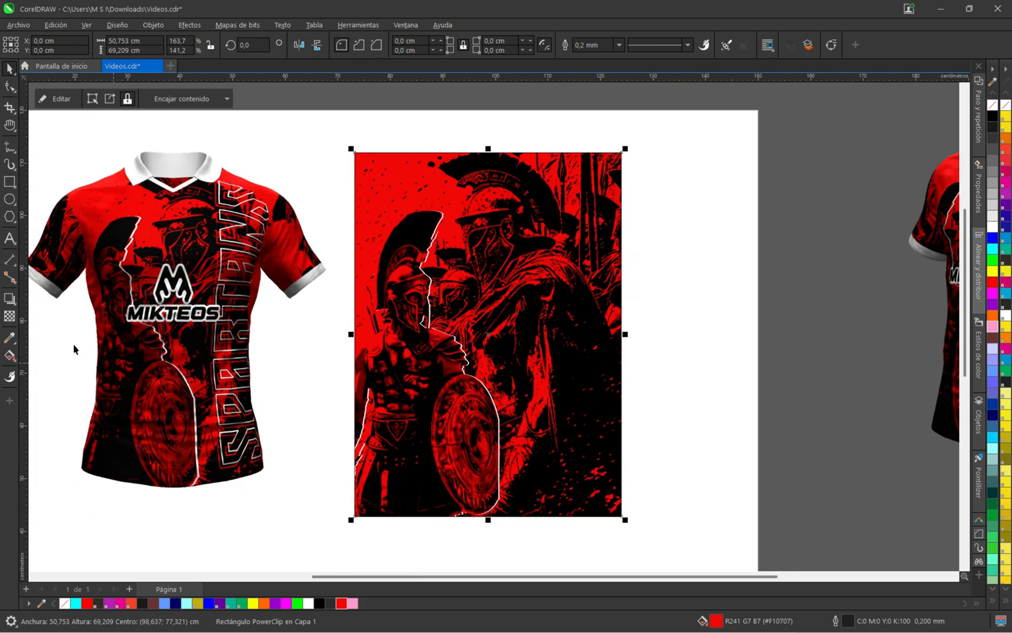
left_click(11, 242)
left_click(648, 326)
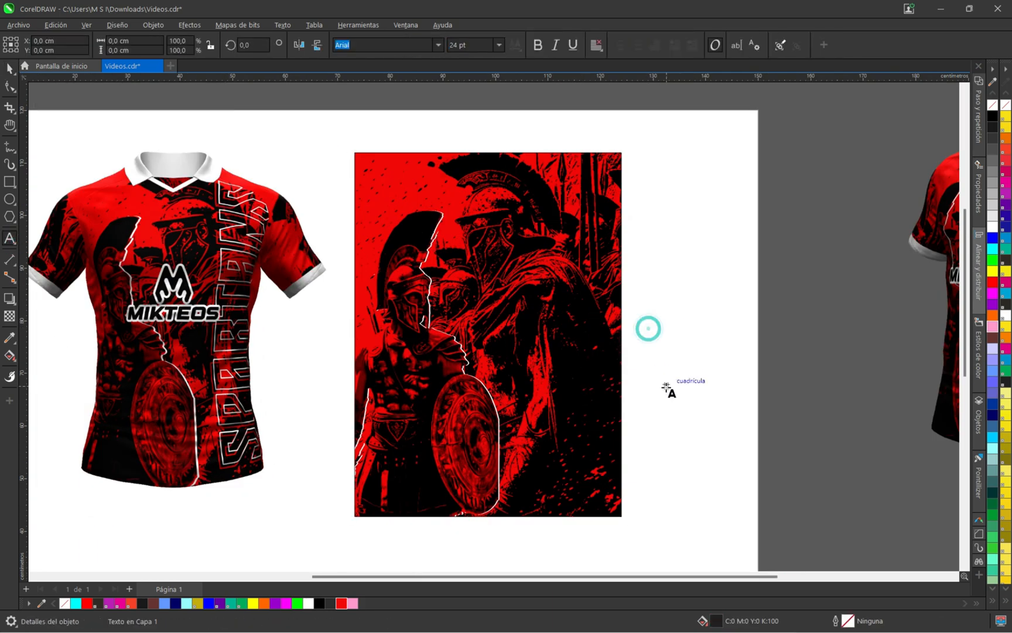
type("SPARTANS")
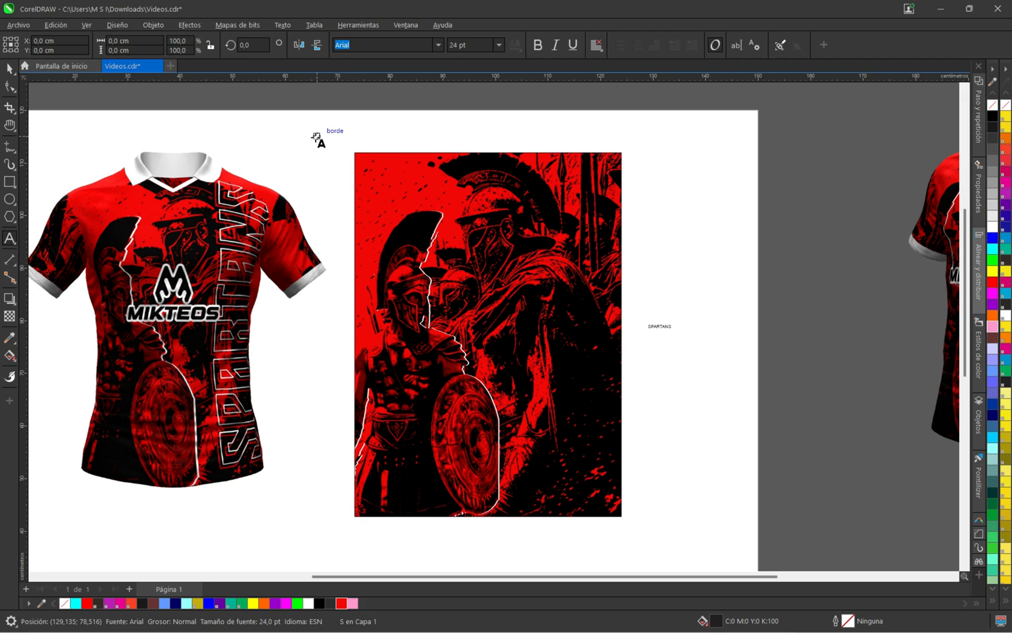
left_click(9, 68)
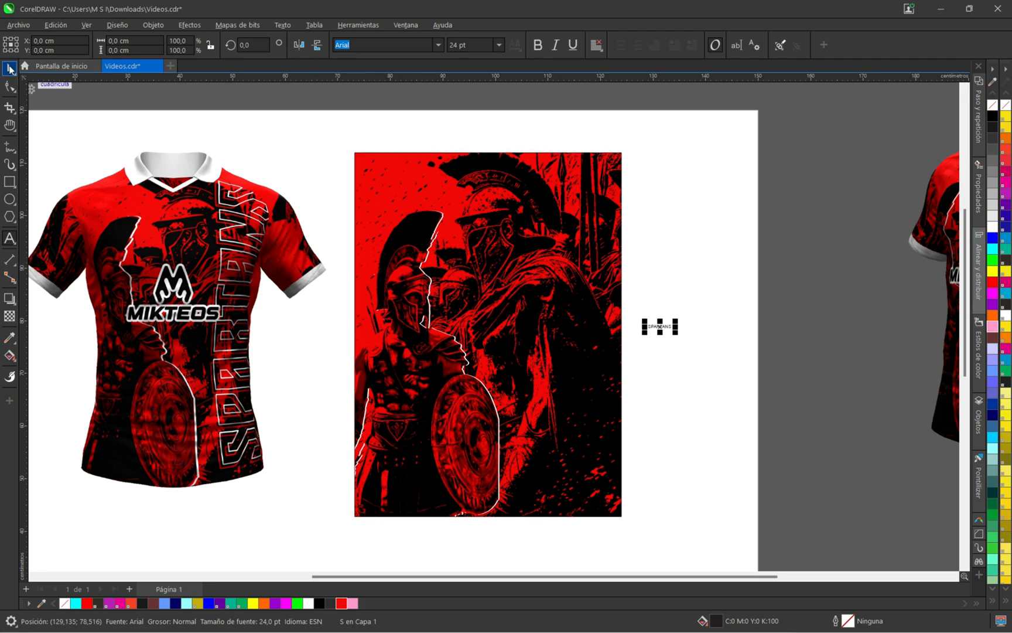
left_click_drag(678, 320, 852, 240)
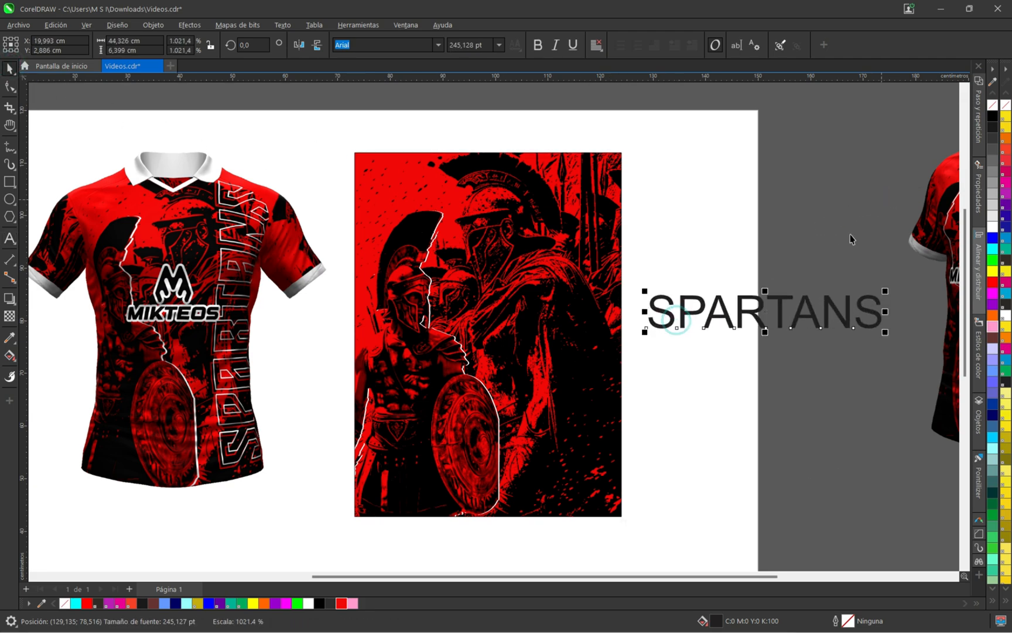
Set the SPARTANS text's font to Botafogo 2023 2024.
scroll(214, 345, "up", 1)
scroll(214, 345, "up", 1)
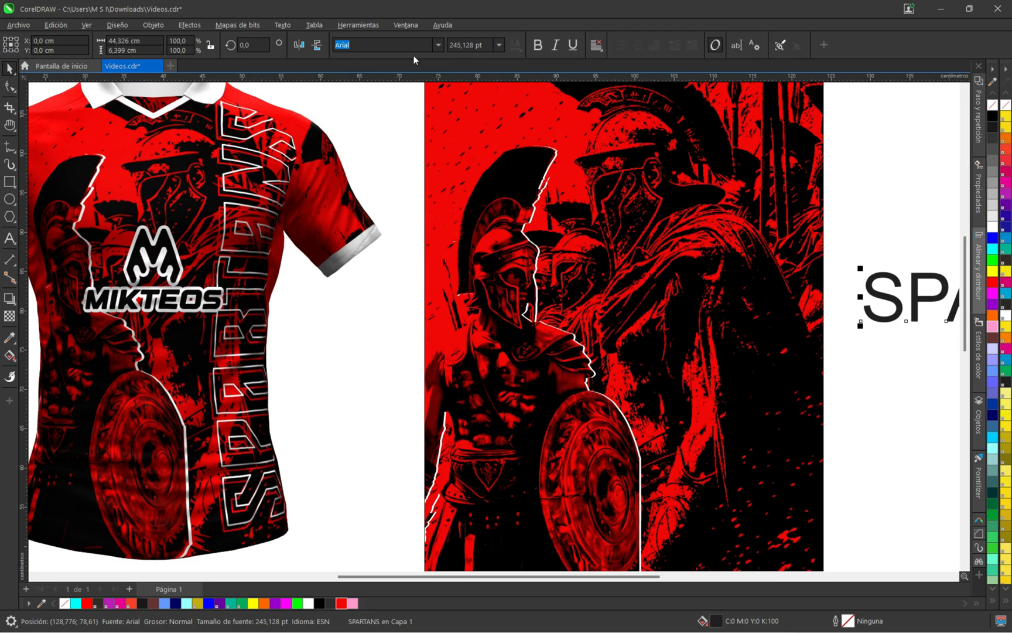
type("Bo")
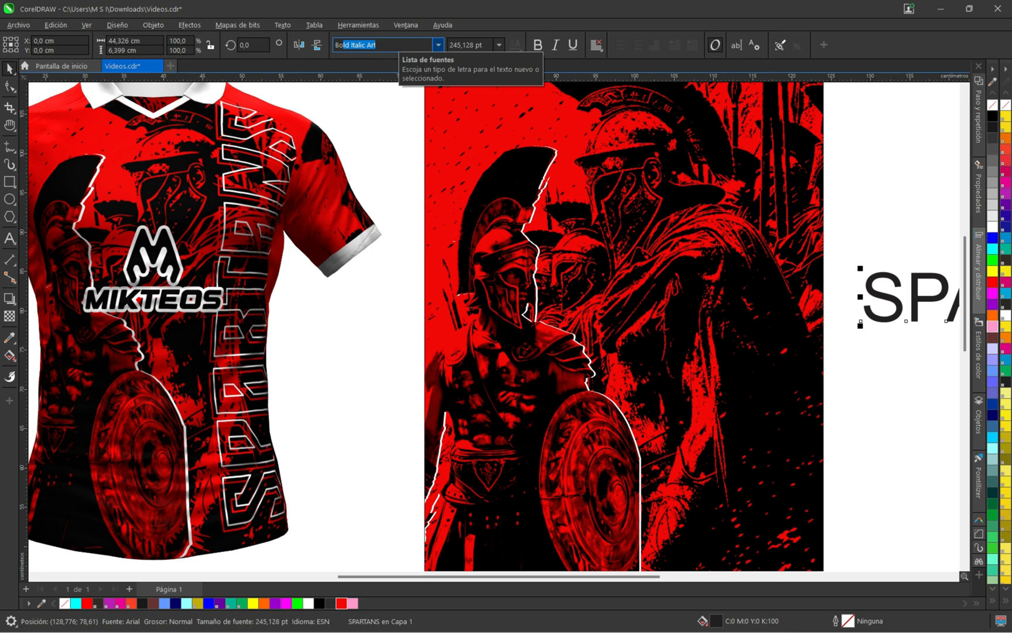
type("tafogo 2023 2024")
key("Return")
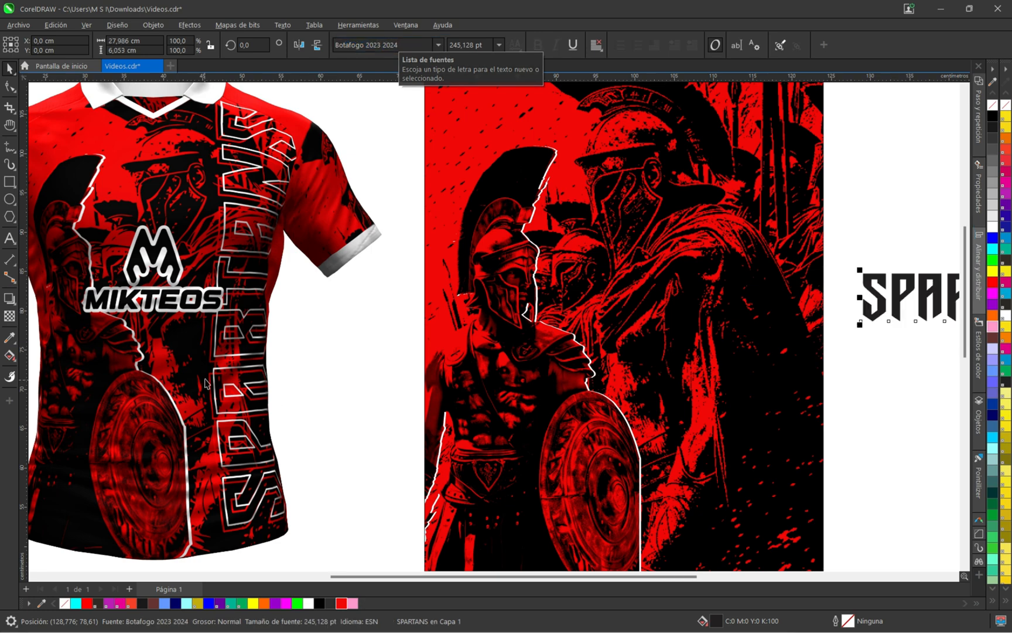
Rotate the SPARTANS text 90° and place it over the artwork's right side, enlarged to about 13.1 × 60.7 cm.
scroll(205, 384, "down", 1)
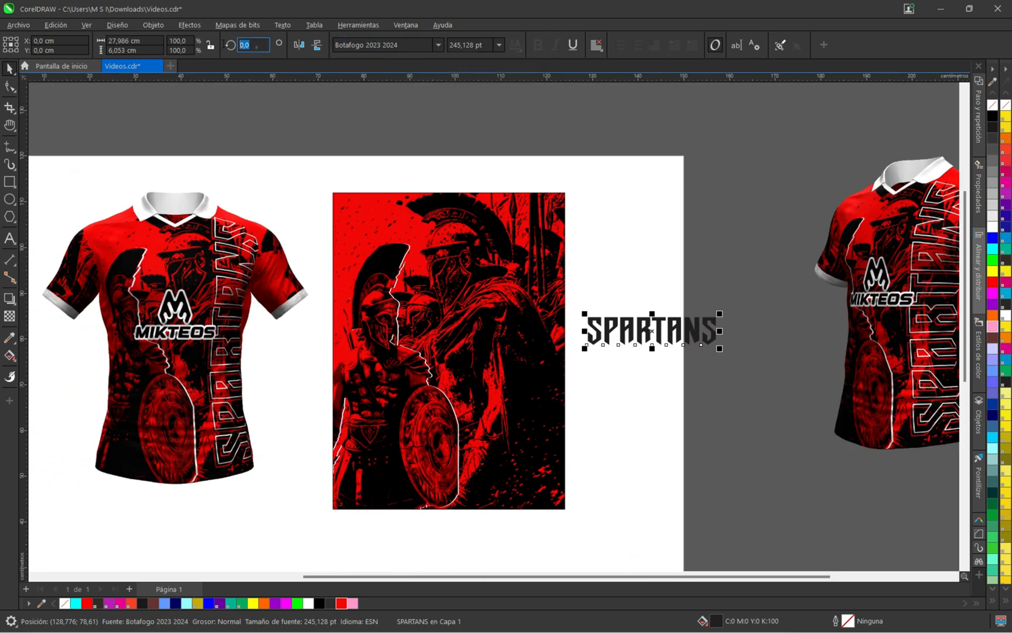
type("90")
key("Return")
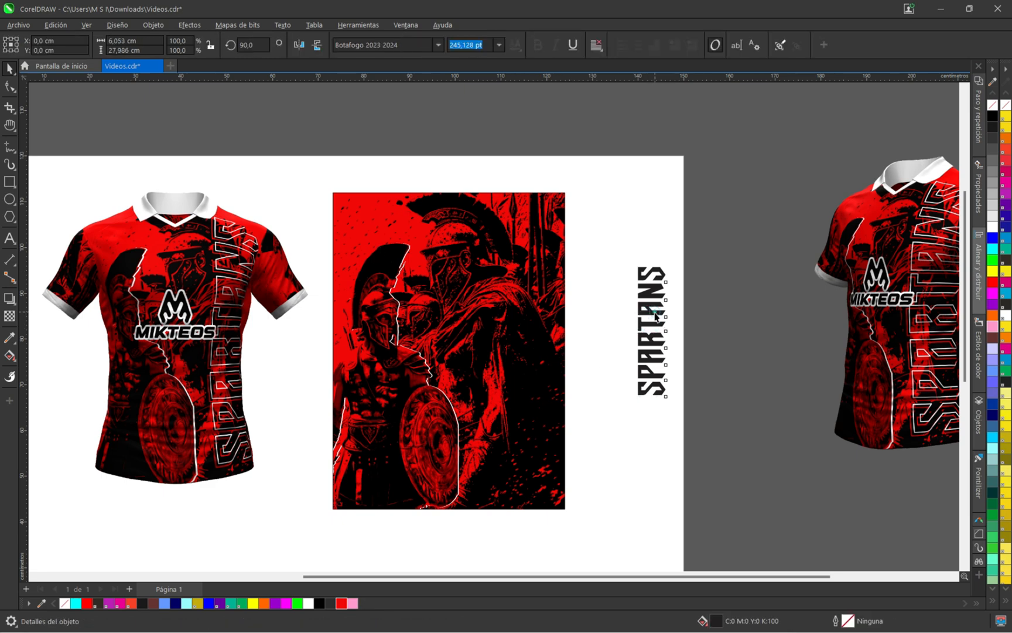
left_click_drag(655, 311, 509, 398)
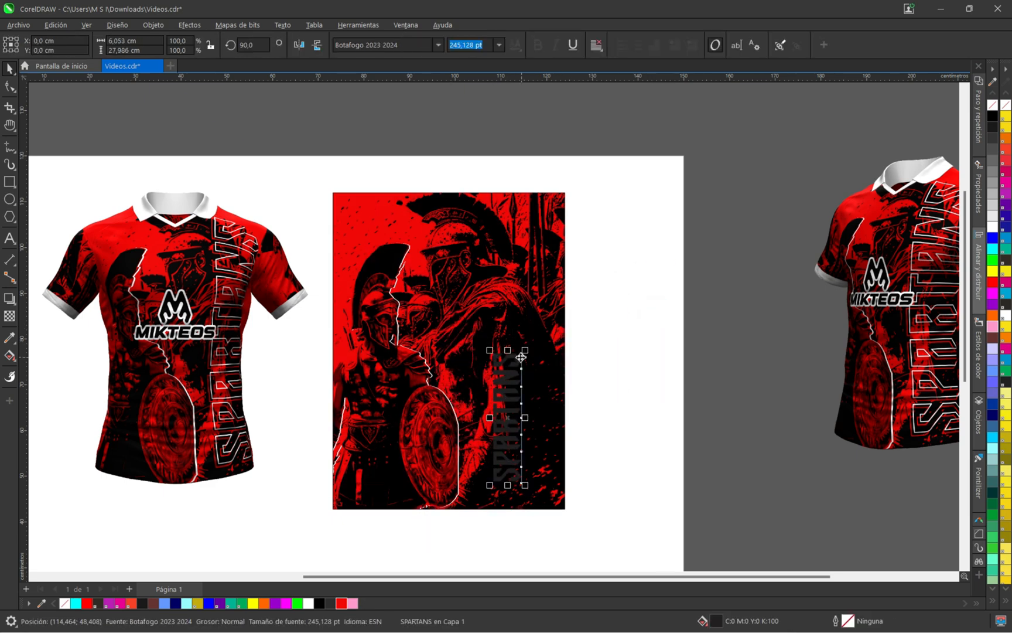
left_click_drag(529, 349, 553, 249)
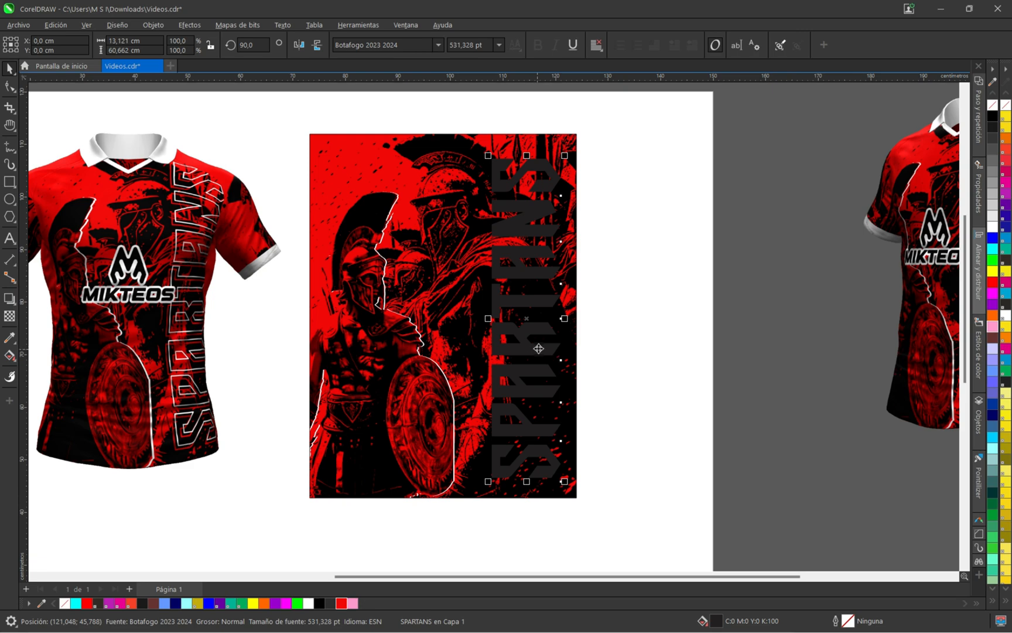
scroll(538, 348, "up", 1)
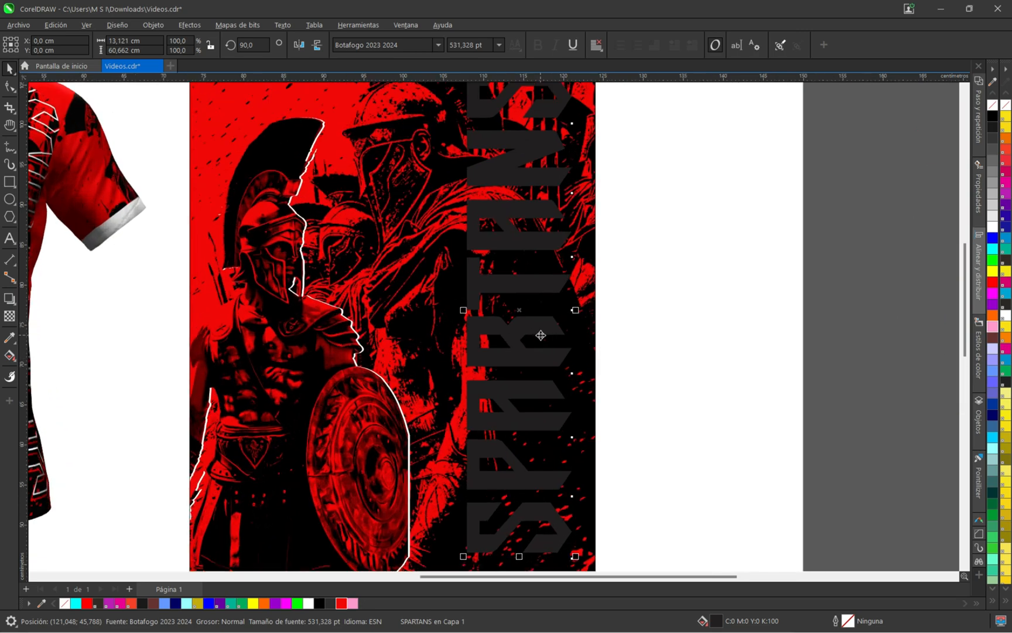
Give the SPARTANS lettering a white outline with no fill and convert it to curves.
right_click(992, 227)
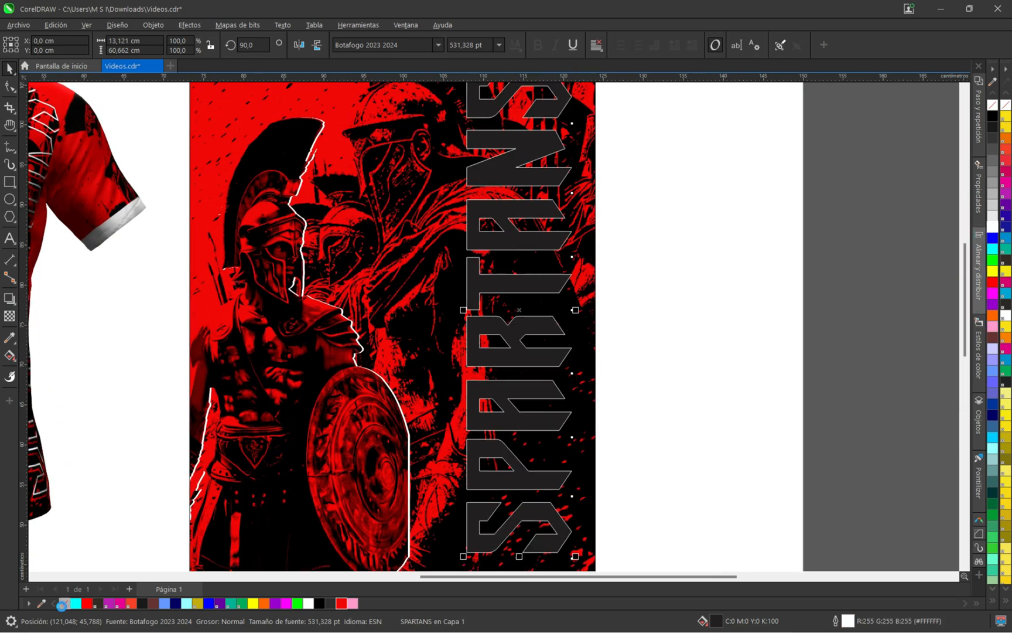
left_click(62, 604)
scroll(551, 249, "up", 1)
scroll(551, 249, "down", 2)
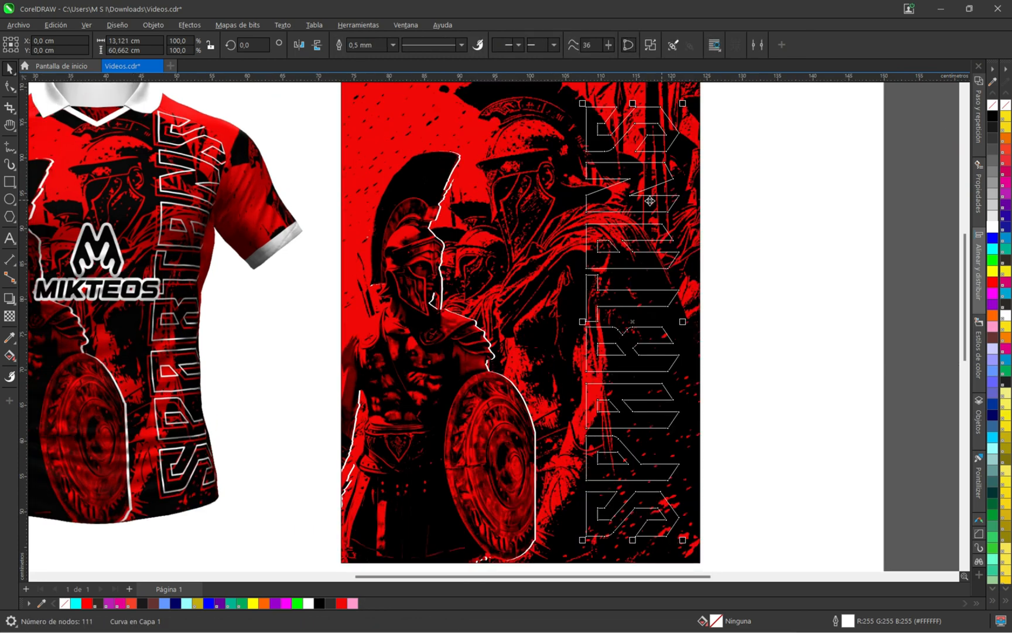
Set the SPARTANS lettering's outline width to 2.0 mm.
left_click(393, 46)
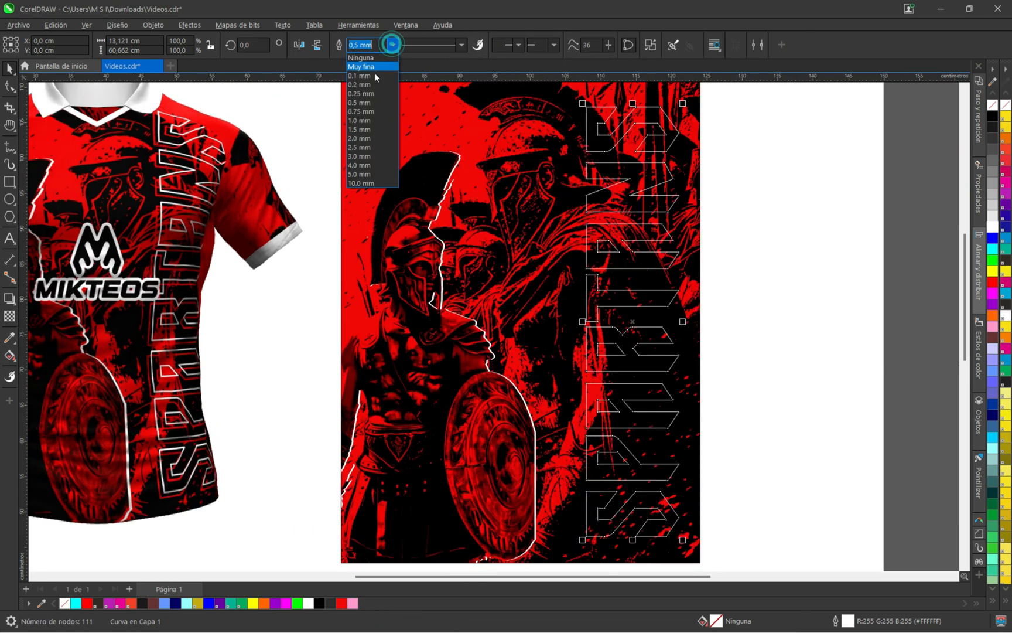
left_click(370, 141)
scroll(703, 226, "up", 3)
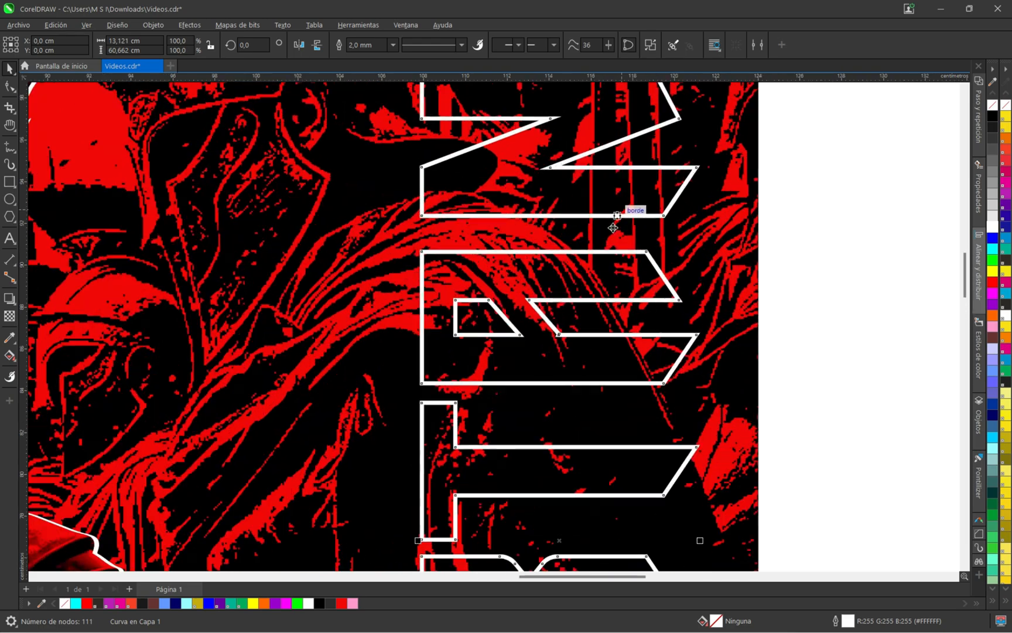
scroll(613, 228, "down", 2)
scroll(553, 161, "up", 3)
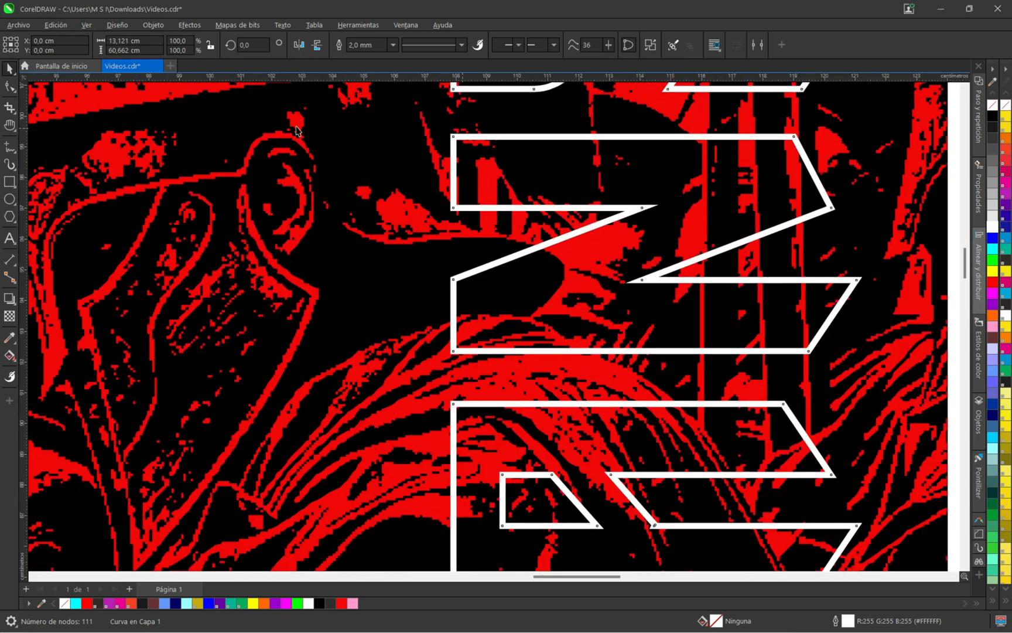
Convert the SPARTANS lettering's outline into an object.
left_click(146, 25)
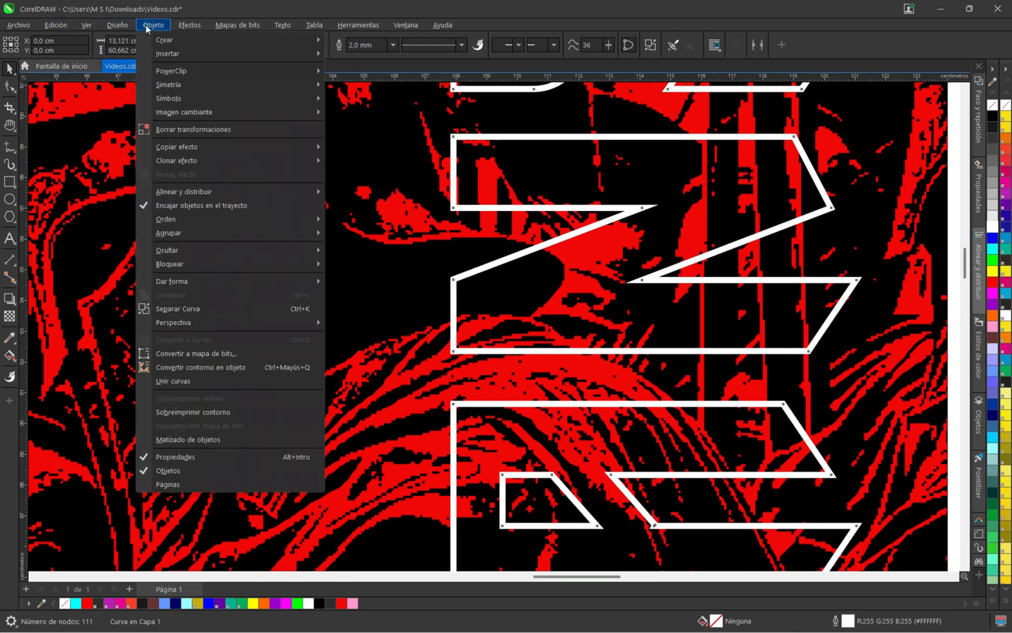
left_click(241, 369)
scroll(538, 256, "down", 5)
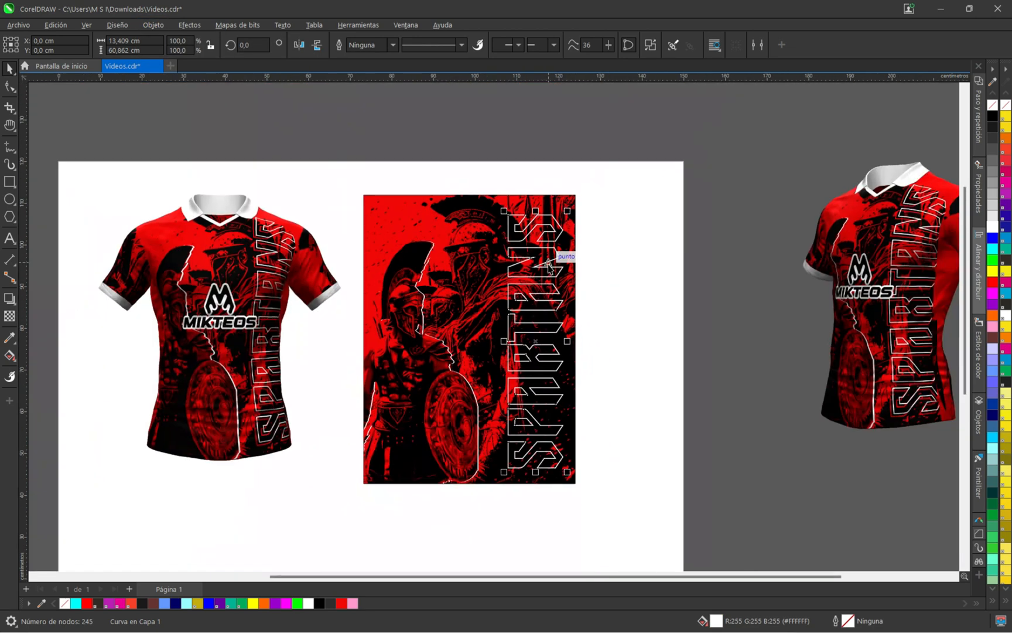
Try placing the SPARTANS lettering over the matching lettering on the front jersey mockup.
left_click_drag(519, 466, 252, 445)
scroll(249, 436, "up", 3)
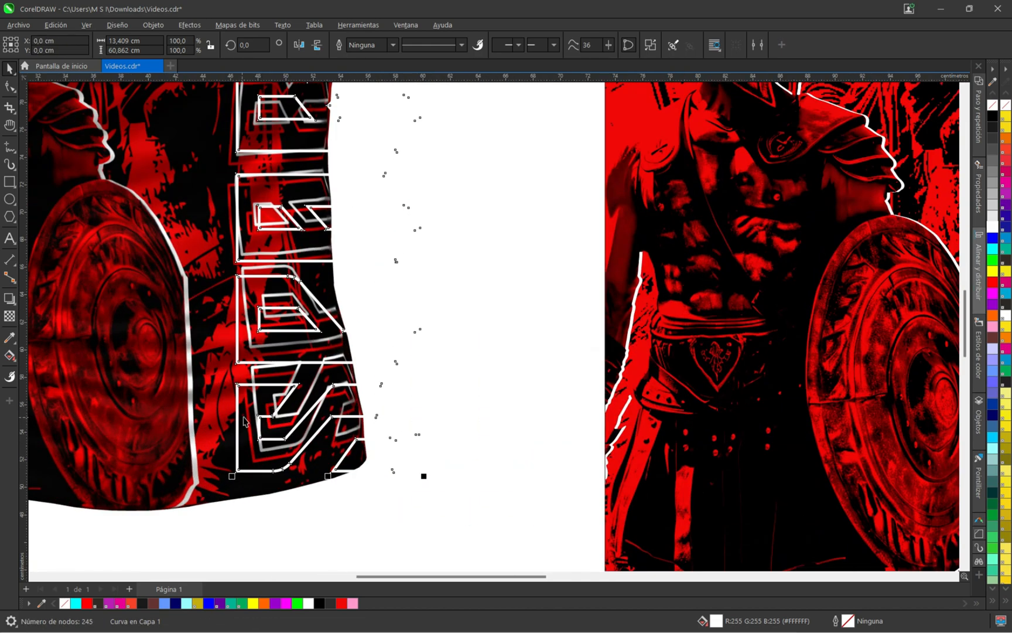
key("ctrl+z")
scroll(537, 349, "down", 4)
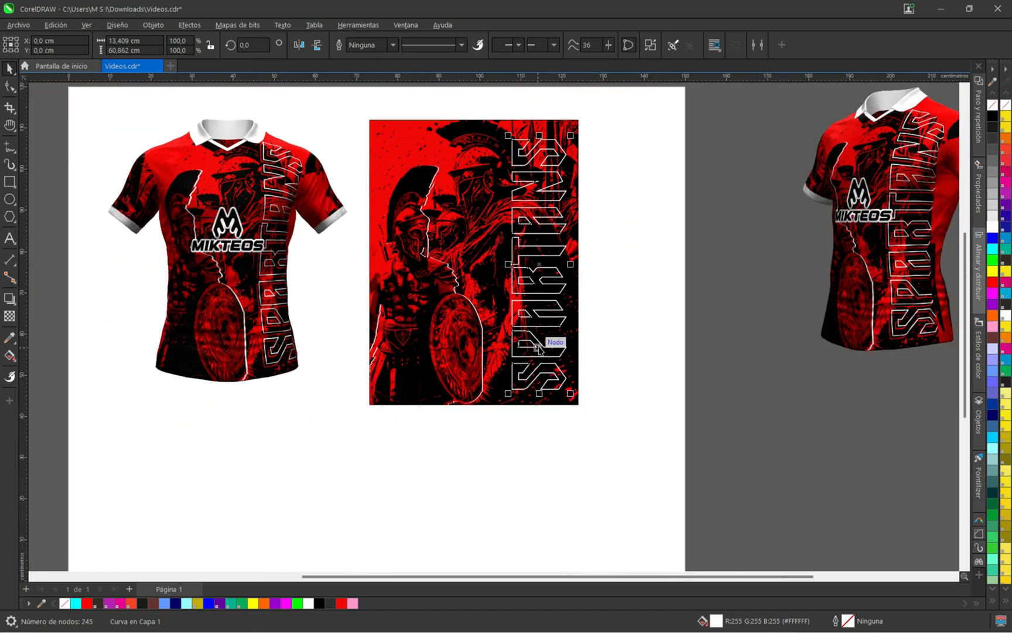
Duplicate the SPARTANS lettering, offset slightly down and to the left of the white original, and colour the copy red.
scroll(537, 349, "up", 3)
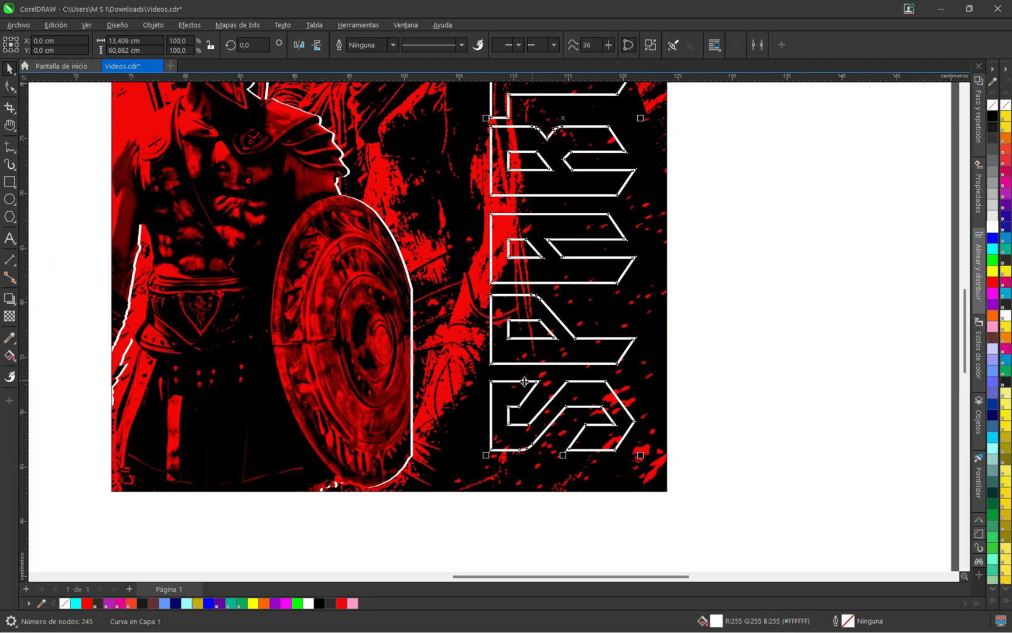
scroll(516, 383, "up", 2)
left_click_drag(510, 382, 487, 397)
right_click(341, 603)
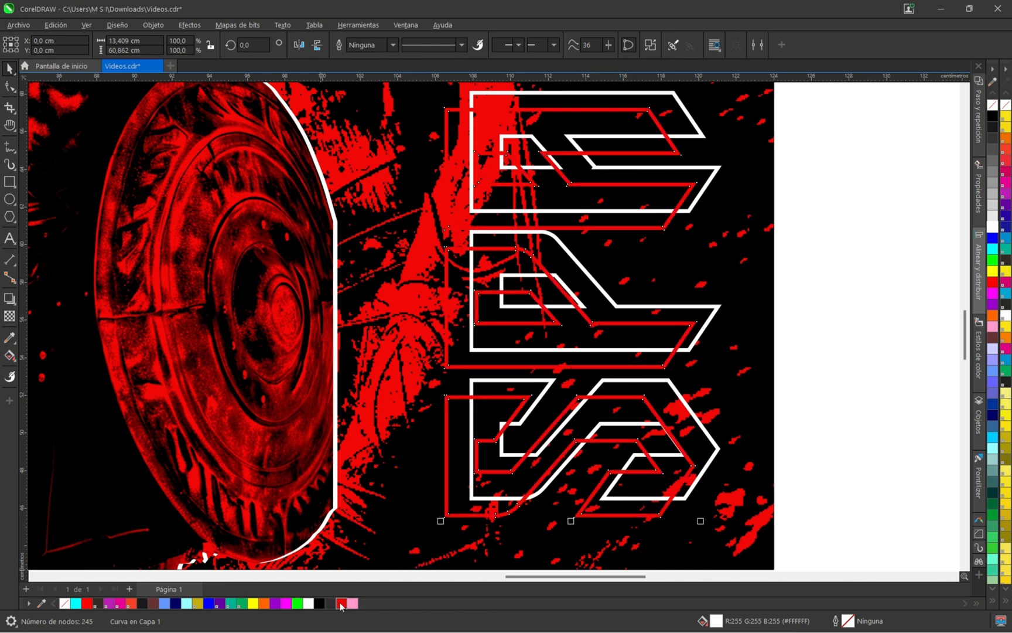
left_click(547, 384)
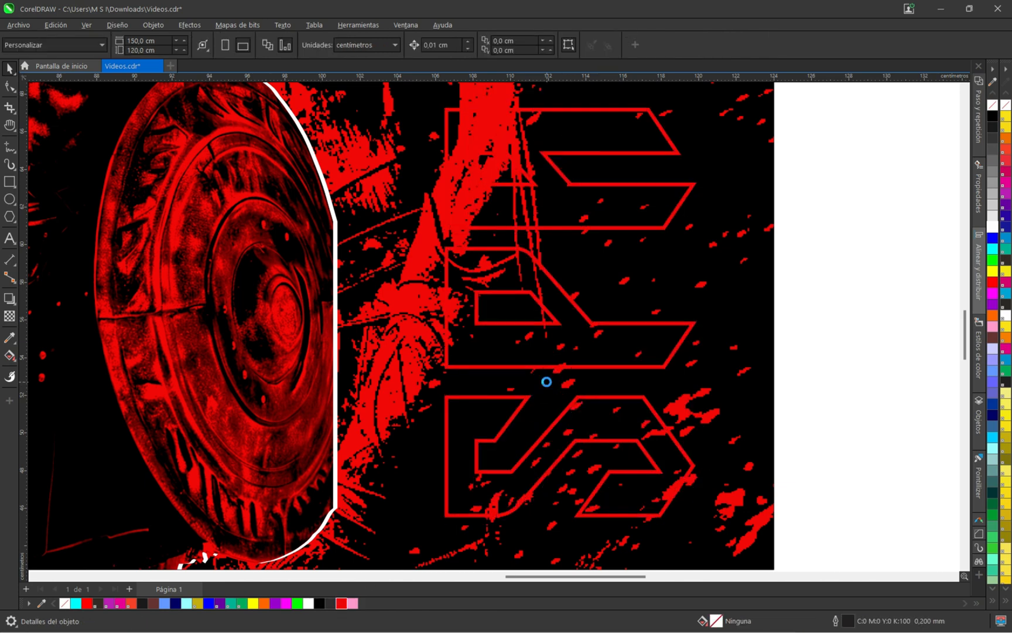
scroll(574, 352, "down", 4)
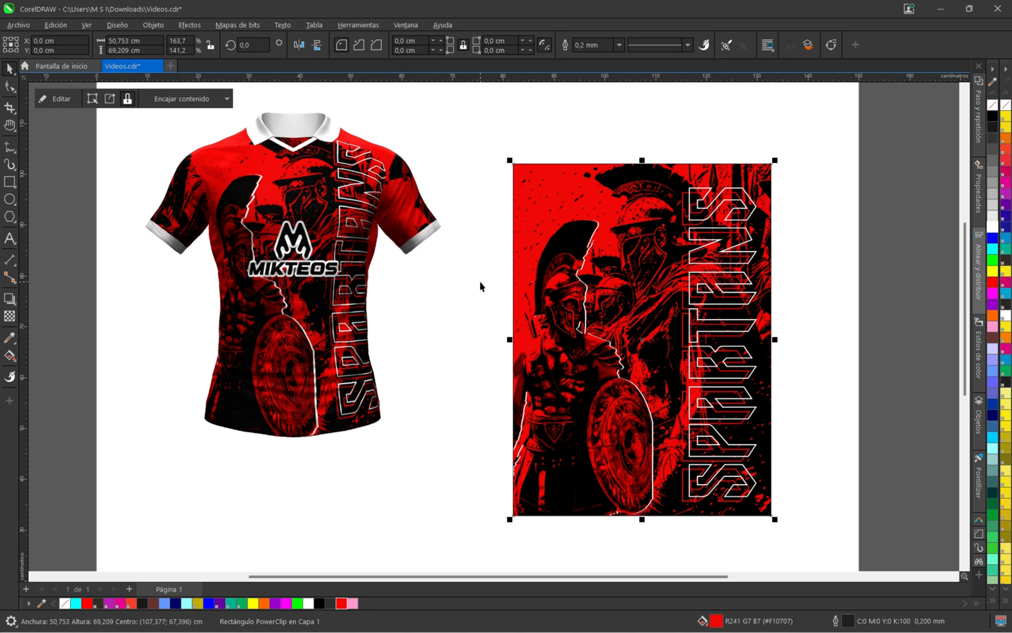
Switch to Illustrator, leave isolation mode and delete the three old designs from the artboard.
key("alt+Tab")
key("alt+Tab")
key("alt+Tab")
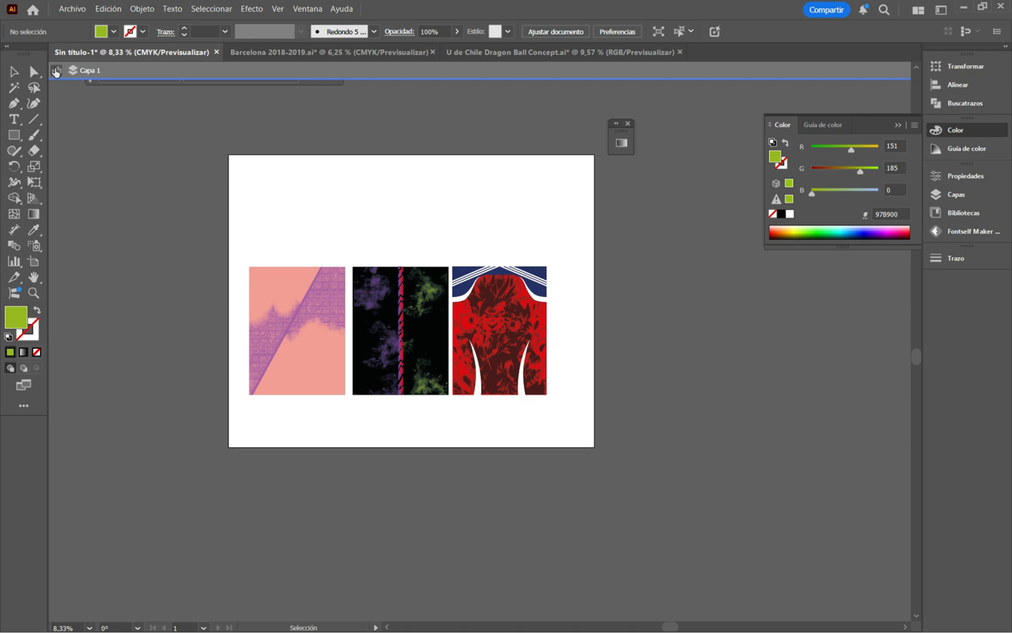
left_click(56, 72)
left_click_drag(199, 212, 612, 495)
key("Delete")
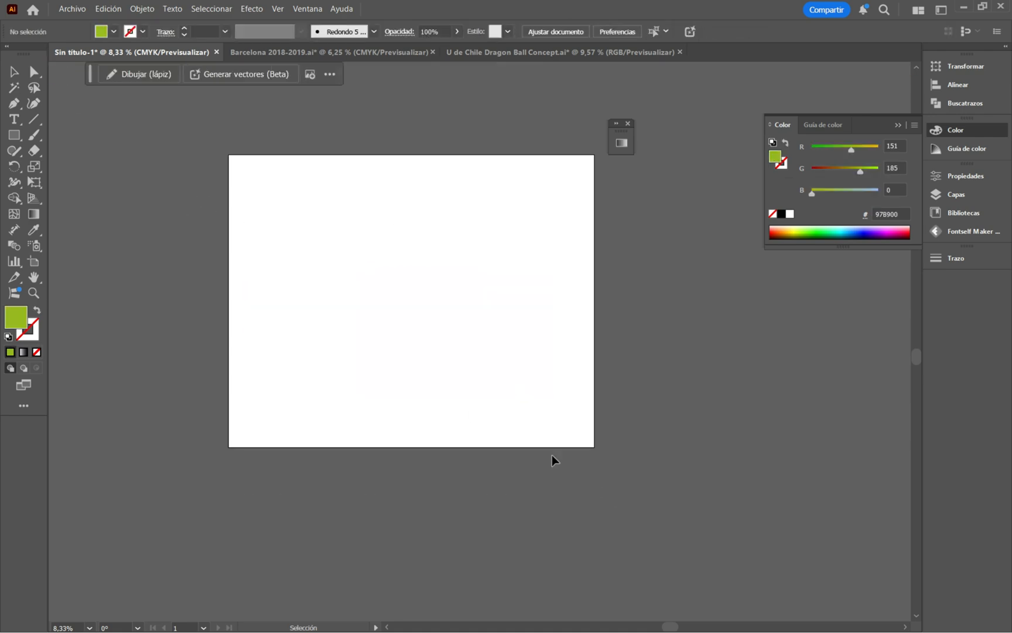
left_click(508, 213)
Switch to Photoshop, hide Capa 1 and show only the Relleno de color 1 layer.
key("alt+Tab")
key("alt+Tab")
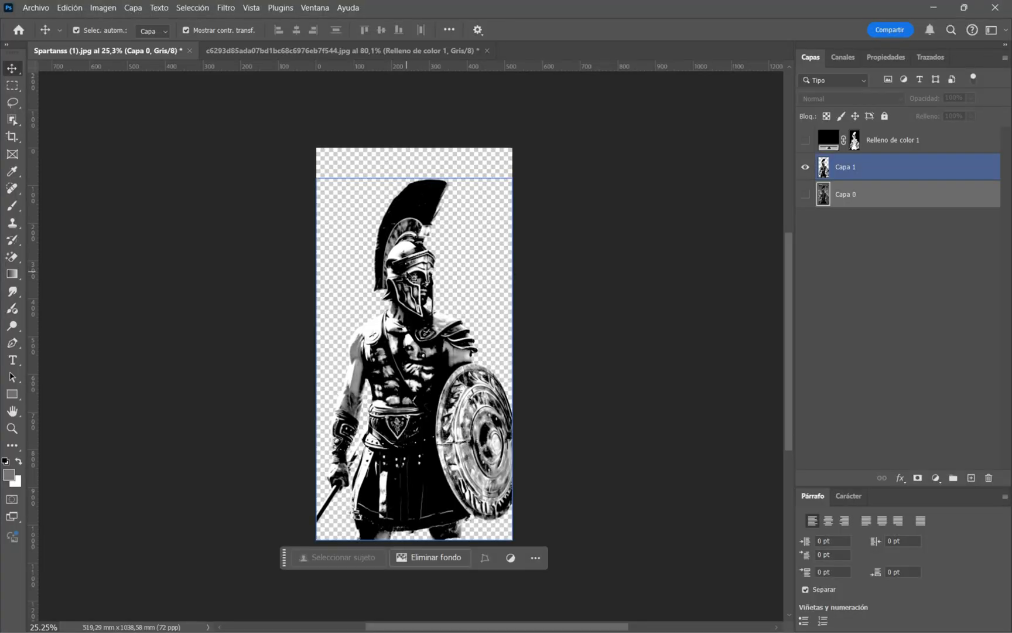
left_click(819, 177)
left_click(807, 166)
left_click(807, 140)
left_click(828, 140)
scroll(401, 330, "up", 5)
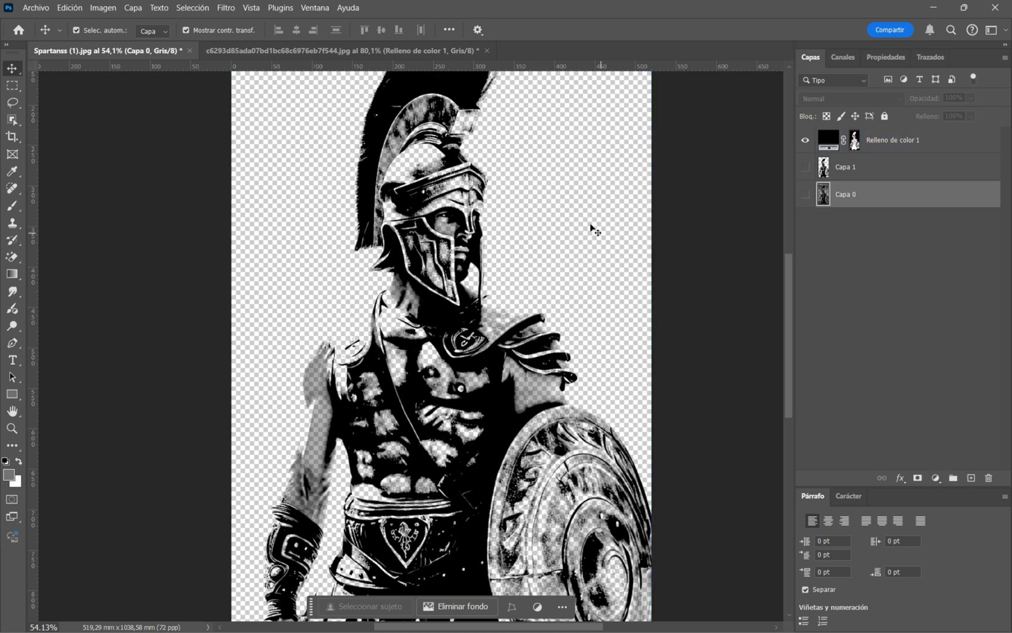
scroll(565, 218, "down", 5, "alt")
left_click(696, 251)
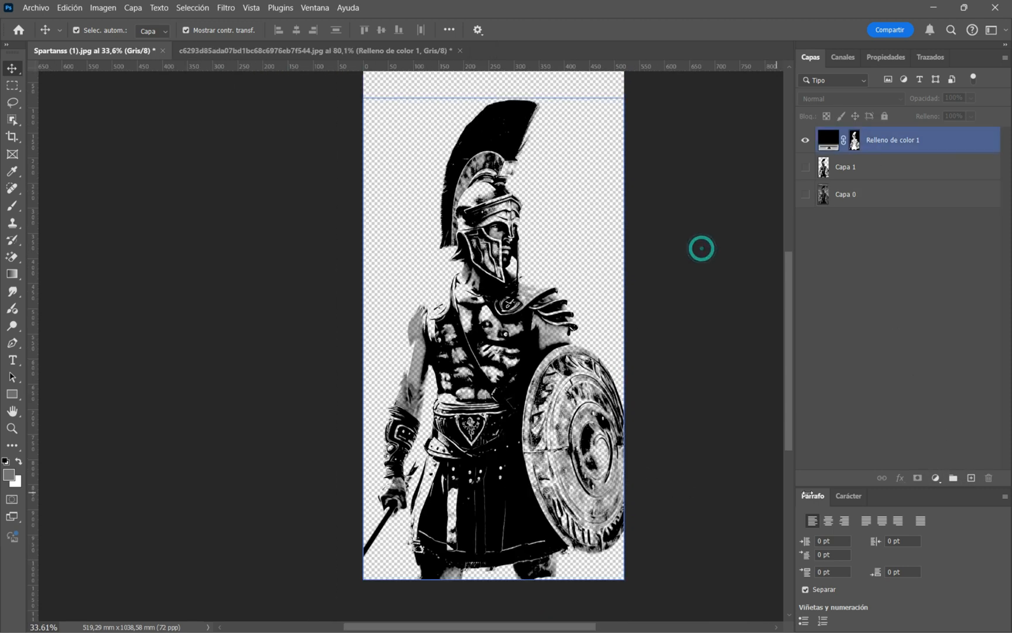
Add a white solid colour fill layer with 100% brightness and move it below Relleno de color 1.
left_click(937, 478)
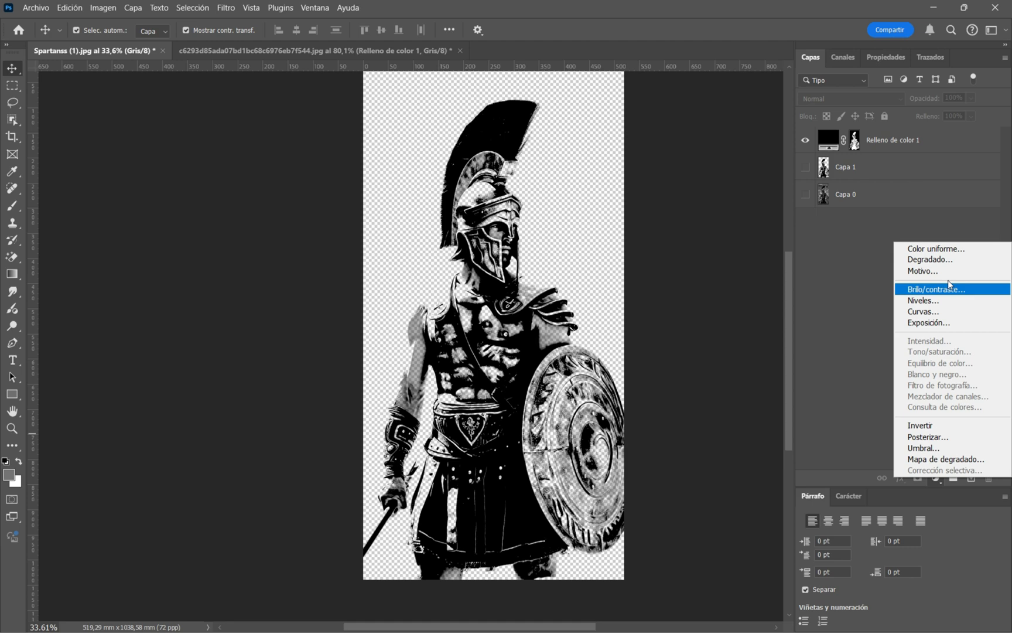
left_click(952, 248)
type("100")
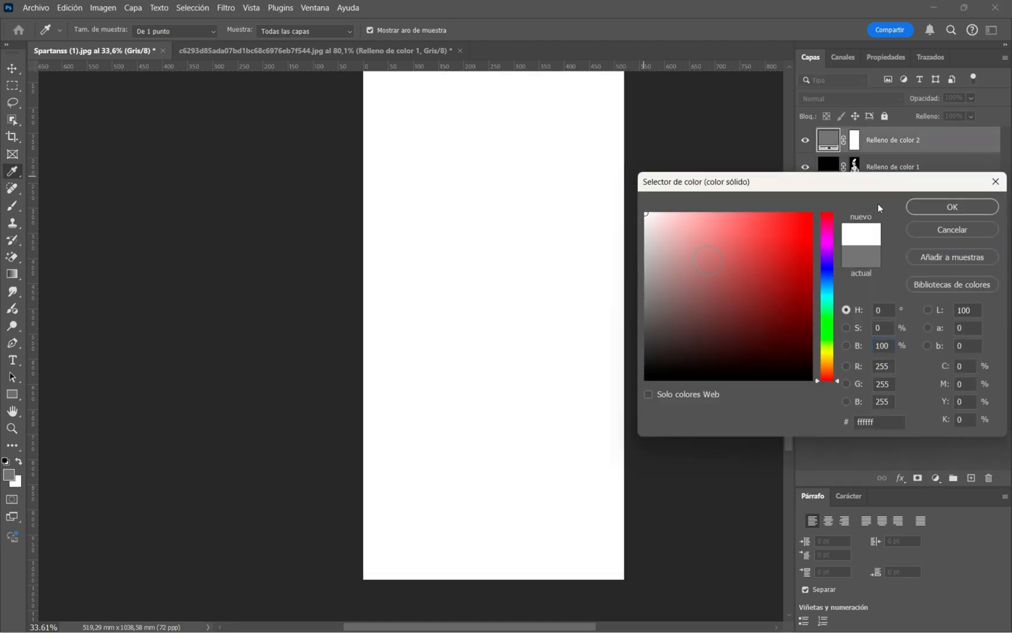
left_click(950, 206)
key("ctrl+bracketleft")
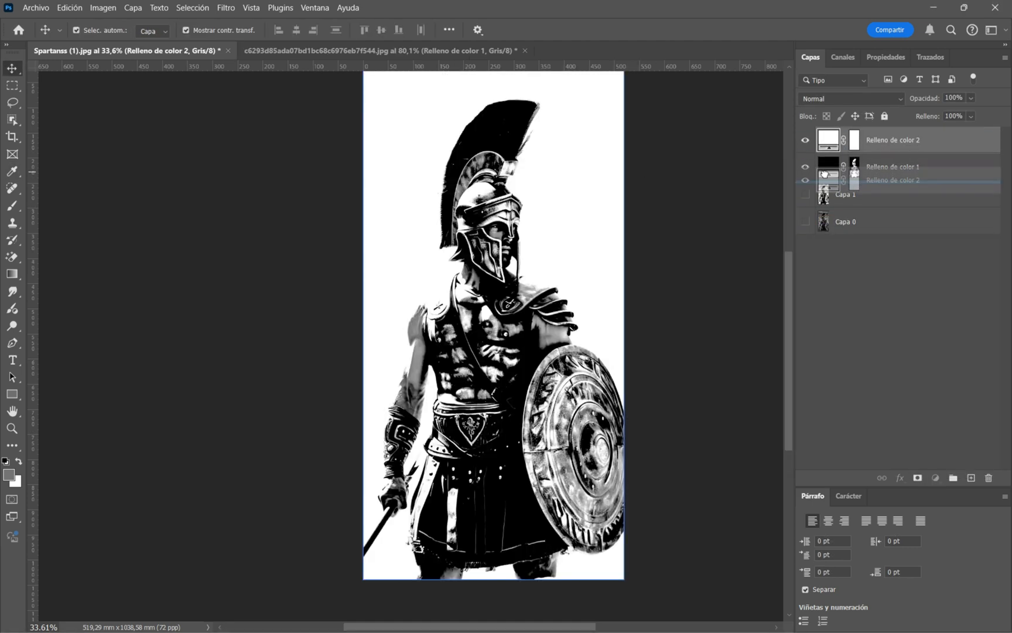
scroll(483, 309, "up", 4)
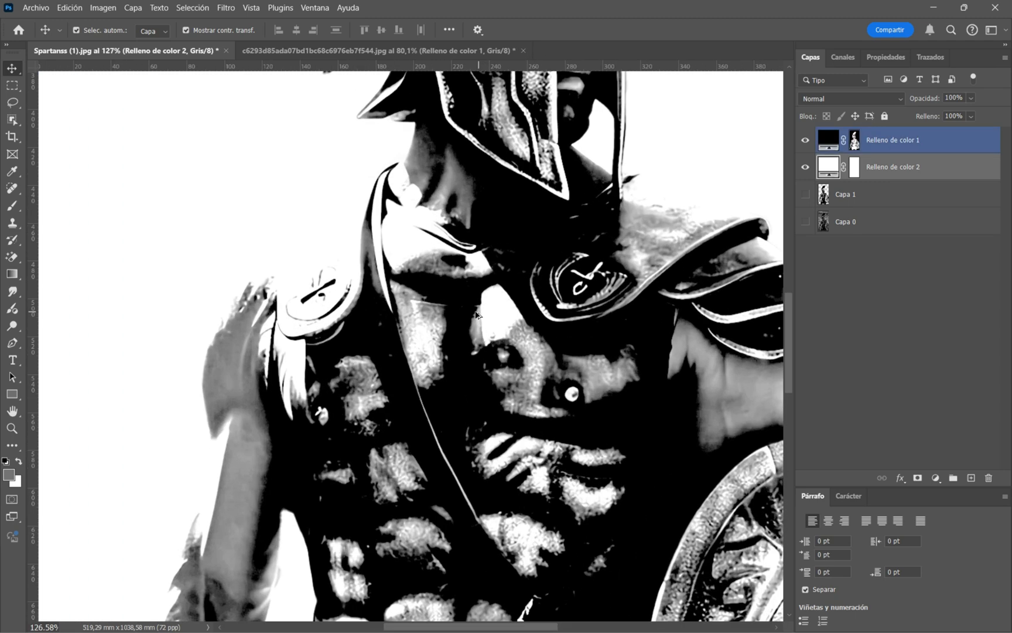
scroll(398, 329, "down", 4)
scroll(372, 338, "down", 2)
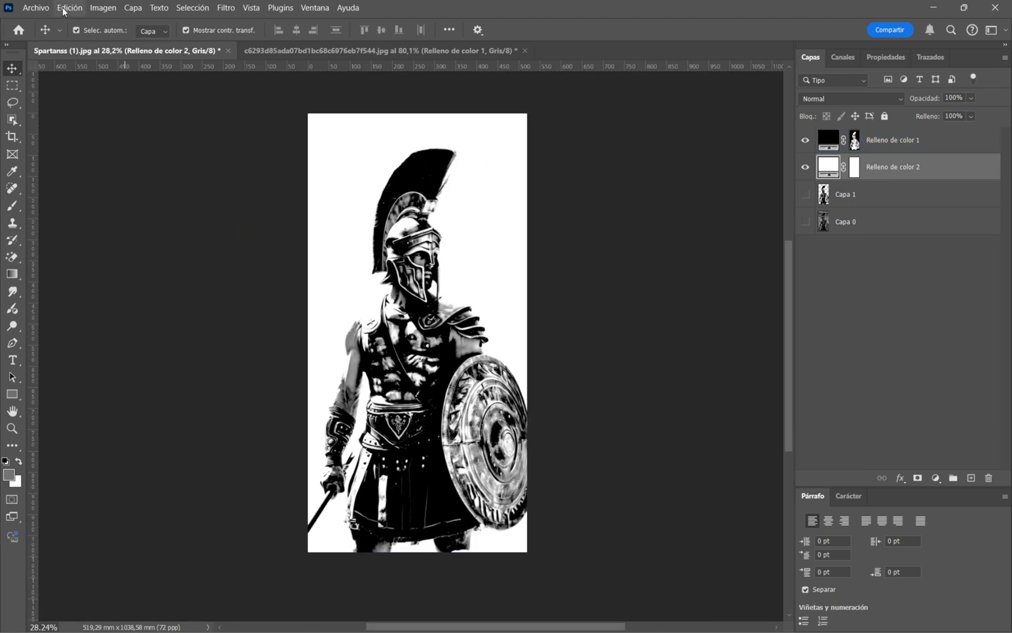
Quick-export the warrior on white as a PNG named sOARTA AI in the Duotono folder.
left_click(35, 8)
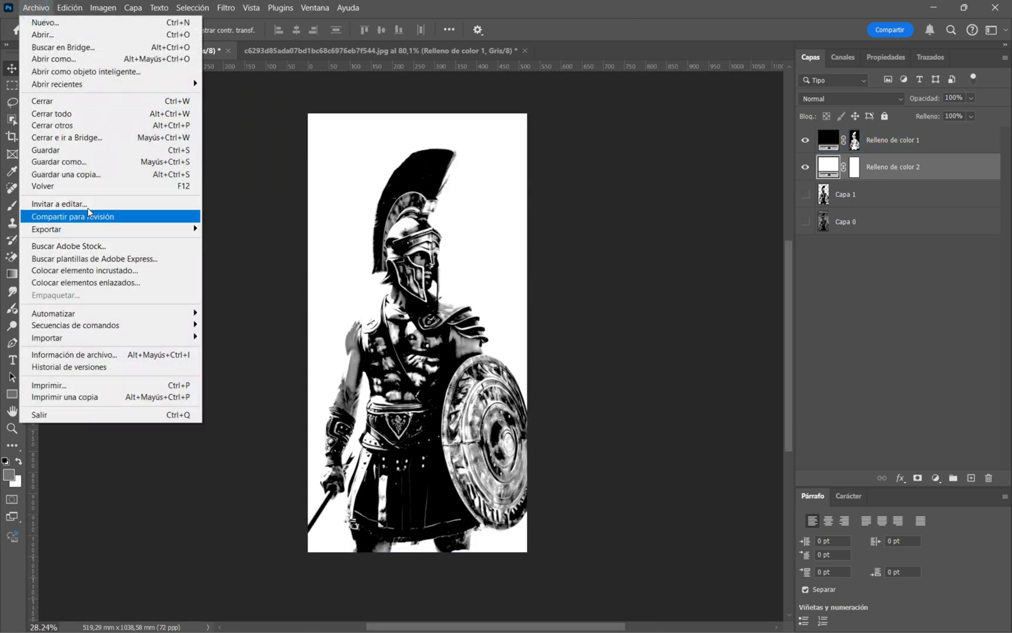
mouse_move(154, 230)
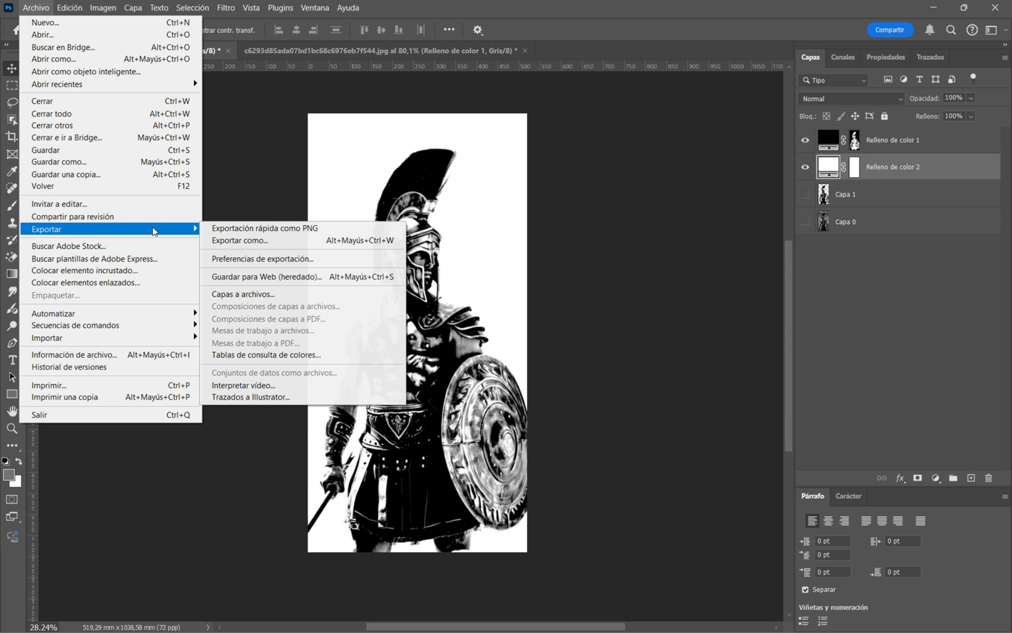
left_click(286, 234)
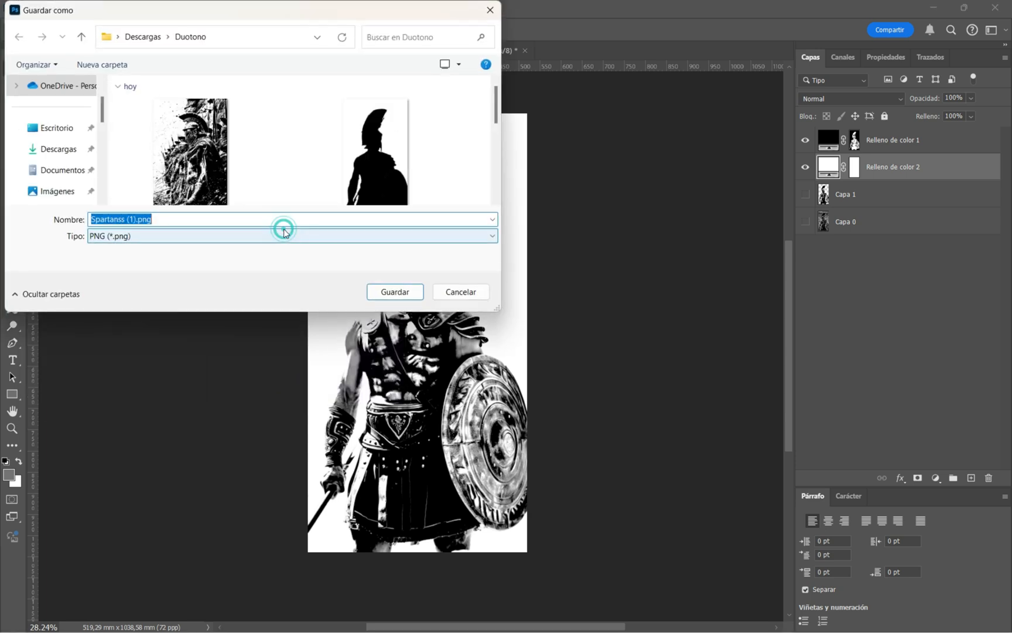
type("s")
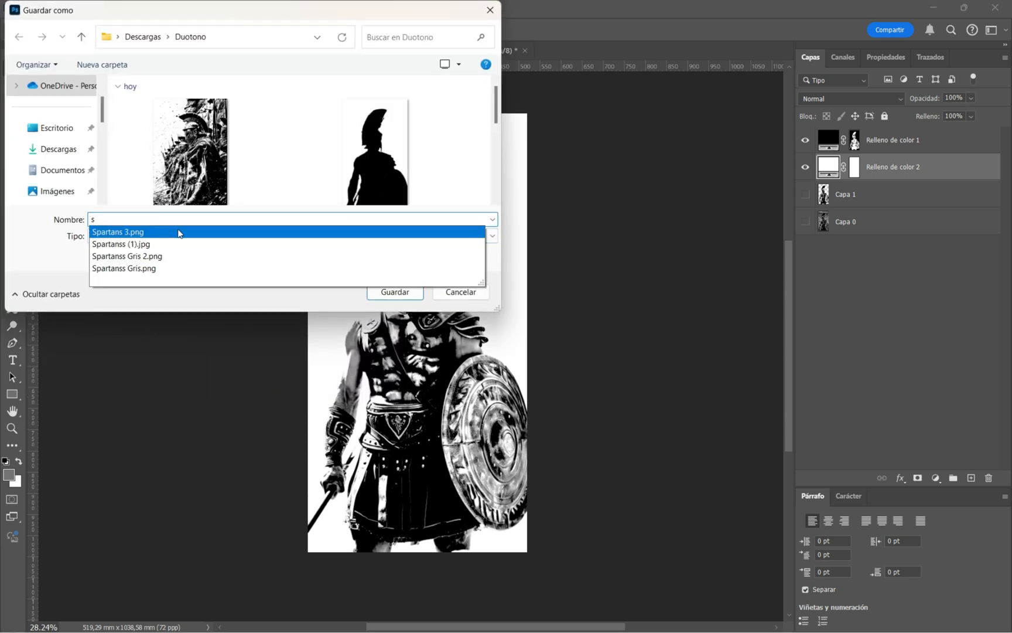
type("OARTA AI")
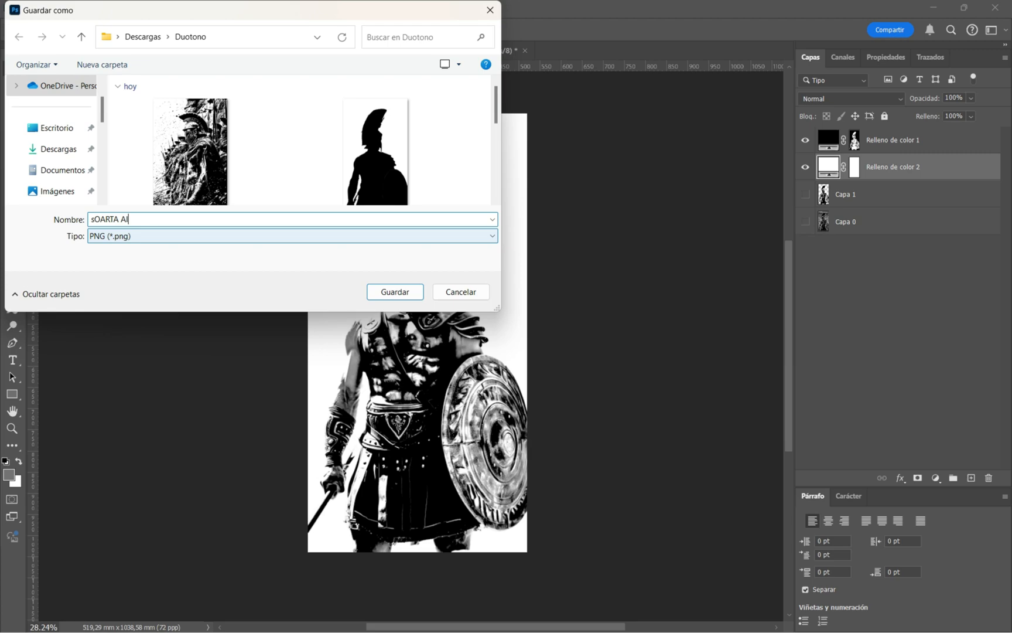
key("Return")
Switch to Illustrator and draw a rectangle on the artboard, sized 55 cm wide by 75 cm high.
key("alt+Tab")
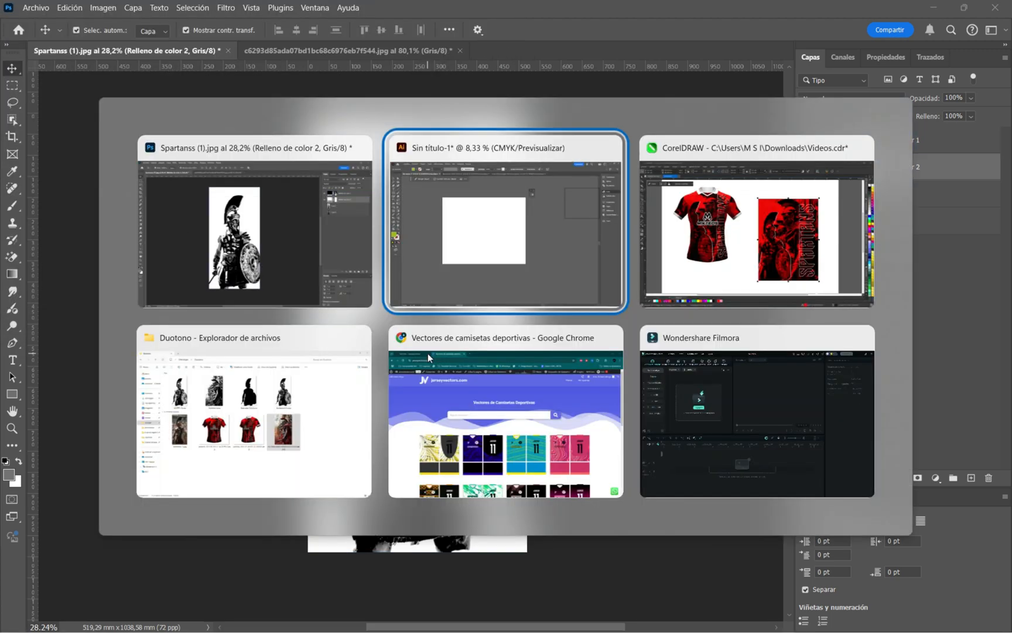
left_click(14, 135)
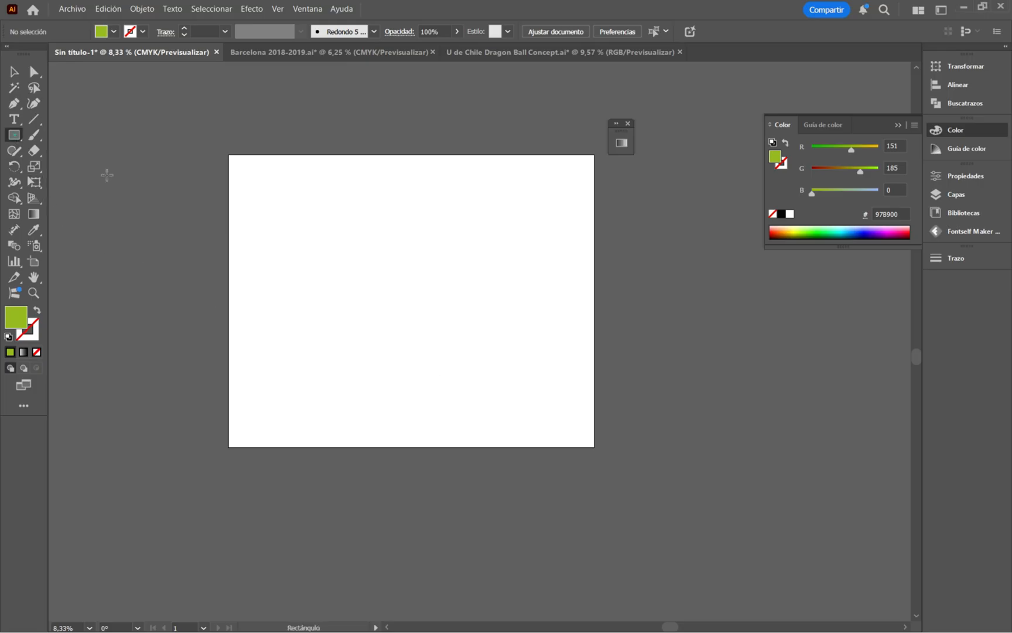
left_click_drag(333, 211, 431, 347)
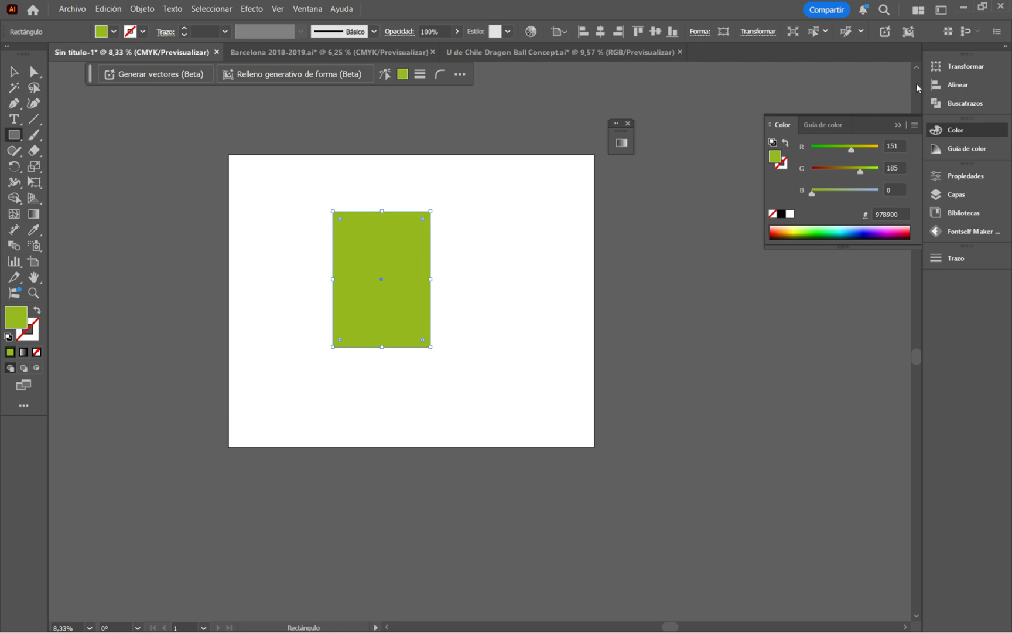
left_click(970, 68)
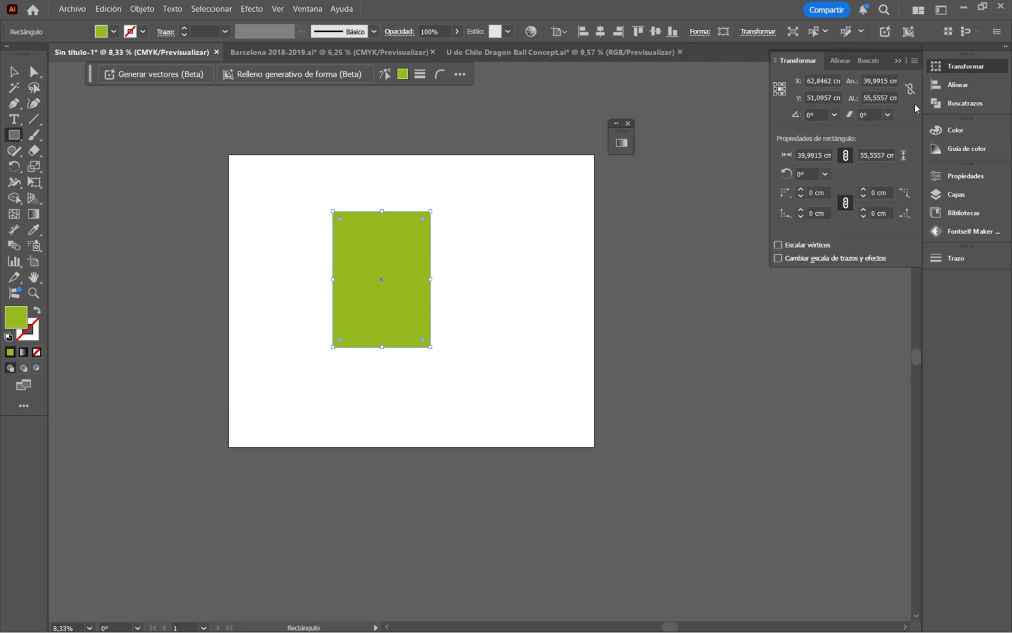
left_click(884, 80)
type("55")
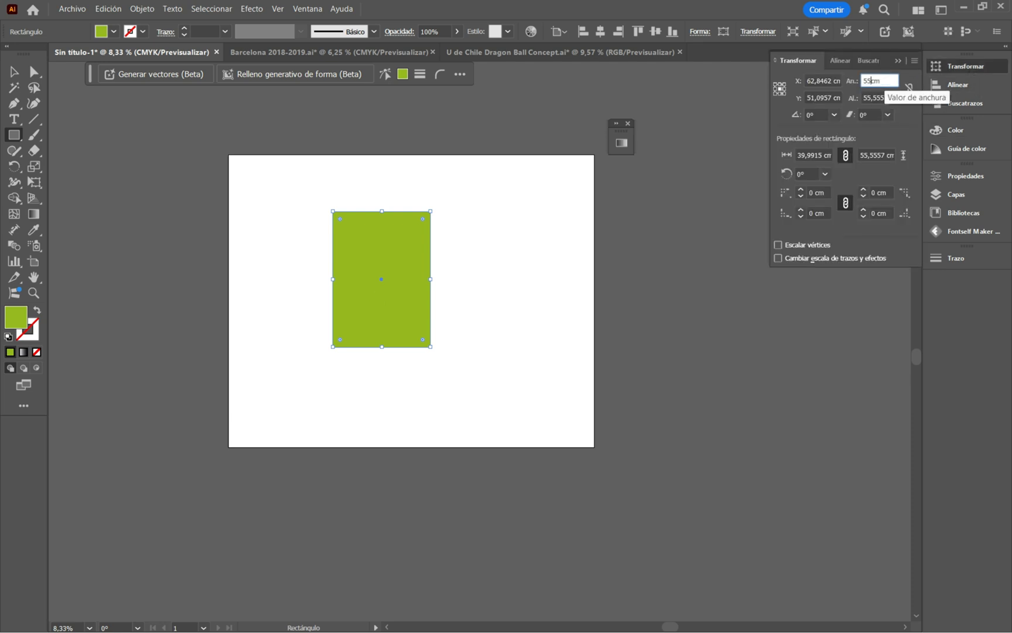
key("Tab")
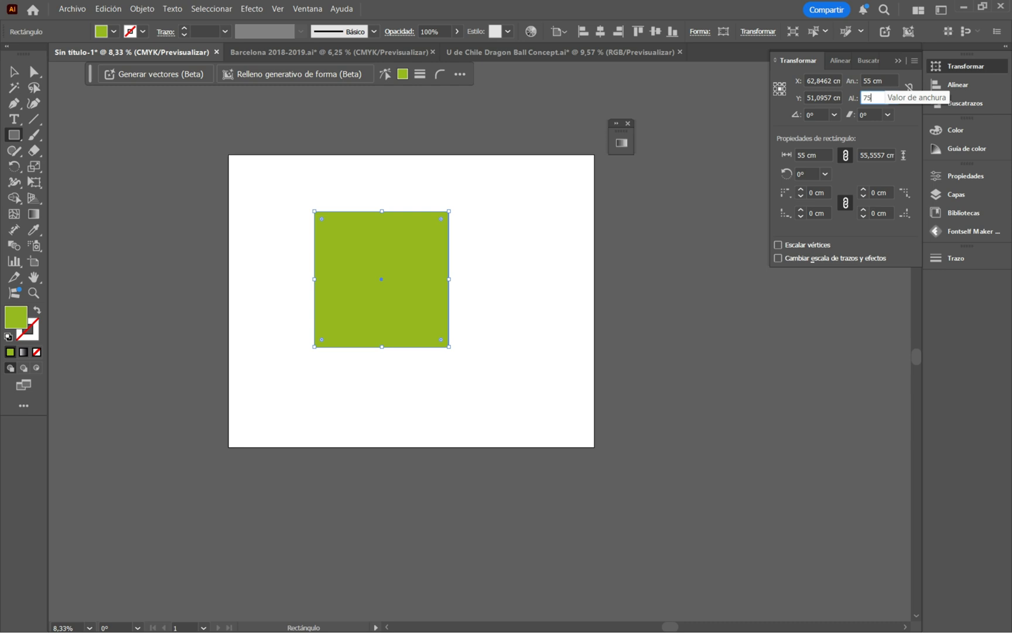
key("Return")
left_click(614, 264)
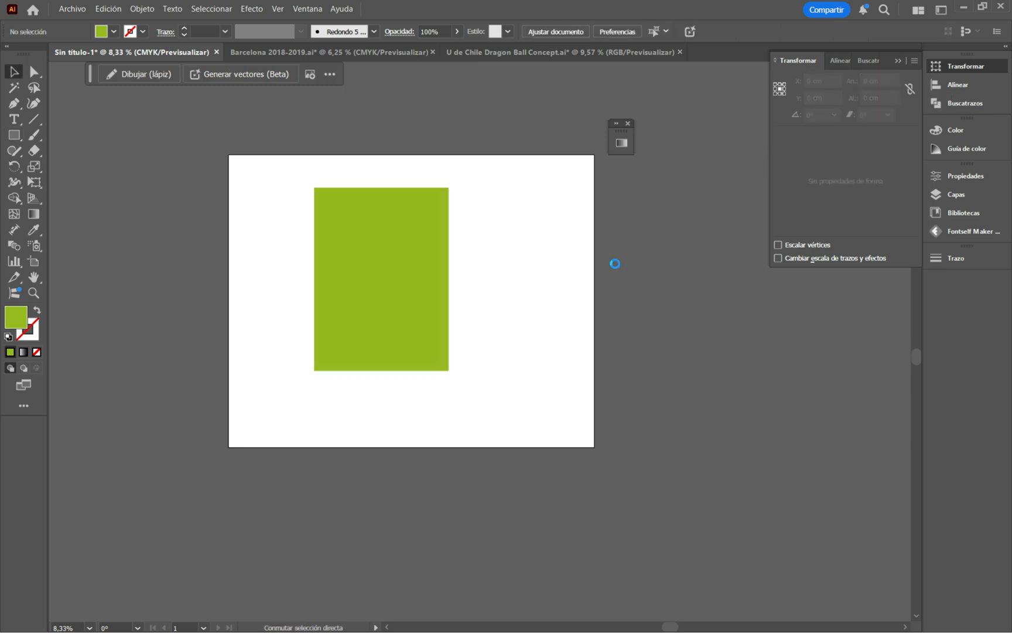
Place the linked front jersey image preview-2025-01-03T22_54_02.997Z.png beside the rectangle, off the artboard's right edge.
key("ctrl+shift+p")
scroll(379, 185, "down", 5)
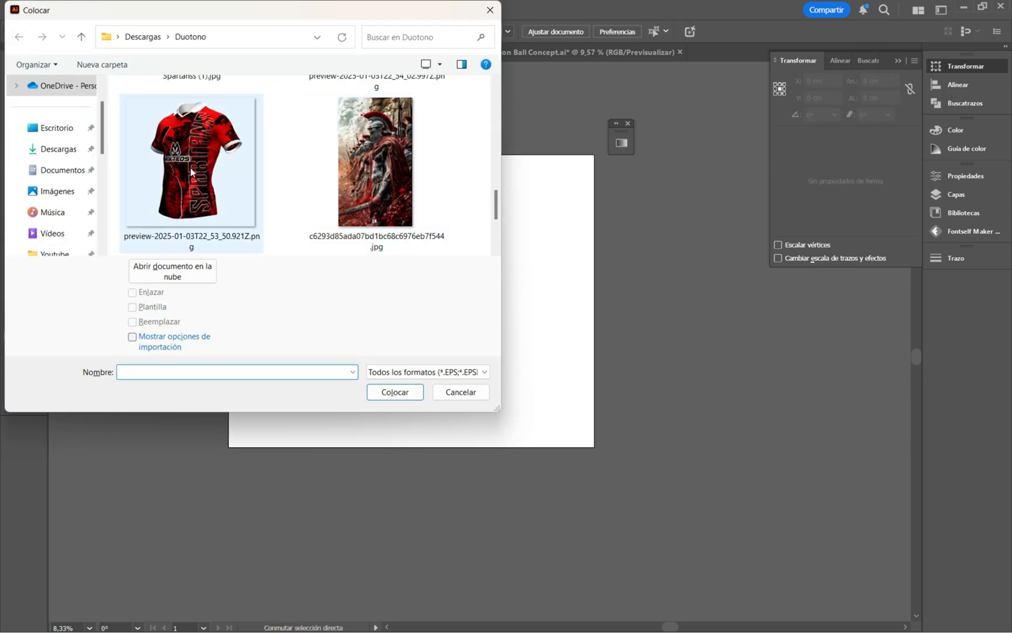
left_click(245, 185)
scroll(244, 184, "up", 1)
left_click(375, 155)
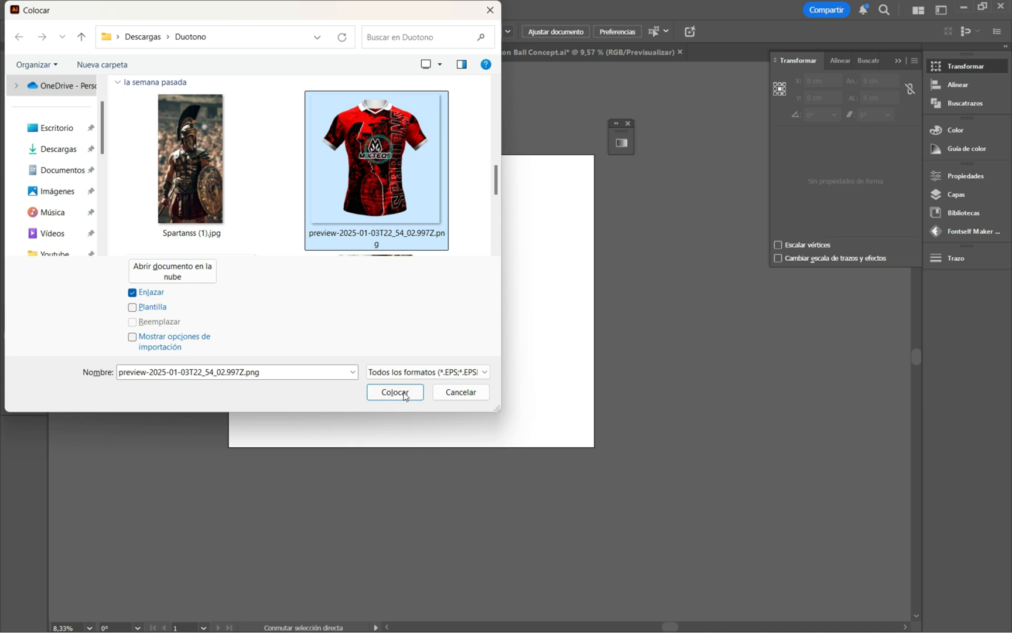
left_click(395, 392)
left_click(561, 203)
scroll(649, 275, "up", 3)
scroll(649, 275, "down", 1)
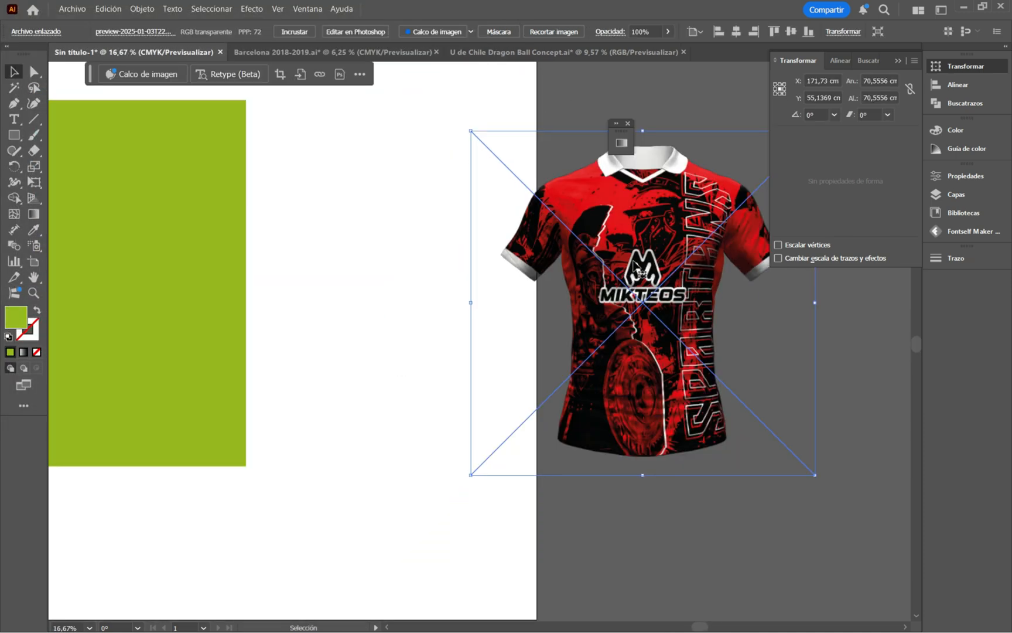
left_click_drag(633, 262, 647, 250)
Fill the rectangle with the red sampled from the jersey image's shoulder using the Eyedropper.
left_click(178, 297)
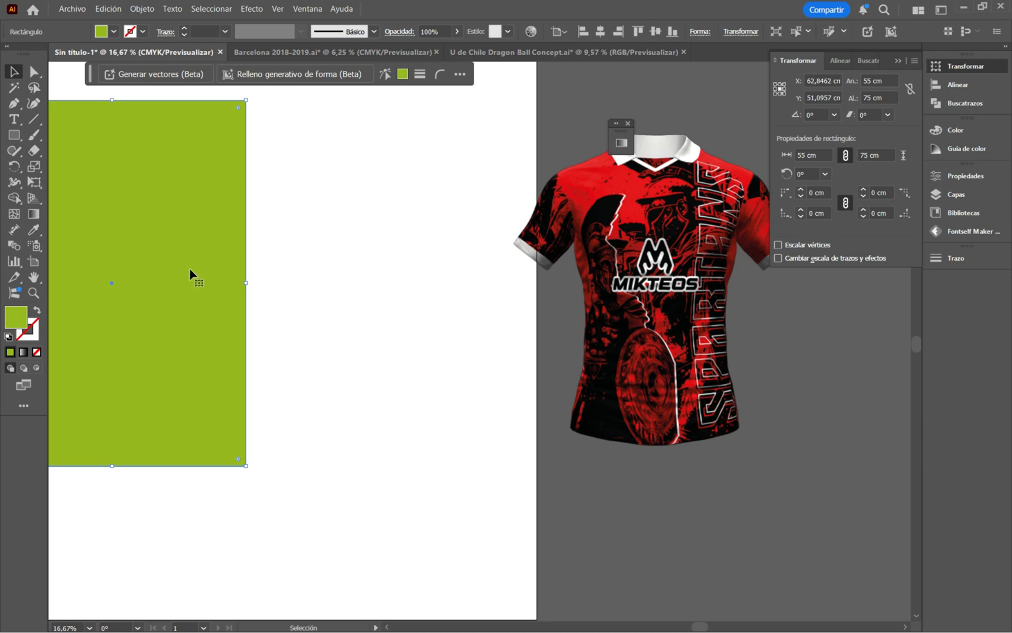
key("i")
left_click(603, 191)
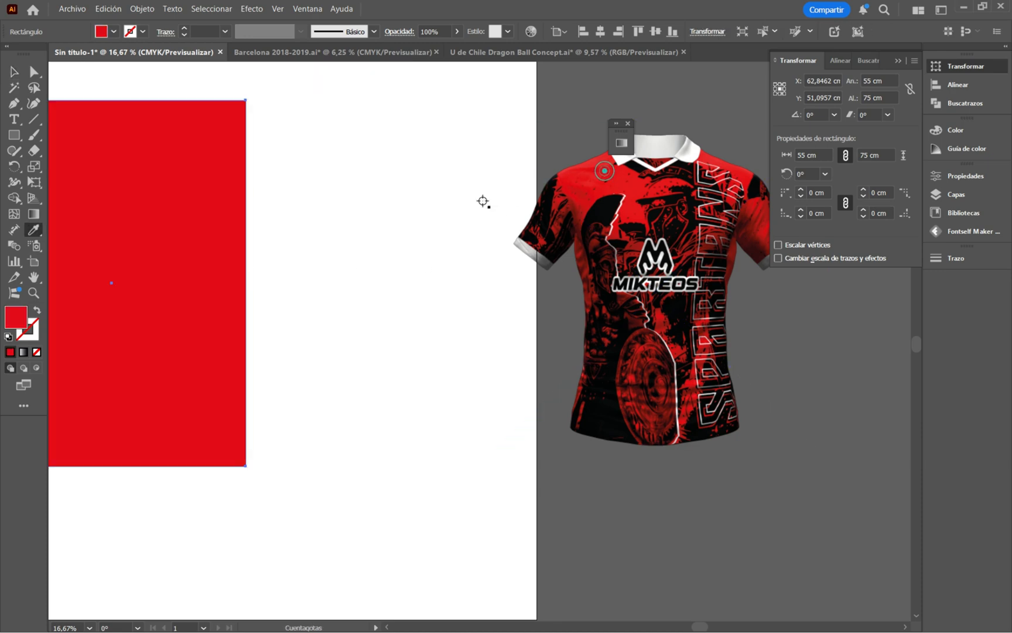
Place sOARTA AI.png and Spartanss Gris 2.png as linked images side by side between the artboard and the jersey image.
key("v")
key("ctrl+minus")
left_click(490, 187)
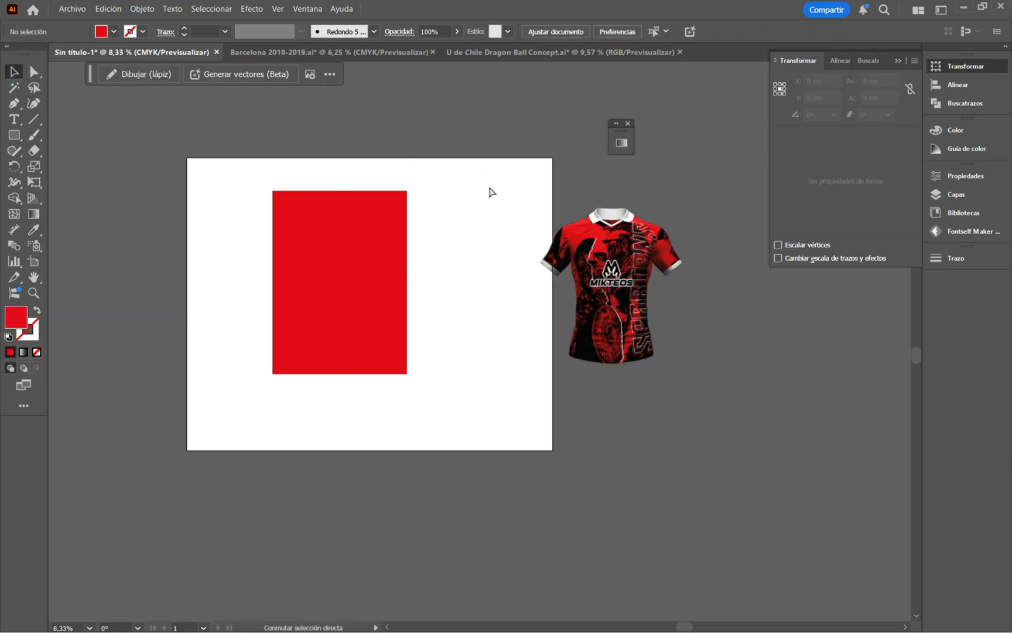
key("ctrl+shift+p")
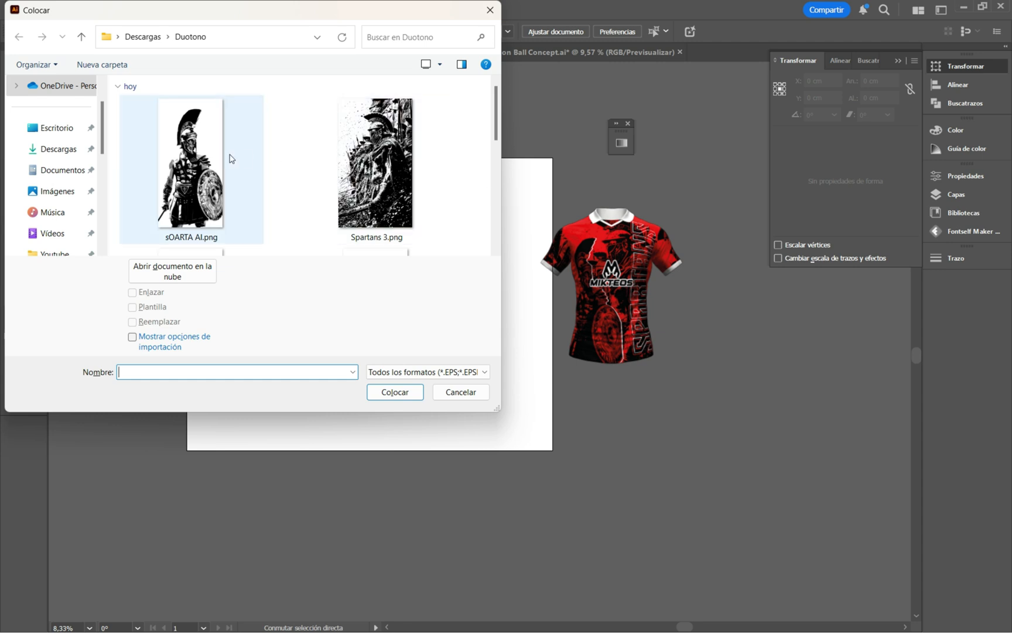
left_click(179, 165)
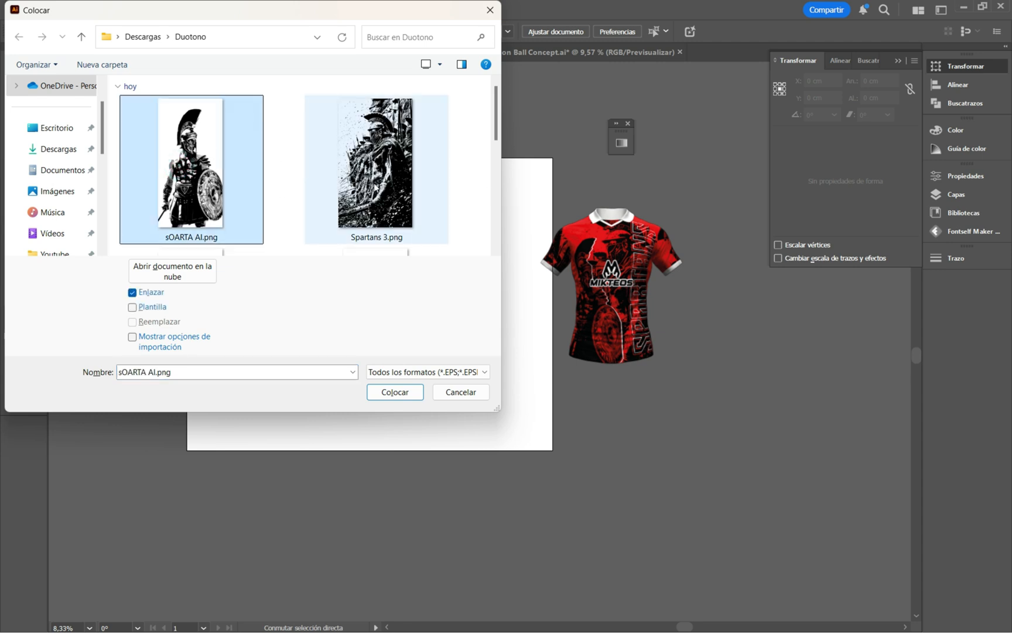
scroll(375, 187, "down", 2)
left_click(187, 210, "ctrl")
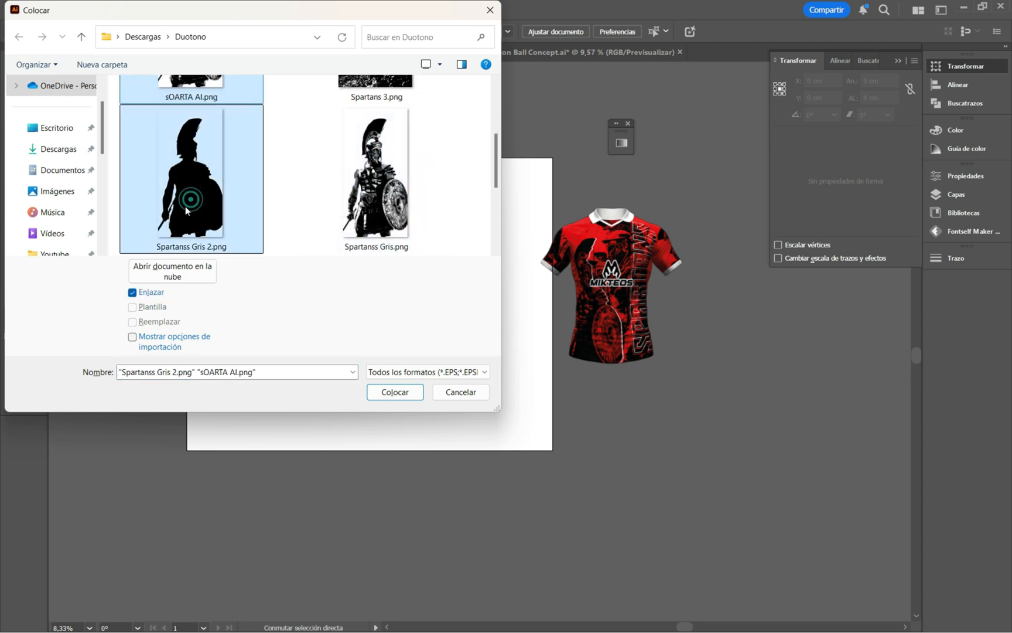
left_click(394, 391)
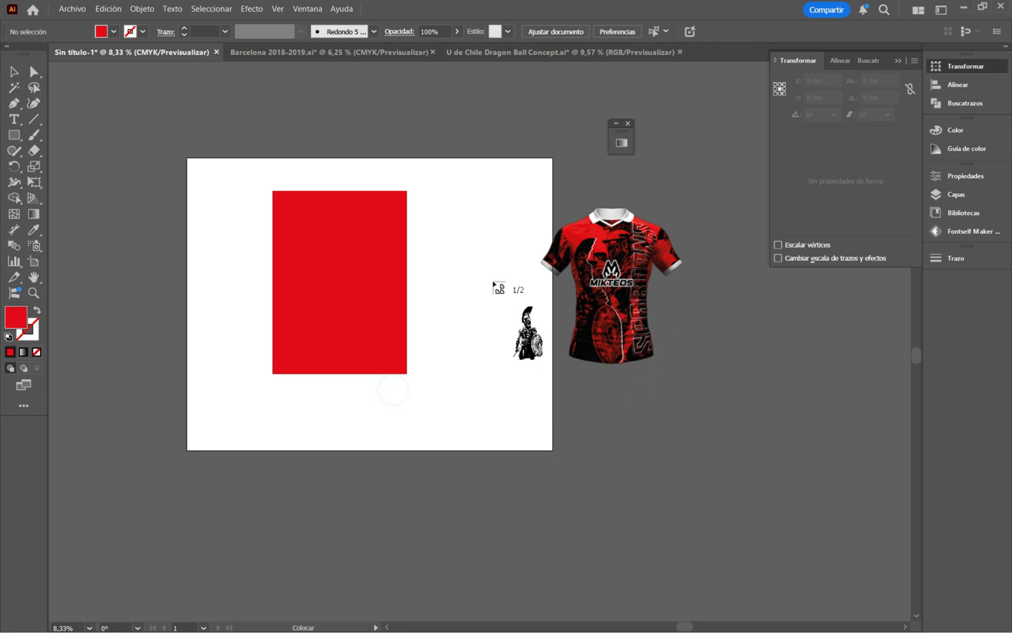
left_click(463, 233)
left_click(625, 261)
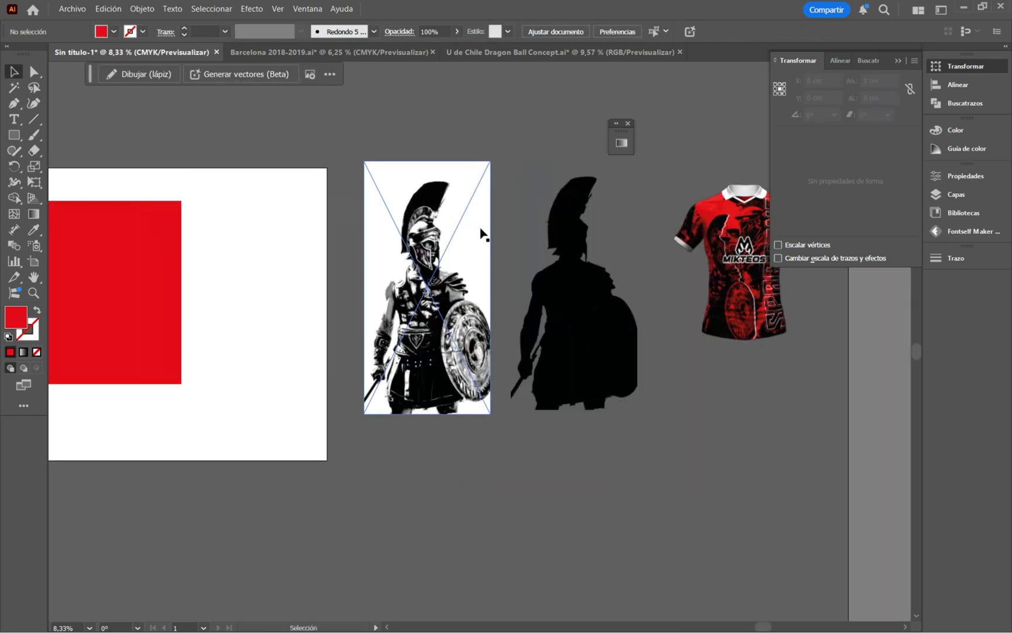
Image-trace the black Spartan silhouette with the High Fidelity Photo preset and expand the tracing.
left_click(586, 324)
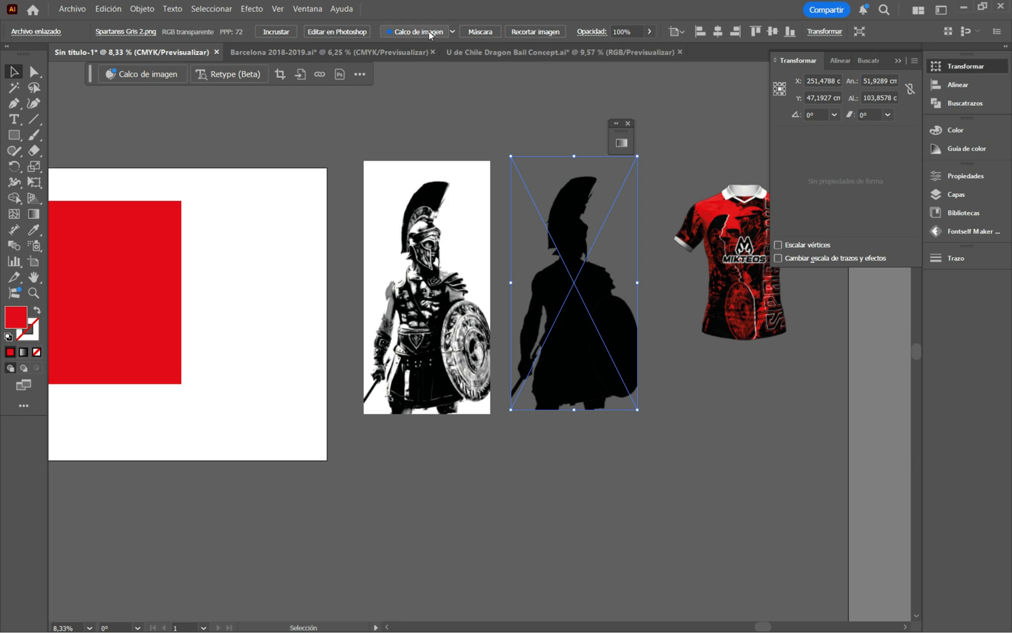
left_click(451, 31)
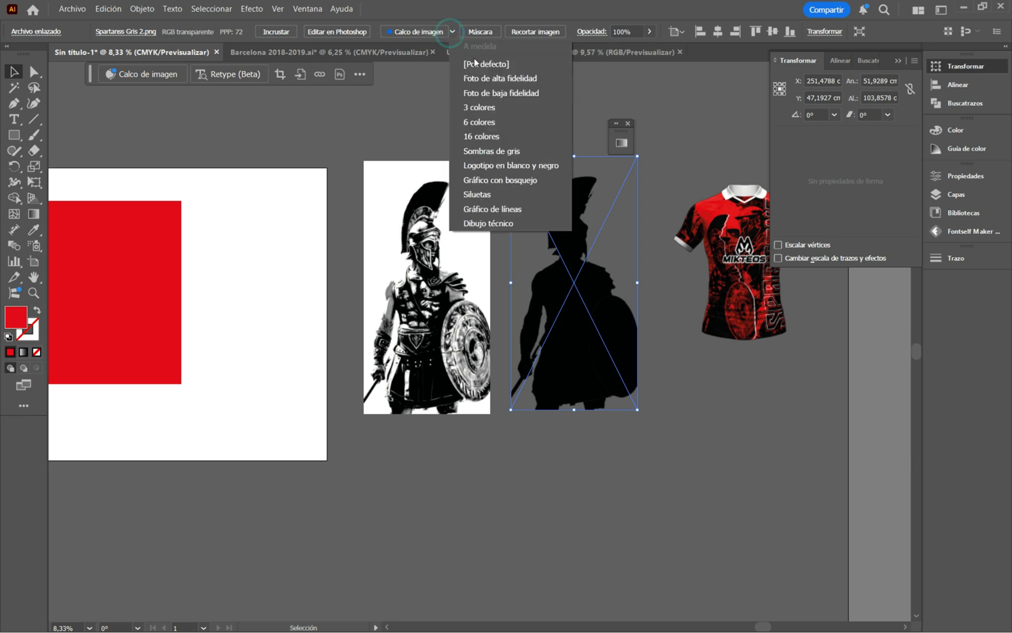
left_click(508, 78)
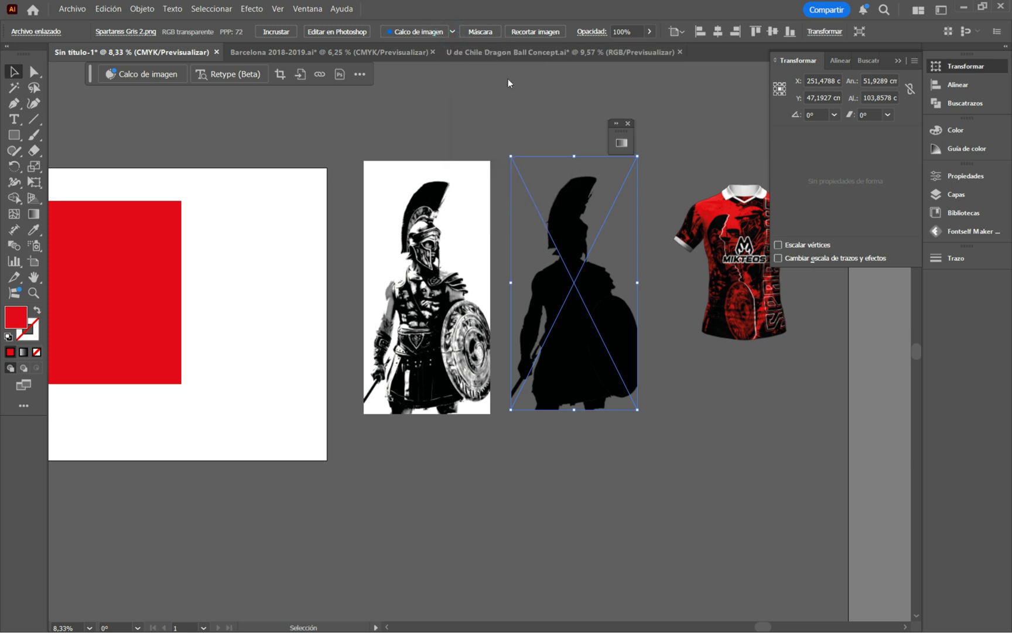
left_click(589, 328)
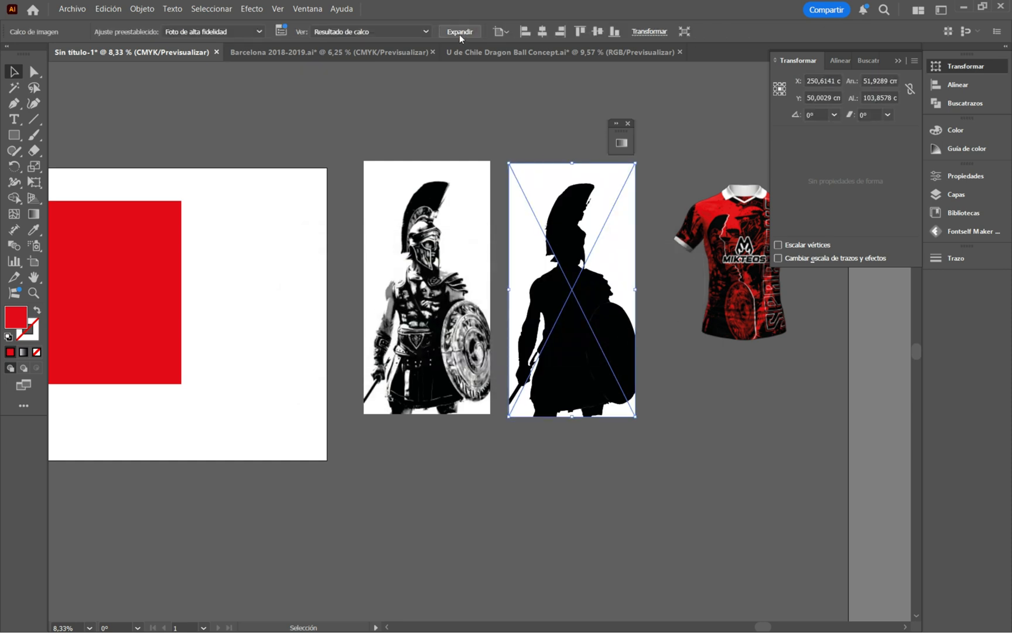
left_click(463, 30)
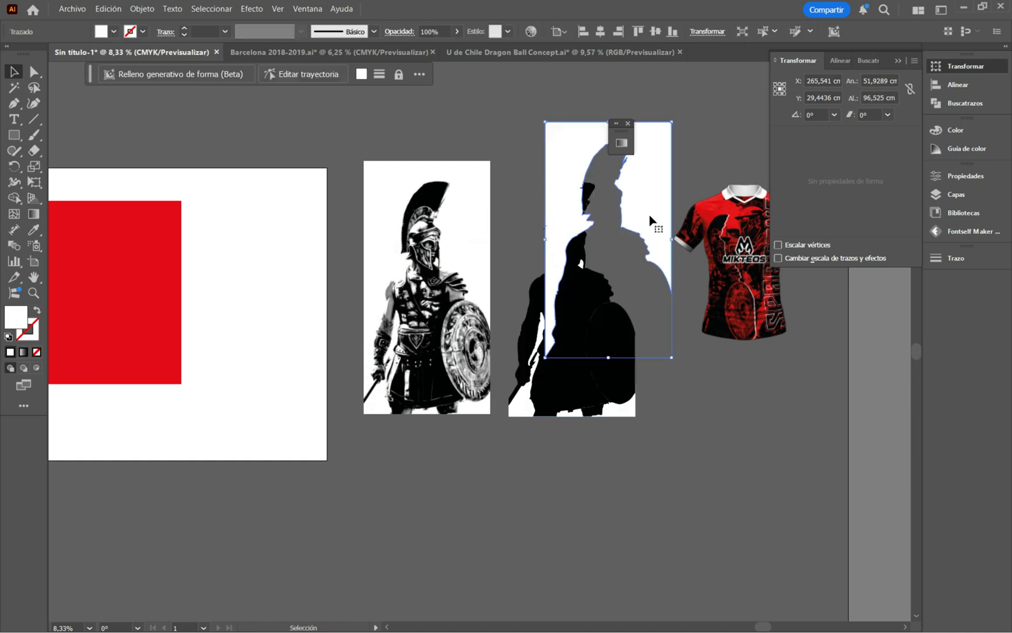
Remove the white background shapes from the expanded tracing and keep the black silhouette in its original position.
key("Delete")
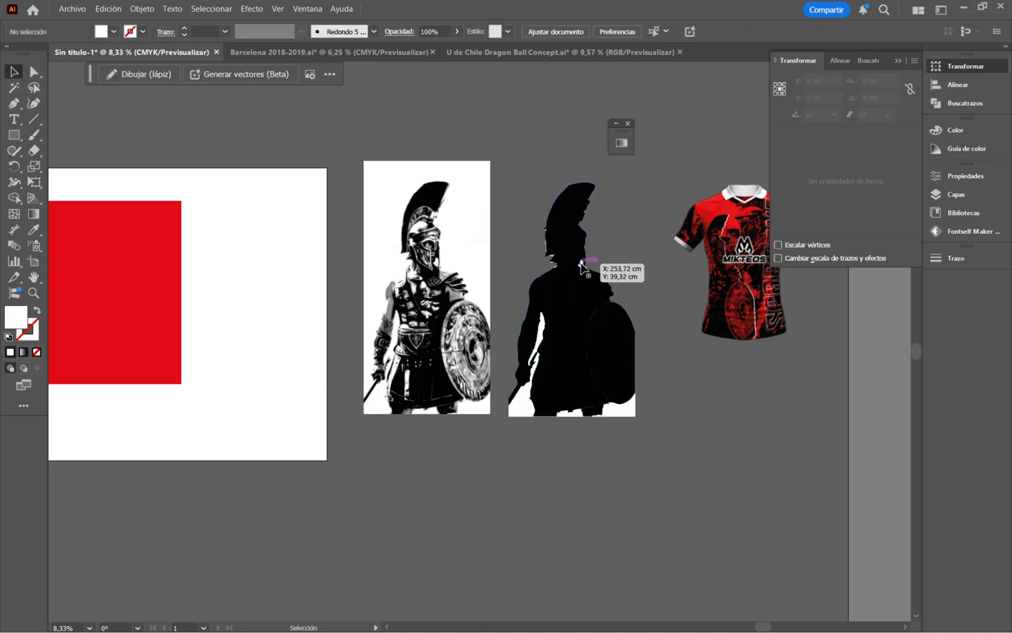
left_click_drag(572, 328, 588, 277)
key("ctrl+z")
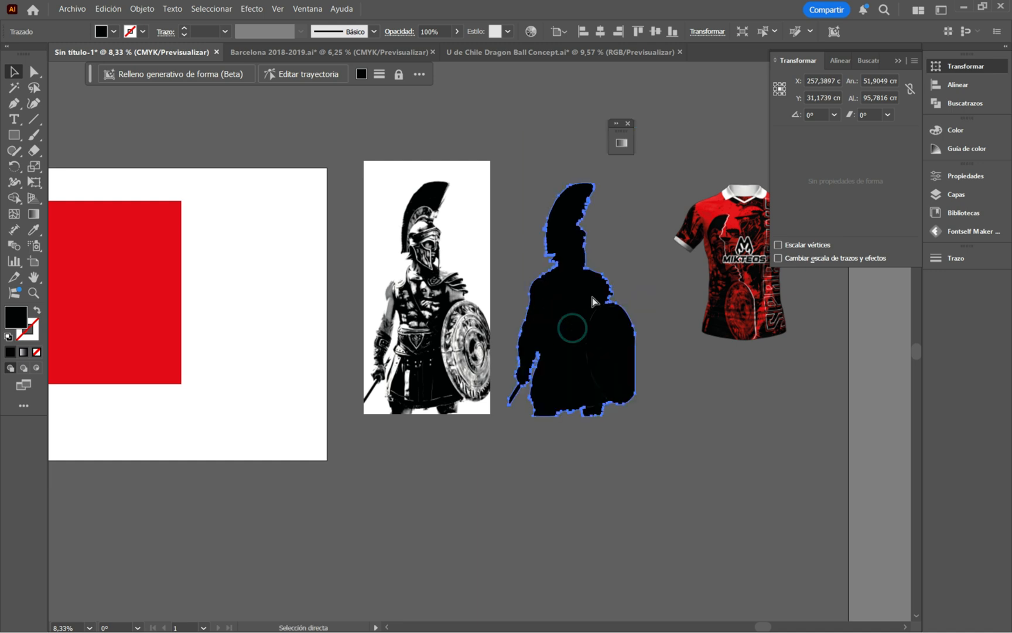
key("ctrl+z")
Fill the silhouette with white sampled from the warrior image and duplicate it about 0.9 cm to the left.
scroll(641, 264, "up", 1)
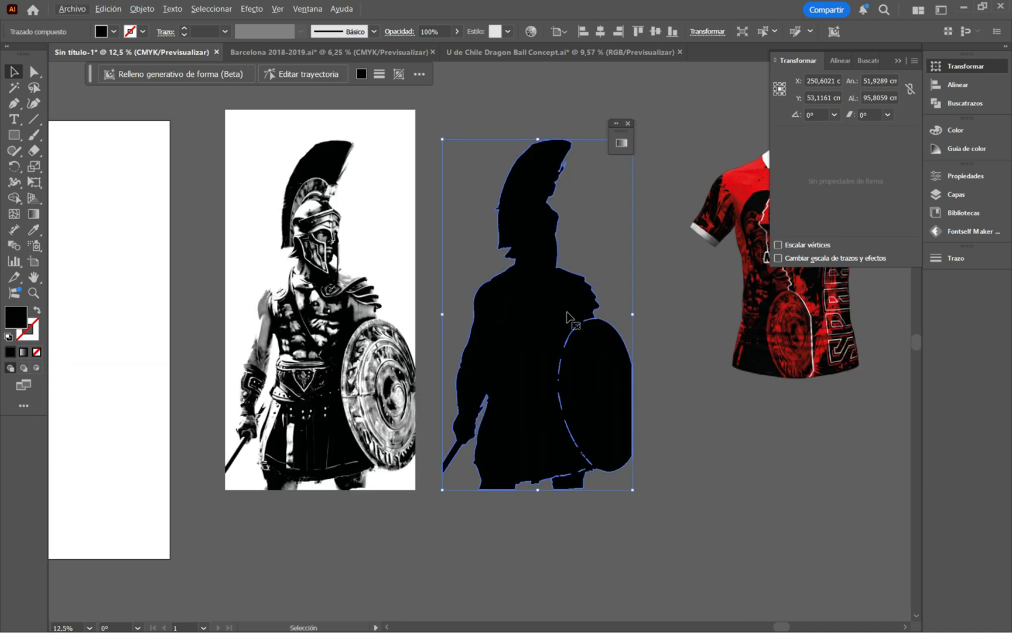
key("i")
left_click(391, 243)
key("v")
scroll(573, 319, "up", 3)
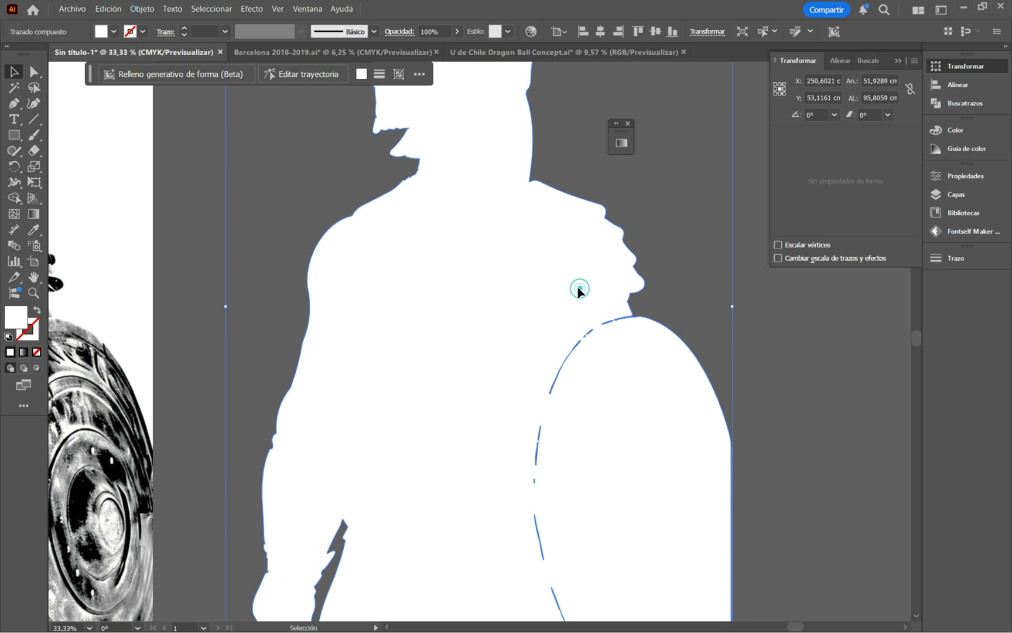
left_click_drag(579, 290, 570, 291)
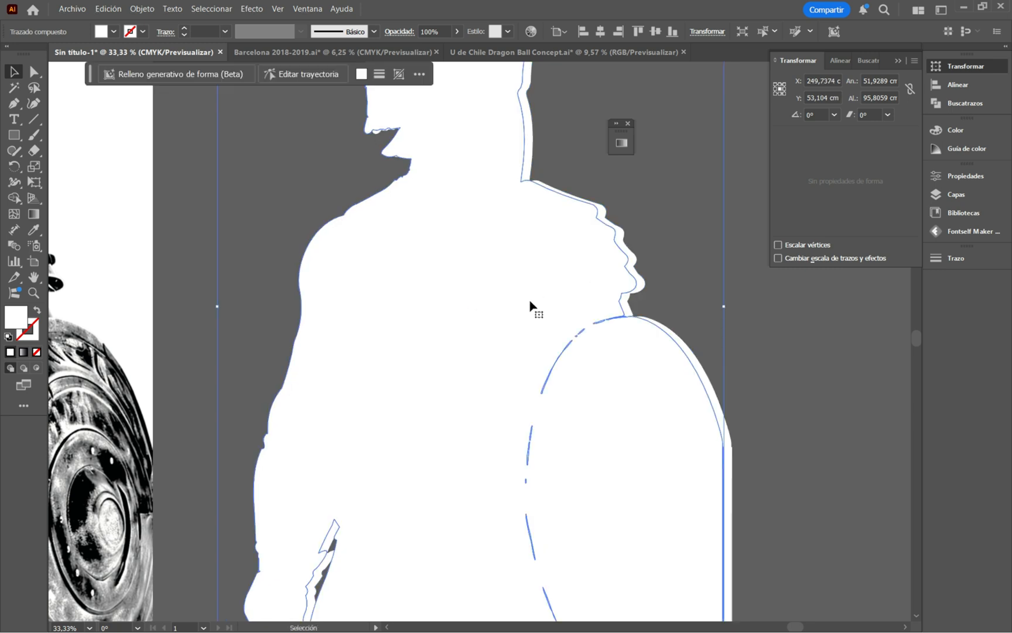
Fill the front silhouette copy with black so the white one behind it forms a thin rim.
double_click(20, 313)
left_click(635, 292)
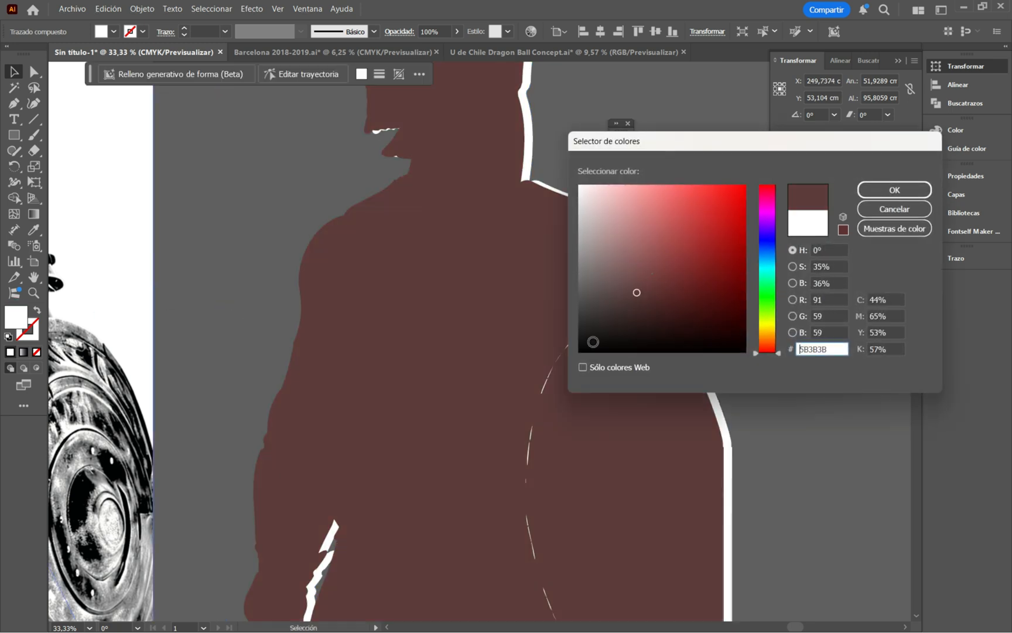
left_click_drag(635, 292, 579, 351)
left_click(889, 191)
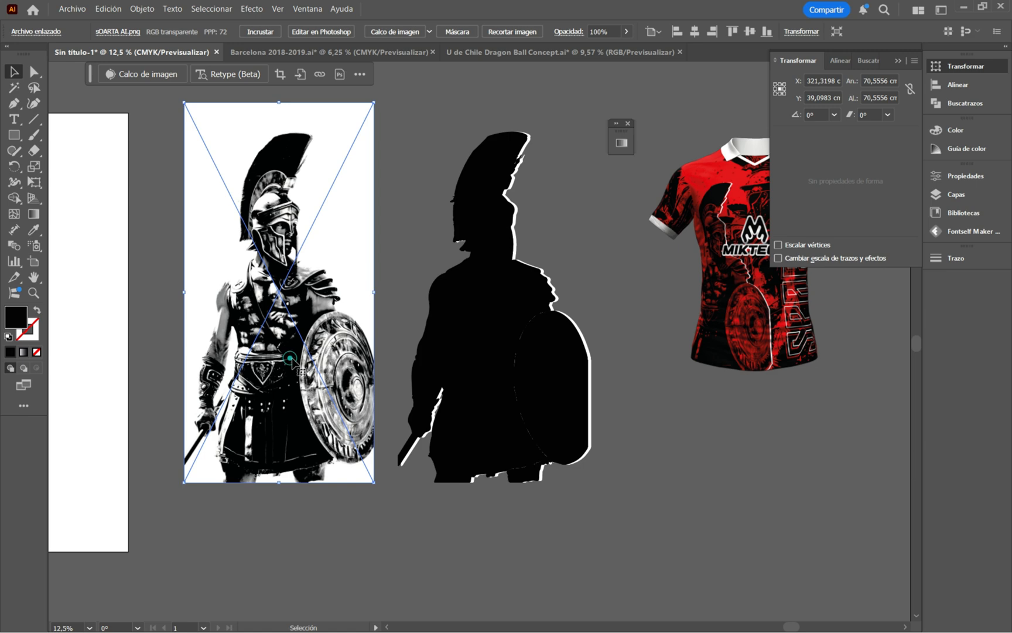
Embed the sOARTA AI.png warrior image and place a copy of the black silhouette over it.
left_click_drag(303, 341, 281, 361)
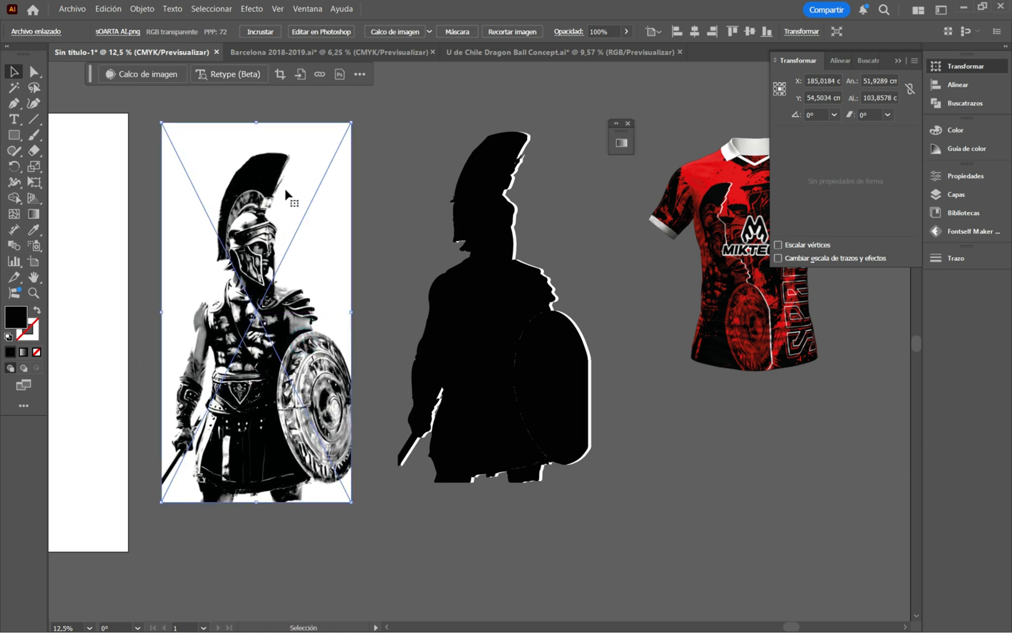
left_click(268, 32)
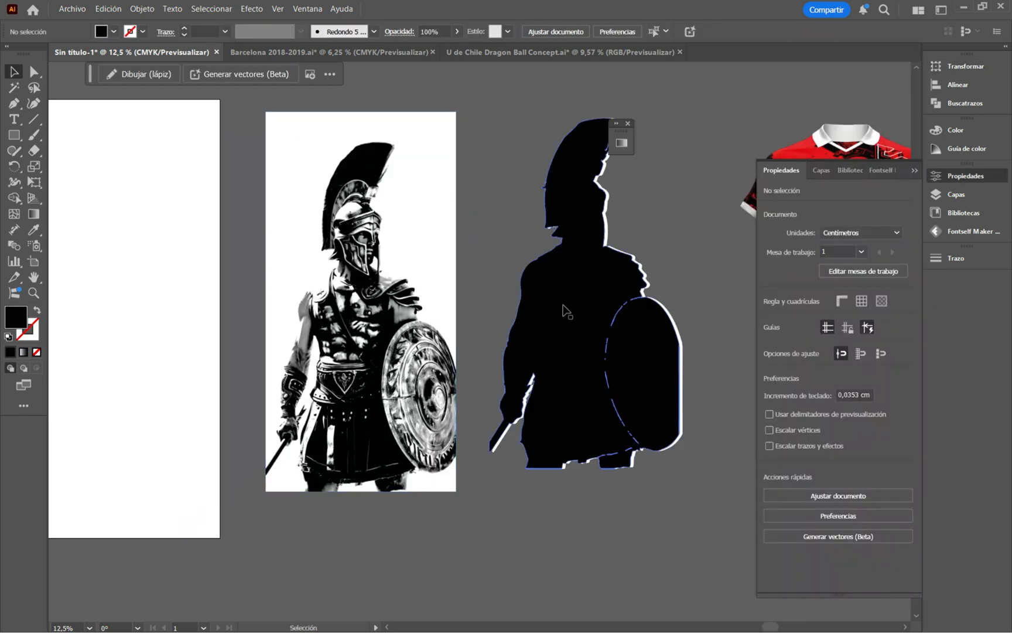
left_click(564, 311)
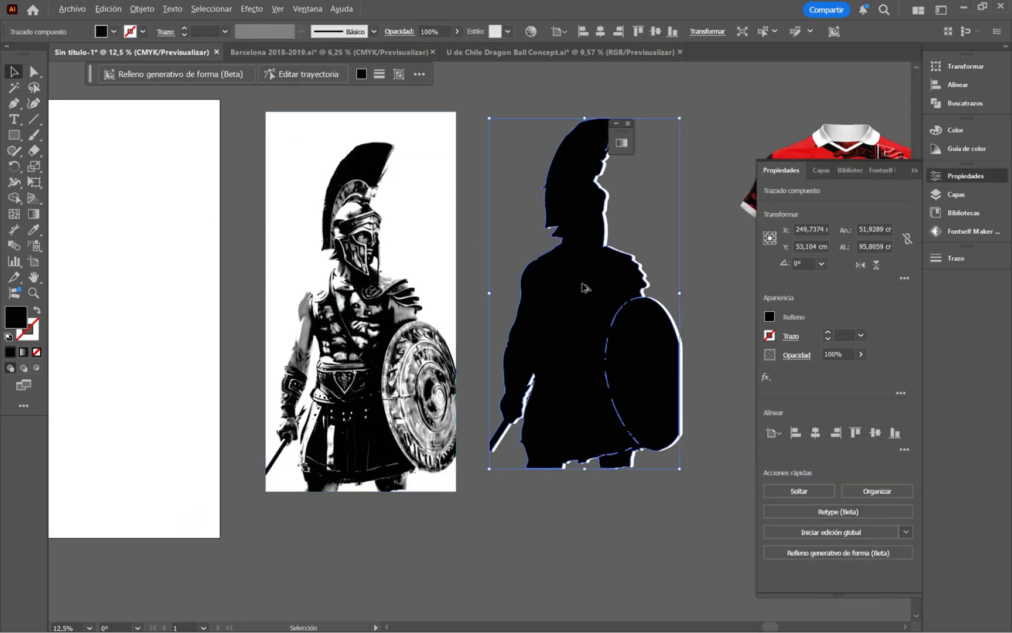
left_click_drag(564, 288, 352, 318)
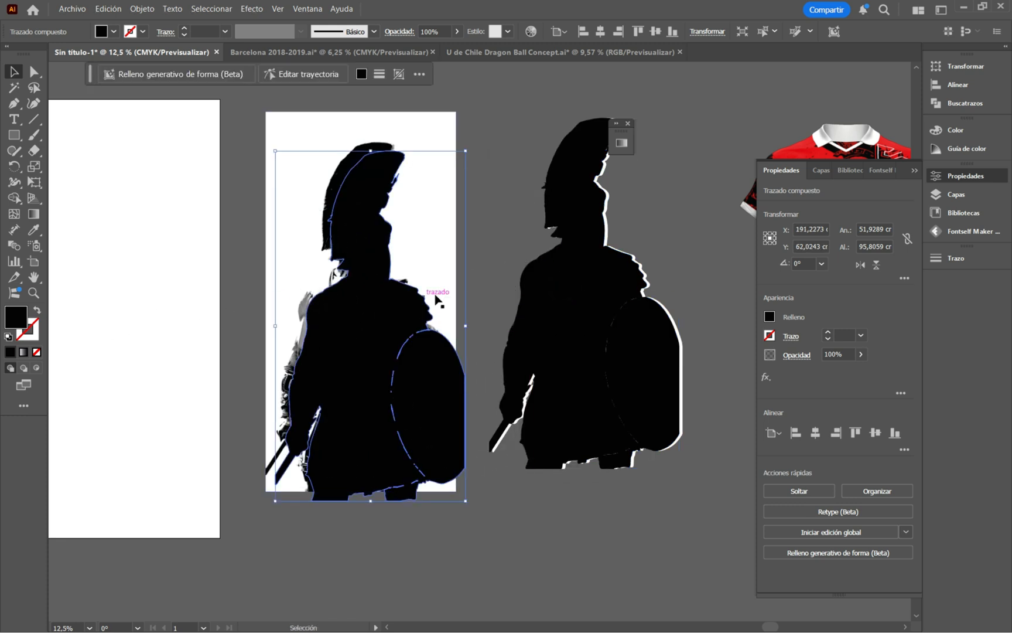
Fill the overlaid silhouette copy with red sampled from the jersey and align it exactly with the warrior figure.
key("i")
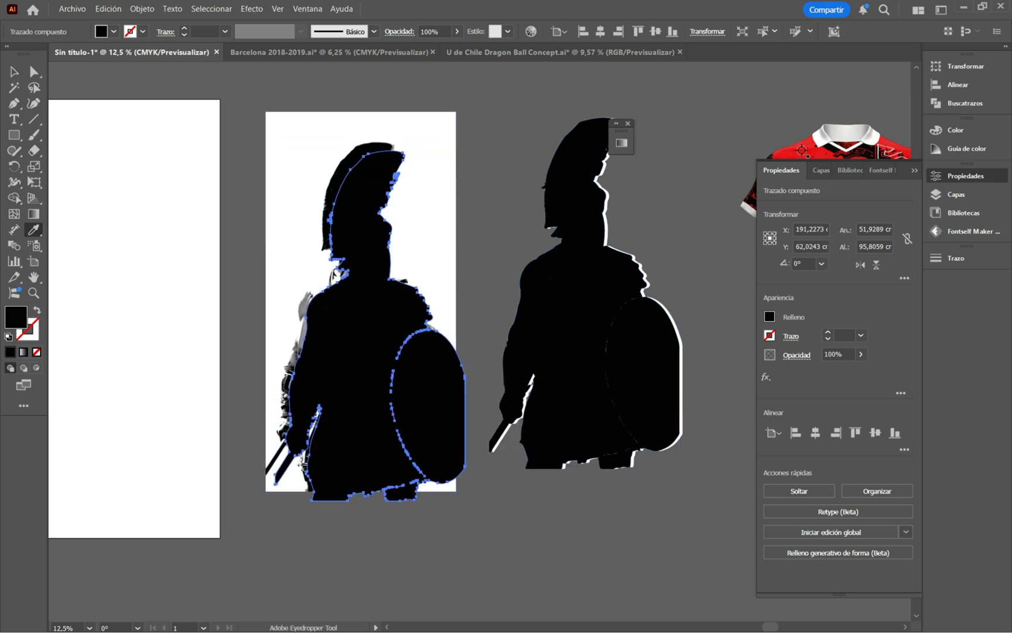
left_click(801, 151)
key("v")
scroll(369, 141, "up", 3)
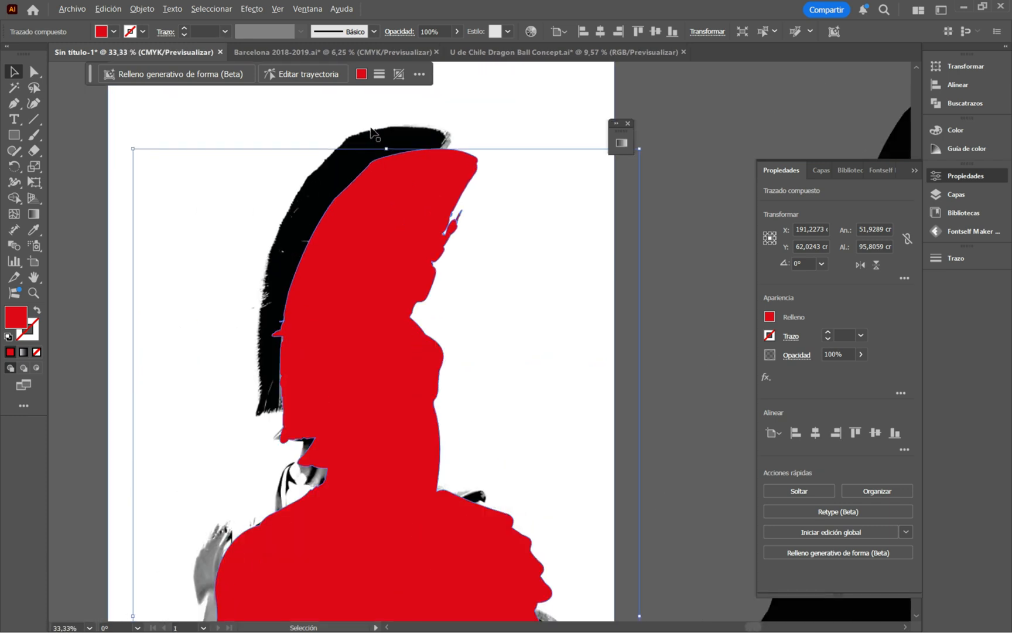
scroll(370, 129, "up", 2)
left_click_drag(423, 283, 371, 233)
scroll(380, 240, "down", 6)
Bring the embedded warrior image in front of the red silhouette while keeping it in the same place.
left_click(532, 260)
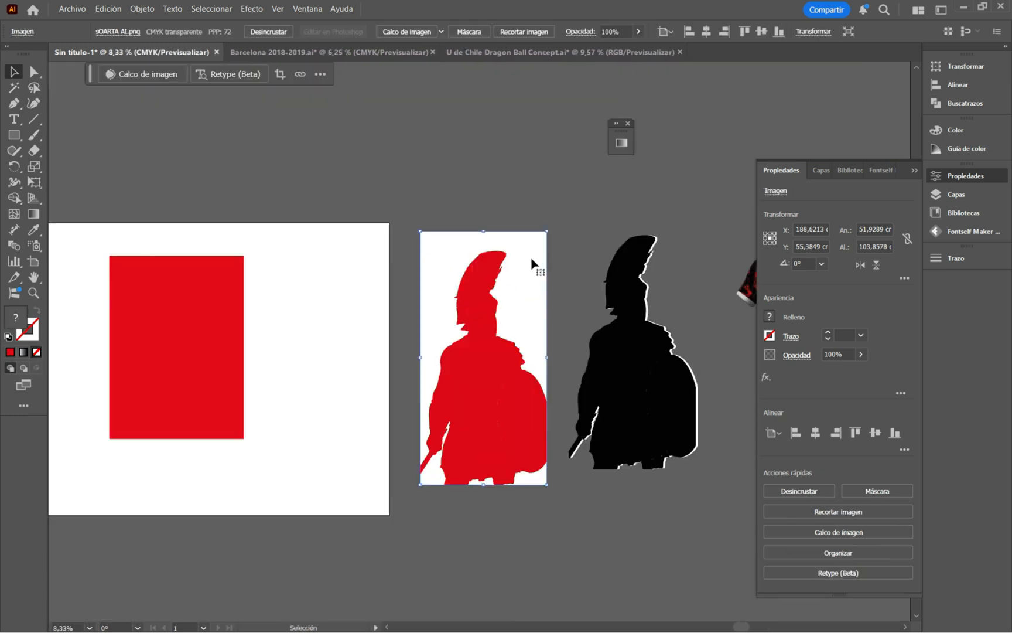
left_click(565, 170)
left_click(459, 242)
key("Delete")
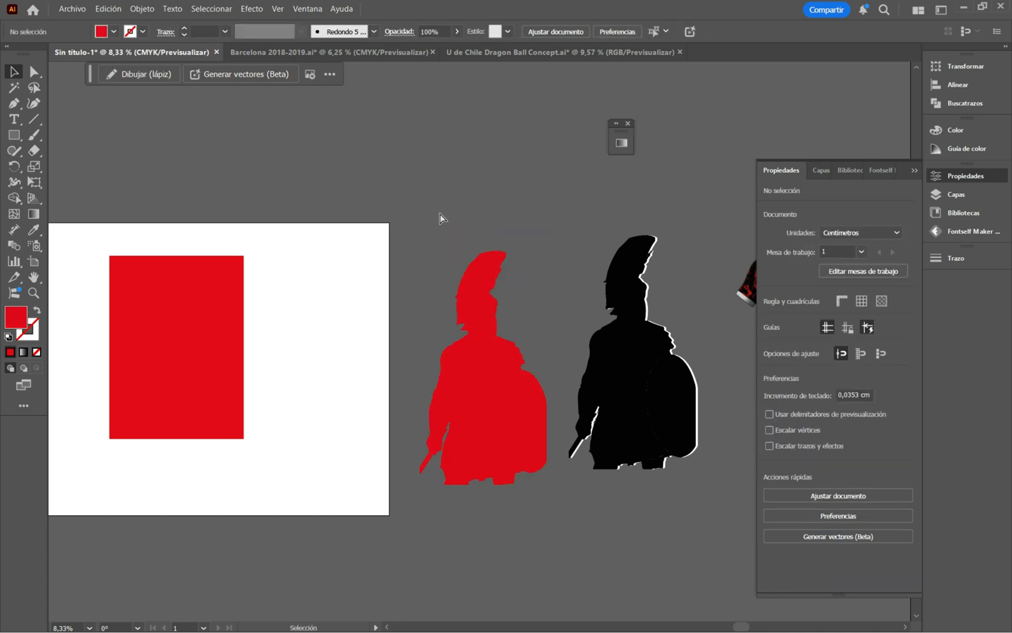
key("ctrl+z")
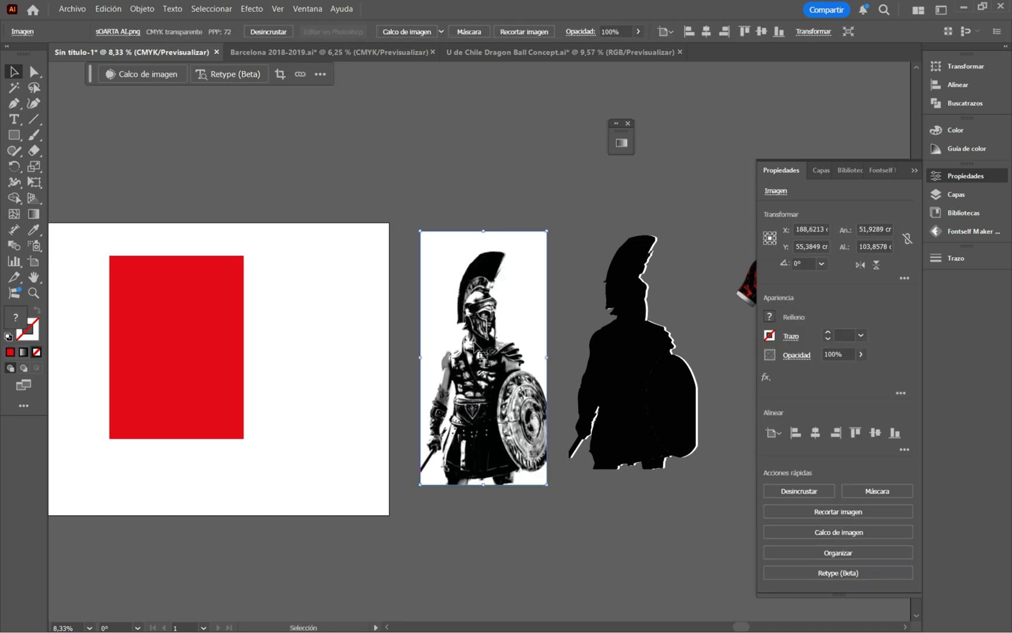
Create an opacity mask from the warrior image and the red silhouette, and invert the mask.
left_click_drag(472, 421, 472, 463)
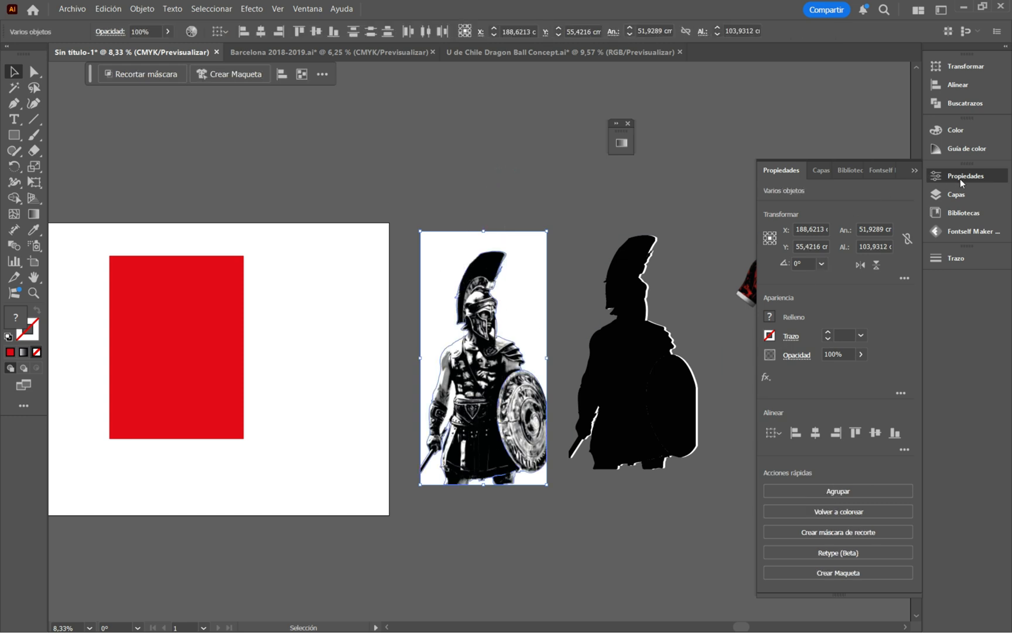
left_click(798, 356)
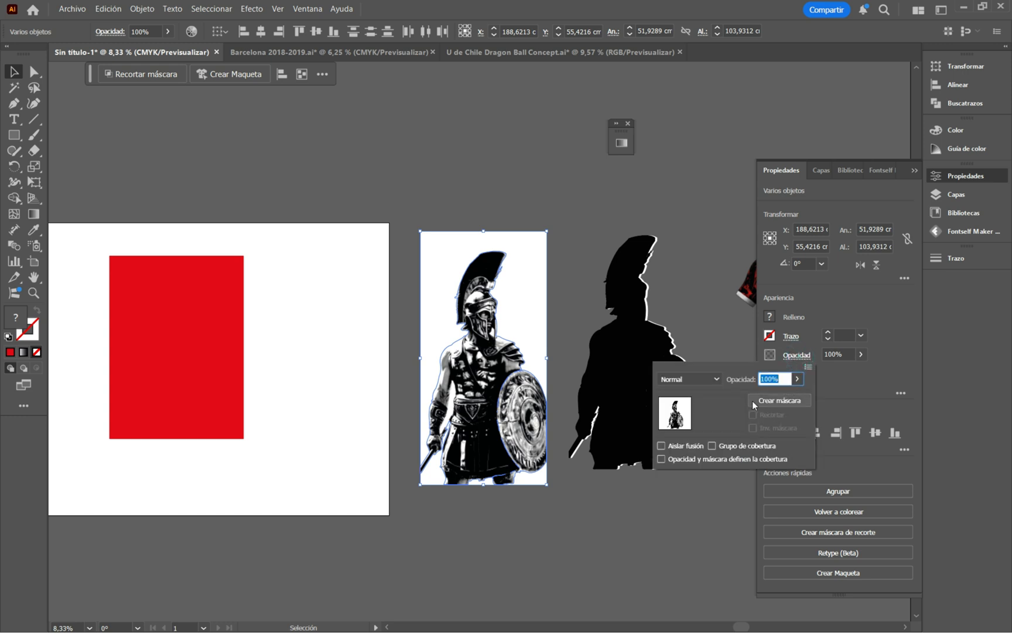
left_click(772, 400)
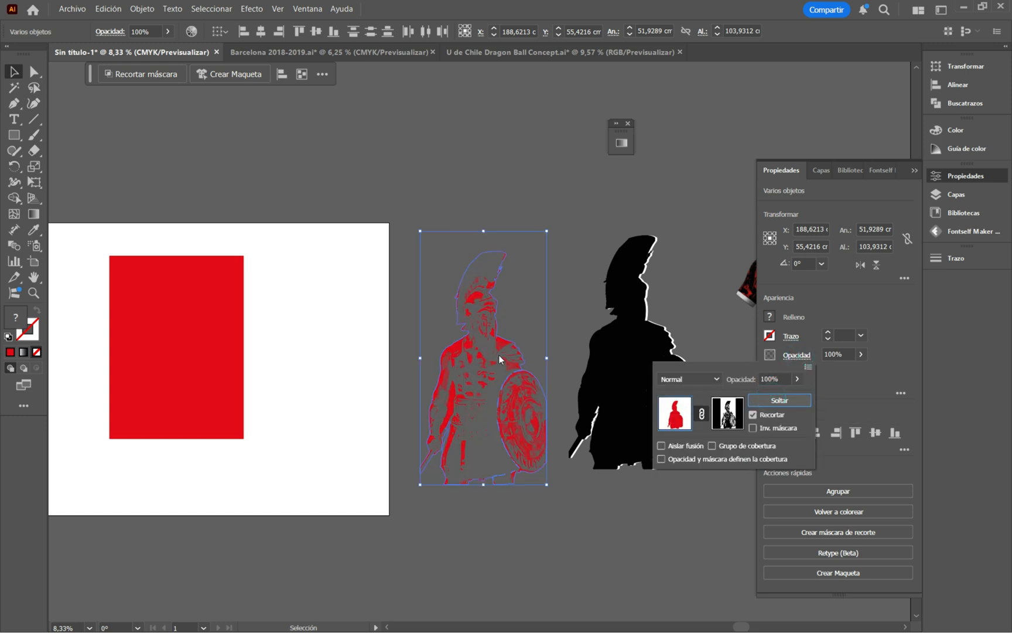
left_click(753, 427)
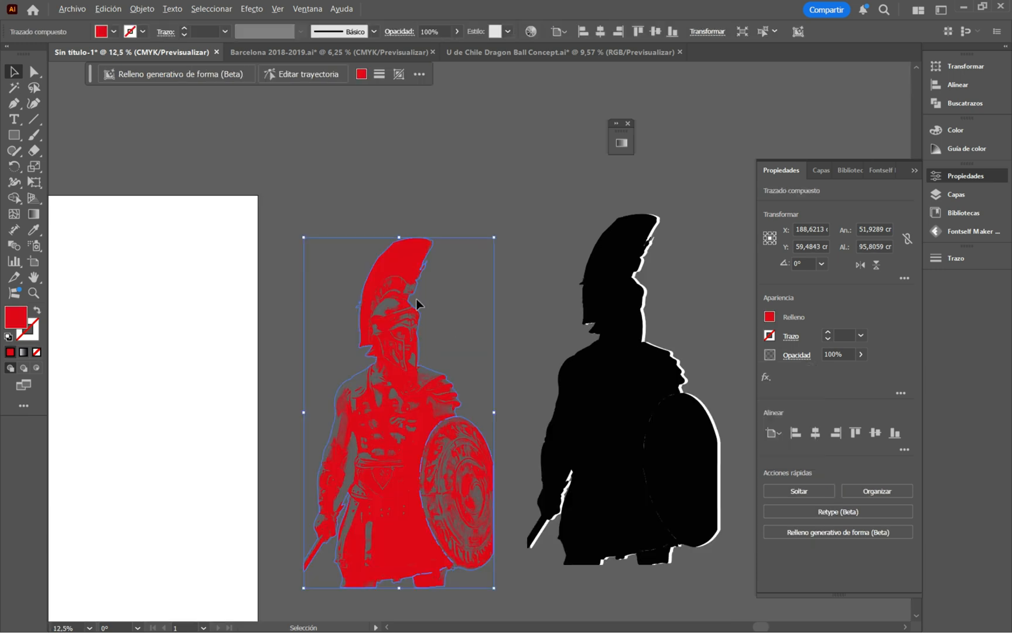
Recolour the masked warrior with black sampled from the neighbouring silhouette.
key("i")
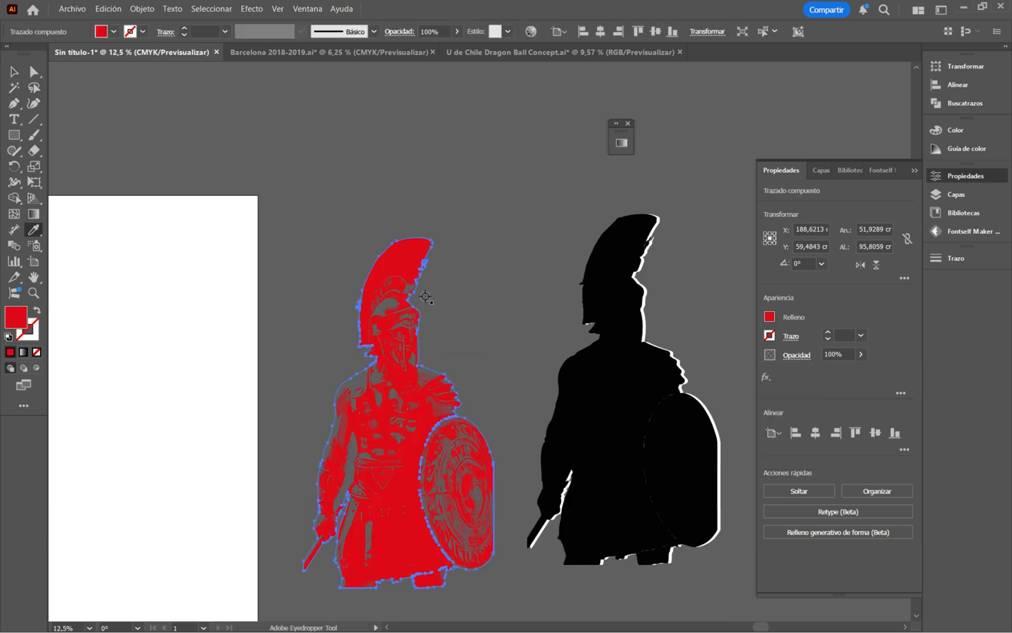
left_click(600, 260)
key("v")
left_click(482, 209)
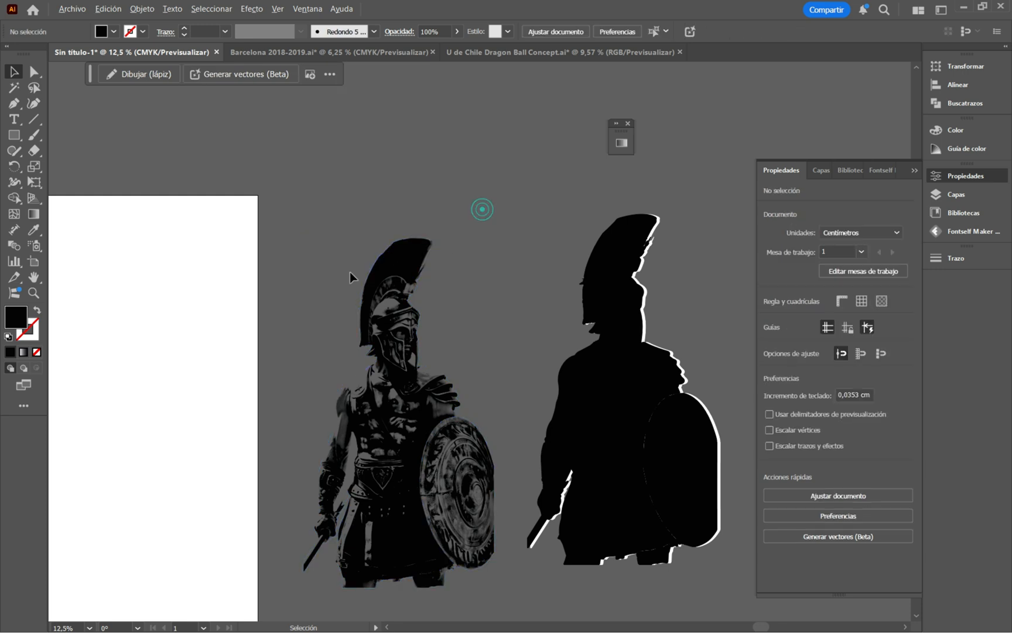
Fill the front shape of the white-rimmed silhouette with red sampled from the artboard rectangle.
scroll(434, 290, "down", 3)
left_click_drag(557, 300, 323, 332)
scroll(477, 355, "up", 1)
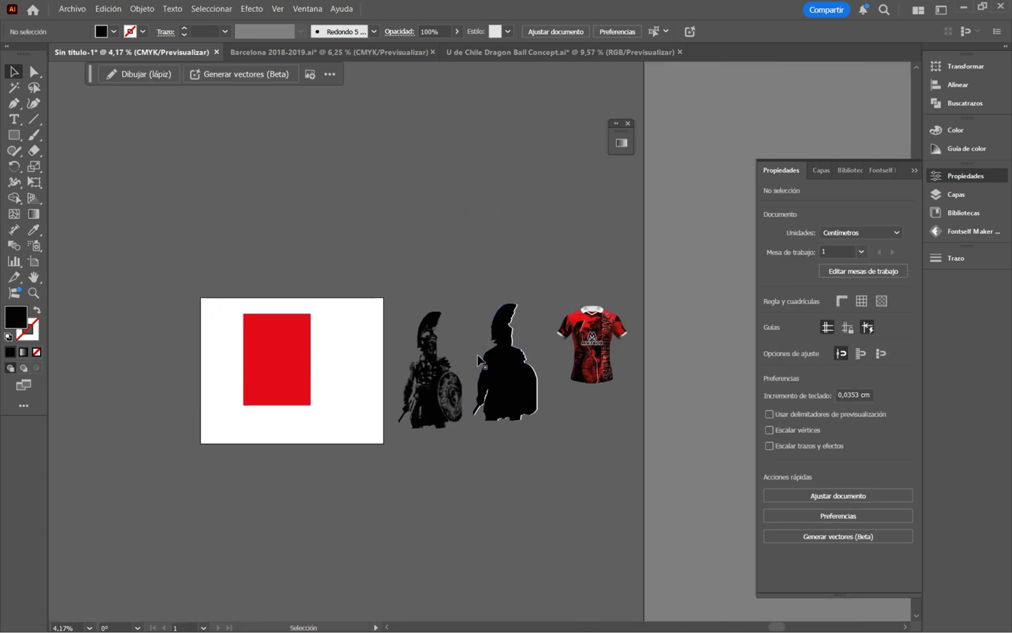
left_click(502, 369)
key("i")
left_click(271, 327)
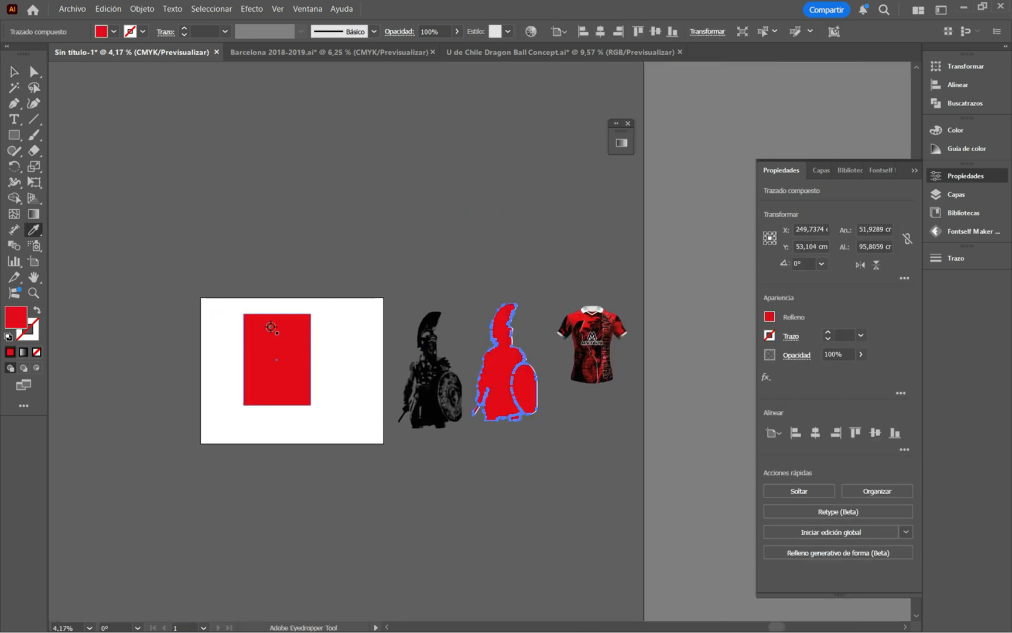
Move the masked black warrior onto the white-rimmed red silhouette so that their outlines line up.
key("v")
left_click(560, 351)
scroll(623, 351, "up", 2)
left_click_drag(216, 342, 408, 325)
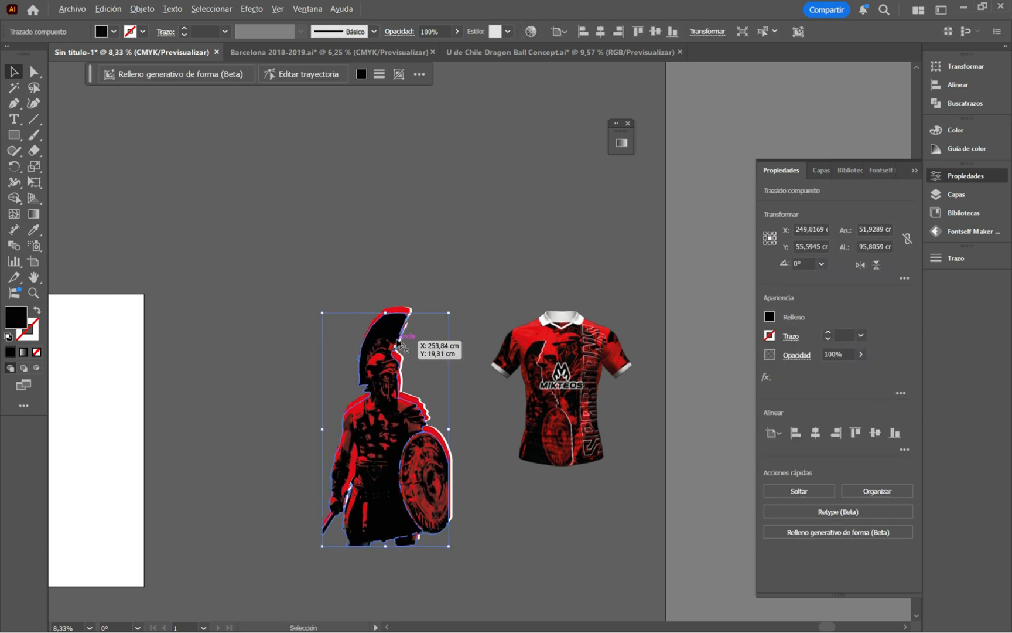
scroll(409, 333, "up", 2)
scroll(562, 290, "up", 3)
scroll(550, 323, "up", 2)
left_click_drag(542, 350, 481, 215)
scroll(481, 214, "down", 3)
scroll(482, 214, "down", 3)
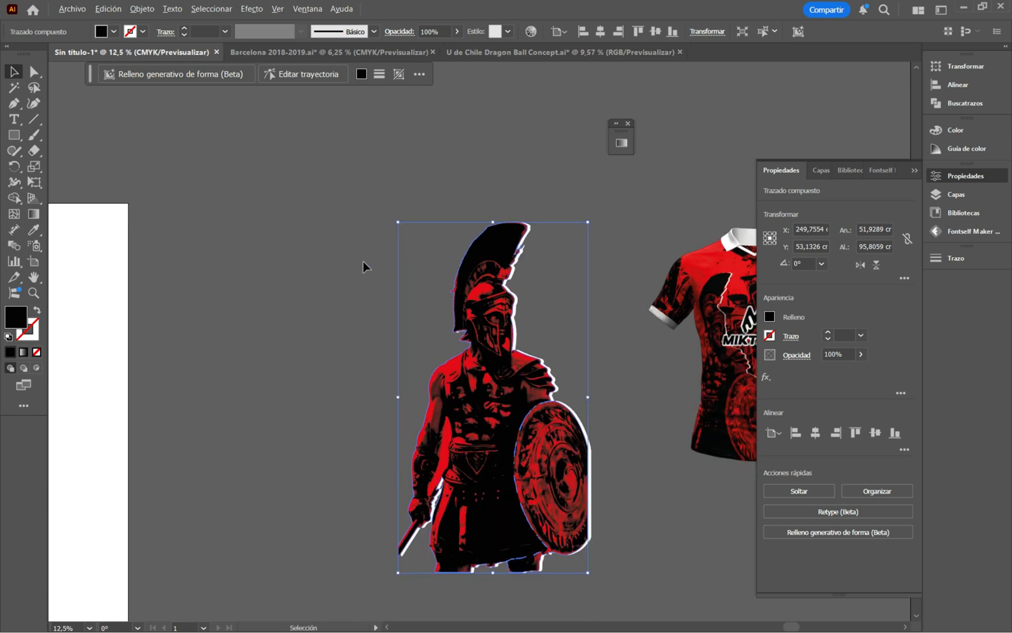
left_click(287, 348)
left_click_drag(418, 349, 333, 312)
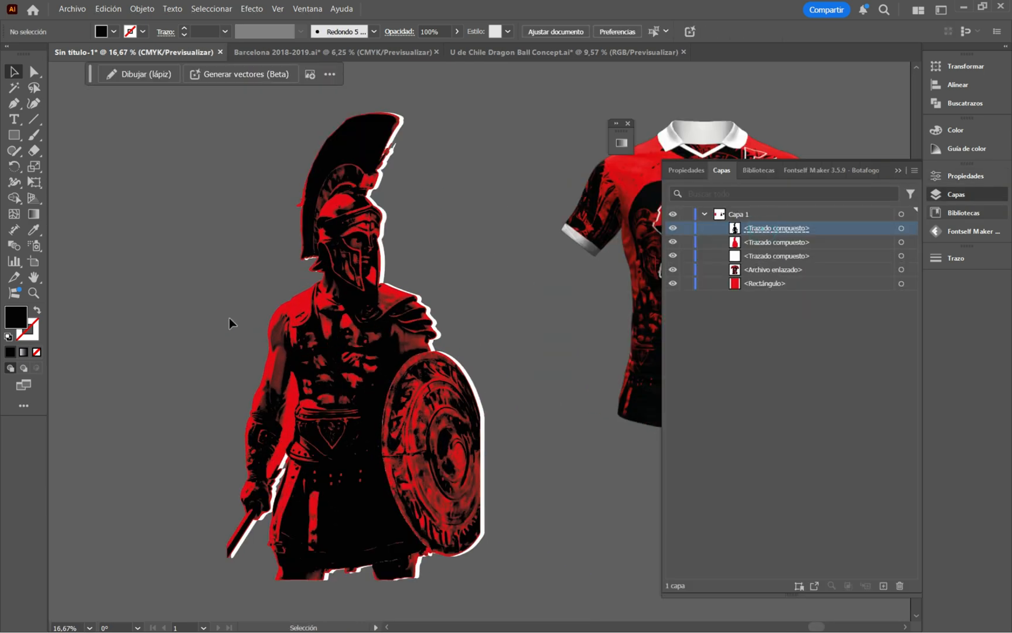
Try a dark brown fill (30260C) on the masked black warrior and cancel the colour change.
left_click(368, 334)
double_click(20, 325)
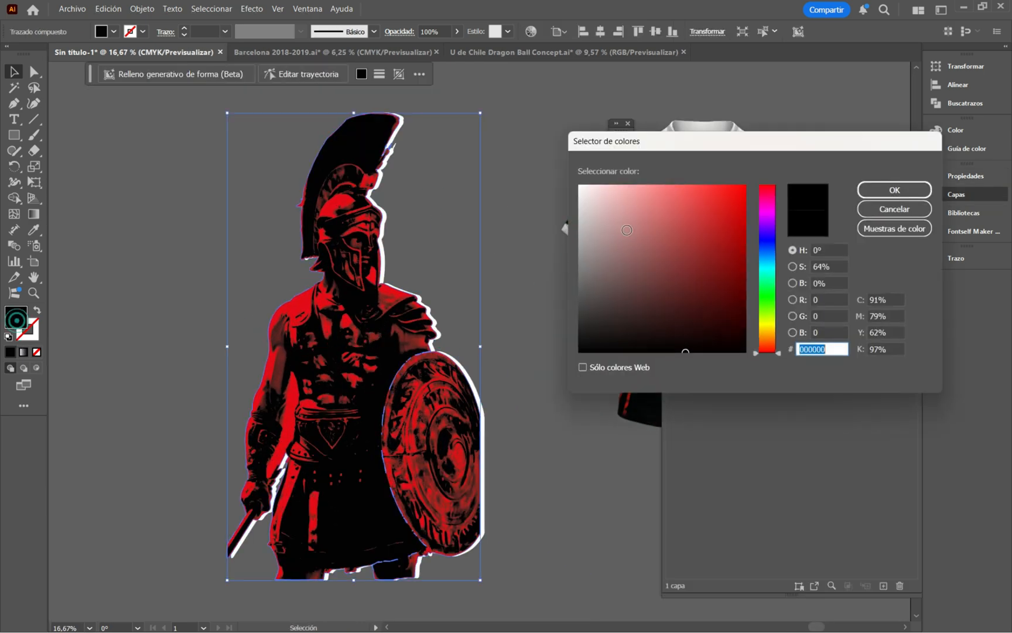
left_click_drag(767, 231, 767, 300)
left_click(724, 229)
mouse_move(726, 248)
left_mouse_down()
mouse_move(725, 299)
mouse_move(705, 320)
left_mouse_up()
left_click_drag(769, 300, 766, 333)
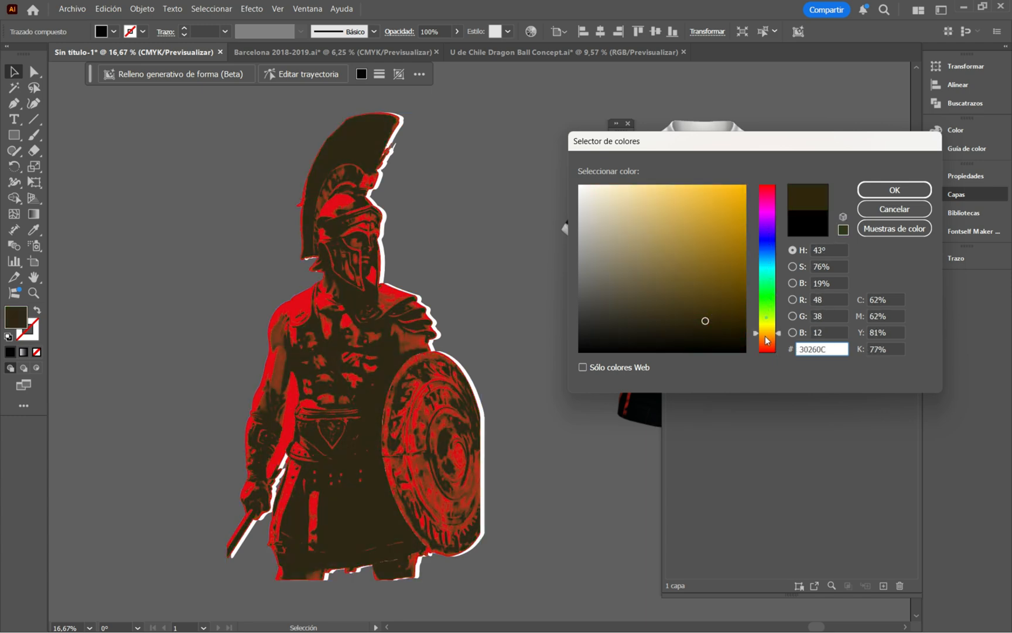
left_click(880, 212)
Try a lime green fill (A3E01E) on the red silhouette behind the warrior and cancel the colour change.
left_click(900, 242)
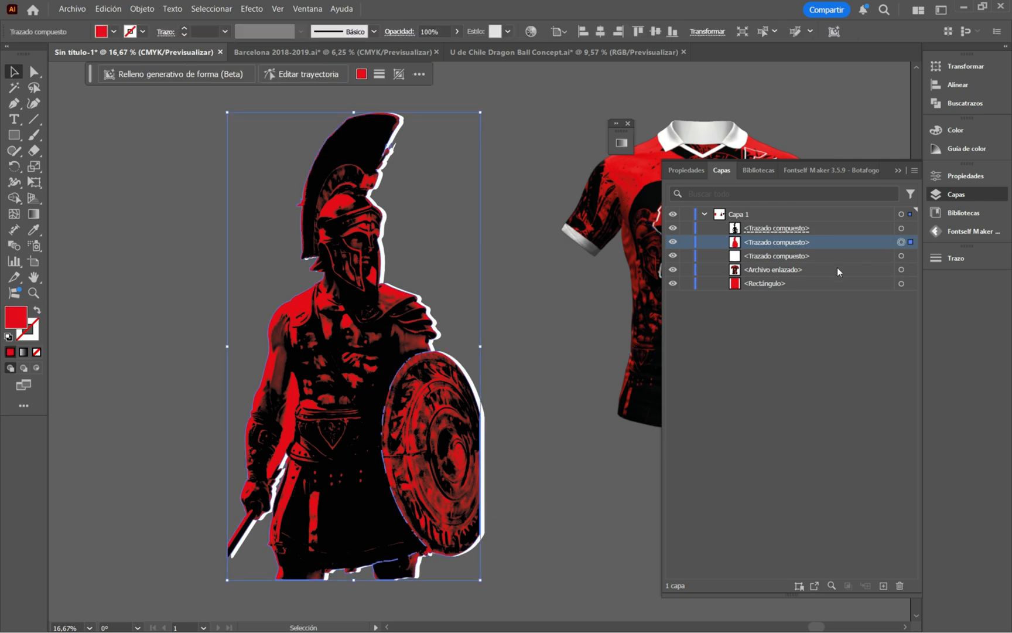
double_click(18, 319)
mouse_move(730, 201)
left_mouse_down()
mouse_move(700, 228)
mouse_move(764, 287)
mouse_move(757, 328)
left_mouse_up()
left_click(768, 216)
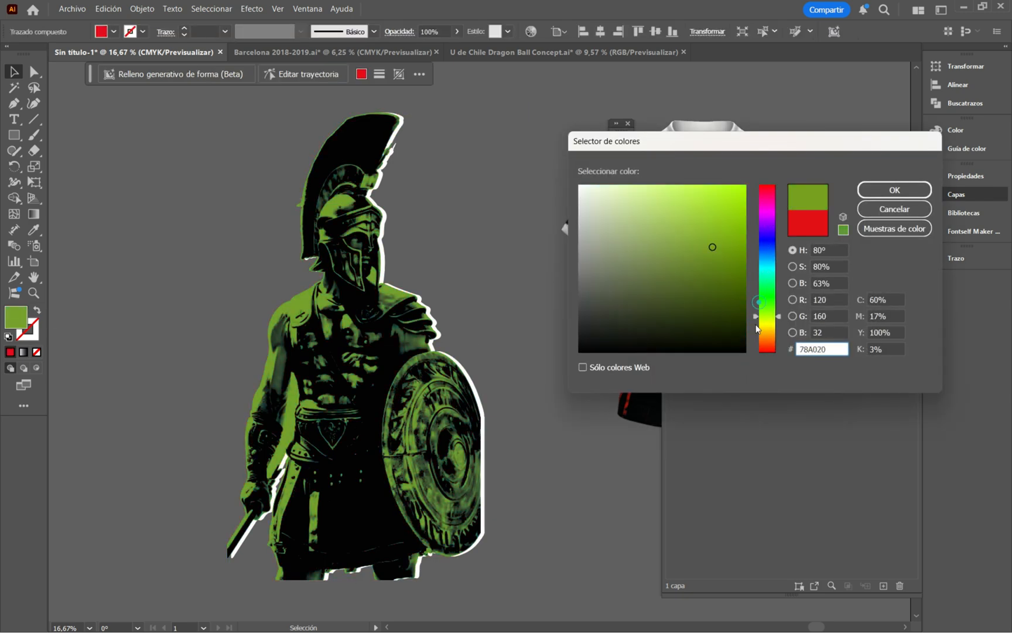
left_click(724, 205)
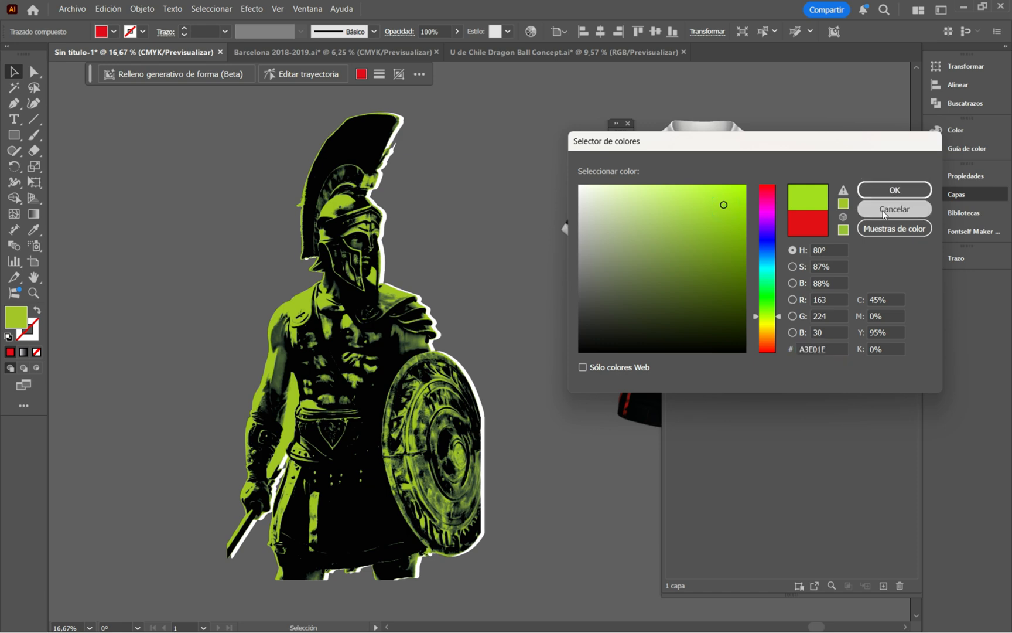
left_click(861, 208)
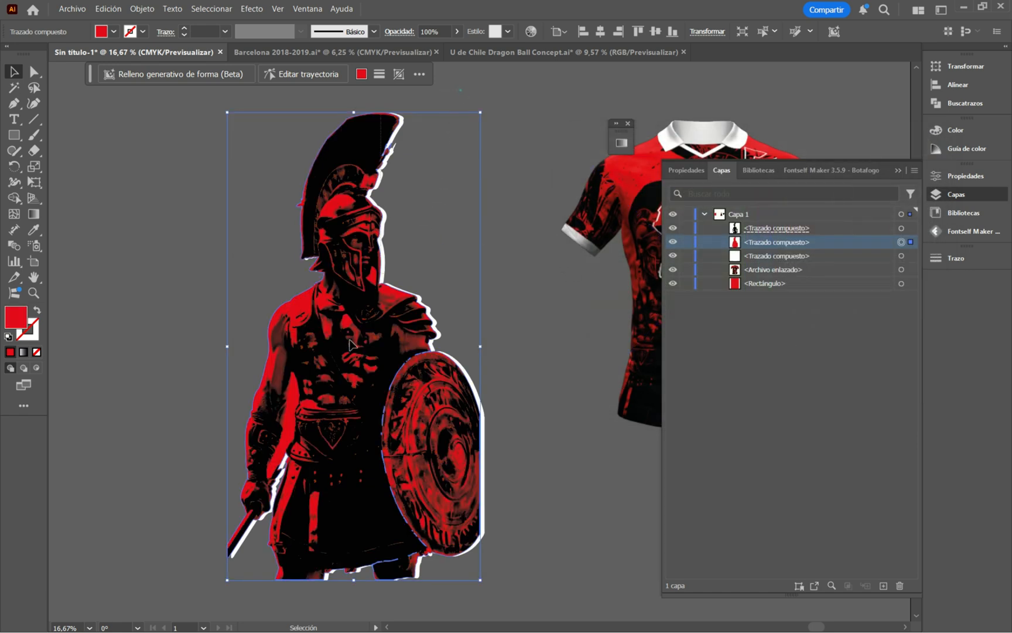
Group the masked warrior with the red and white silhouettes behind it.
left_click_drag(350, 341, 291, 476)
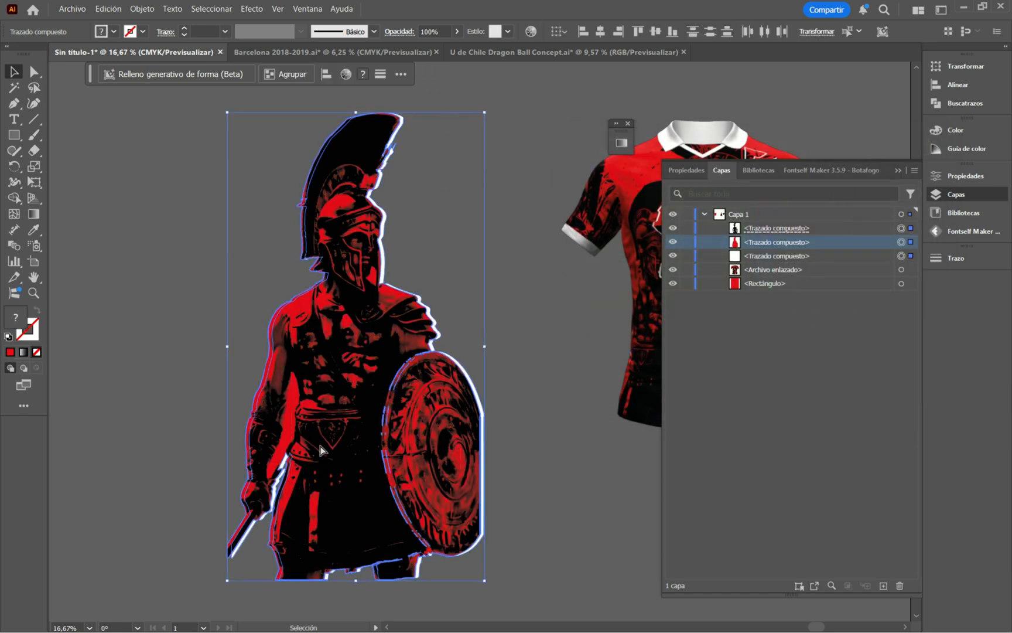
key("ctrl+g")
left_click_drag(352, 410, 260, 399)
key("ctrl+minus")
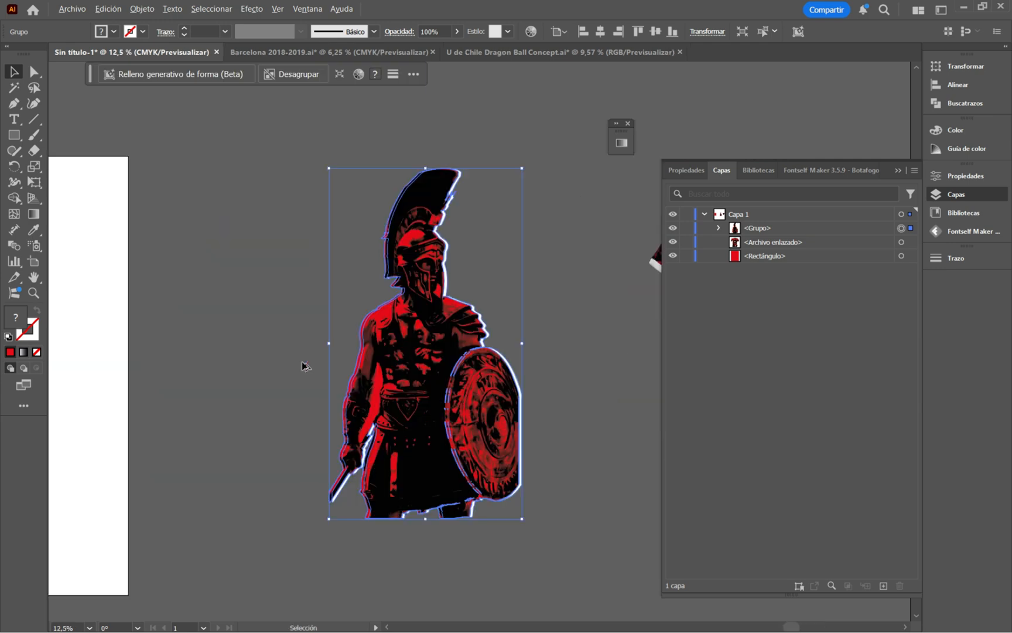
Examine the jersey mockup's background artwork and compare it with the warrior group and the red artboard rectangle.
scroll(345, 357, "right", 5)
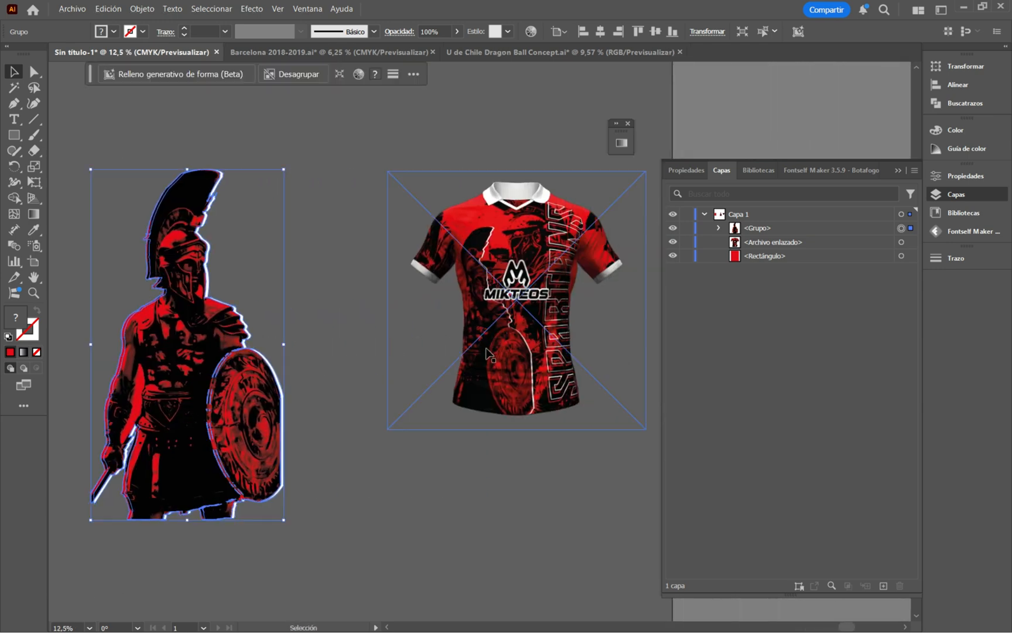
scroll(551, 251, "up", 2)
scroll(439, 289, "right", 2)
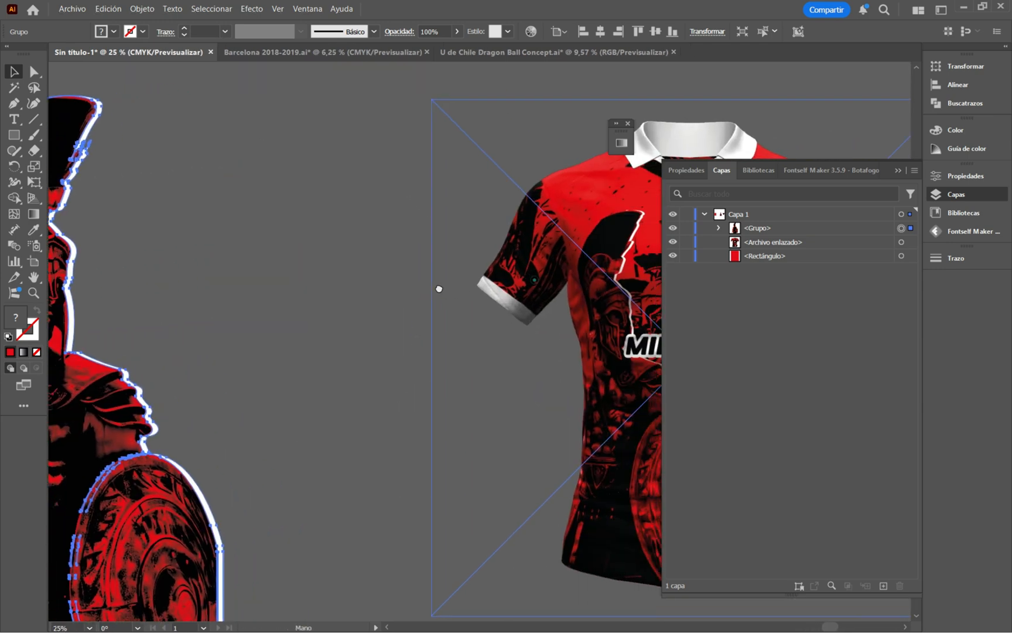
scroll(410, 289, "down", 1)
key("ctrl+minus")
key("ctrl+minus")
scroll(316, 300, "down", 1)
scroll(316, 300, "left", 4)
left_click(477, 313)
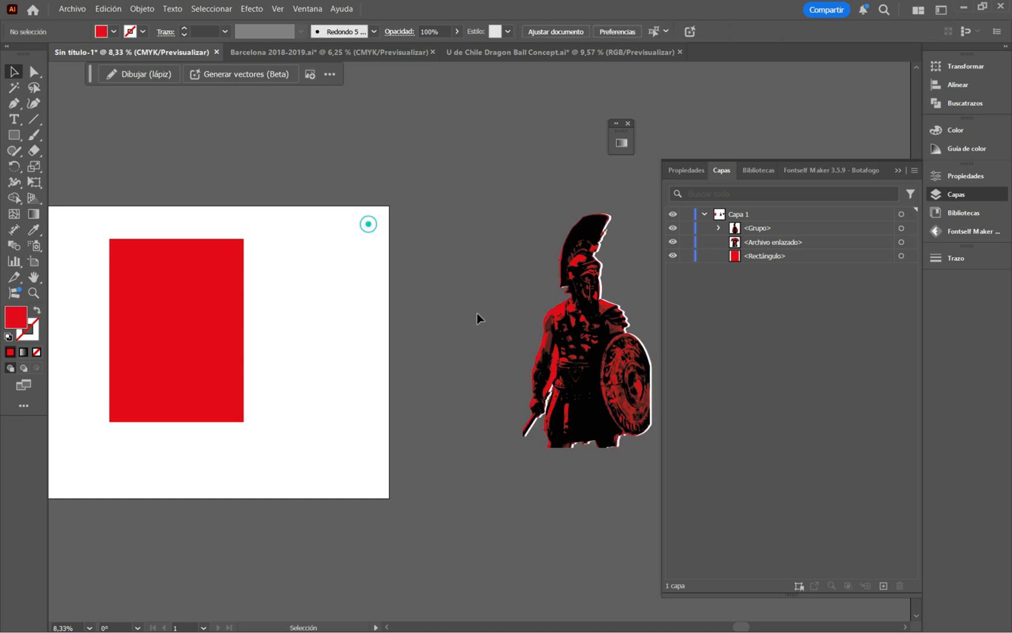
left_click_drag(399, 315, 255, 309)
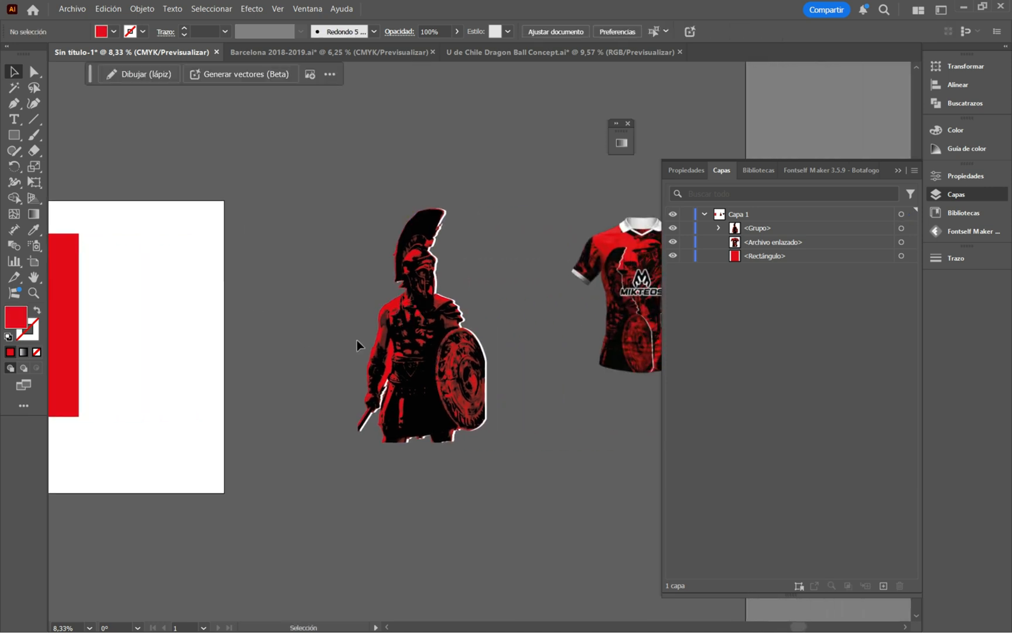
Place Spartans 3.png as a linked image between the warrior group and the jersey mockup.
key("ctrl+shift+p")
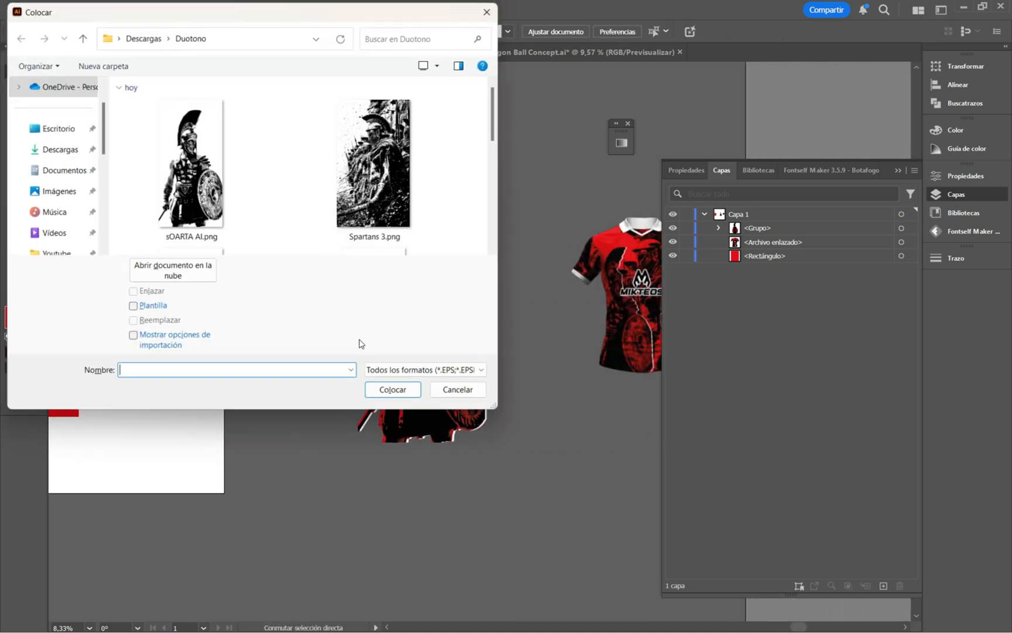
left_click(379, 169)
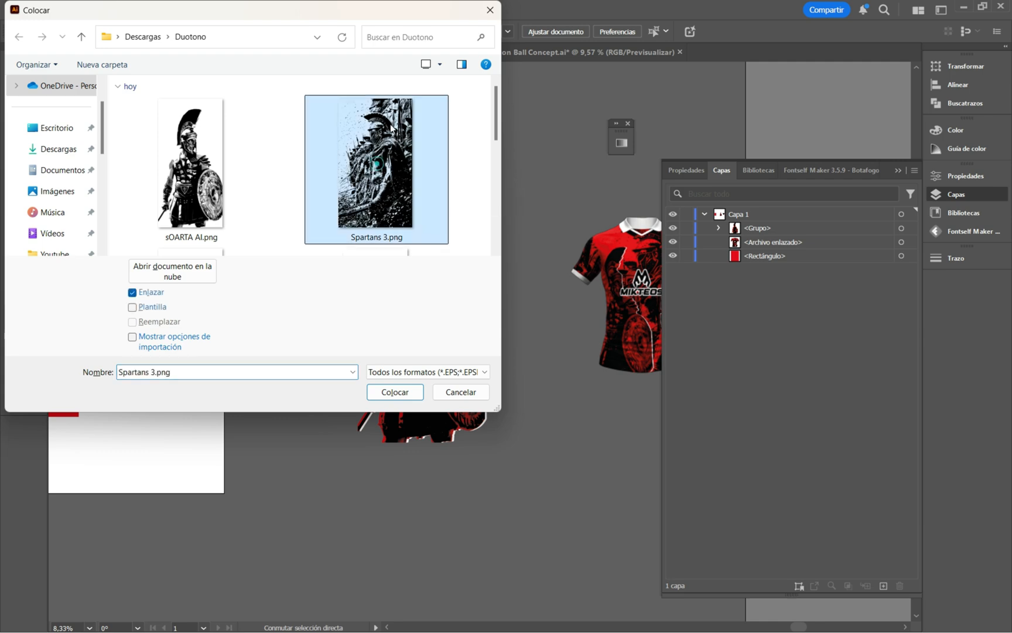
left_click(395, 391)
left_click(531, 381)
left_click_drag(562, 420, 508, 327)
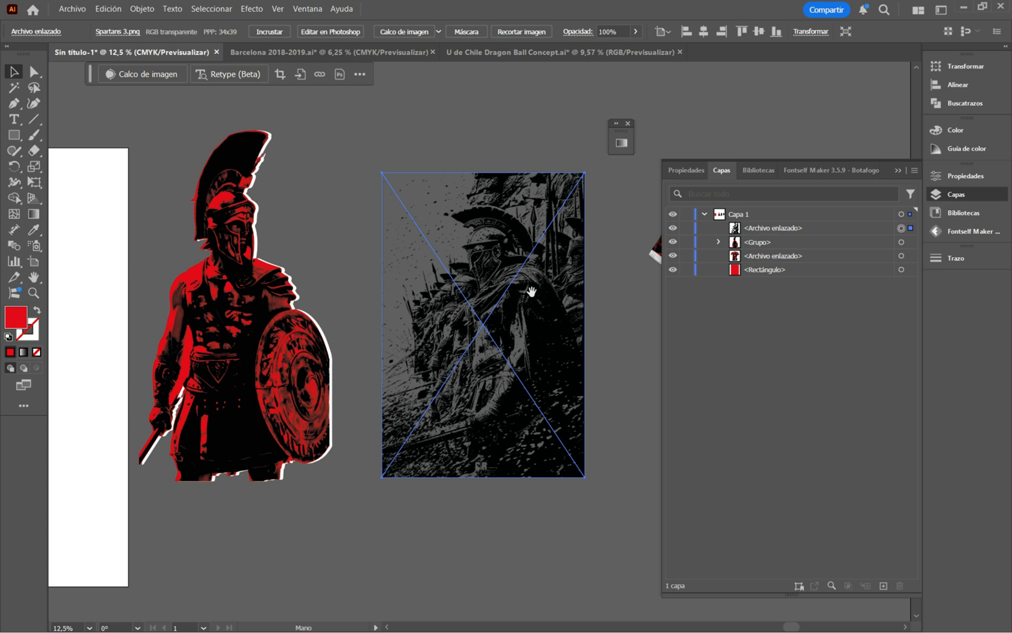
left_click_drag(531, 291, 480, 298)
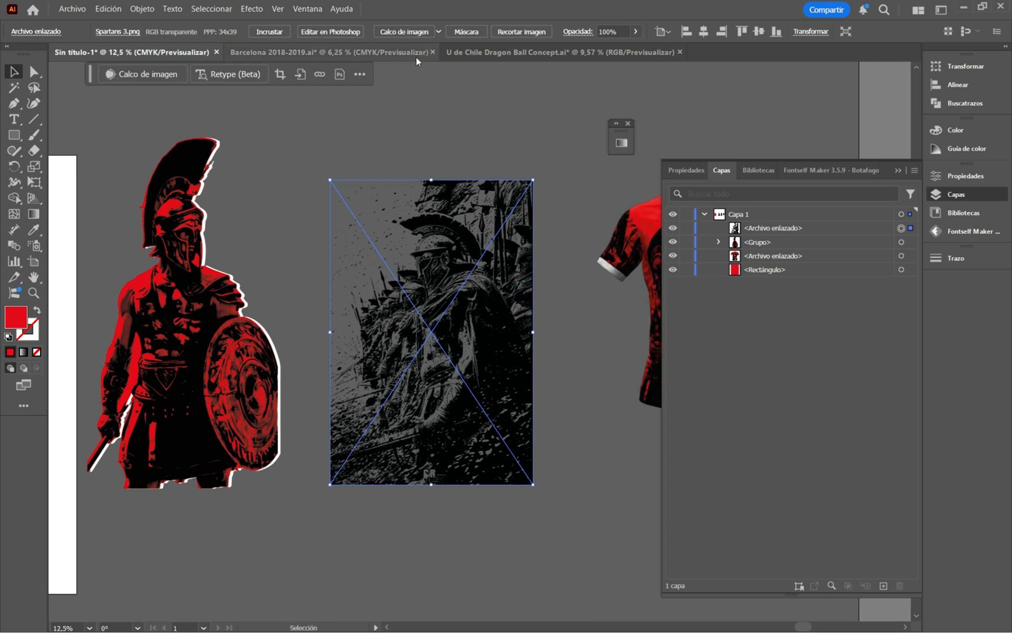
Trace the placed Spartans 3.png image with the Foto de alta fidelidad preset and expand the result into paths.
left_click(438, 31)
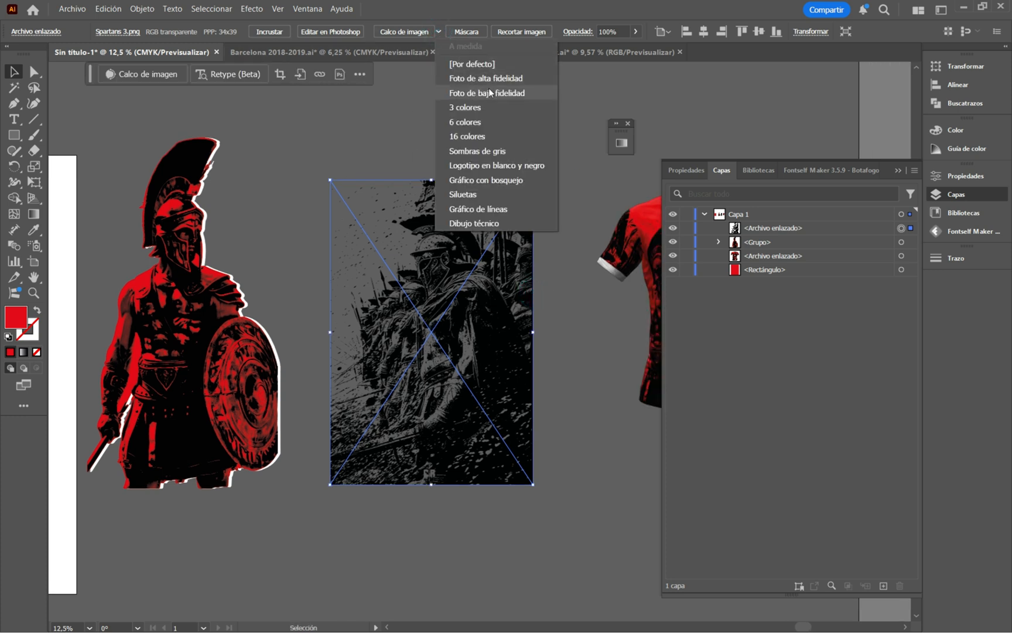
left_click(507, 81)
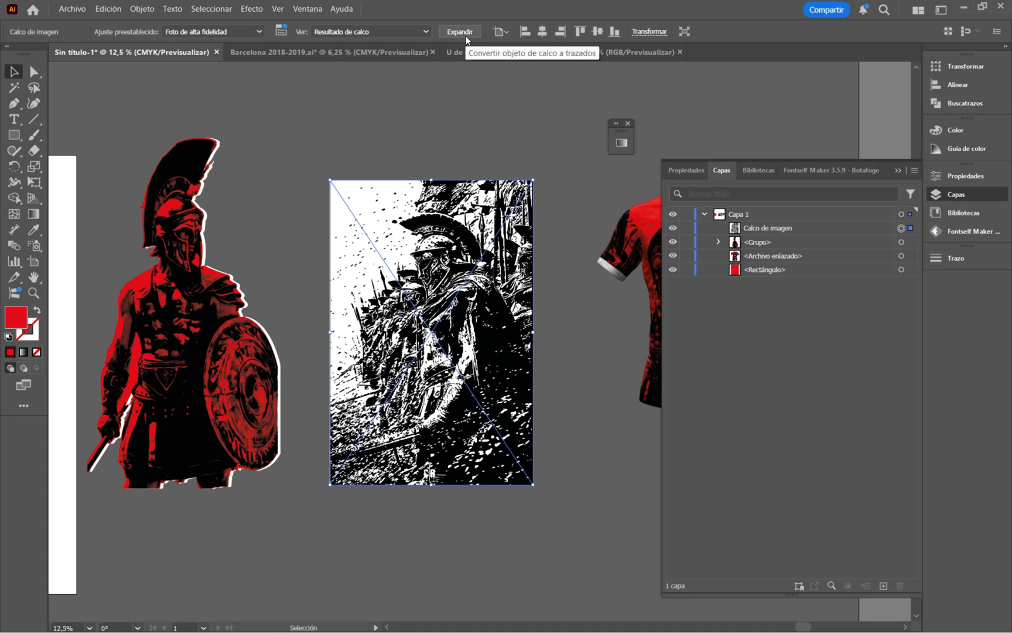
left_click(460, 32)
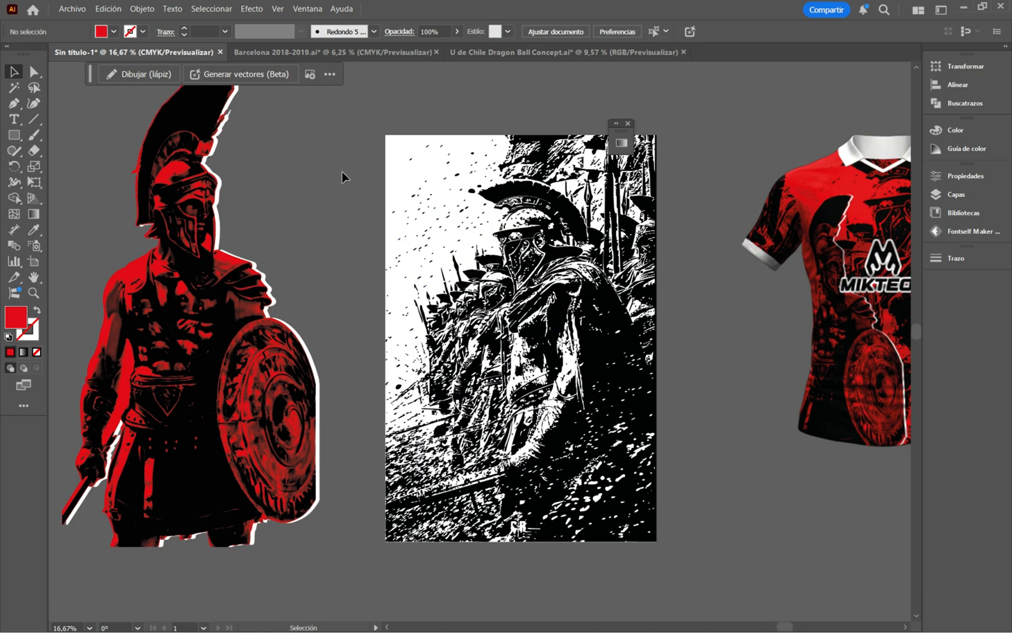
Delete all white areas of the traced Spartans scene, leaving the warrior group's white rim out of the selection.
key("y")
left_click(397, 149)
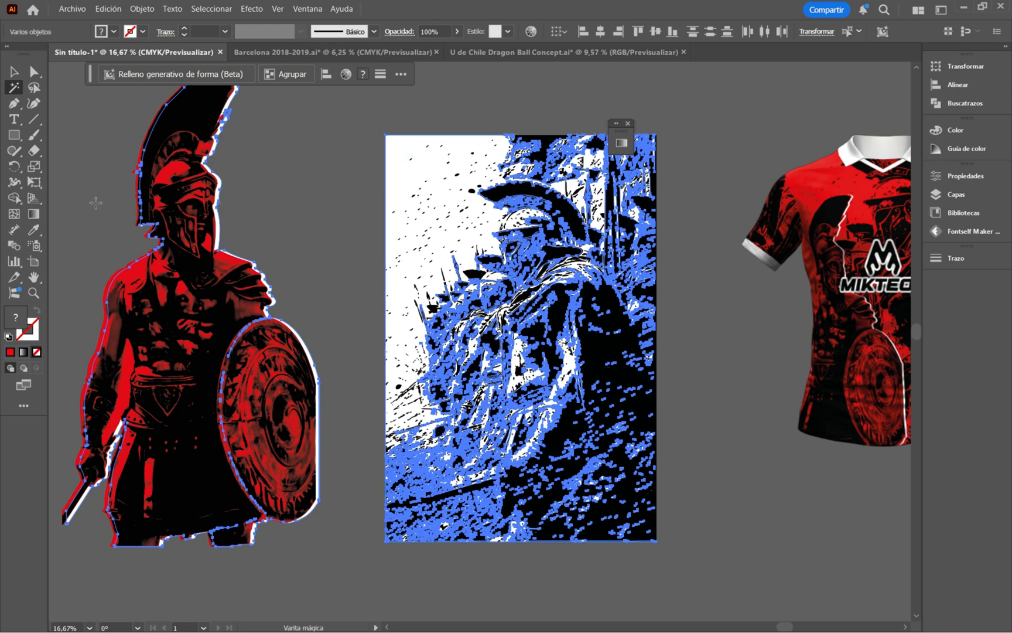
left_click(13, 73)
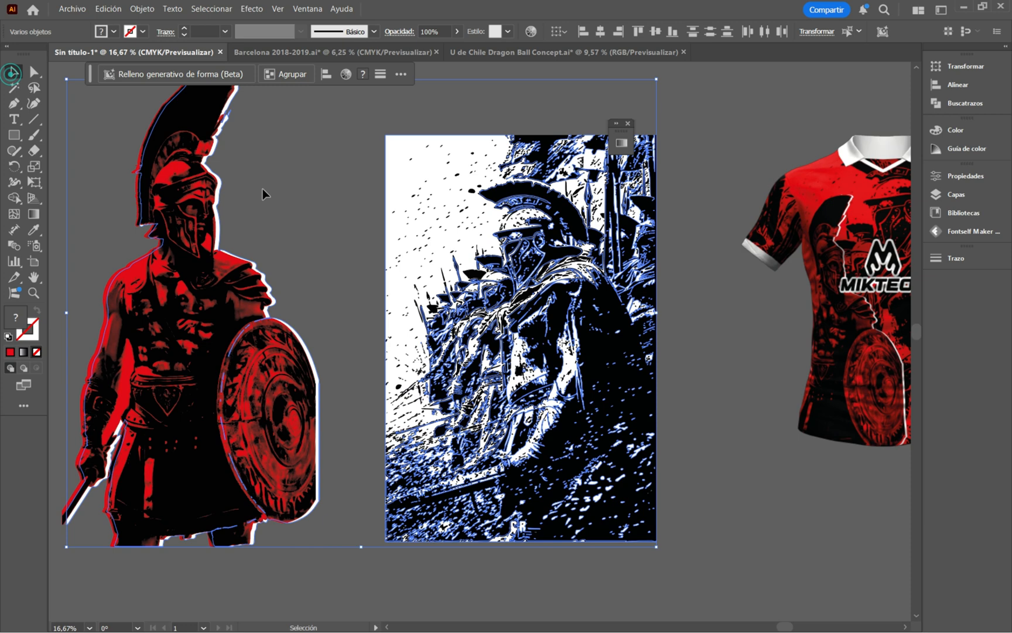
left_click(225, 181)
left_click(493, 167)
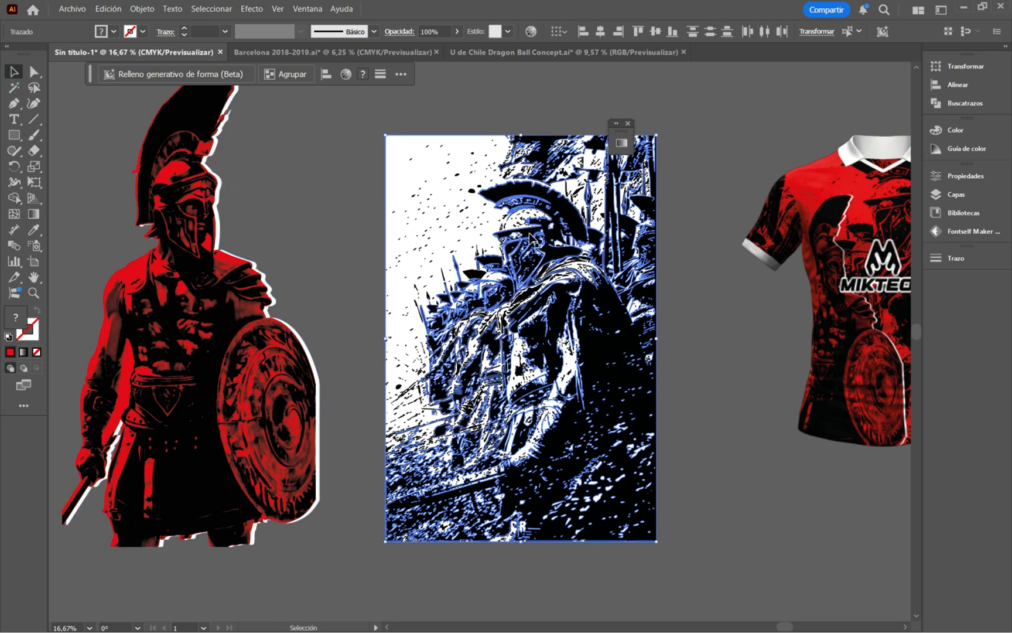
key("Delete")
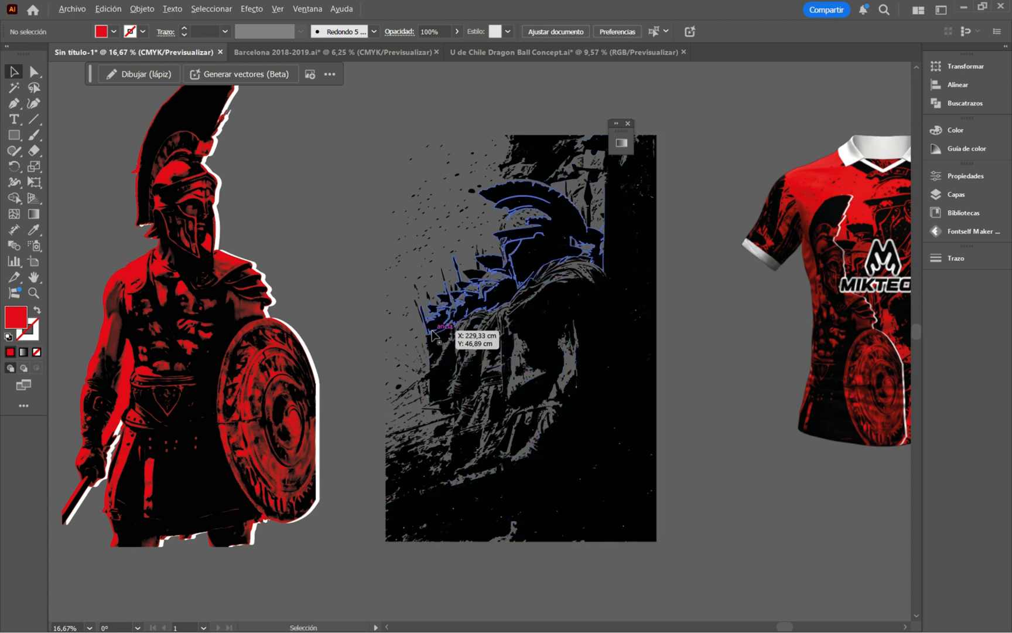
Group the remaining black shapes of the traced Spartans scene.
scroll(432, 332, "down", 1)
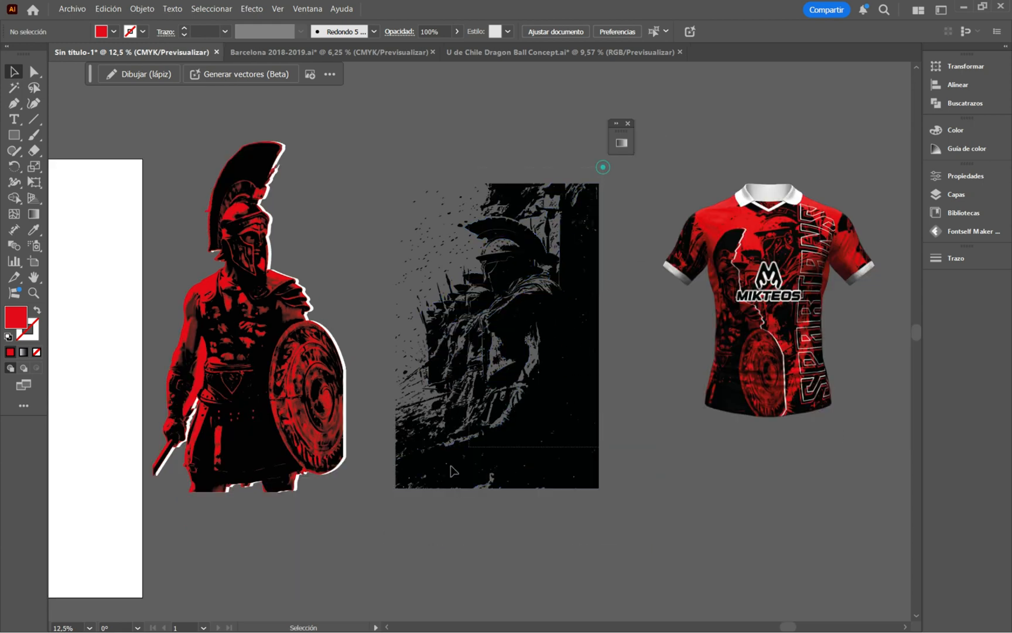
left_click_drag(450, 471, 394, 511)
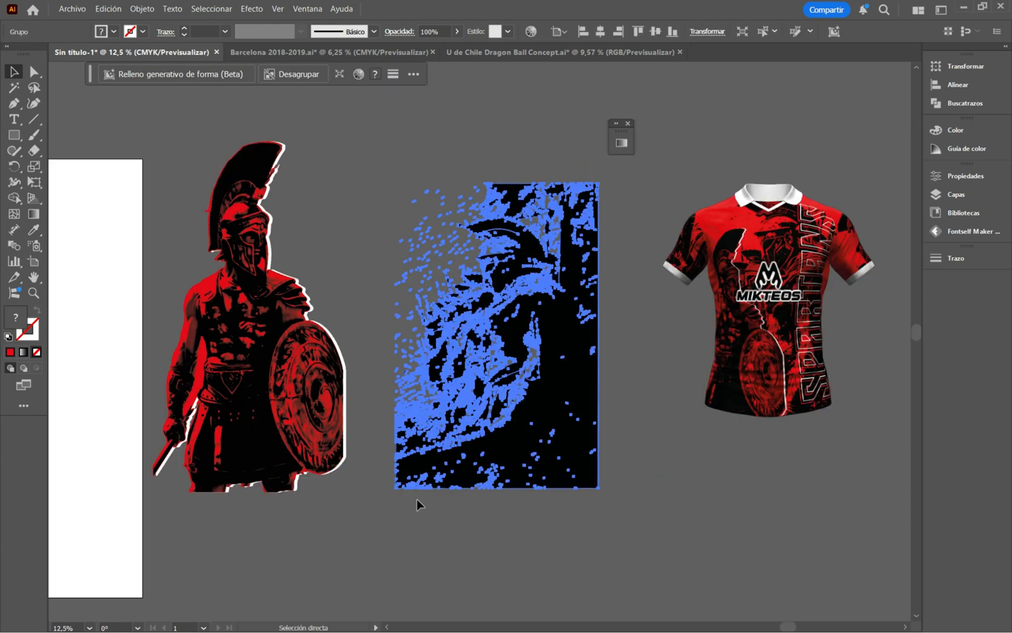
left_click(660, 479)
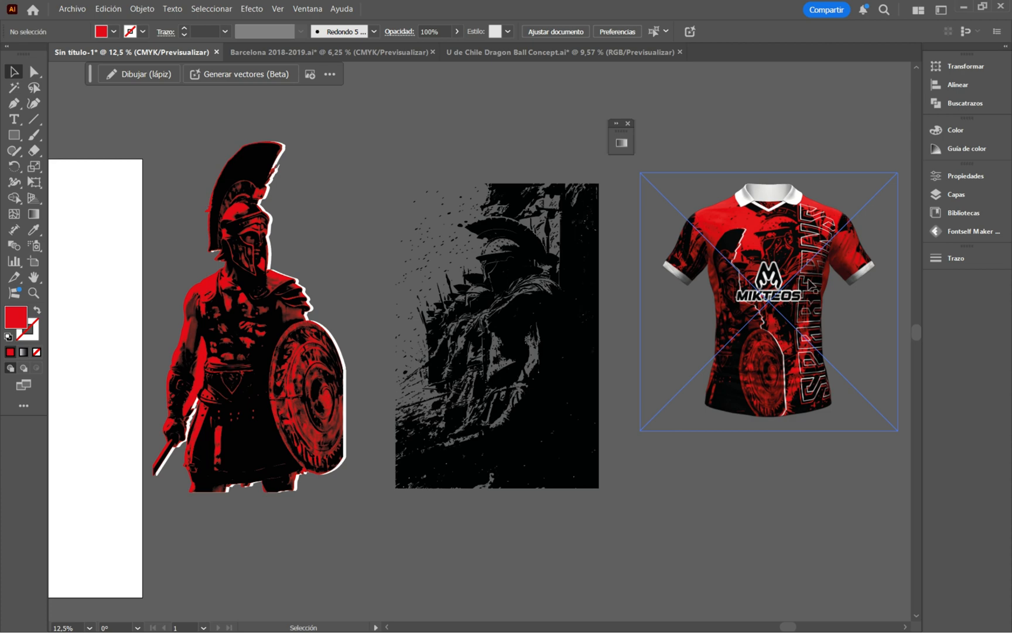
Move the jersey mockup next to the red rectangle, overlapping the artboard's left edge.
scroll(655, 288, "down", 2)
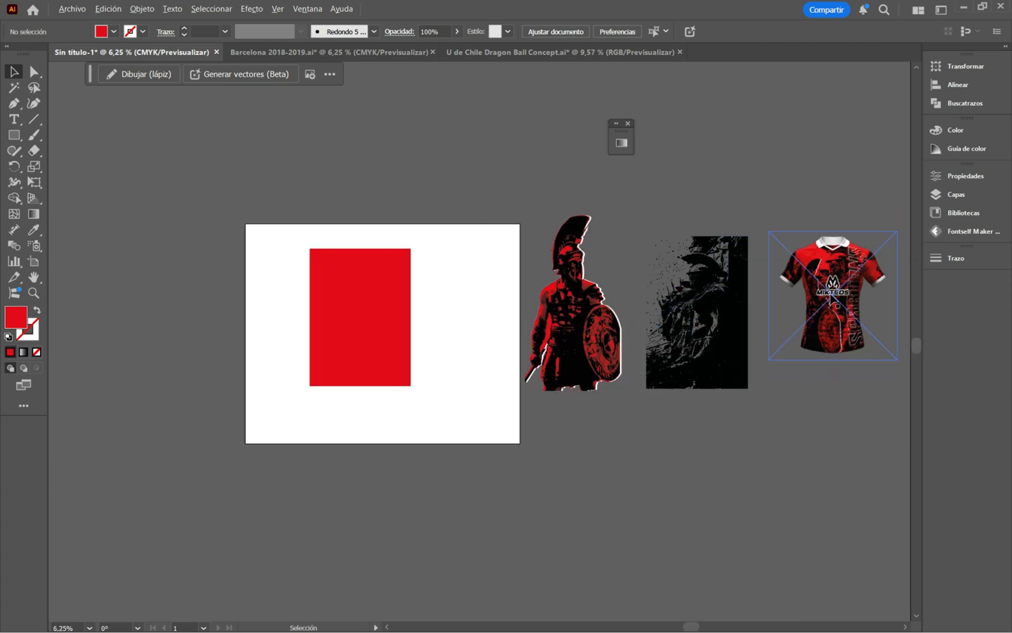
left_click_drag(830, 295, 235, 324)
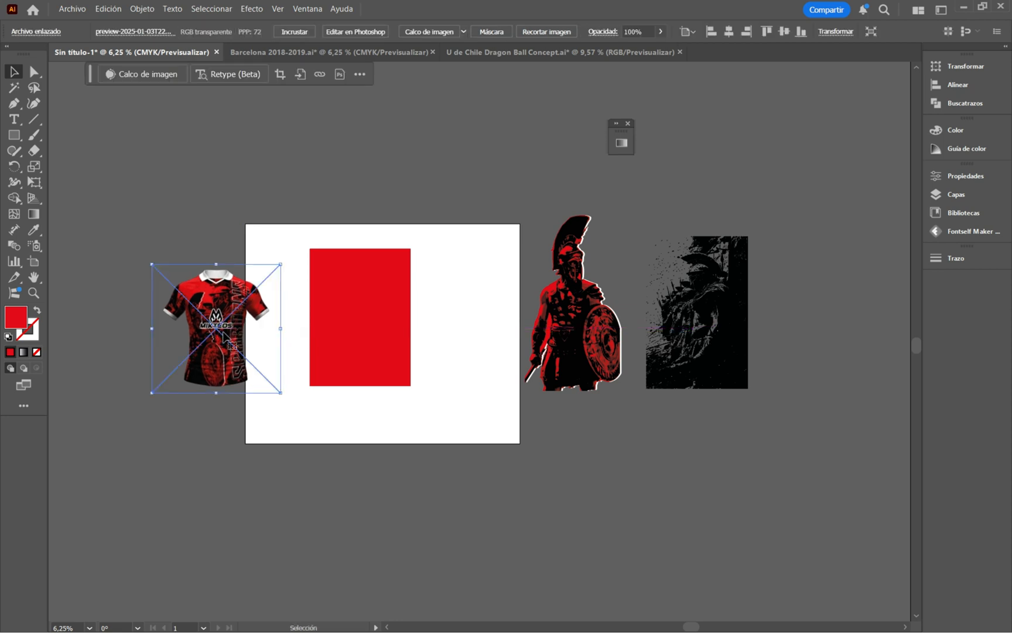
scroll(235, 335, "up", 2)
Move the warrior group onto the jersey mockup and scale it to match the warrior printed on the shirt.
left_click_drag(706, 230, 191, 335)
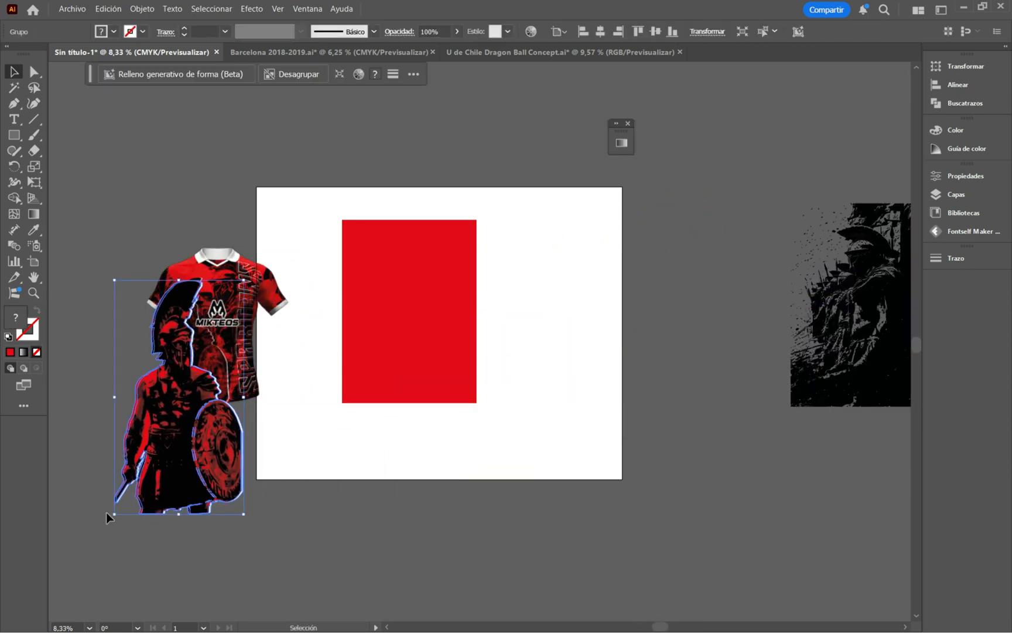
left_click_drag(107, 516, 170, 413)
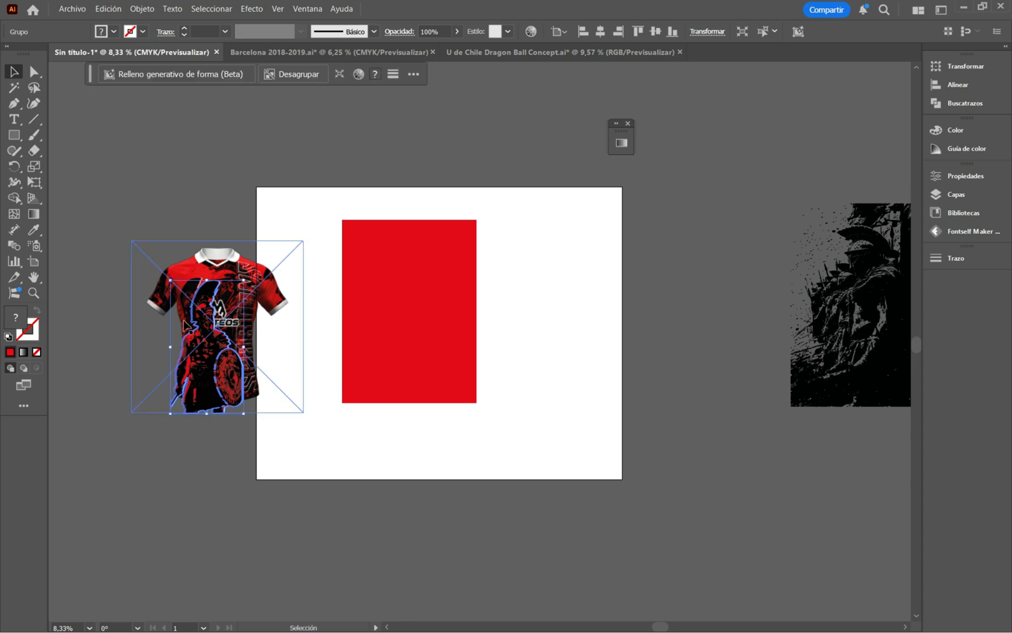
scroll(183, 322, "up", 2)
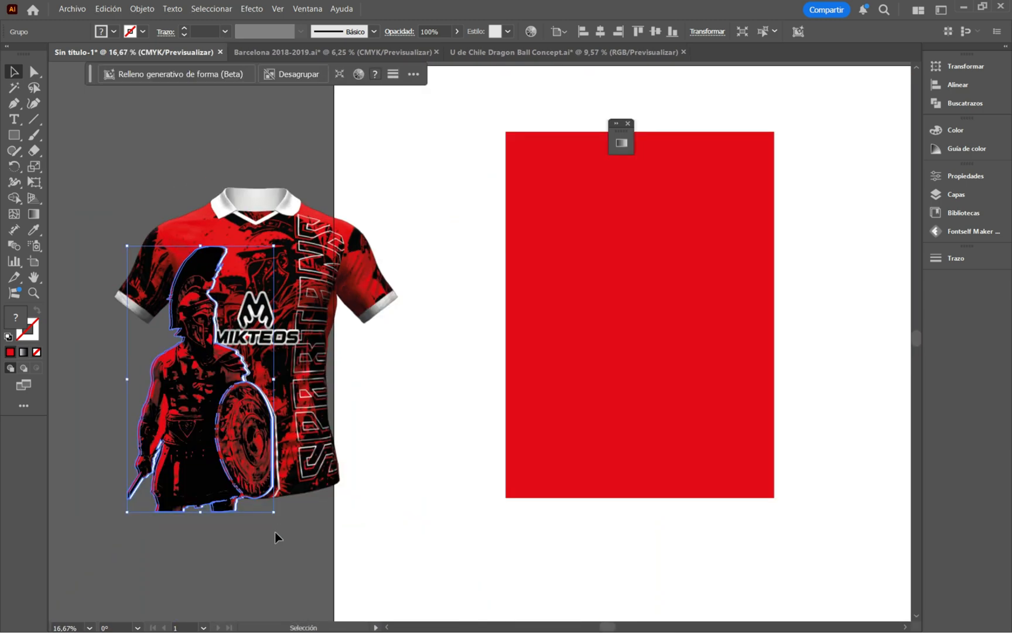
left_click_drag(274, 512, 281, 521)
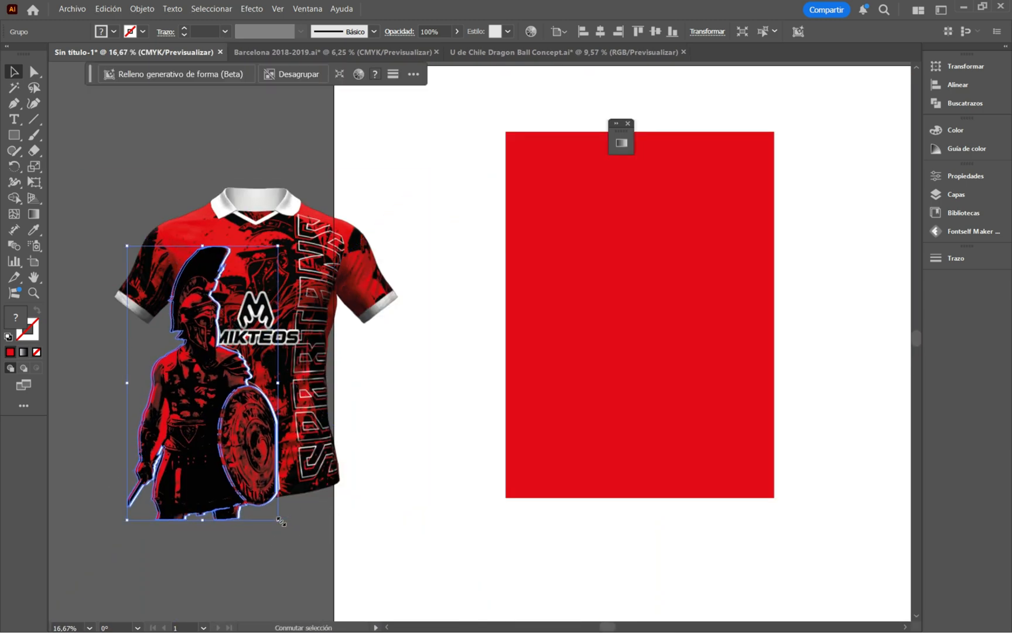
Move the group of black traced Spartans shapes onto the jersey mockup so that it overlaps the warrior group.
scroll(322, 439, "down", 1)
scroll(310, 378, "down", 1)
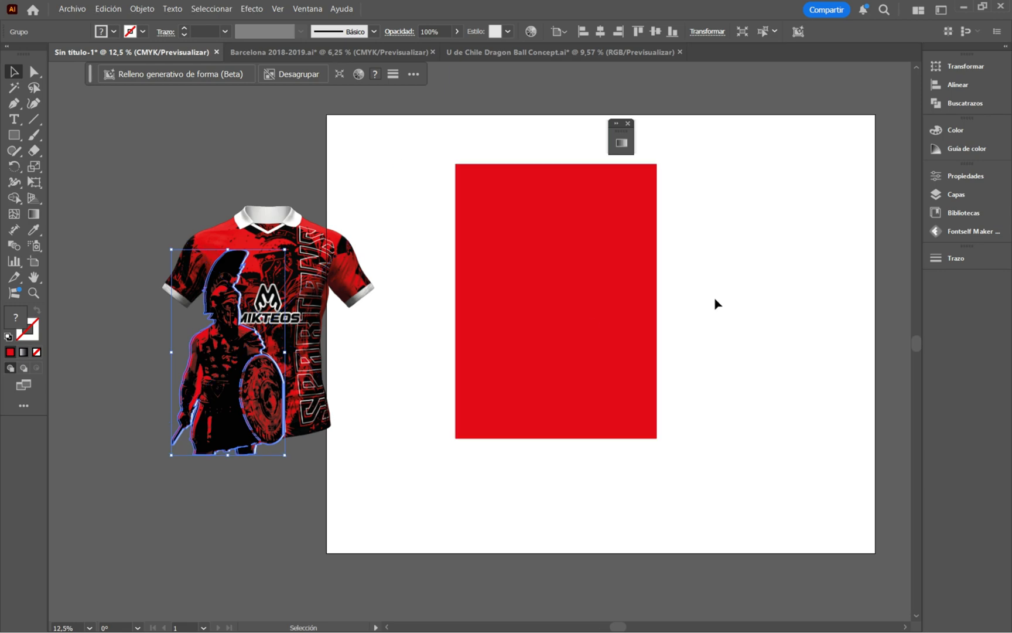
left_click_drag(757, 296, 460, 336)
scroll(613, 323, "down", 2)
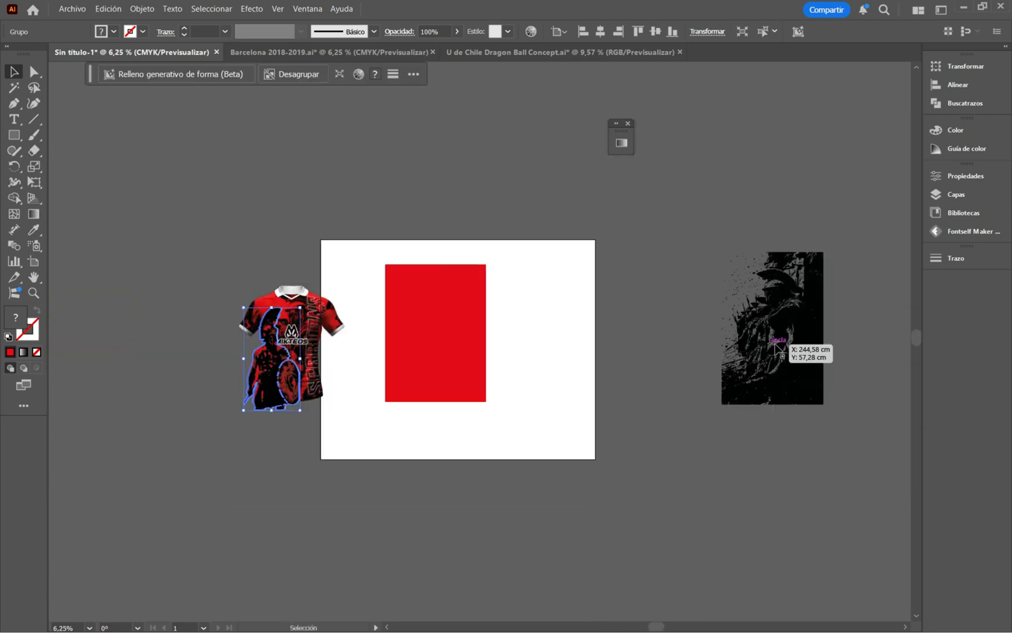
left_click_drag(823, 329, 314, 396)
scroll(258, 380, "up", 3)
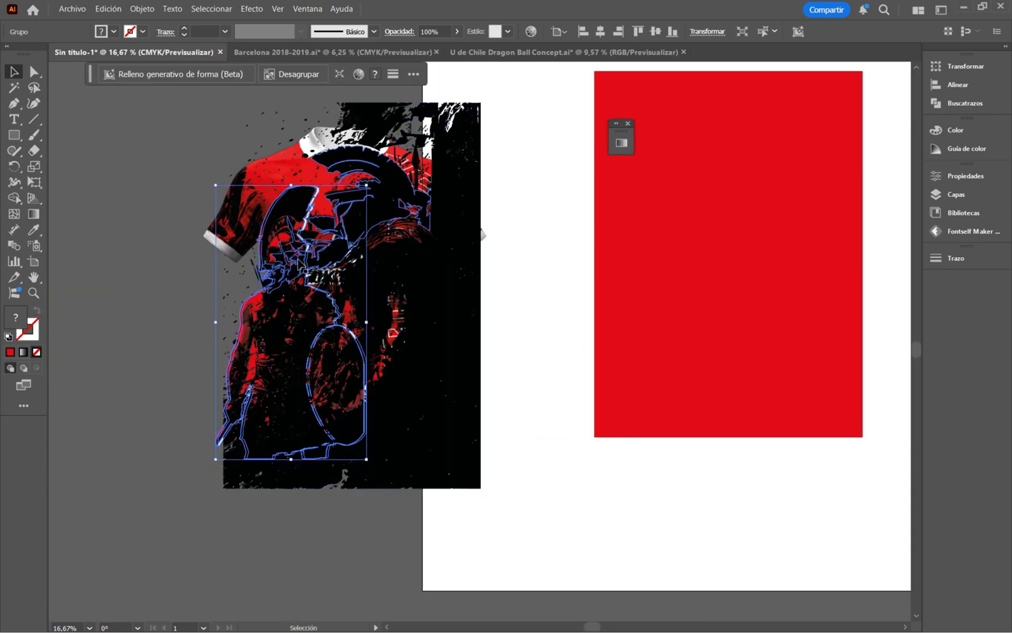
Bring the warrior group in front of the black Spartans shapes.
key("ctrl+shift+a")
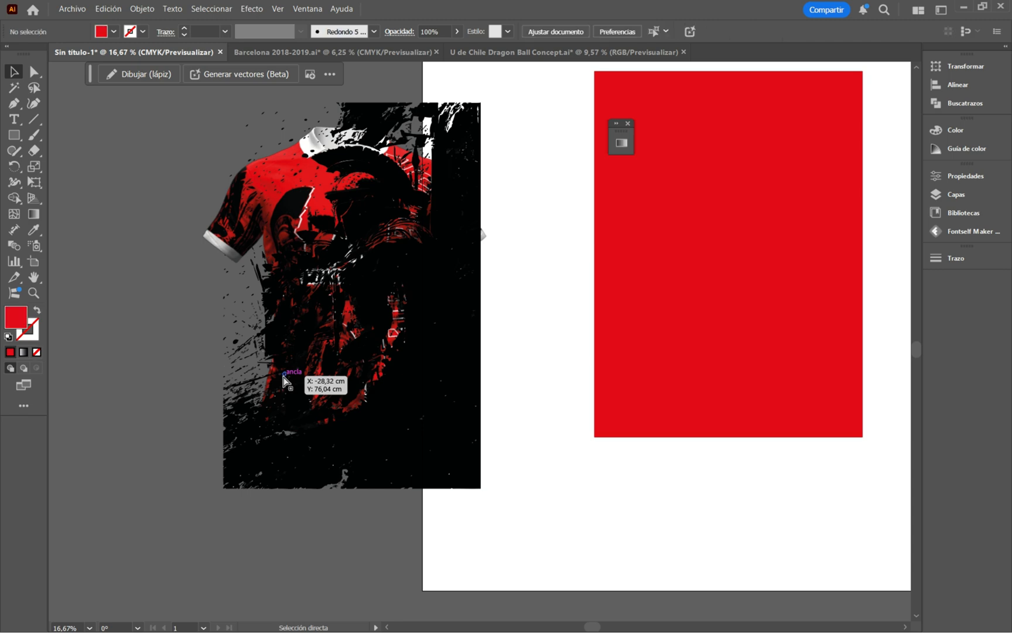
left_click(327, 387)
scroll(313, 446, "up", 1)
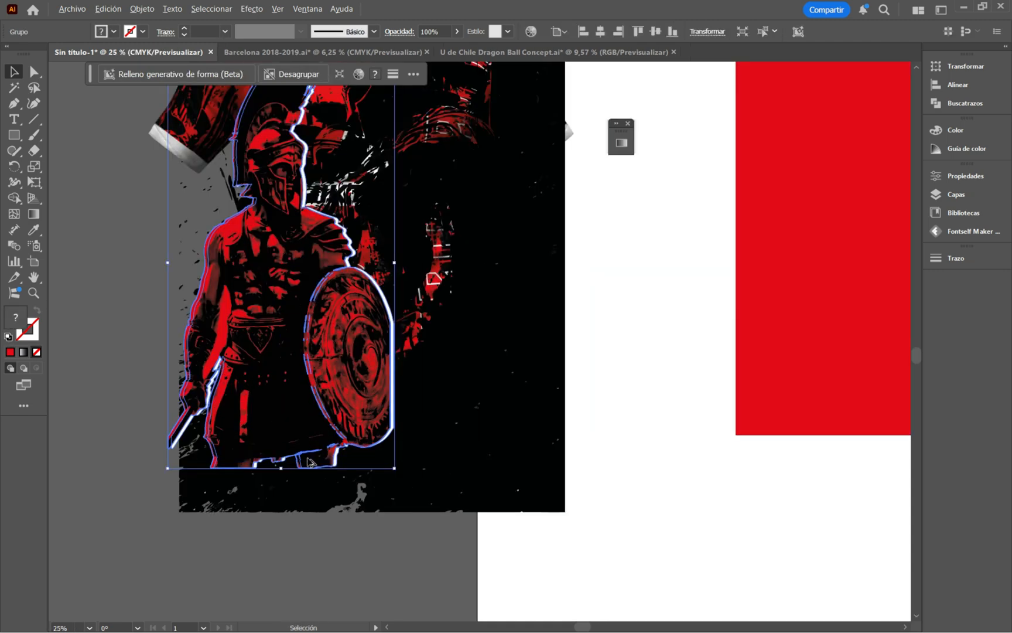
scroll(314, 445, "down", 1)
Place the red rectangle in front of the warrior and Spartans groups and scale it down proportionally to frame the composition.
left_click(578, 482)
left_click_drag(726, 390, 350, 400)
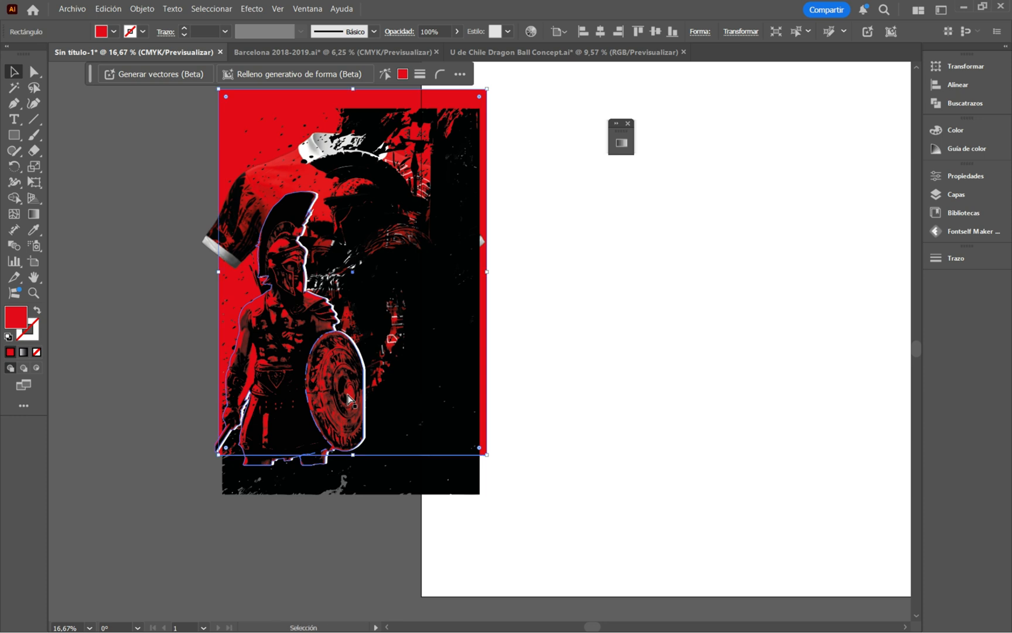
key("Delete")
key("ctrl+z")
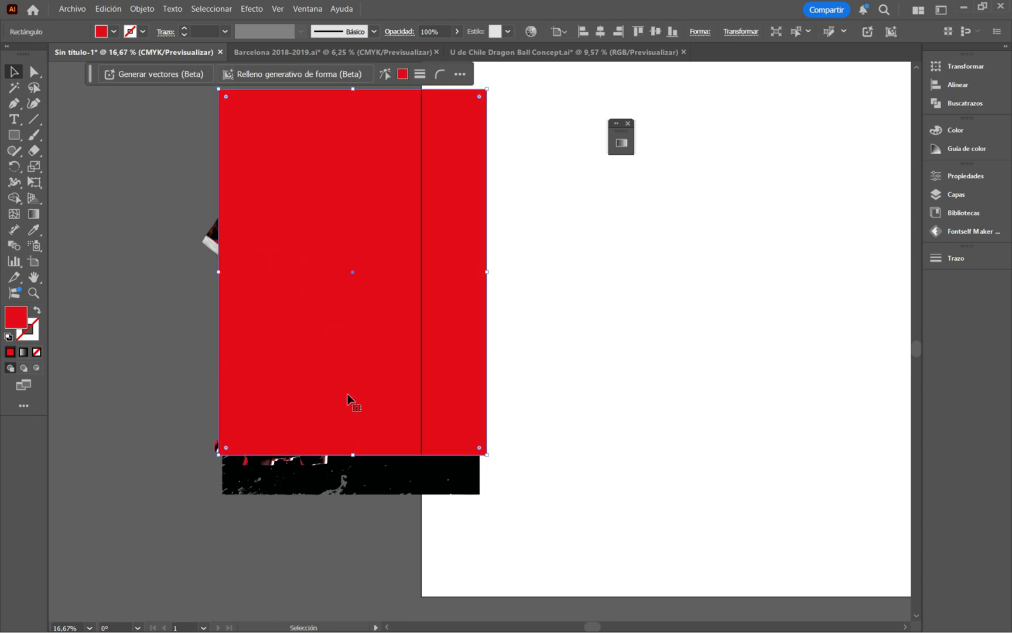
left_click_drag(481, 94, 450, 138)
Move the jersey mockup onto the artboard and place a copy of the scaled red rectangle beside the composition.
scroll(178, 311, "down", 2)
left_click_drag(189, 278, 381, 302)
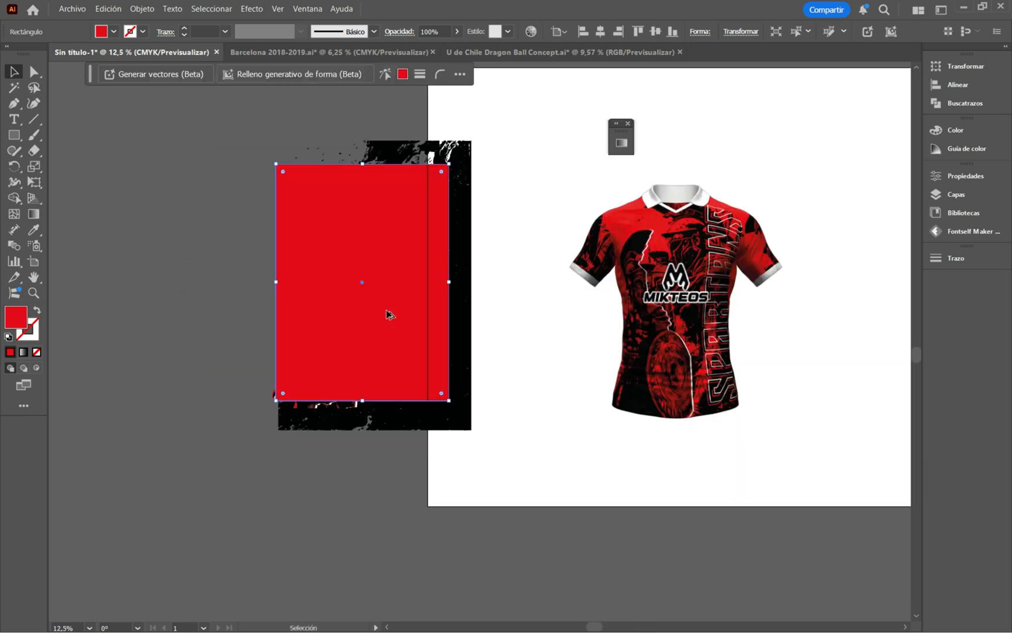
left_click_drag(389, 314, 181, 315)
Clip the warrior and black Spartans groups with the red rectangle on top as a clipping mask.
left_click_drag(273, 118, 493, 452)
key("a")
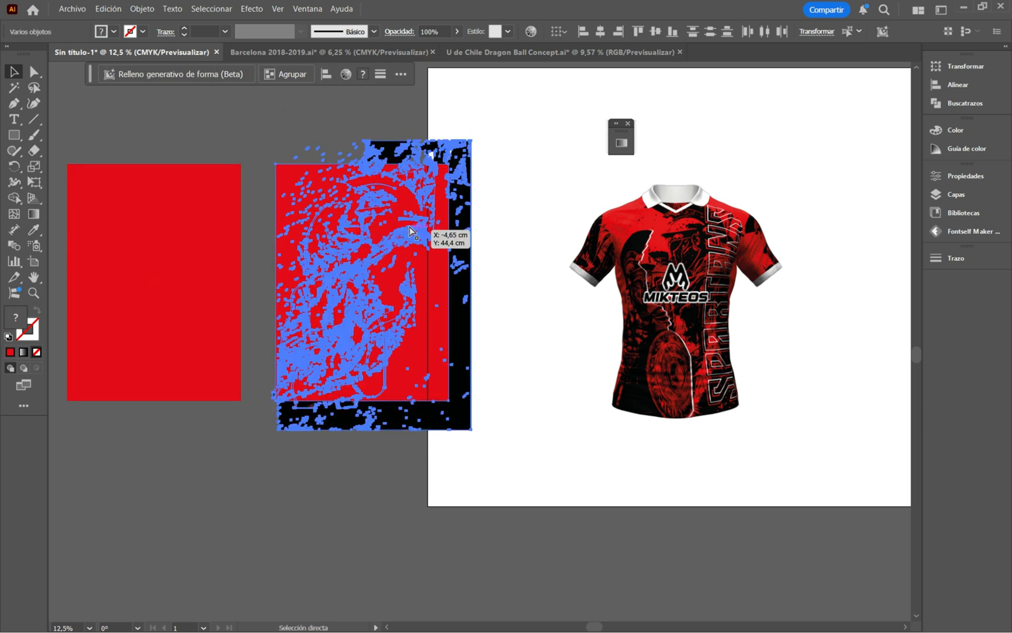
key("ctrl+7")
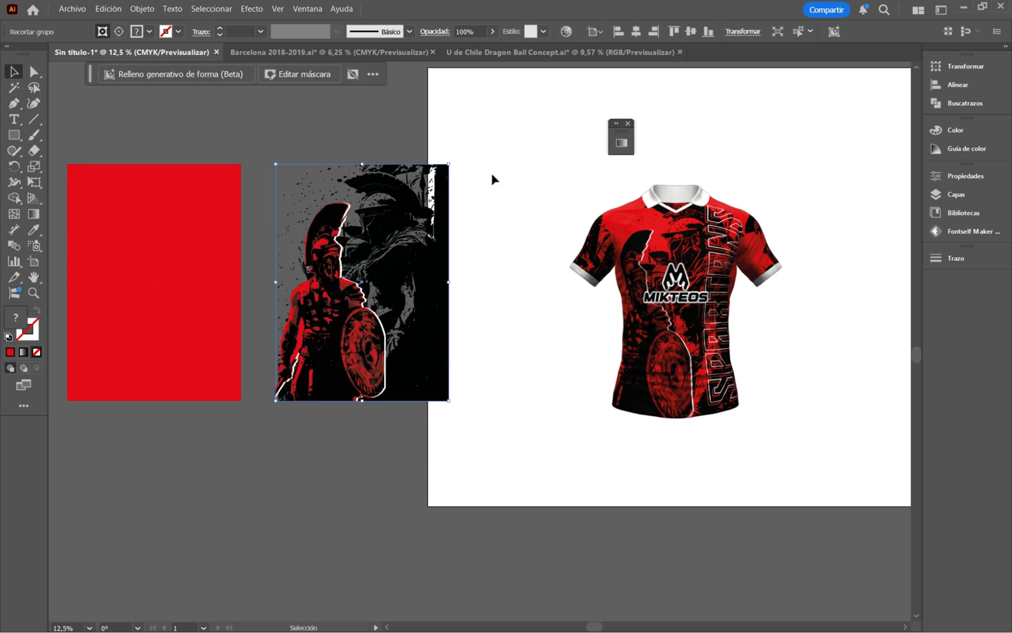
left_click_drag(384, 311, 248, 320)
key("Delete")
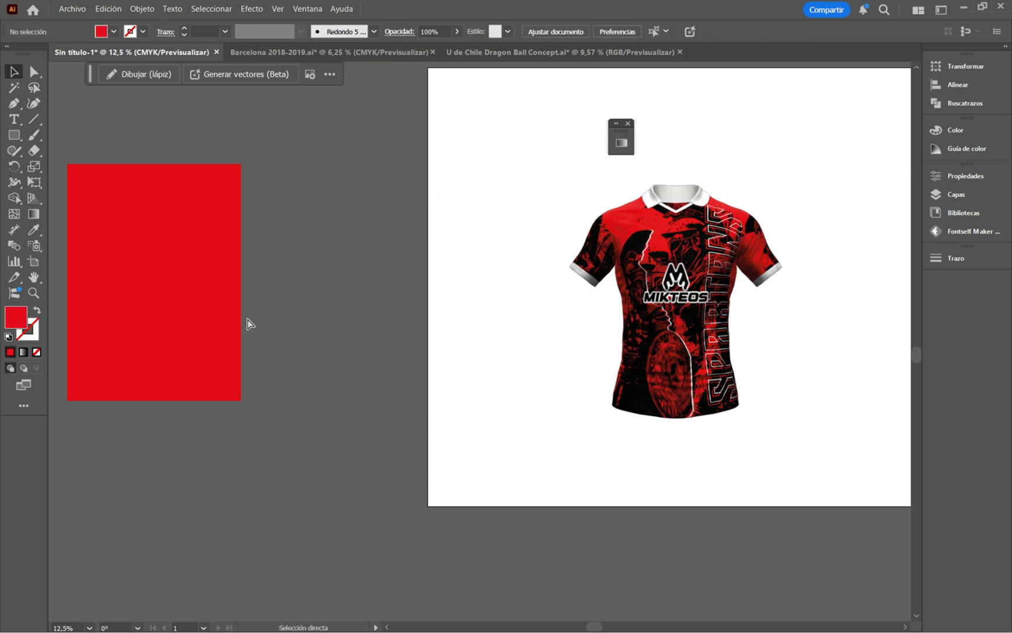
key("ctrl+z")
key("ctrl+z")
Place the clipped Spartans artwork over the red rectangle and centre both on each other horizontally and vertically.
left_click_drag(539, 368, 217, 312)
left_click_drag(261, 132, 147, 333)
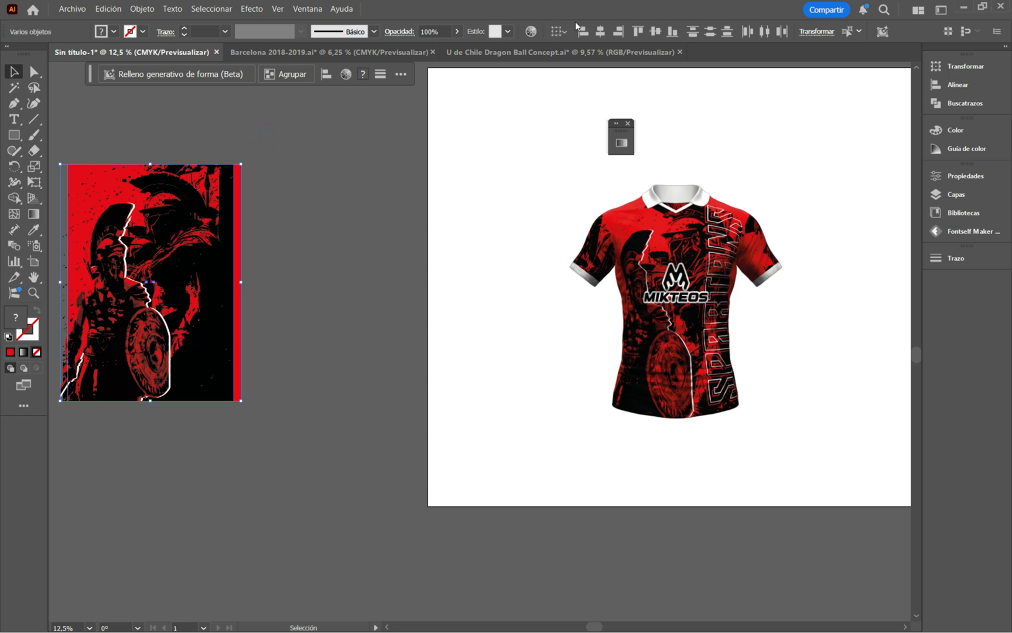
left_click(599, 33)
left_click(650, 28)
left_click_drag(196, 272, 210, 273)
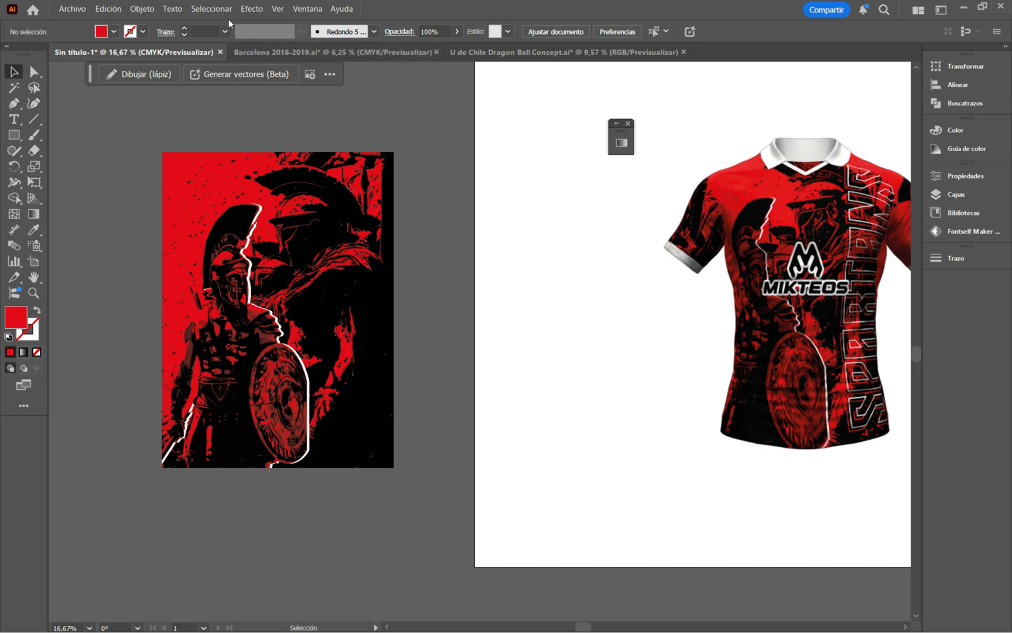
Add the text SPARTANS between the design and the mockup and set its font to Botafogo 2023 2024.
left_click(12, 120)
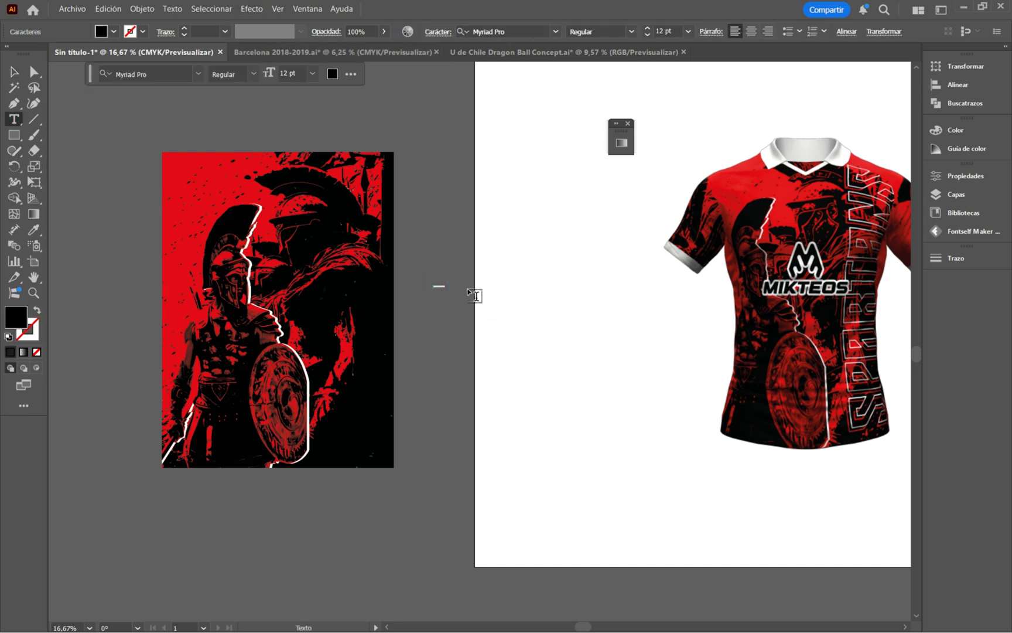
left_click(518, 29)
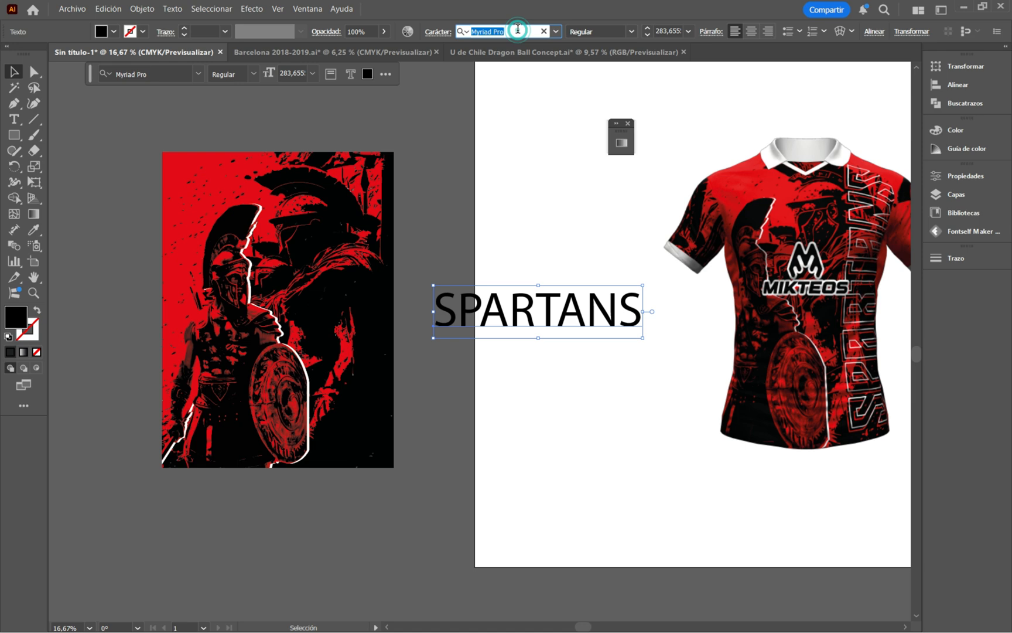
type("BOTA")
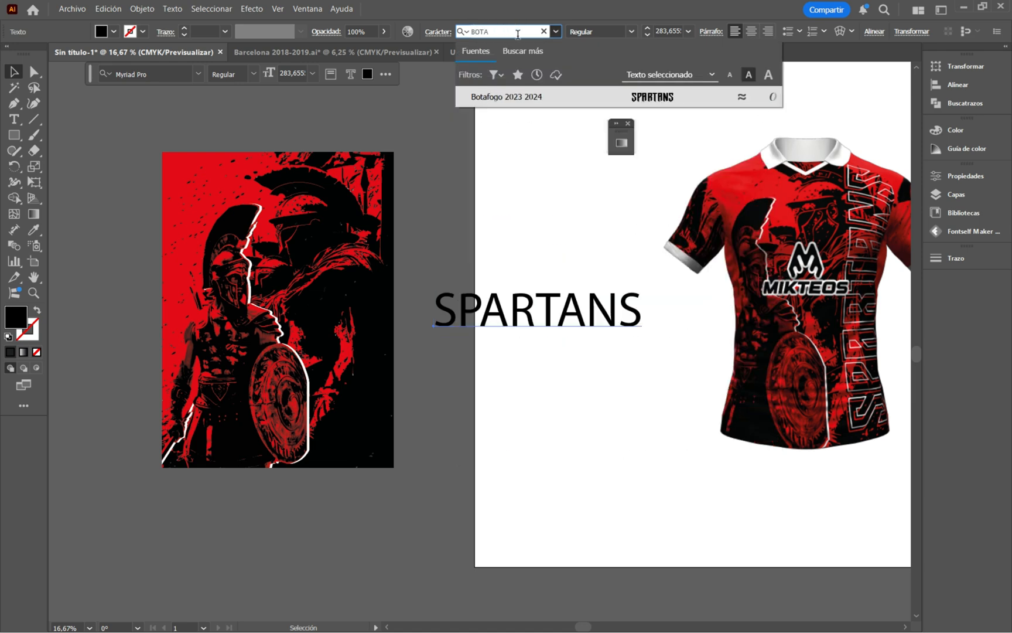
left_click(516, 96)
Give the SPARTANS text a 2 pt stroke and remove its fill.
left_click(225, 35)
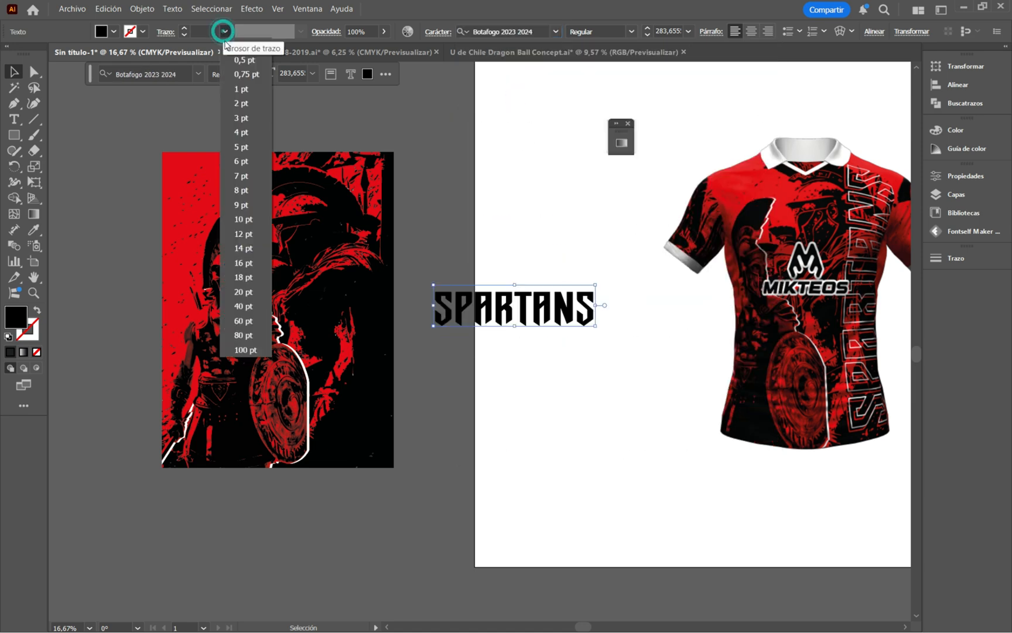
left_click(237, 102)
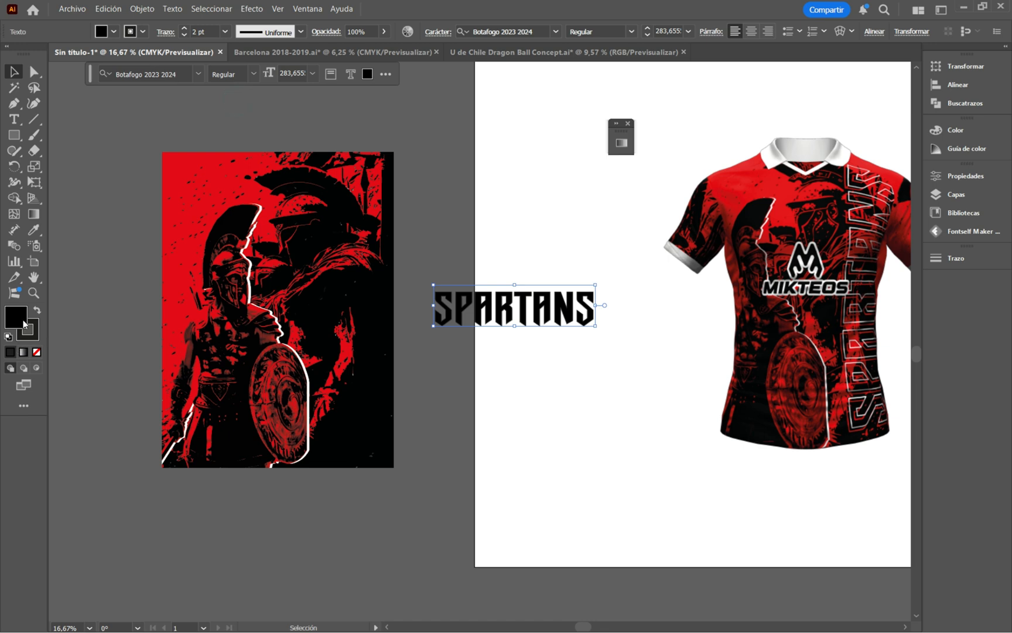
left_click(36, 351)
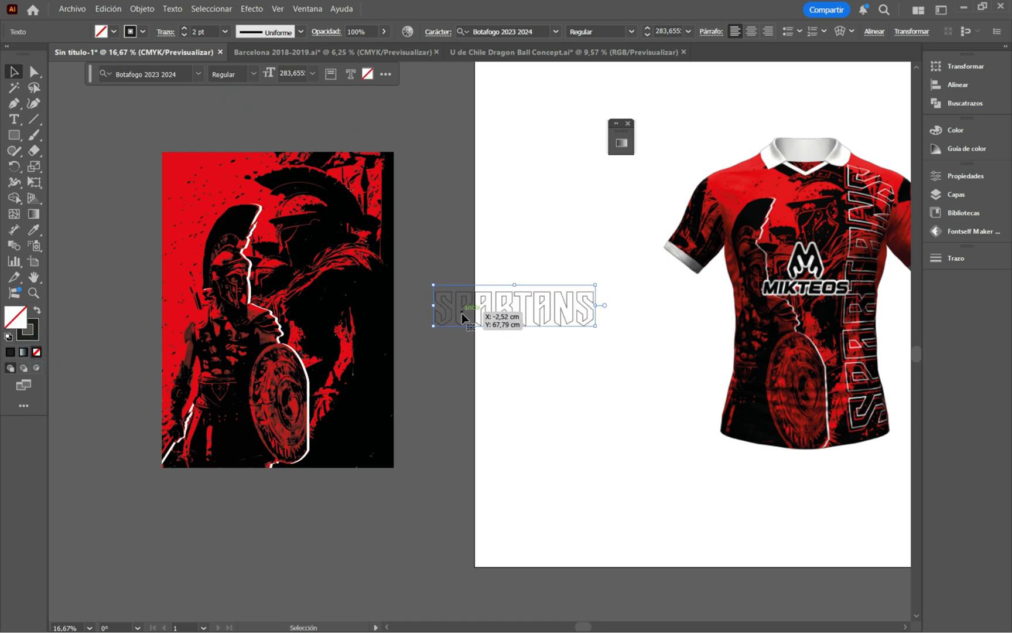
Expand the SPARTANS text into shapes with the Object and Fill options.
left_click(142, 9)
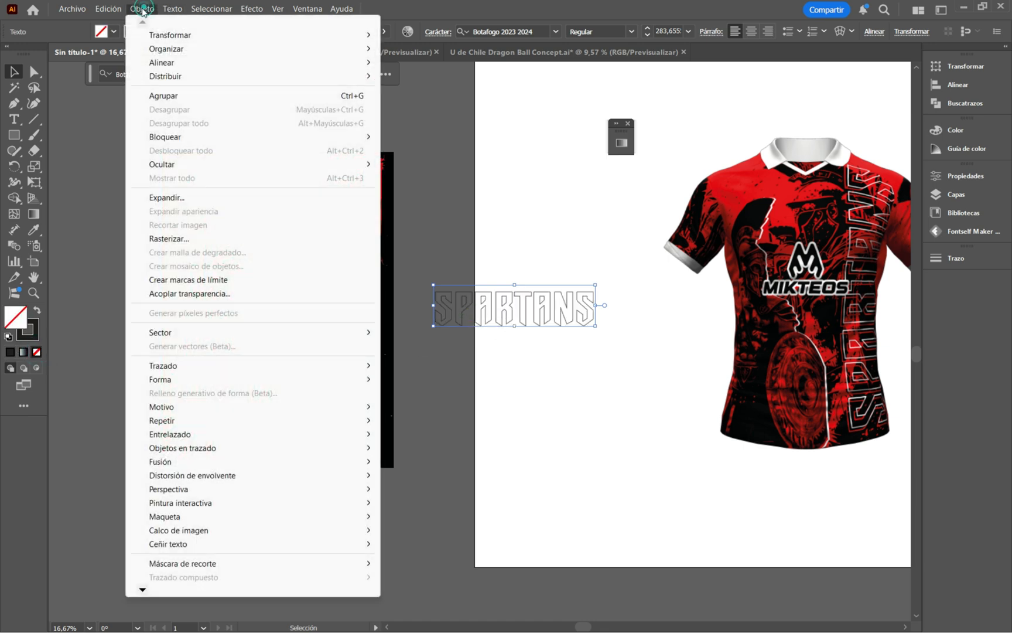
left_click(183, 199)
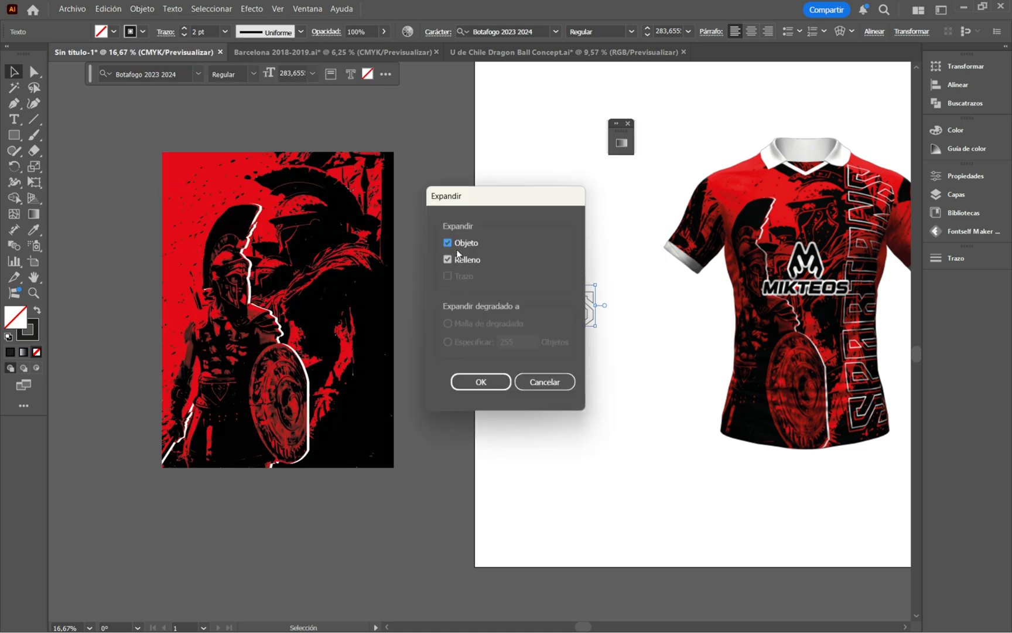
left_click(481, 382)
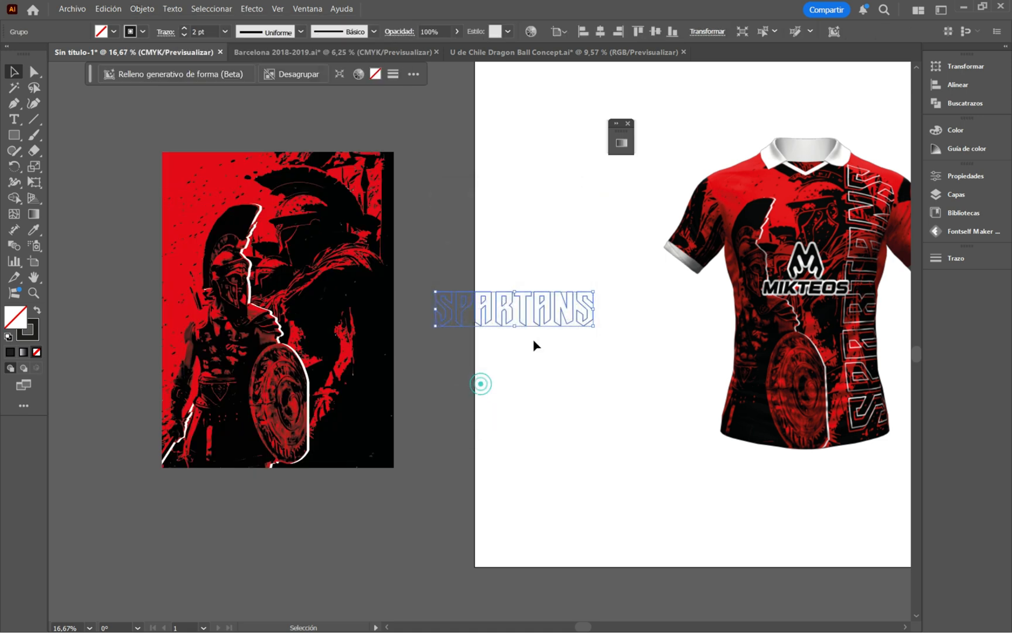
Rotate the SPARTANS lettering 90° and place it with a white stroke beside the warrior's shield on the design.
key("shift+F8")
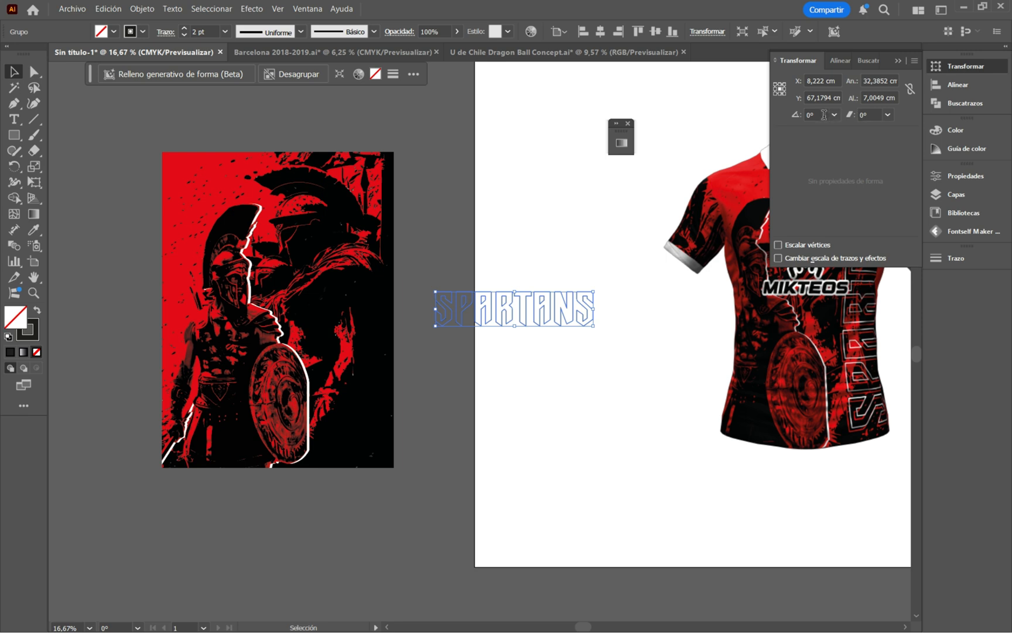
left_click_drag(820, 114, 806, 112)
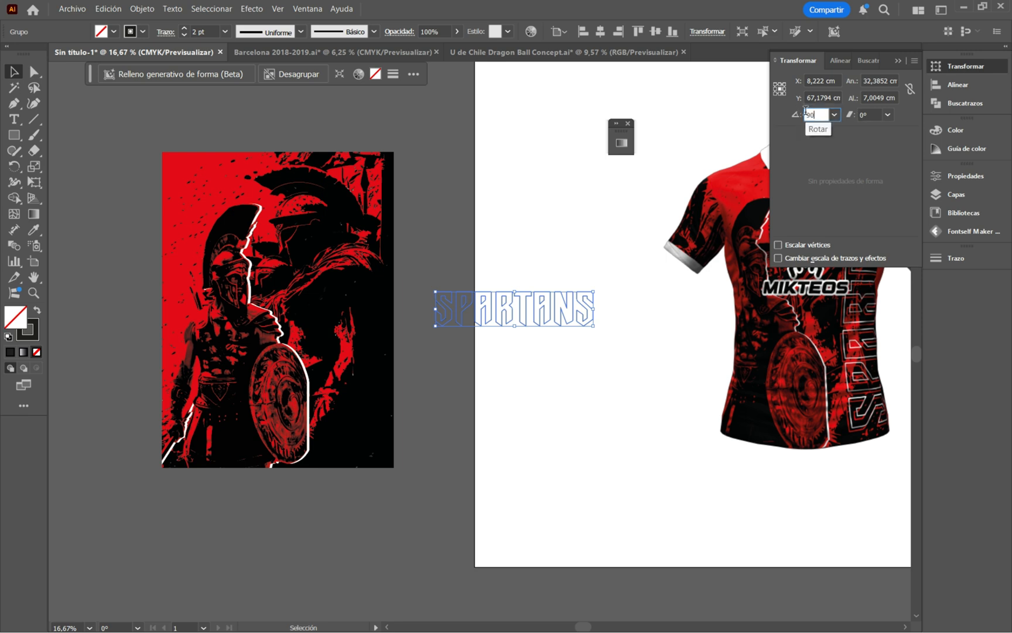
key("Return")
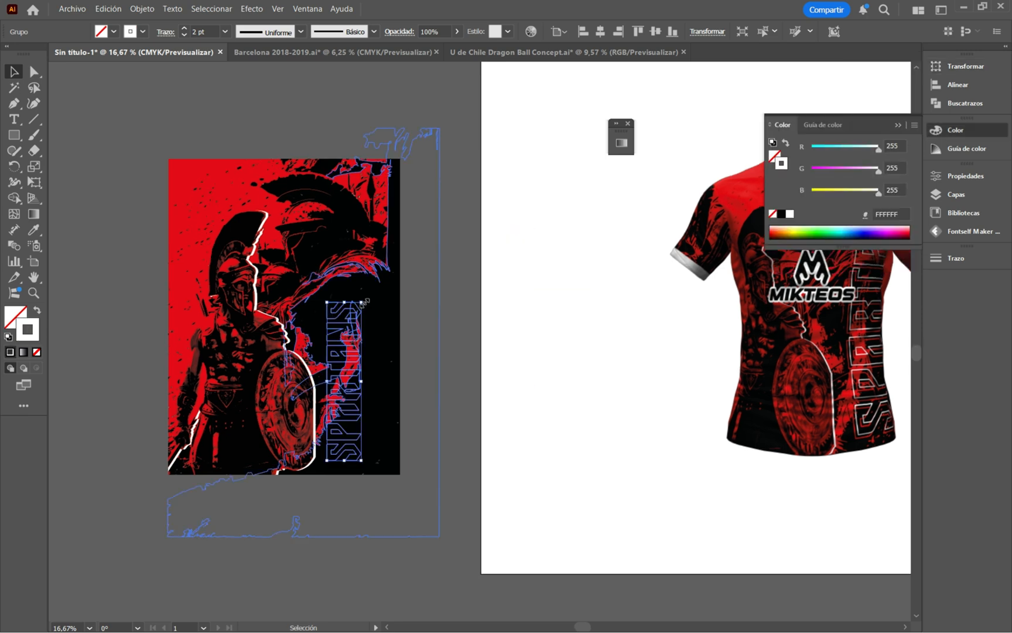
Enlarge the vertical SPARTANS lettering to nearly the design's full height and set its stroke to 5 pt.
mouse_move(363, 301)
left_mouse_down()
mouse_move(396, 190)
mouse_move(389, 179)
left_mouse_up()
left_click(224, 31)
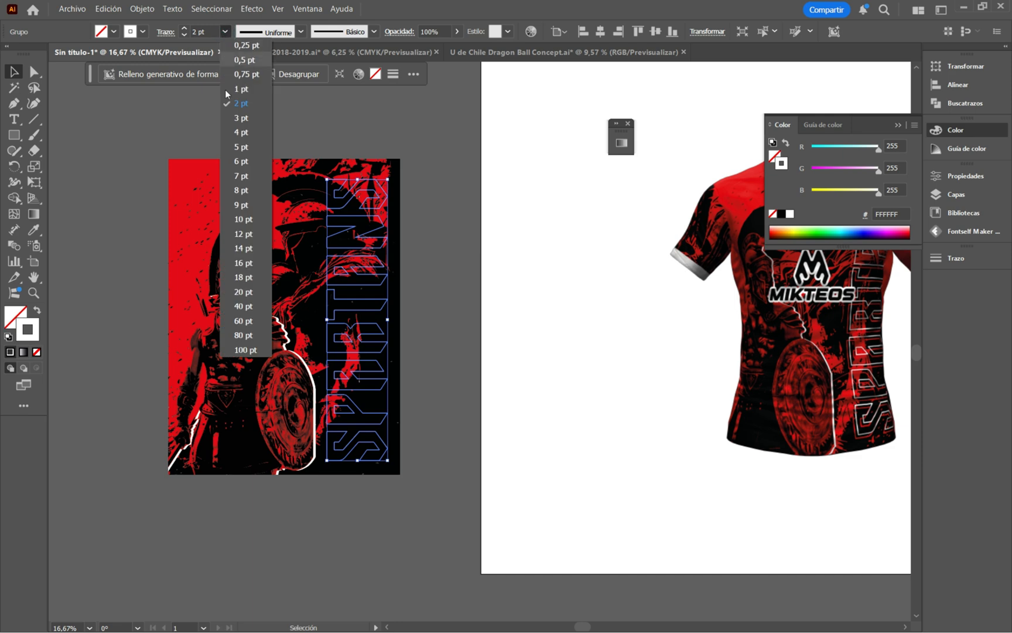
left_click(245, 147)
Duplicate the white SPARTANS lettering with a slight offset and set the copy's stroke color to FF3000.
left_click(366, 145)
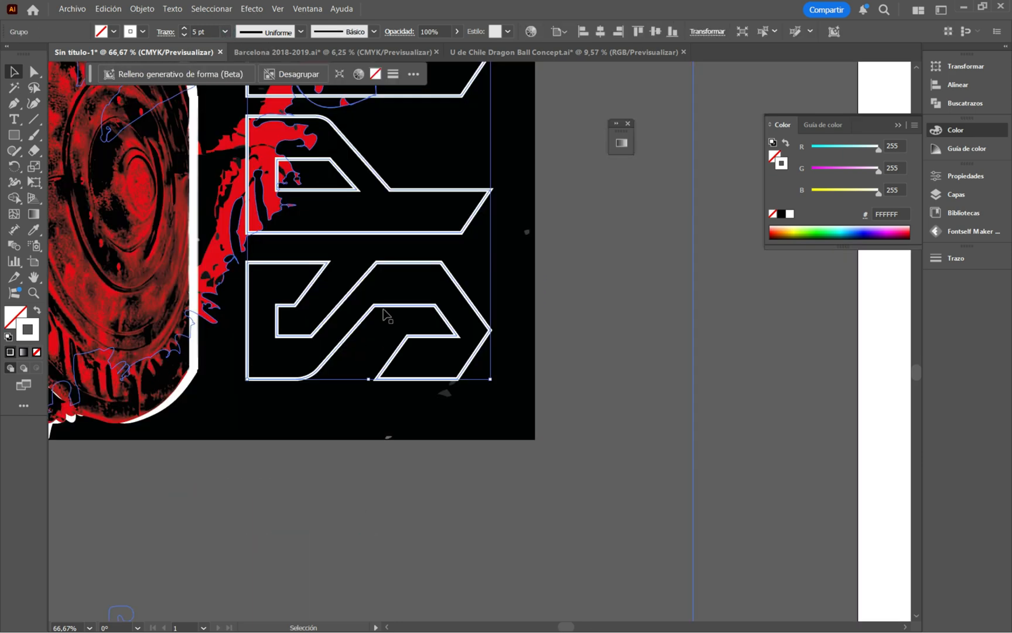
left_click_drag(381, 304, 364, 328)
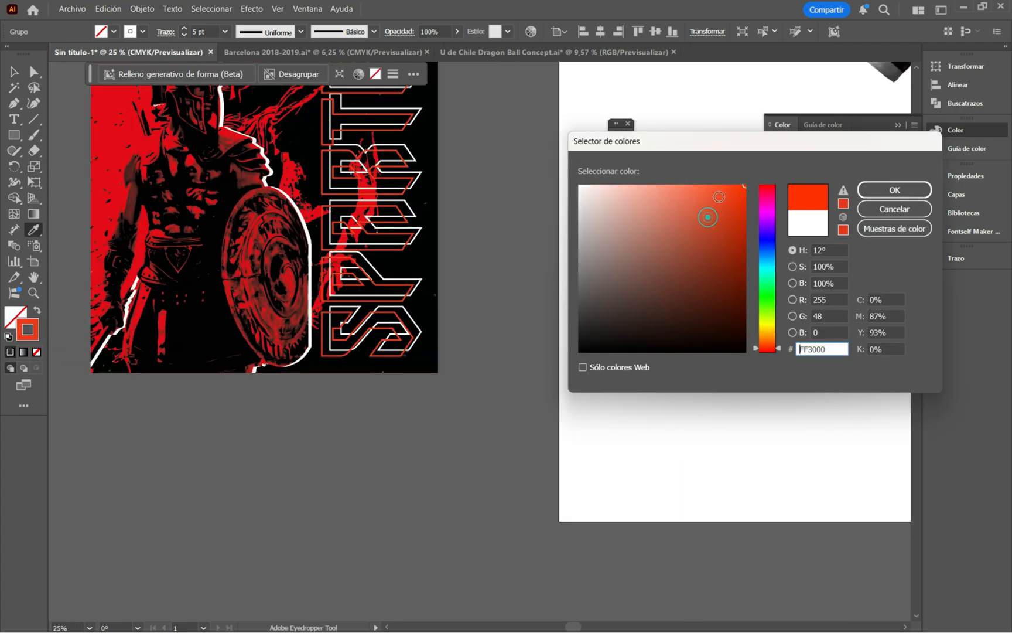
left_click(894, 189)
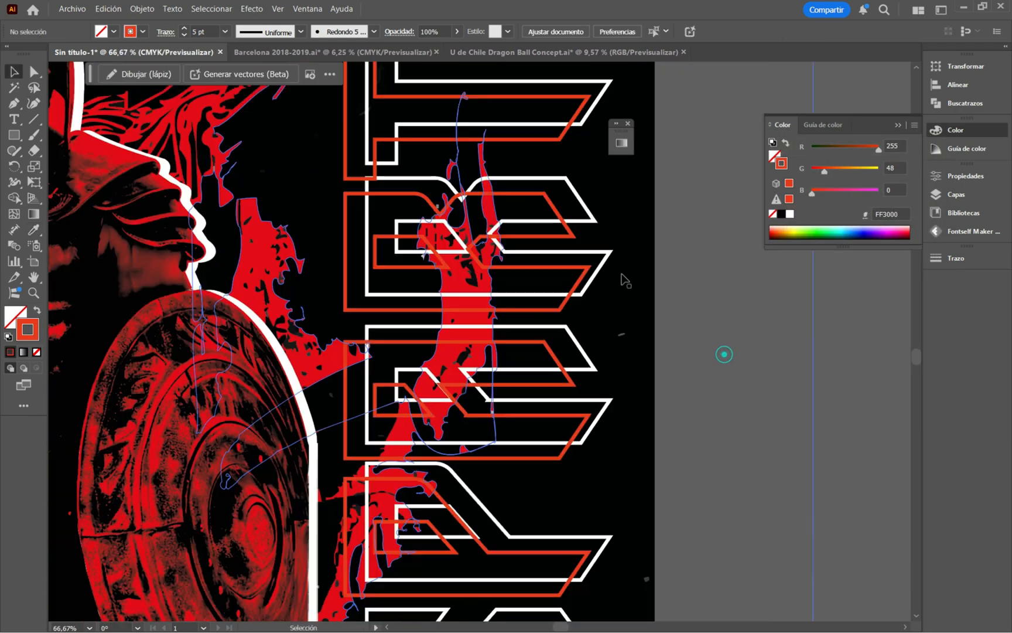
Bring the white SPARTANS lettering in front of its orange-red copy.
left_click(606, 256)
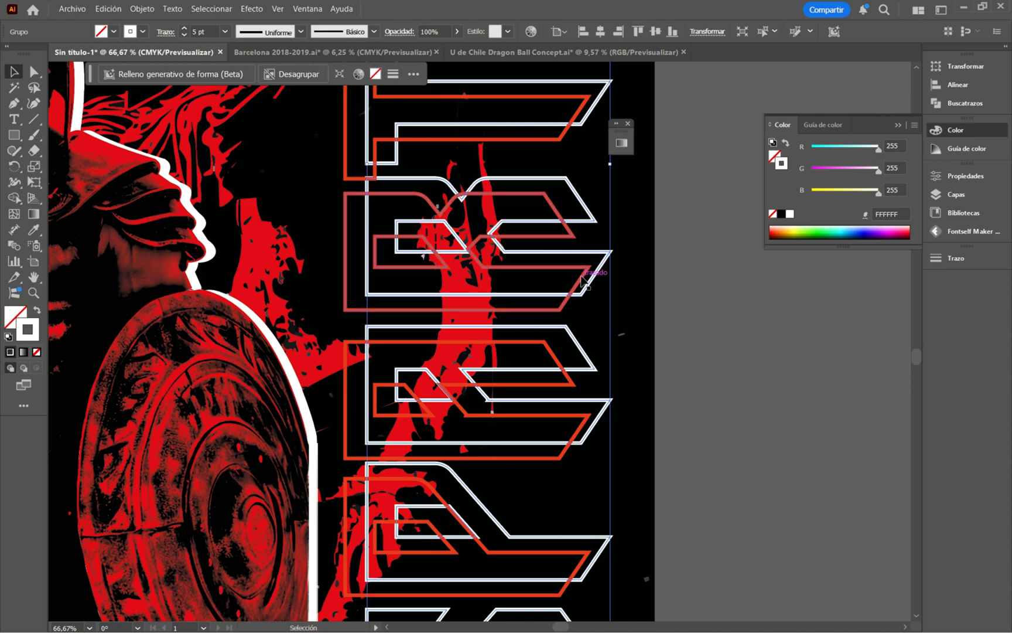
key("a")
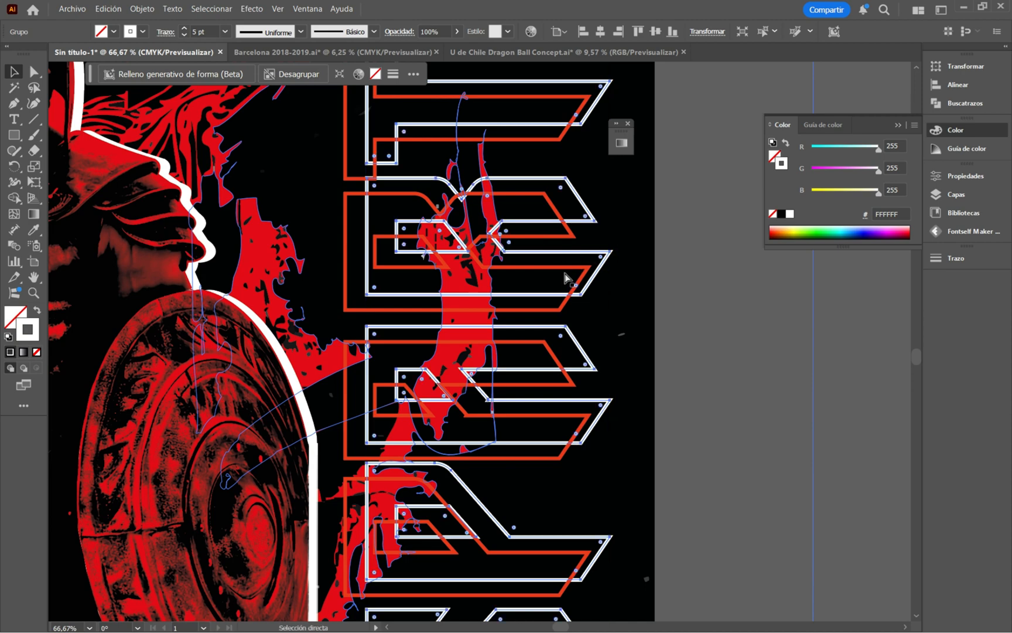
key("ctrl+x")
key("ctrl+f")
key("v")
scroll(481, 389, "down", 2)
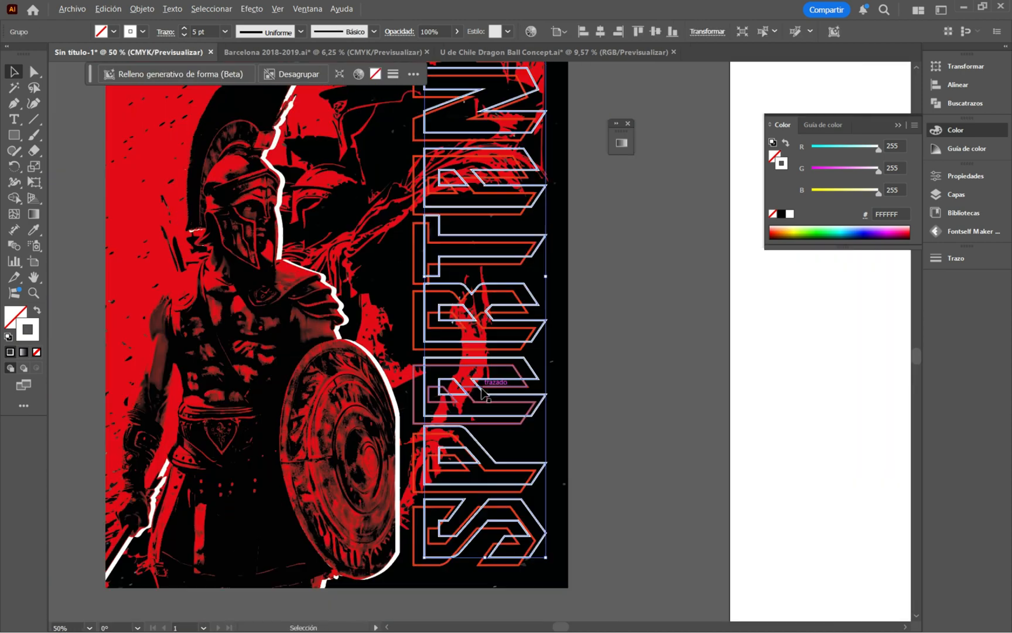
Move the finished Spartans design onto the artboard next to the jersey mockup.
left_click(626, 362)
scroll(626, 362, "down", 2)
scroll(838, 319, "down", 1)
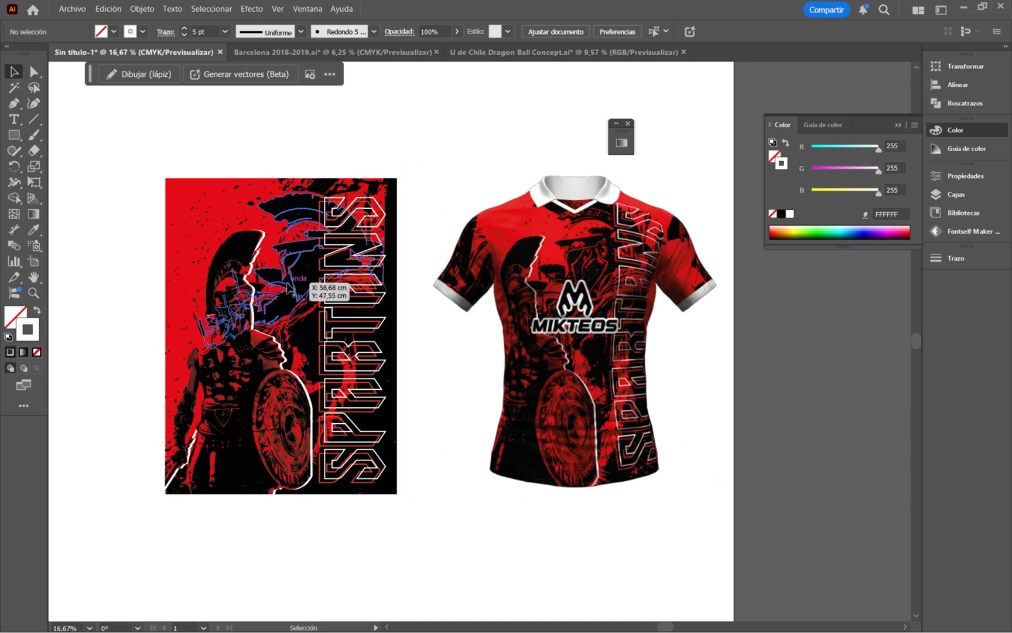
View the jersey reference in CorelDRAW and open the Spartans Interclasse 2025 Concept page on the Desings Aimari website.
key("alt+Tab")
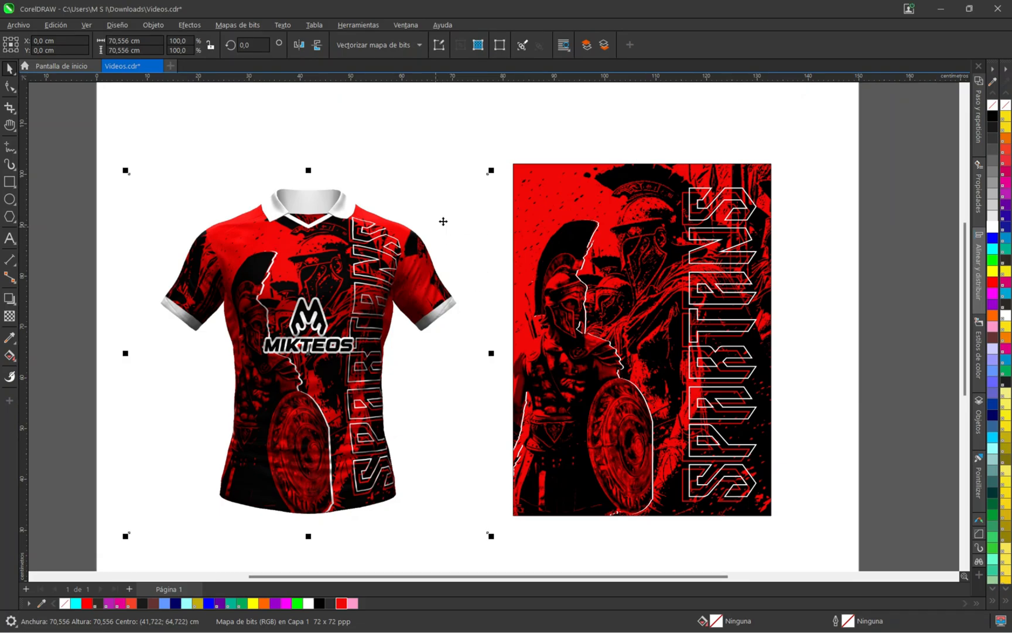
left_click(428, 116)
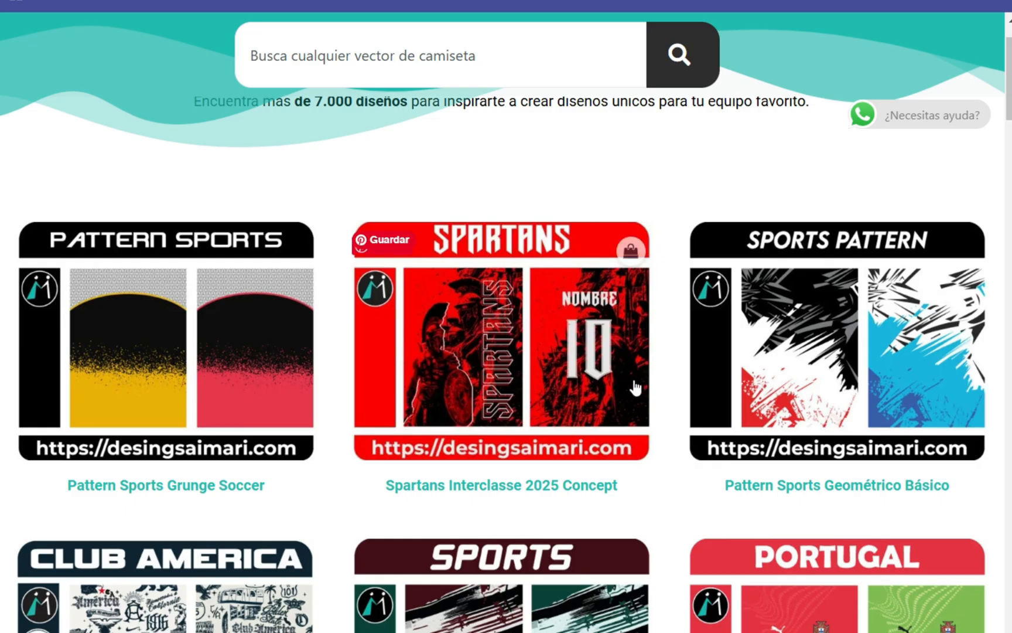
left_click(523, 334)
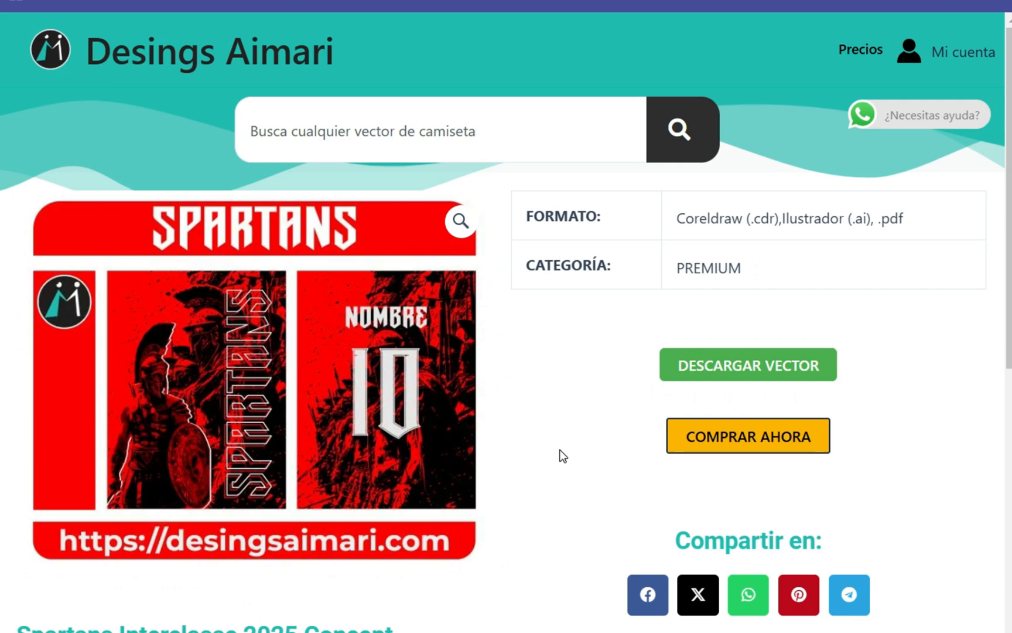